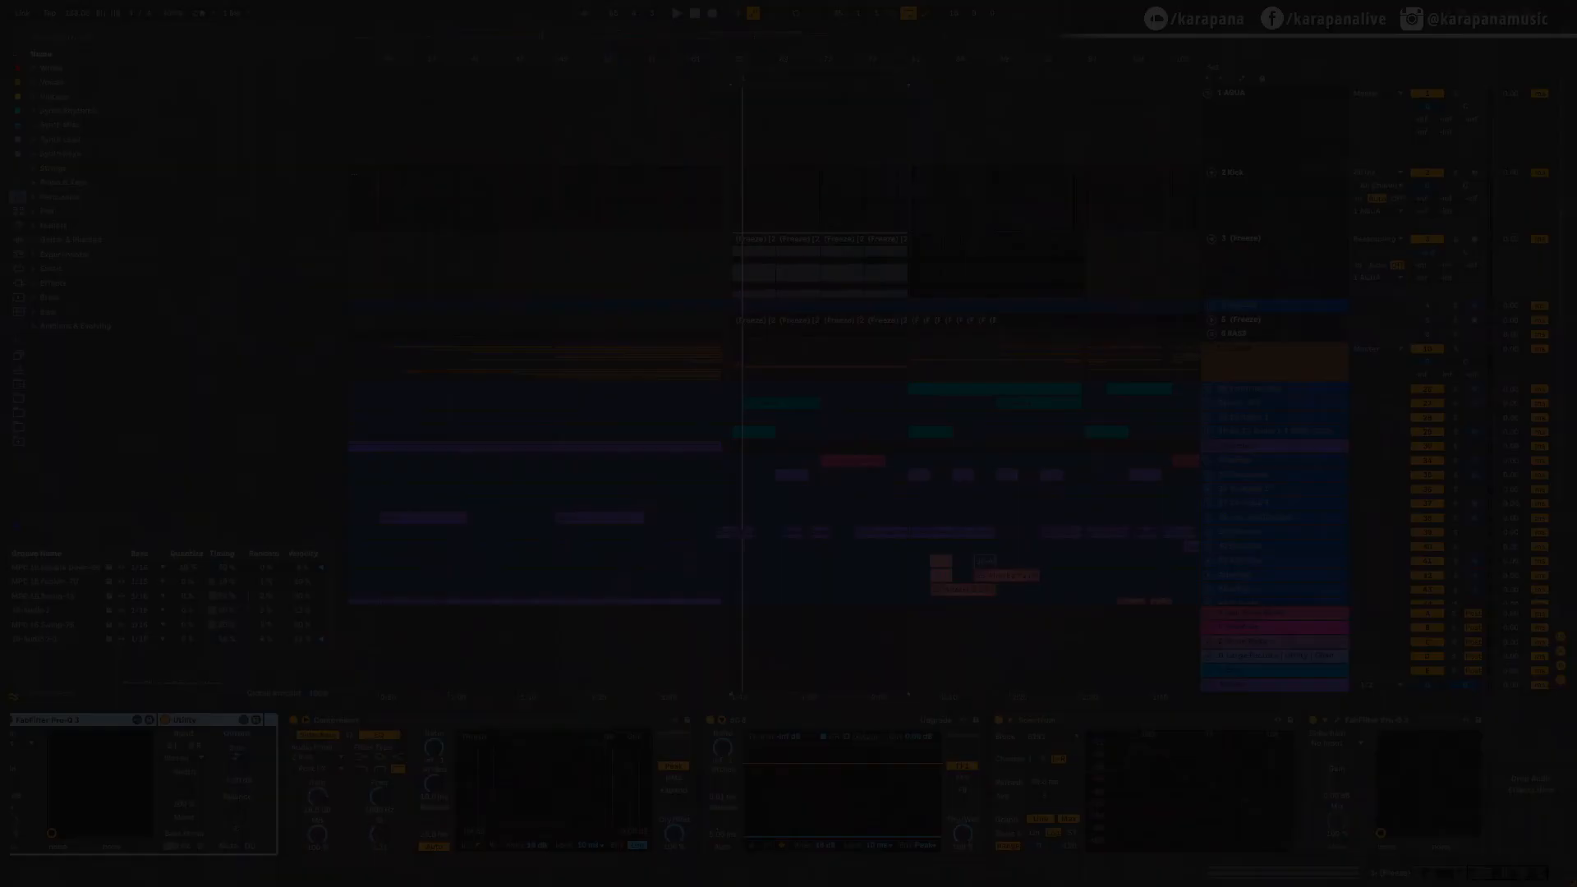
Step: Inspect the effect chain of track 3 (Freeze), selecting its Compressor and SC 8 devices
{"action": "scroll", "coordinate": [731, 280], "scroll_direction": "up", "scroll_amount": 3}
{"action": "scroll", "coordinate": [563, 288], "scroll_direction": "down", "scroll_amount": 2}
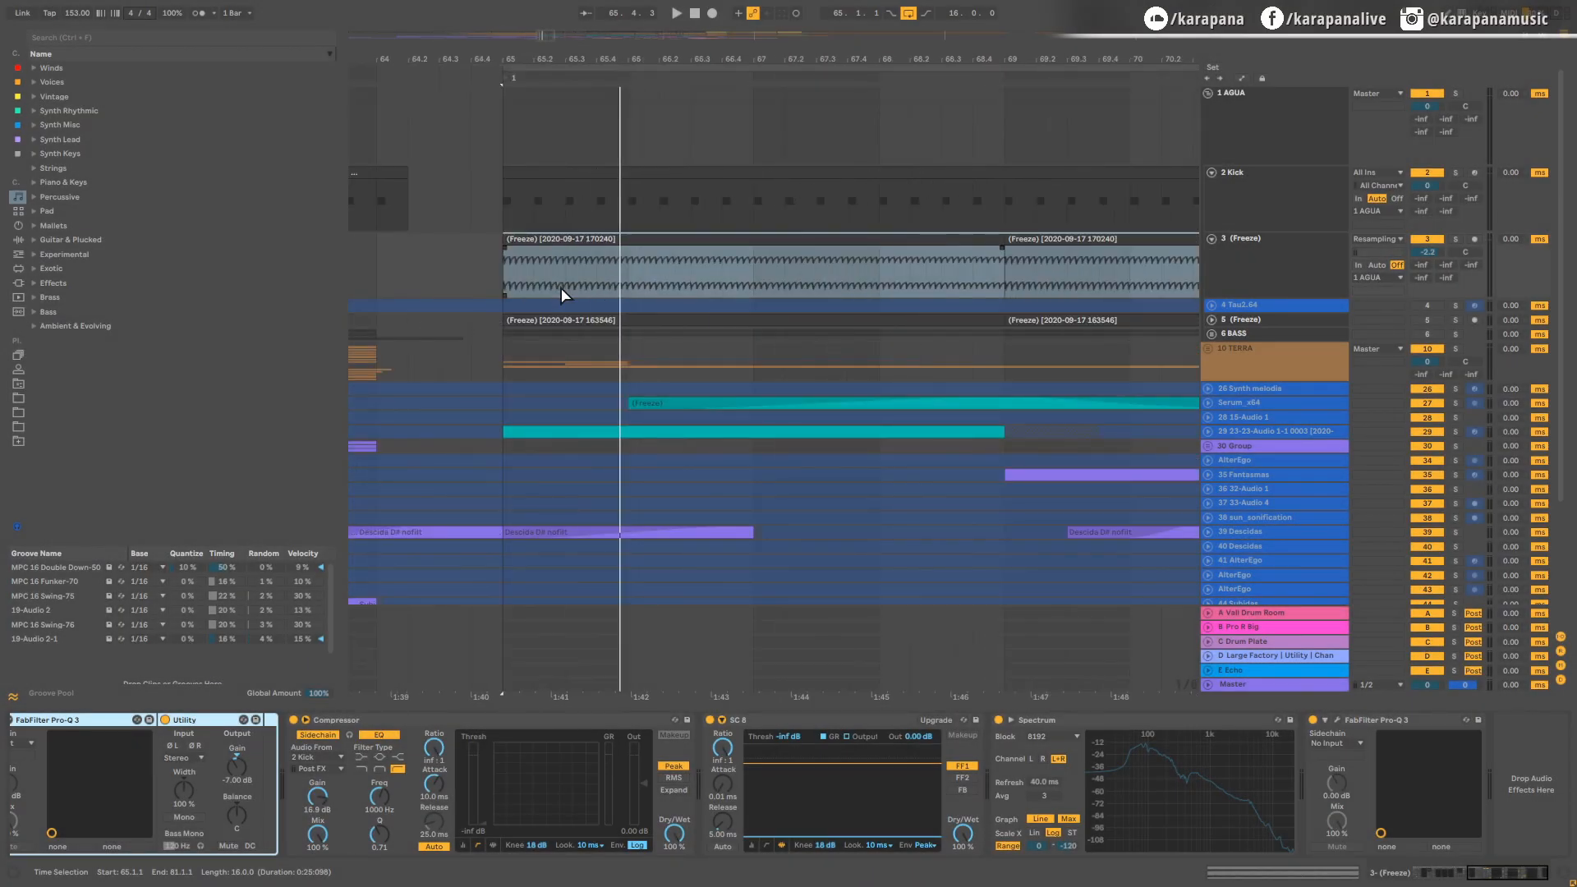
{"action": "left_click", "coordinate": [1249, 290]}
{"action": "left_click", "coordinate": [348, 720]}
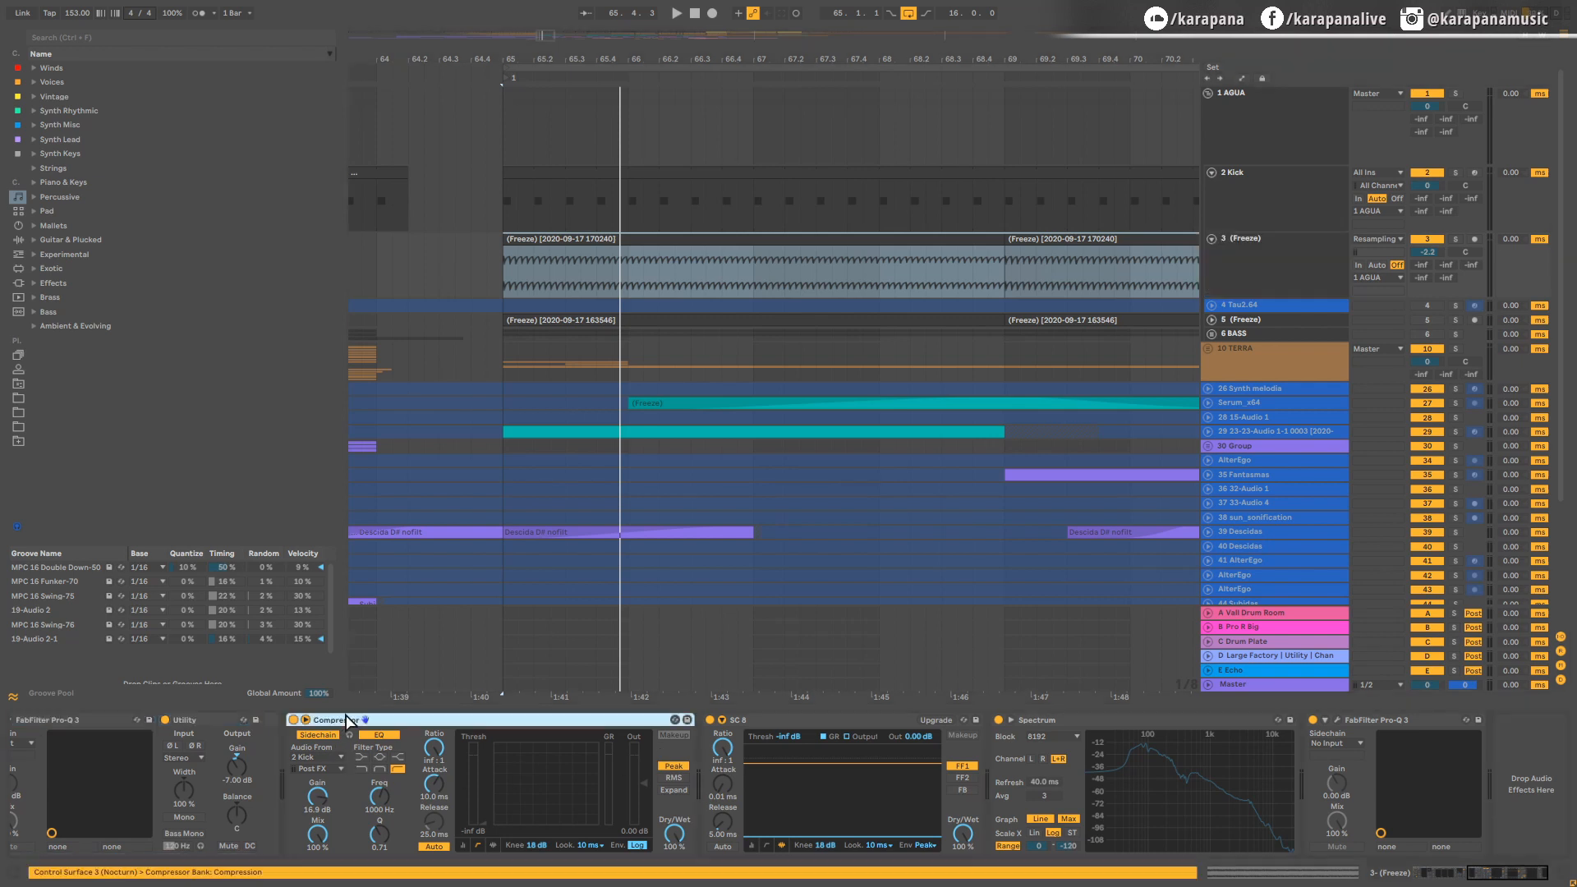
{"action": "left_click", "coordinate": [853, 715], "text": "shift"}
{"action": "left_click", "coordinate": [1154, 722], "text": "shift"}
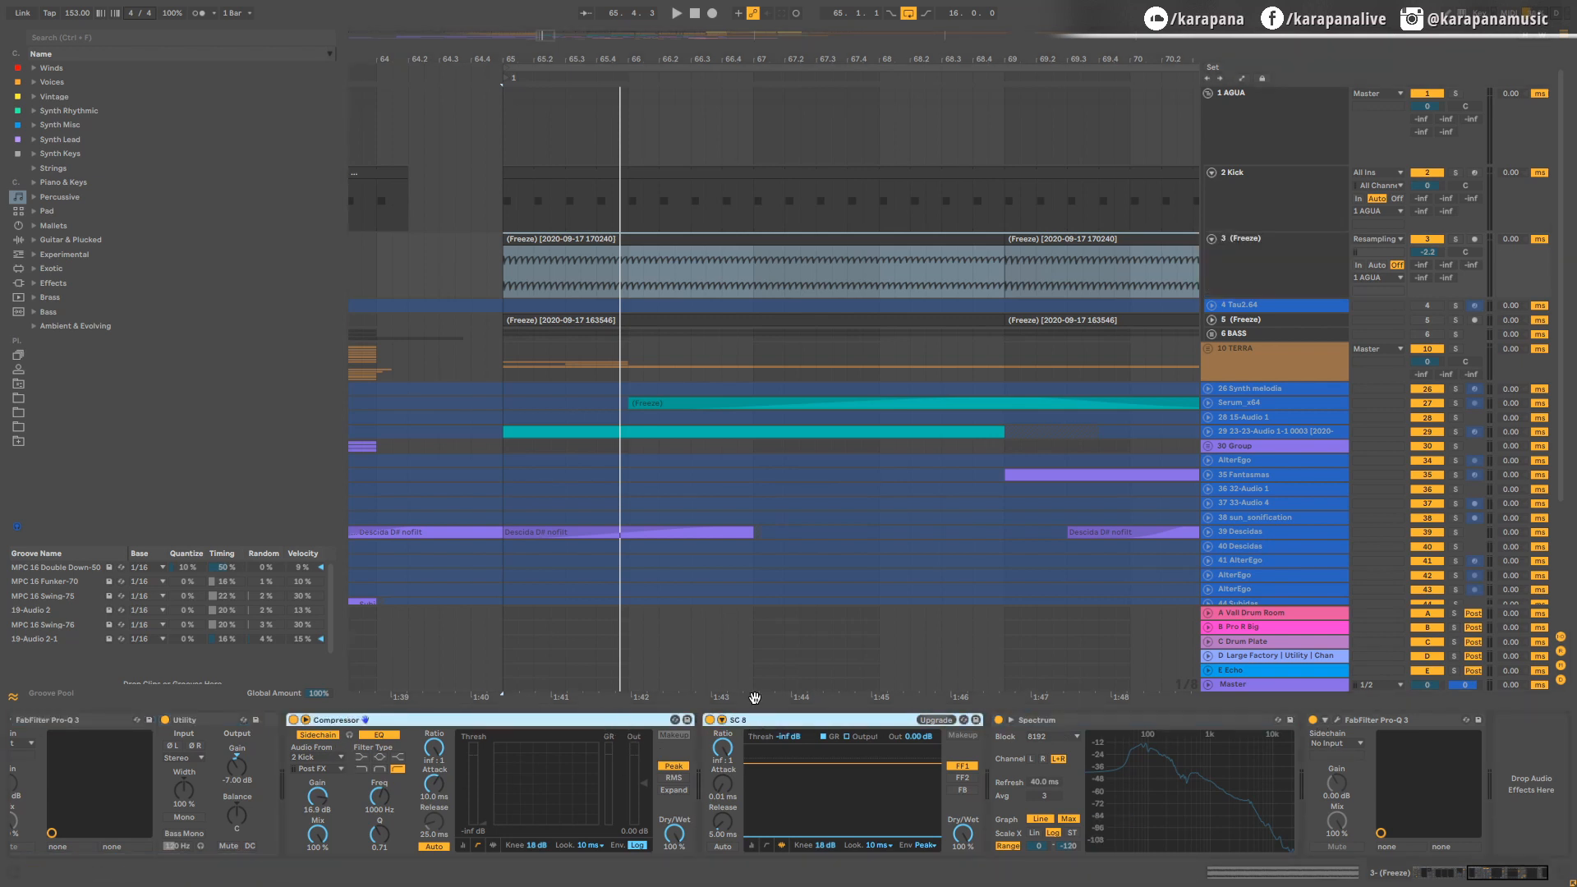
Step: Open the PSYSCOPE oscilloscope from the Master track and place its window over the arrangement below the bass clips
{"action": "left_click", "coordinate": [1240, 685]}
{"action": "left_click", "coordinate": [146, 719]}
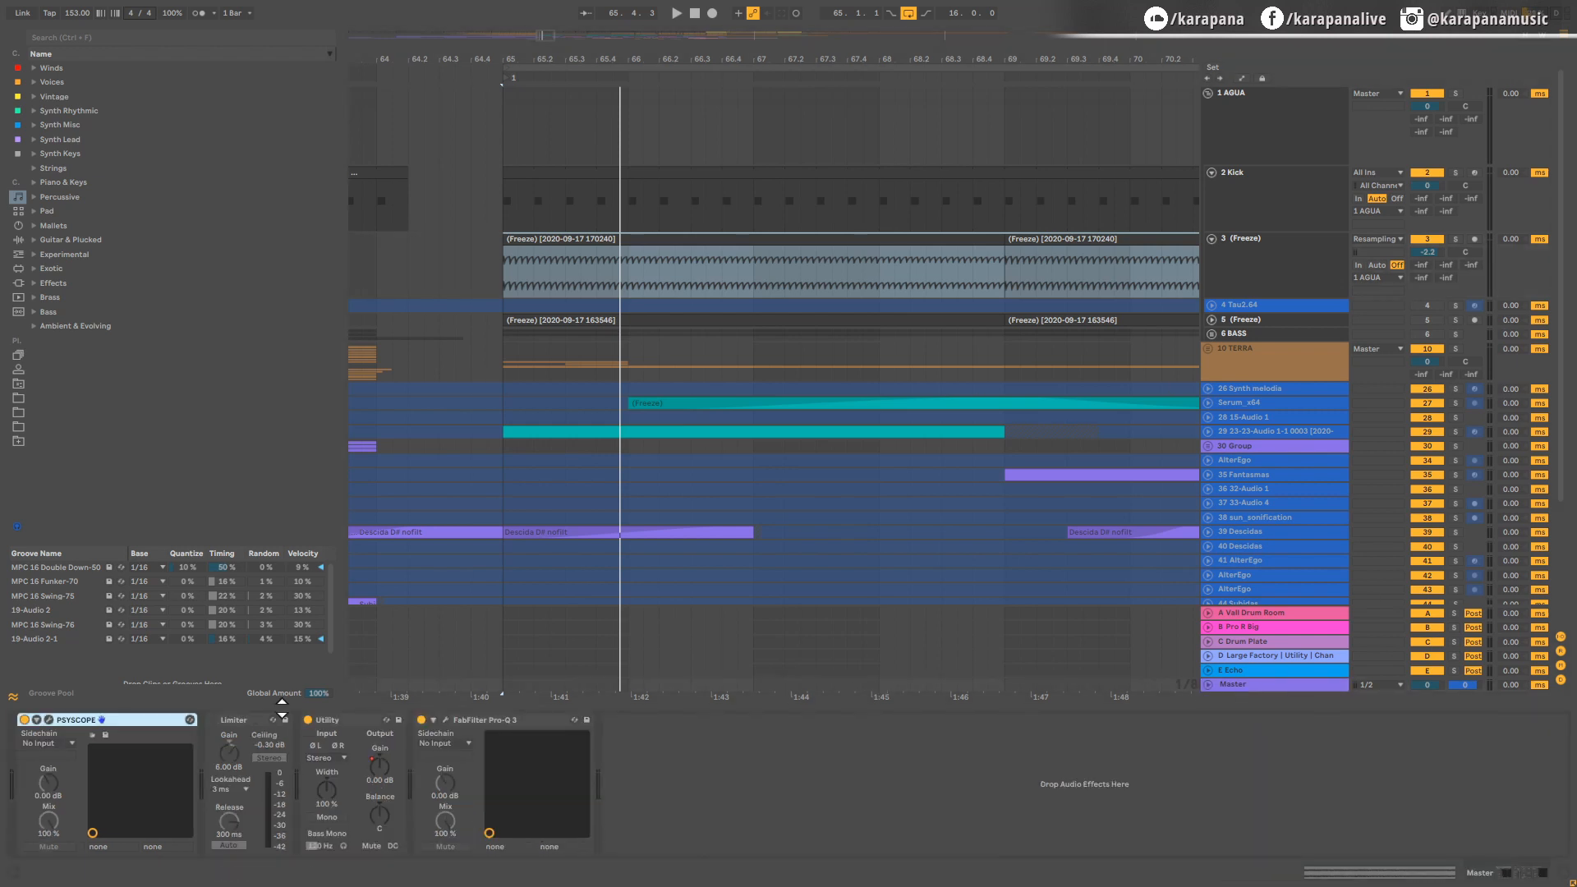
{"action": "left_click", "coordinate": [48, 720]}
{"action": "left_click_drag", "start_coordinate": [913, 262], "coordinate": [580, 411]}
Step: Solo the AGUA group and play it from bar 65 with the Compressor on track 3 bypassed
{"action": "left_click", "coordinate": [1456, 94]}
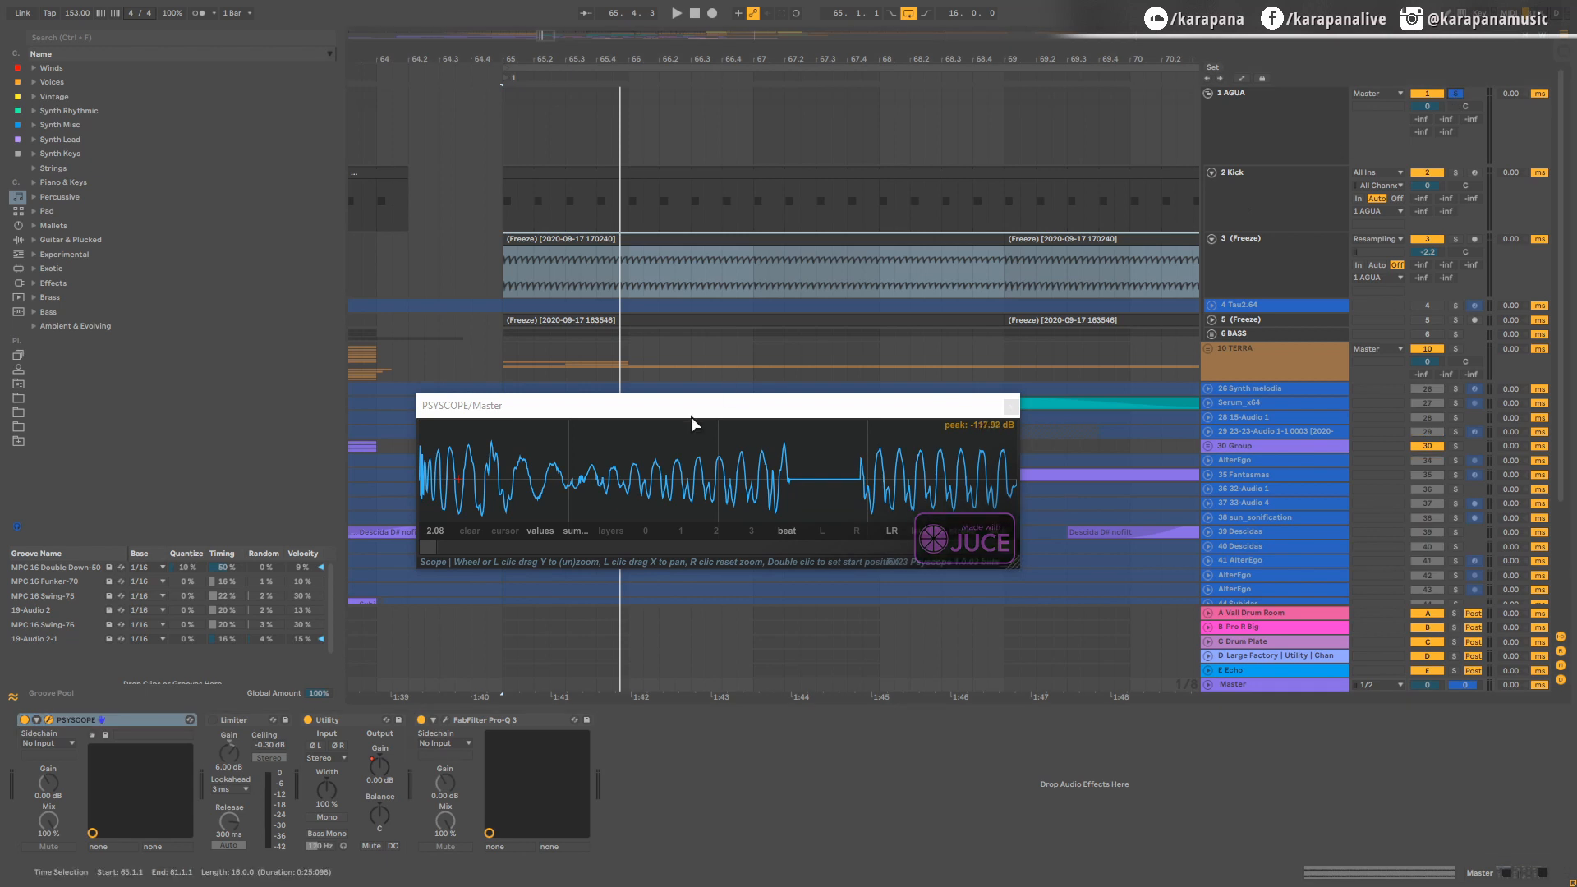
{"action": "left_click", "coordinate": [501, 284]}
{"action": "key", "text": "space"}
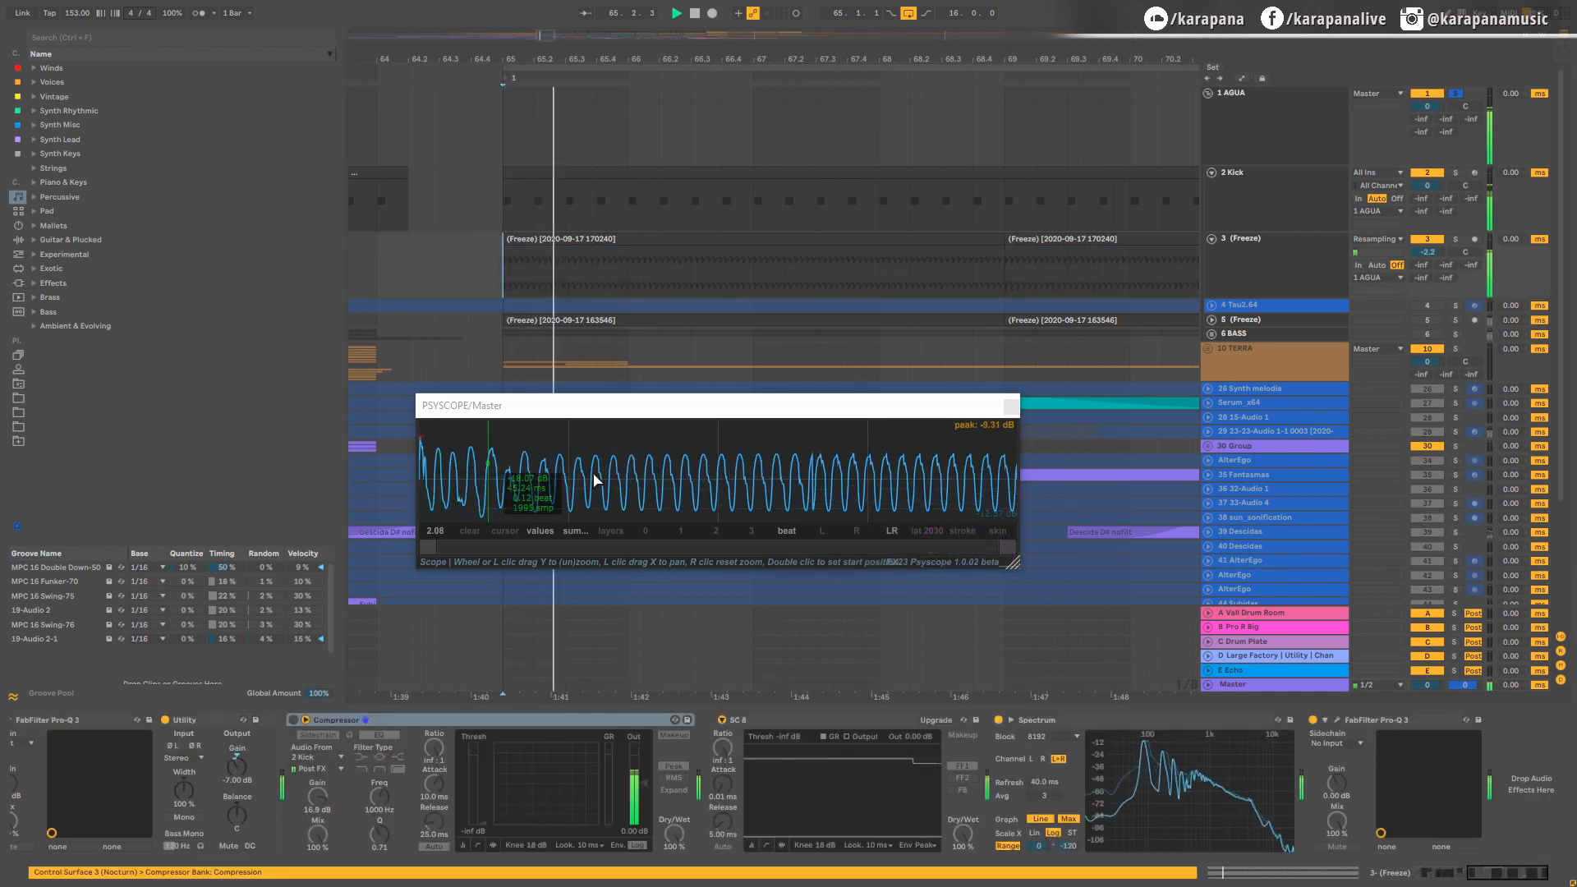
{"action": "key", "text": "space"}
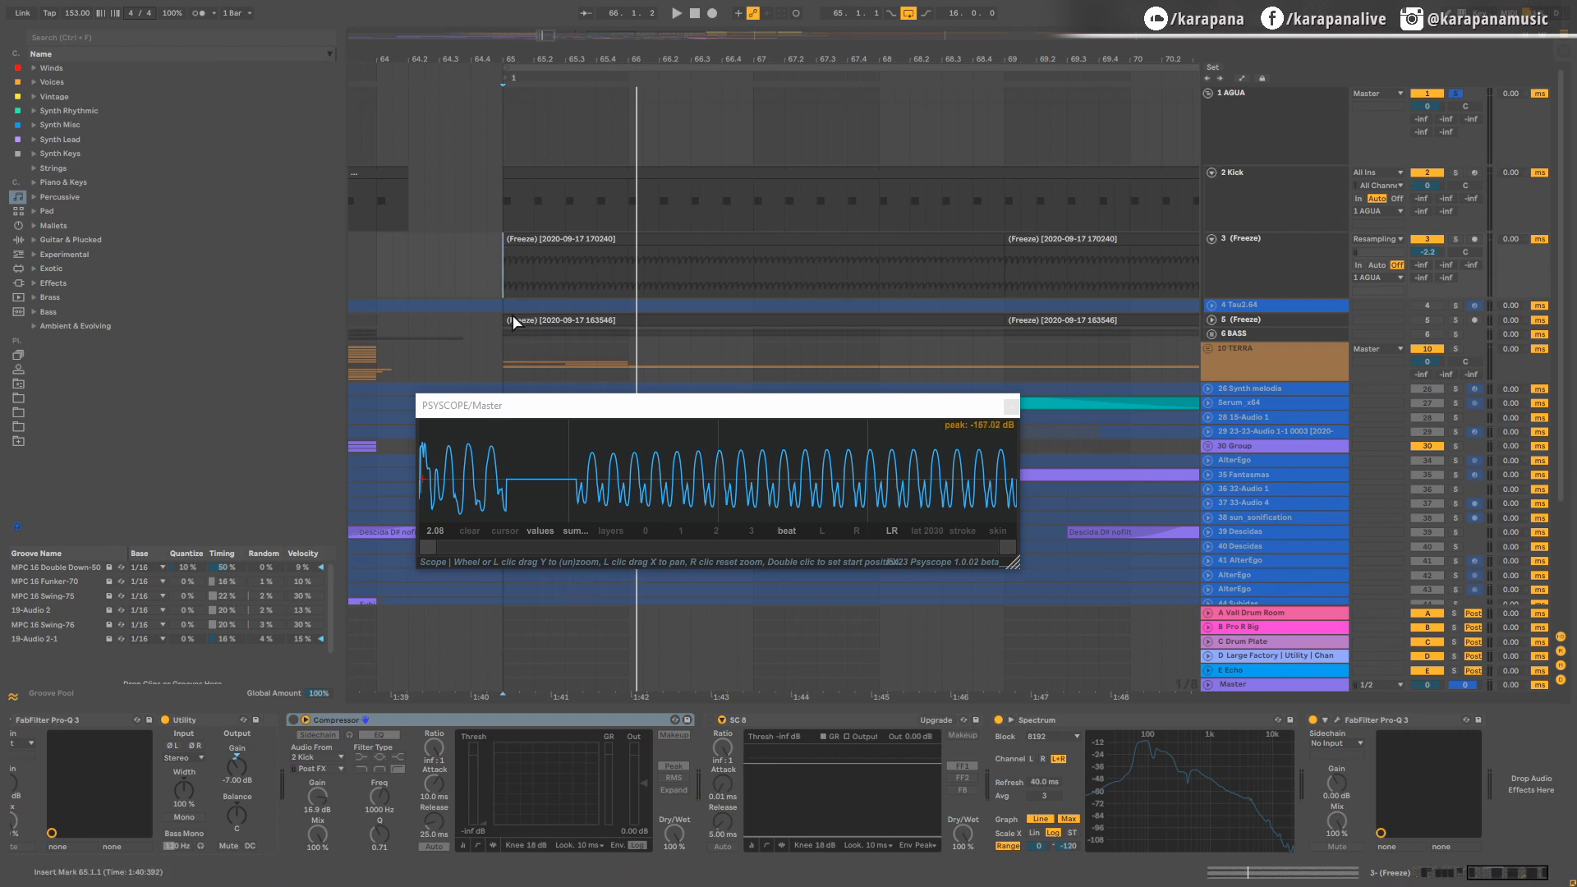
Step: Replay the soloed kick and unducked bass from 65.1.1, watching the waveform in PSYSCOPE
{"action": "scroll", "coordinate": [513, 316], "scroll_direction": "up", "scroll_amount": 2}
{"action": "left_click", "coordinate": [496, 277]}
{"action": "scroll", "coordinate": [496, 278], "scroll_direction": "up", "scroll_amount": 4}
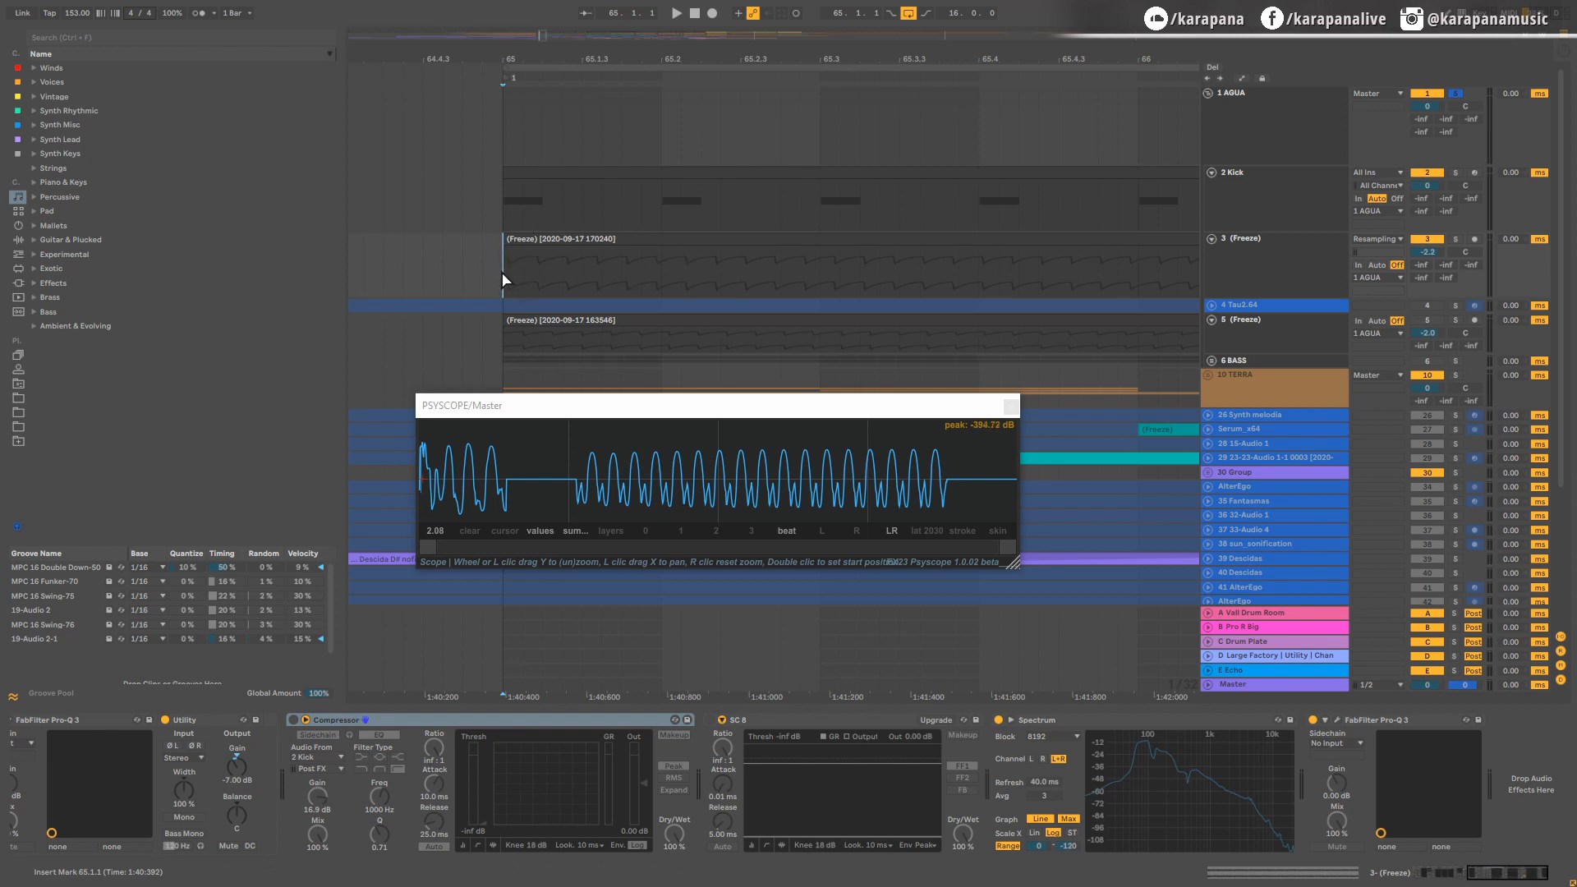
{"action": "key", "text": "space"}
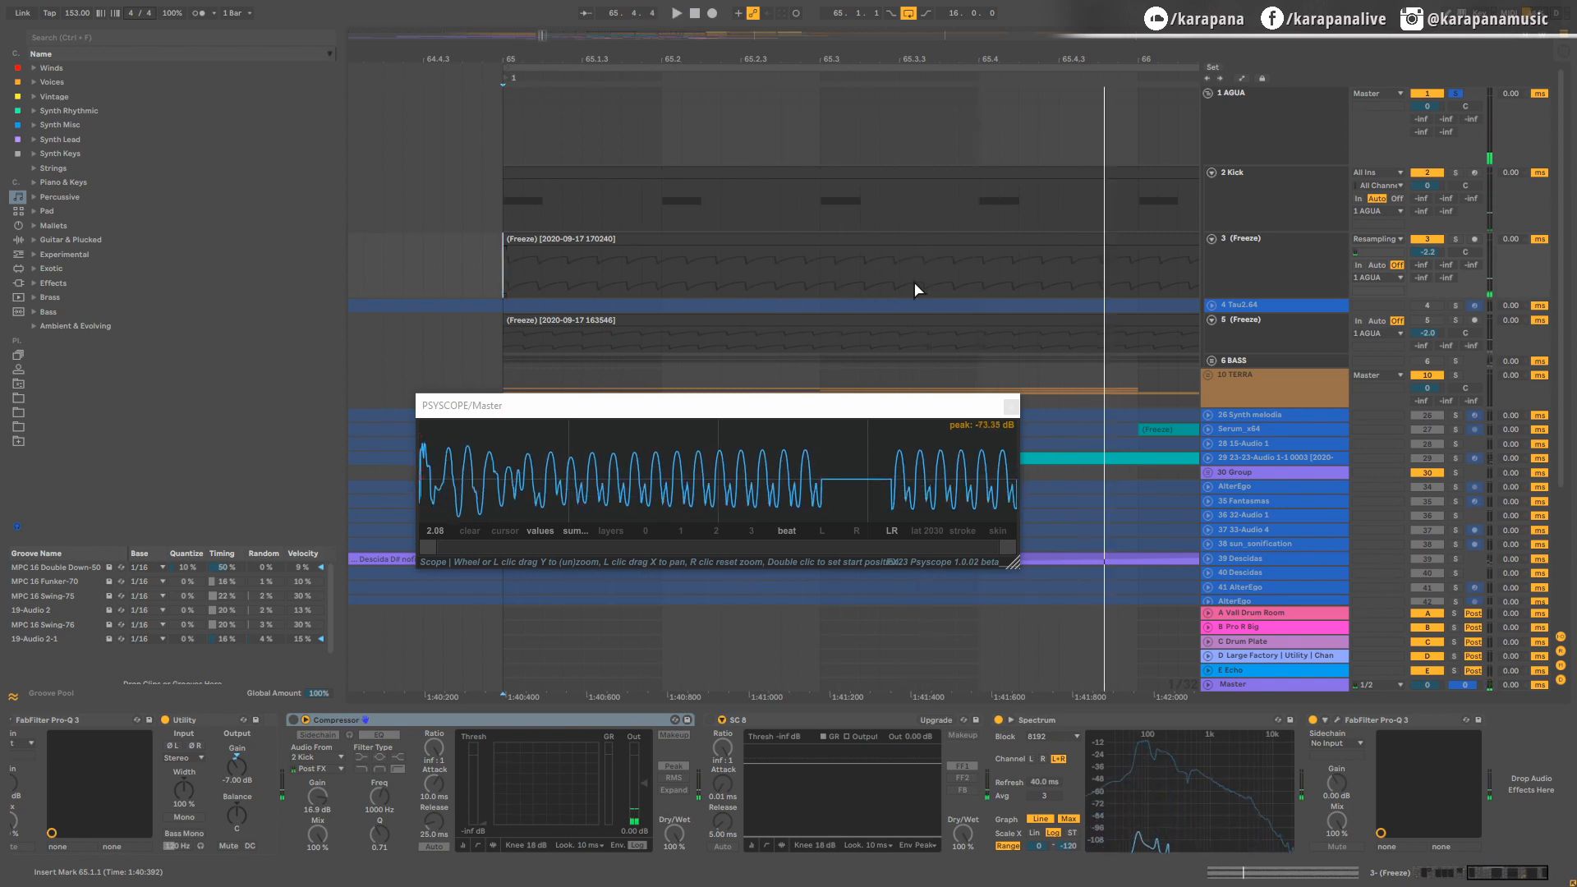
Step: Fold track 5 (Freeze) and split the bass clip on track 3 at beats 65.2, 65.3 and 65.4
{"action": "left_click", "coordinate": [1211, 321]}
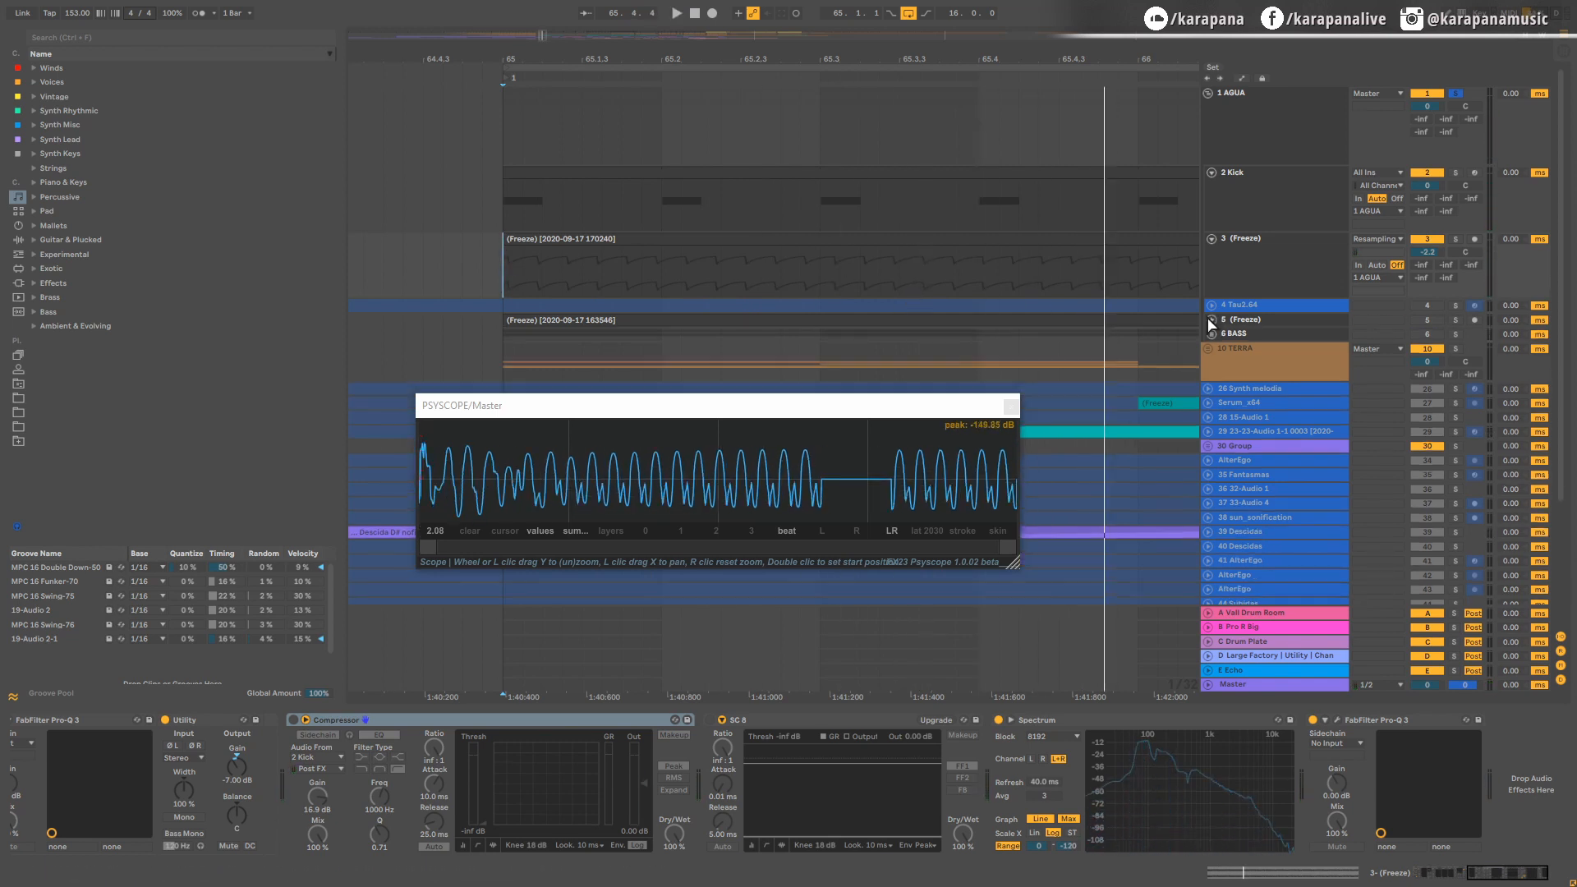
{"action": "left_click", "coordinate": [661, 269]}
{"action": "key", "text": "ctrl+e"}
{"action": "left_click", "coordinate": [821, 276]}
{"action": "key", "text": "ctrl+e"}
{"action": "left_click", "coordinate": [980, 280]}
{"action": "key", "text": "ctrl+e"}
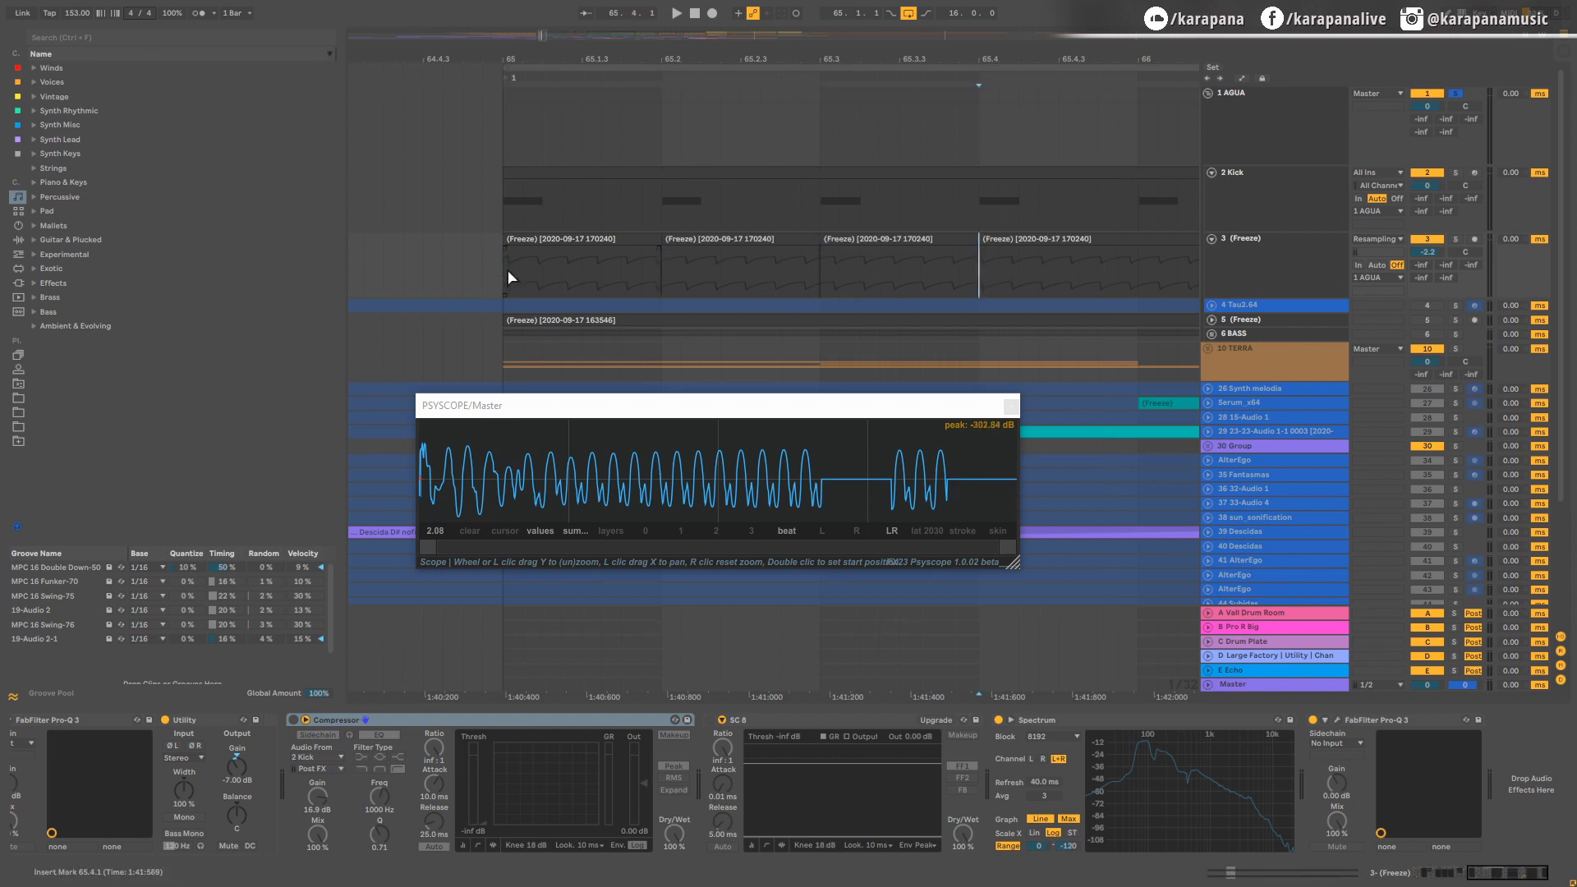
Step: Add long fade-ins to the four one-beat bass clips in bar 65 and play that bar as a loop
{"action": "mouse_move", "coordinate": [509, 248]}
{"action": "left_mouse_down"}
{"action": "mouse_move", "coordinate": [634, 262]}
{"action": "mouse_move", "coordinate": [652, 251]}
{"action": "left_mouse_up"}
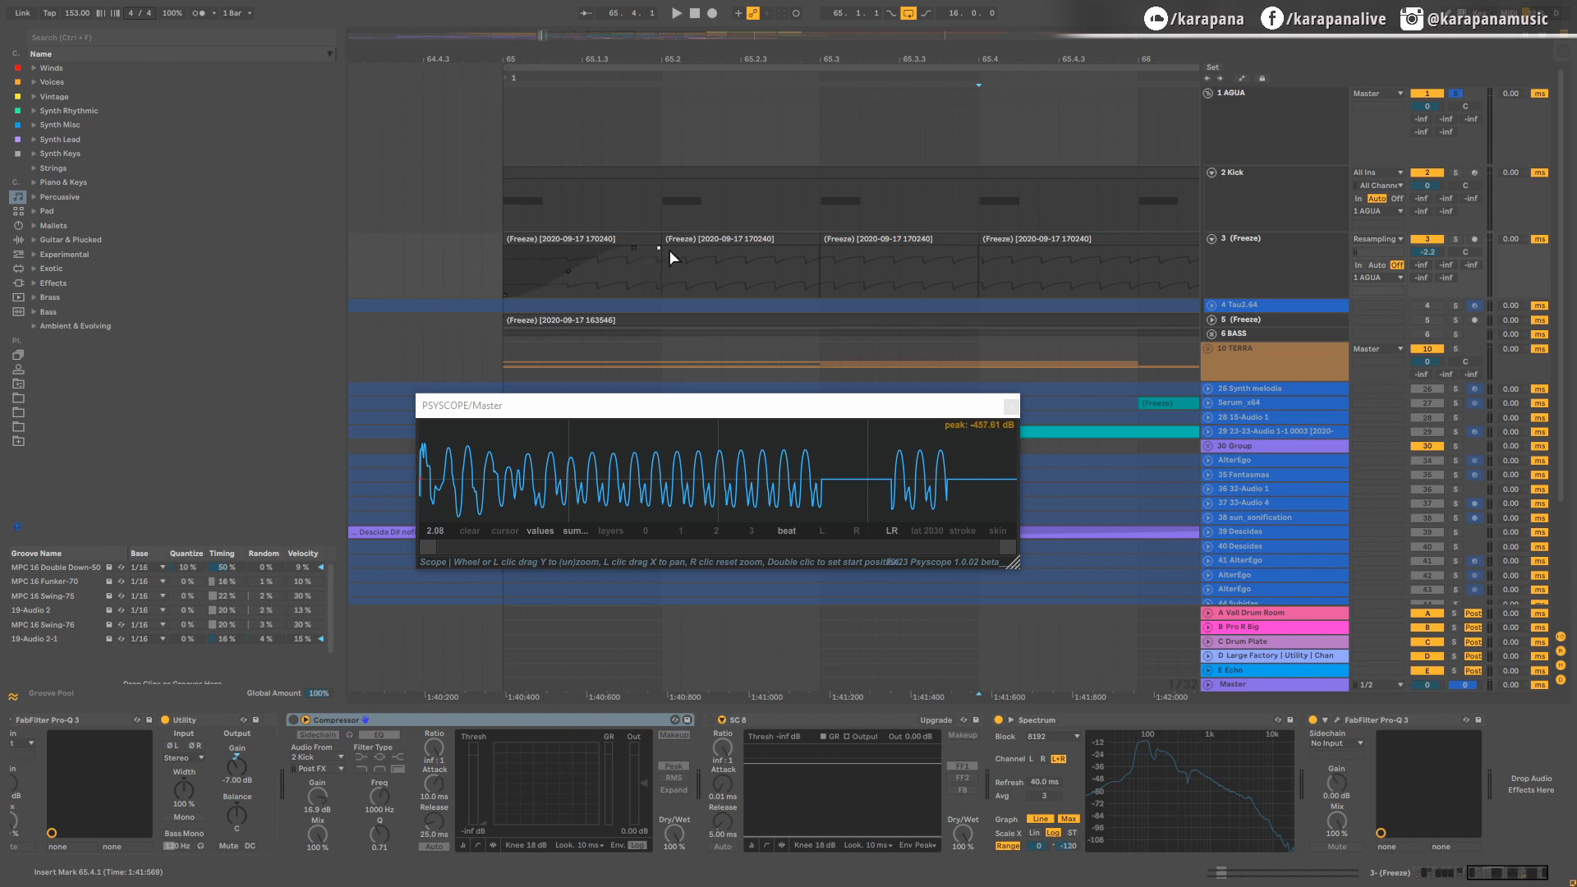
{"action": "left_click_drag", "start_coordinate": [668, 249], "coordinate": [1131, 257]}
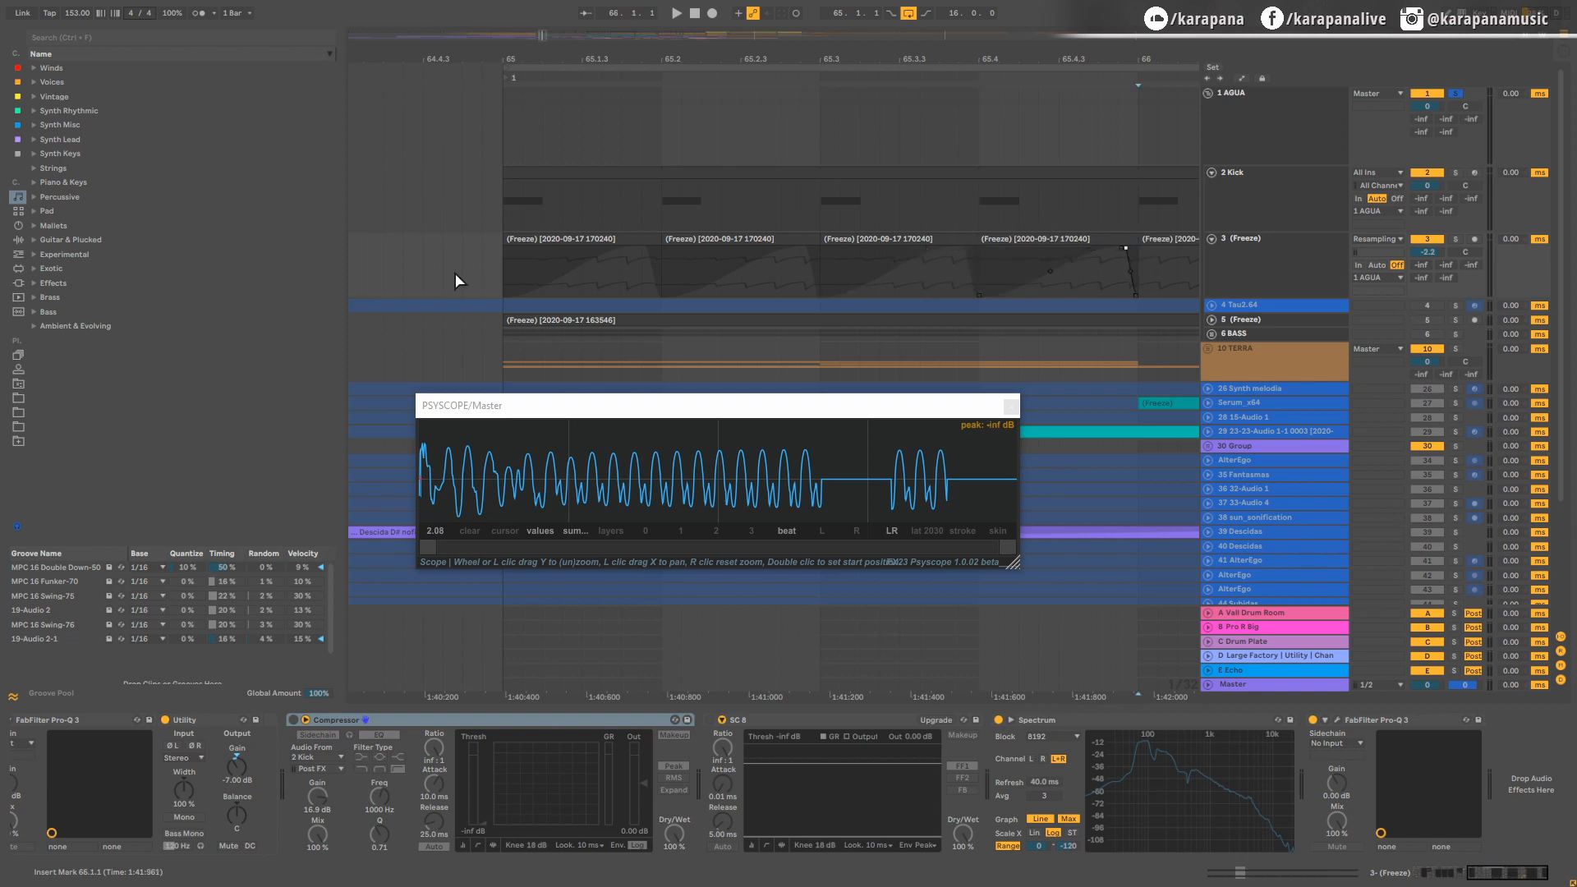
{"action": "left_click_drag", "start_coordinate": [504, 271], "coordinate": [1134, 271]}
{"action": "key", "text": "space"}
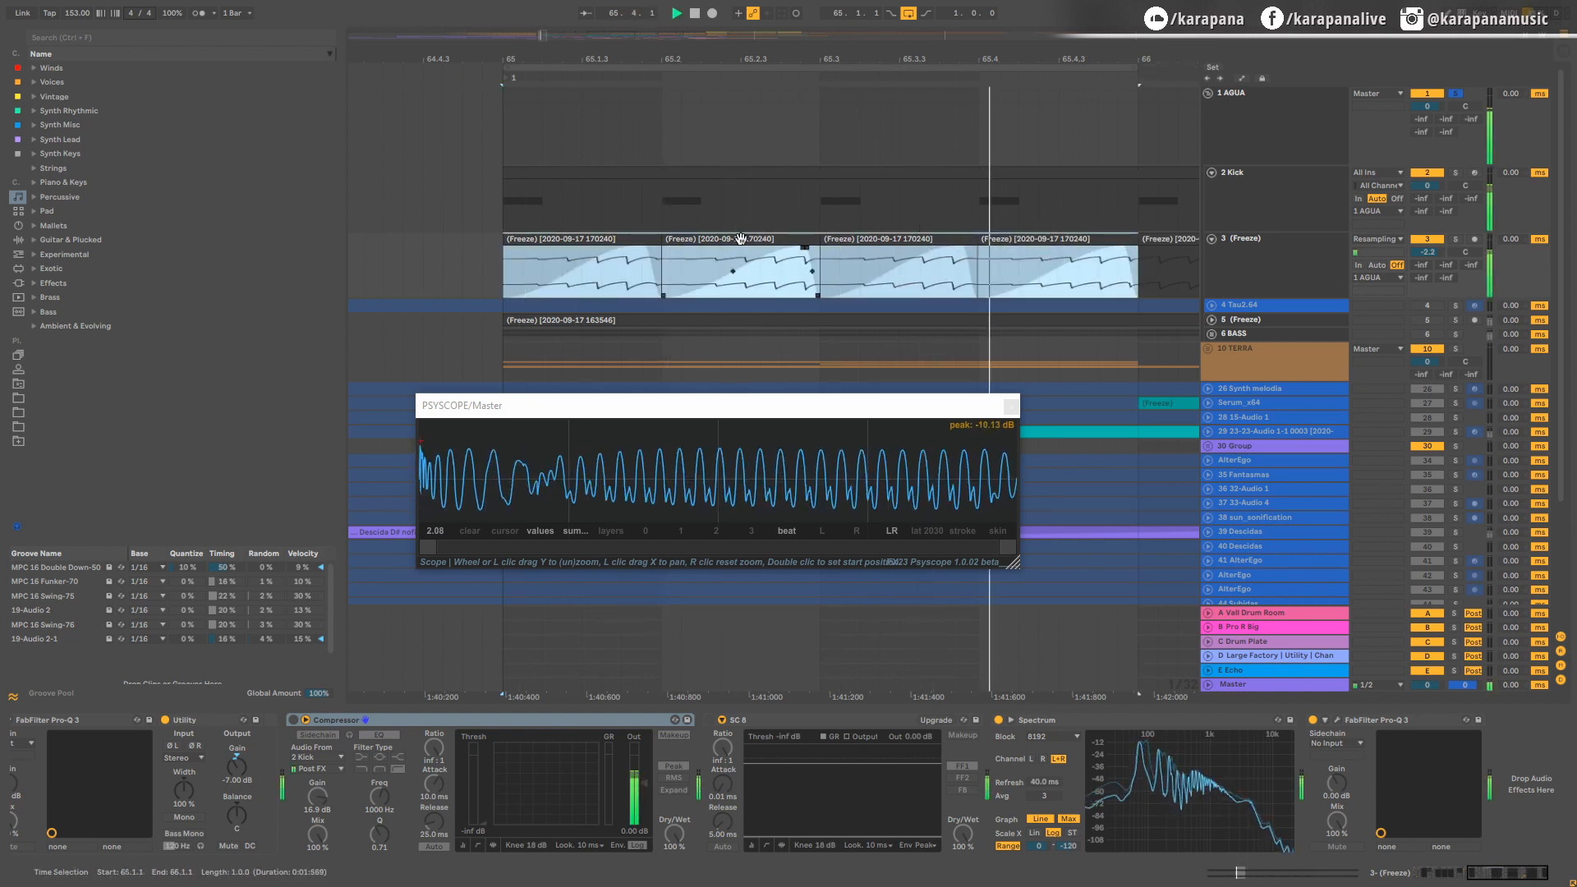
{"action": "key", "text": "space"}
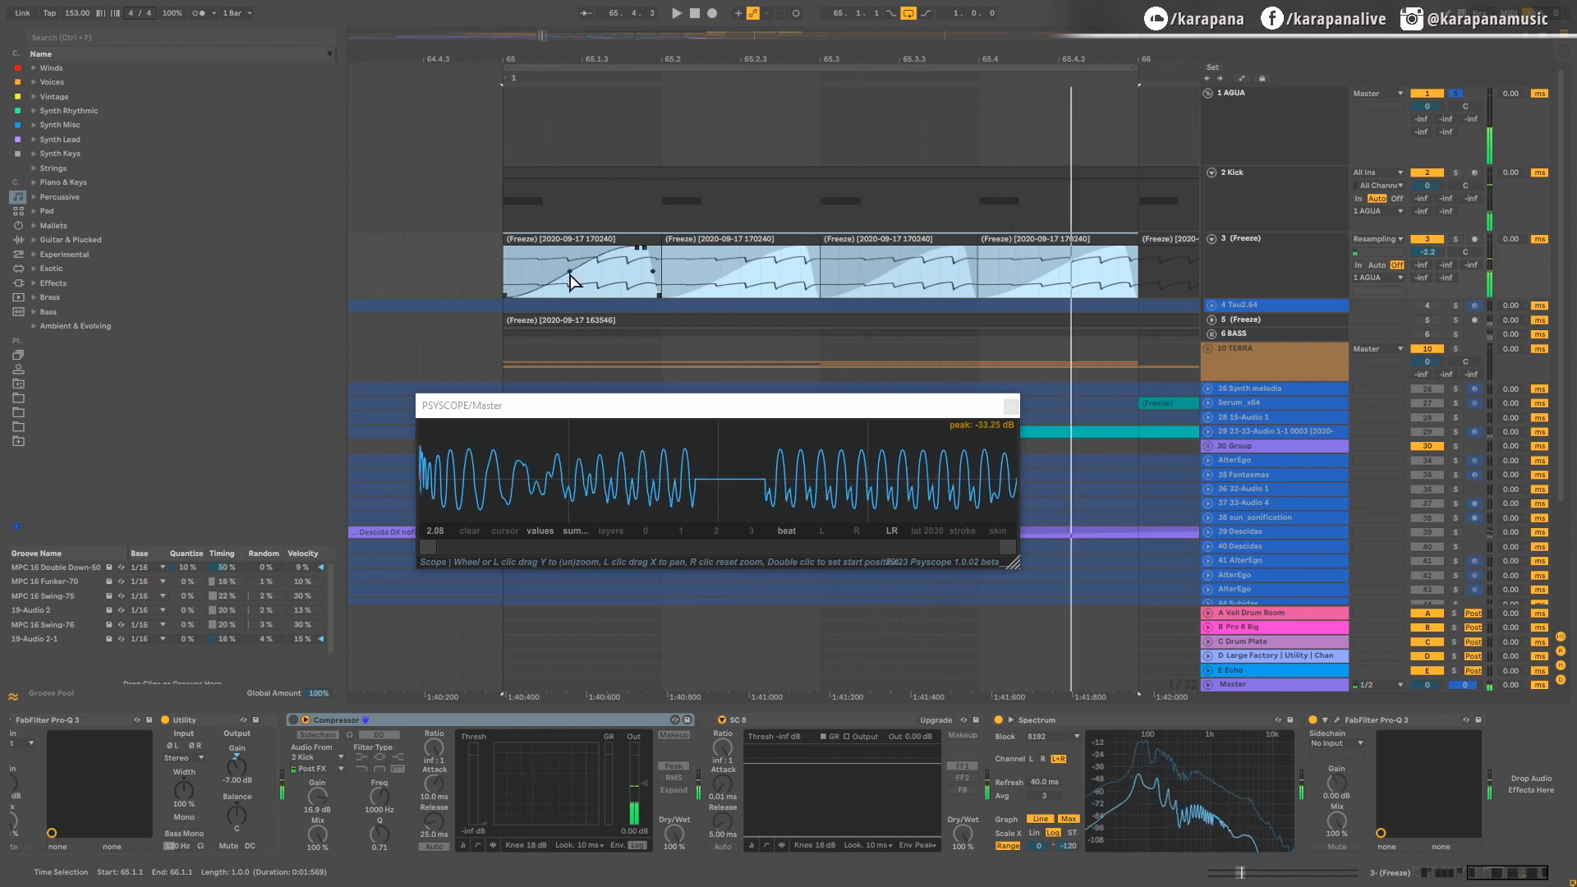
Step: Bend the fade-in curves of the four one-beat bass clips so they rise more slowly, and play the loop
{"action": "left_click_drag", "start_coordinate": [569, 271], "coordinate": [586, 280]}
{"action": "left_click_drag", "start_coordinate": [729, 271], "coordinate": [744, 280]}
{"action": "left_click_drag", "start_coordinate": [888, 272], "coordinate": [903, 279]}
{"action": "left_click_drag", "start_coordinate": [1045, 271], "coordinate": [1054, 277]}
{"action": "key", "text": "space"}
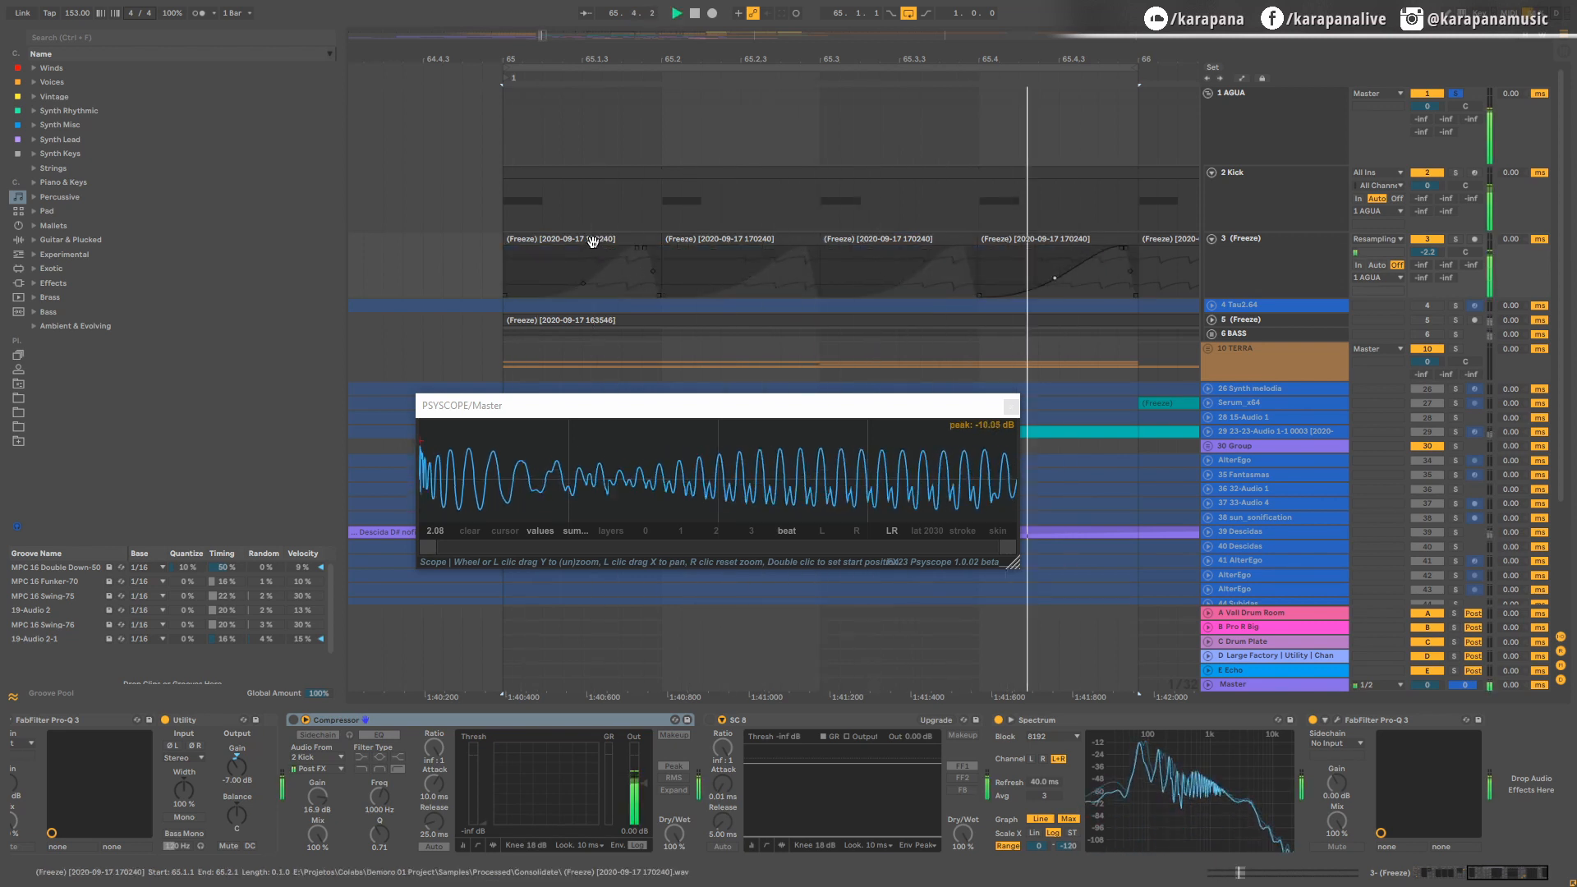
{"action": "key", "text": "space"}
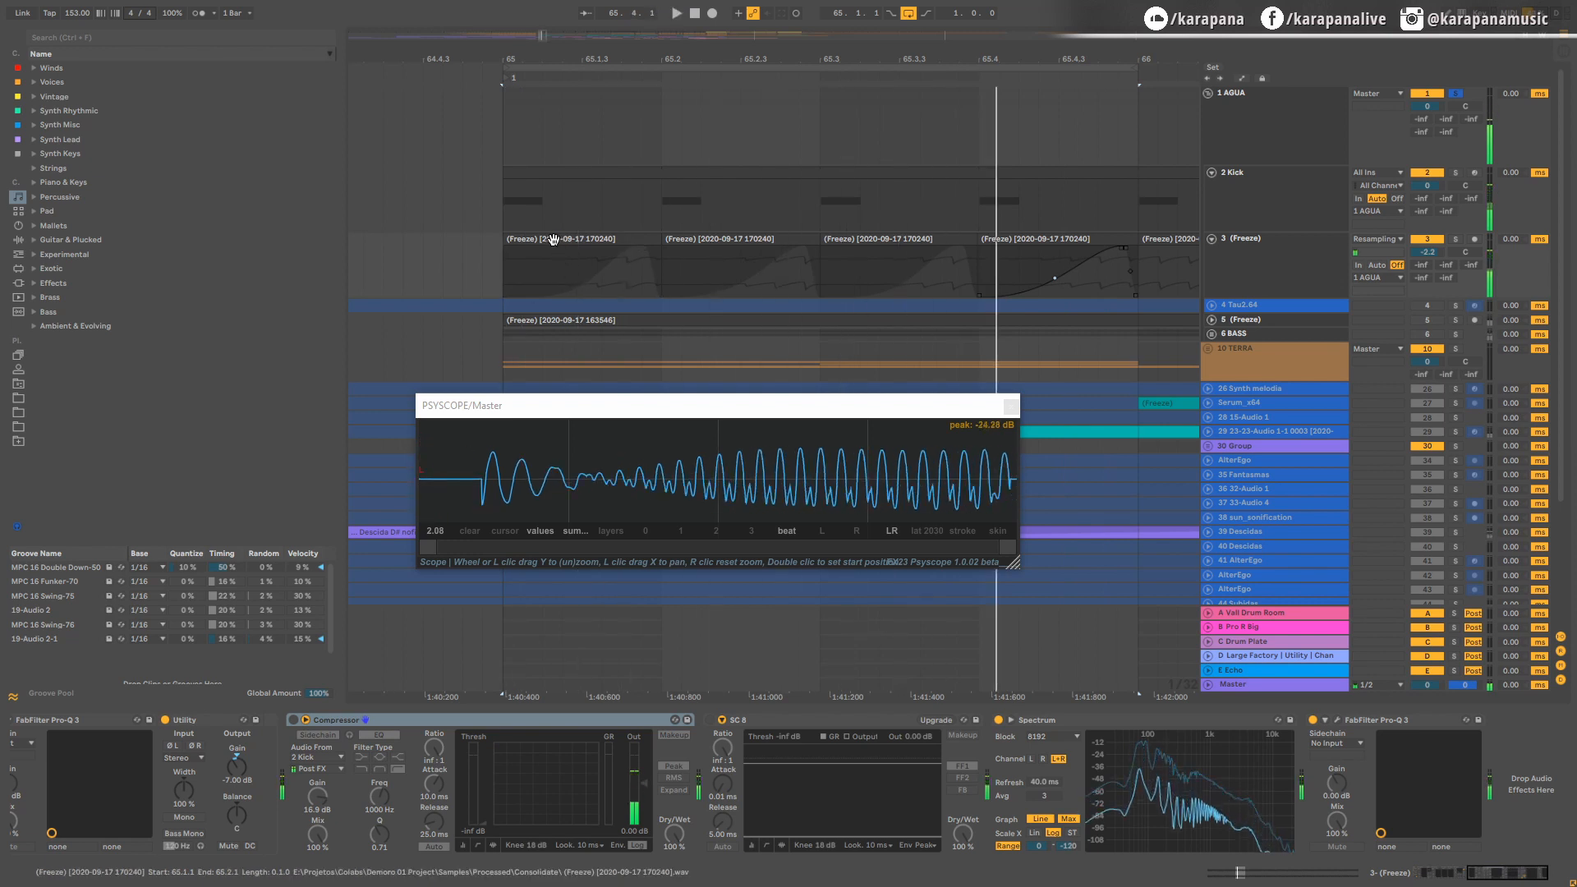
Step: Trim the start of each of the four one-beat bass clips by about a 1/32 note and play the loop
{"action": "left_click", "coordinate": [511, 240]}
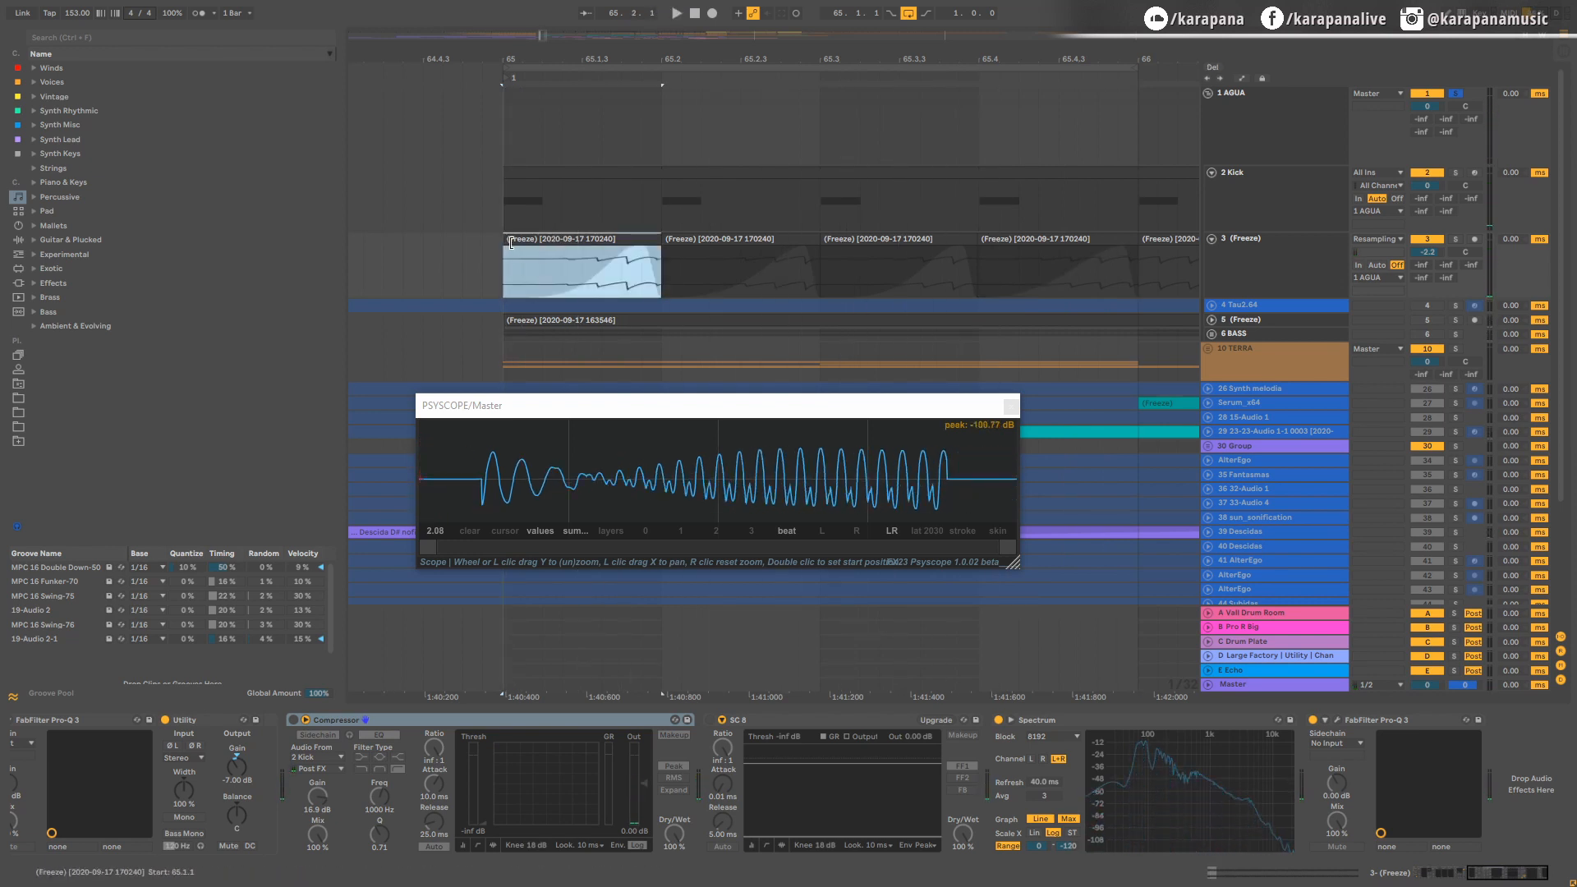
{"action": "left_click_drag", "start_coordinate": [511, 243], "coordinate": [530, 243]}
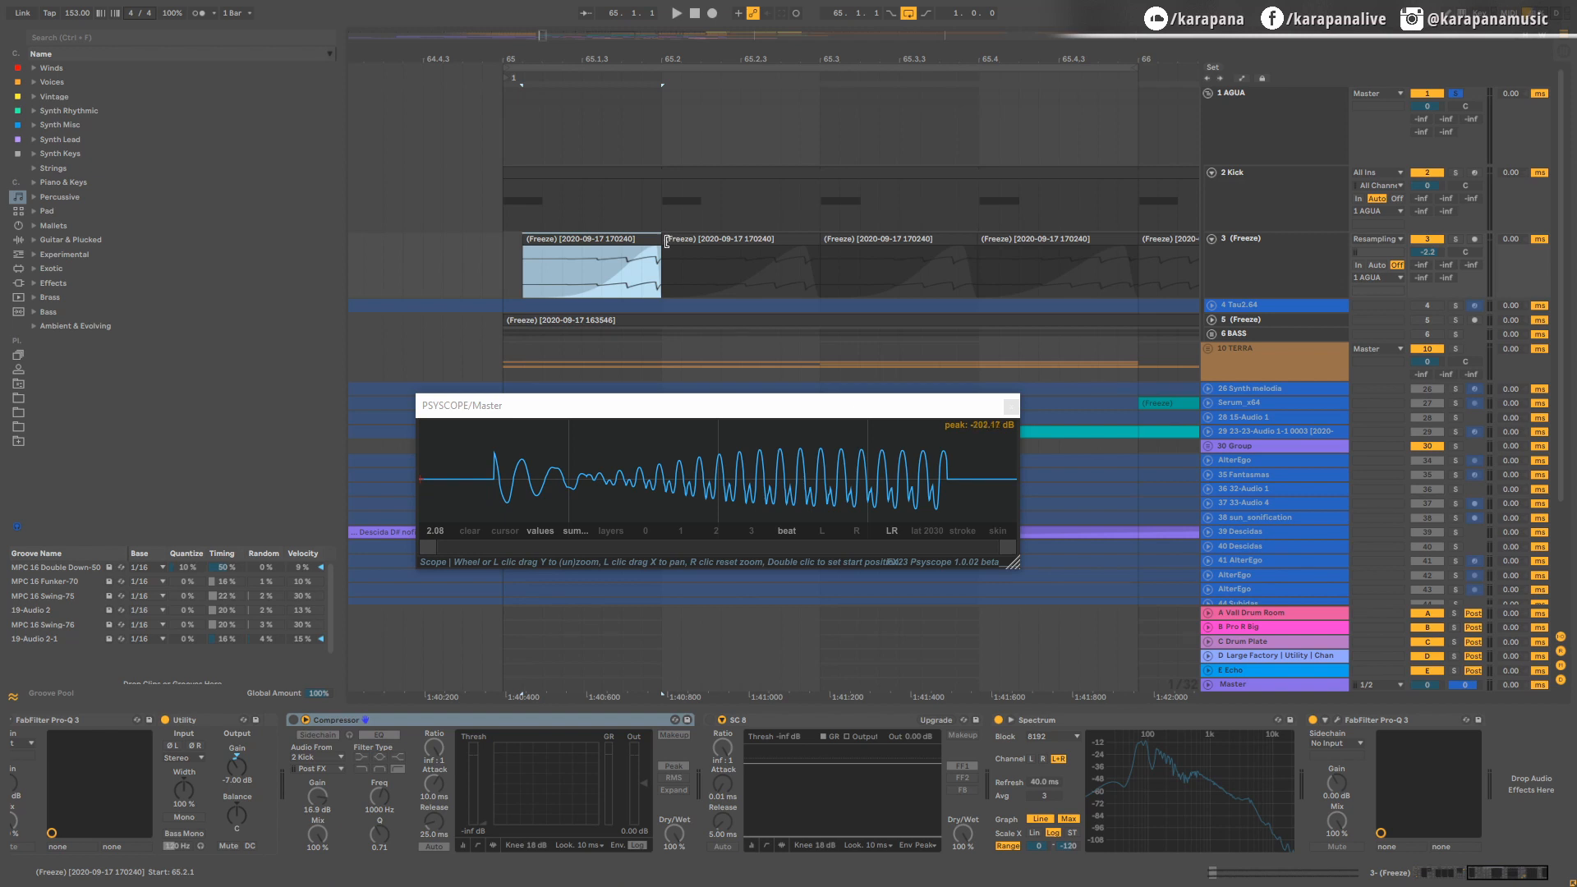
{"action": "left_click_drag", "start_coordinate": [669, 241], "coordinate": [688, 241]}
{"action": "left_click_drag", "start_coordinate": [822, 243], "coordinate": [839, 243]}
{"action": "left_click_drag", "start_coordinate": [978, 245], "coordinate": [998, 245]}
{"action": "key", "text": "space"}
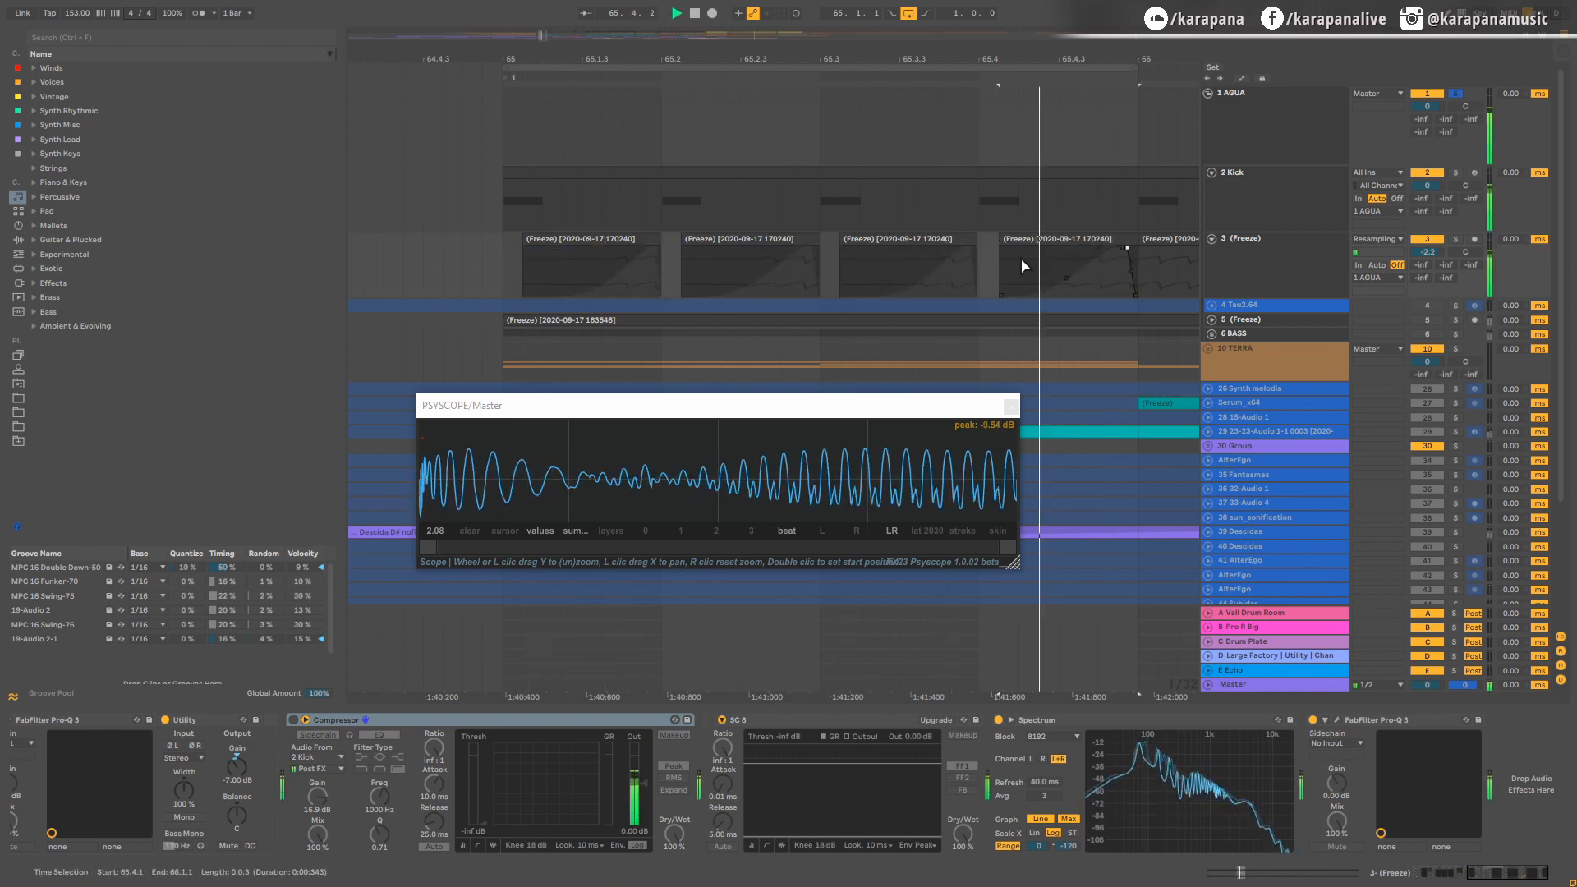
{"action": "left_click", "coordinate": [986, 234]}
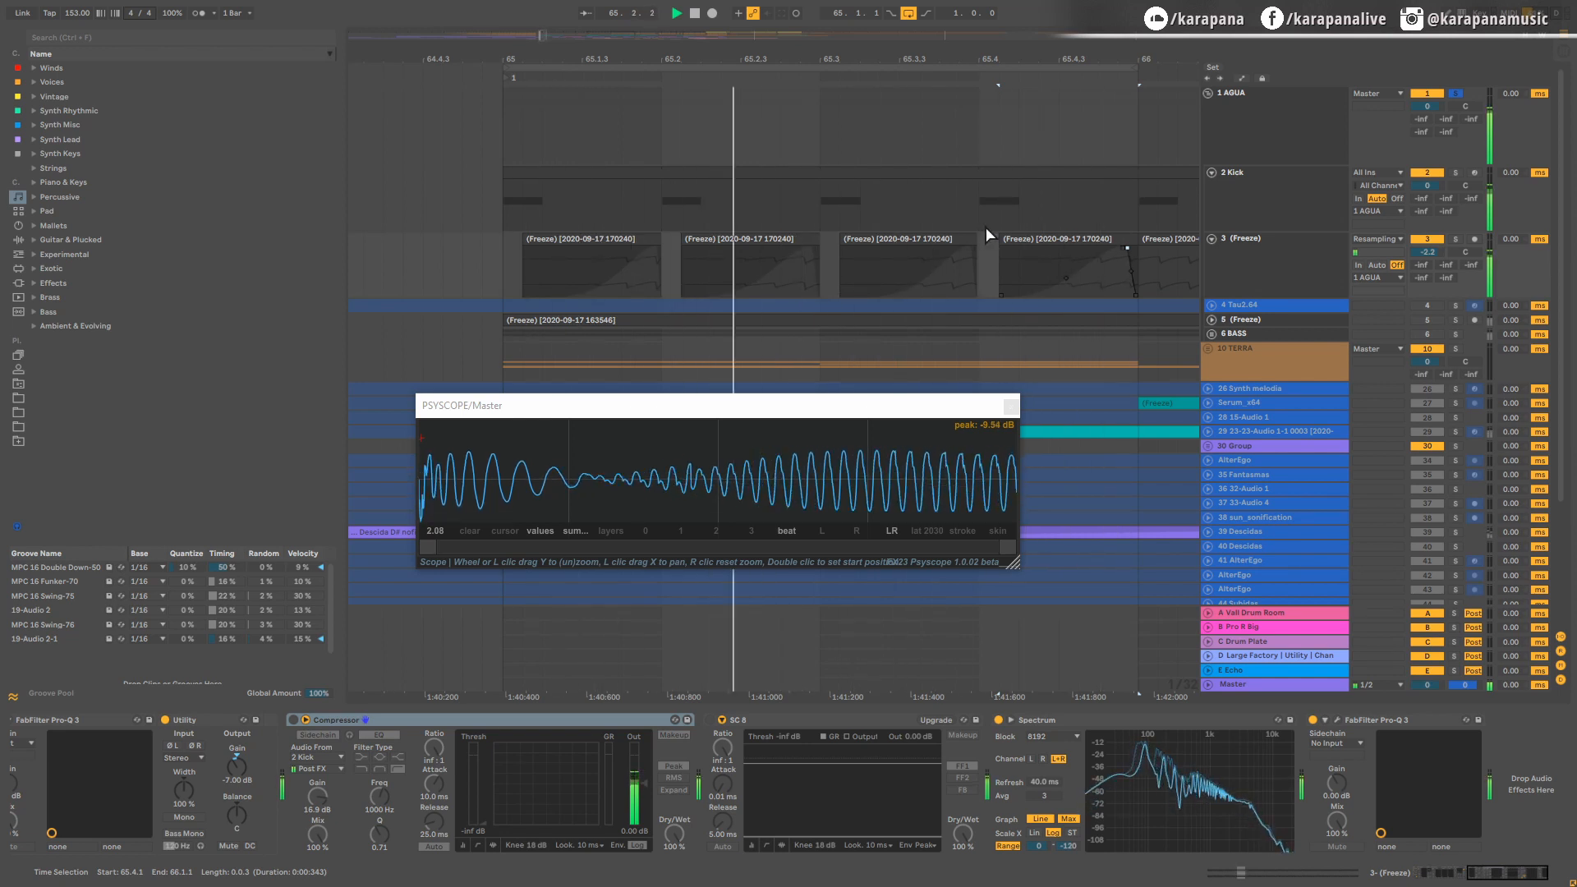
{"action": "key", "text": "space"}
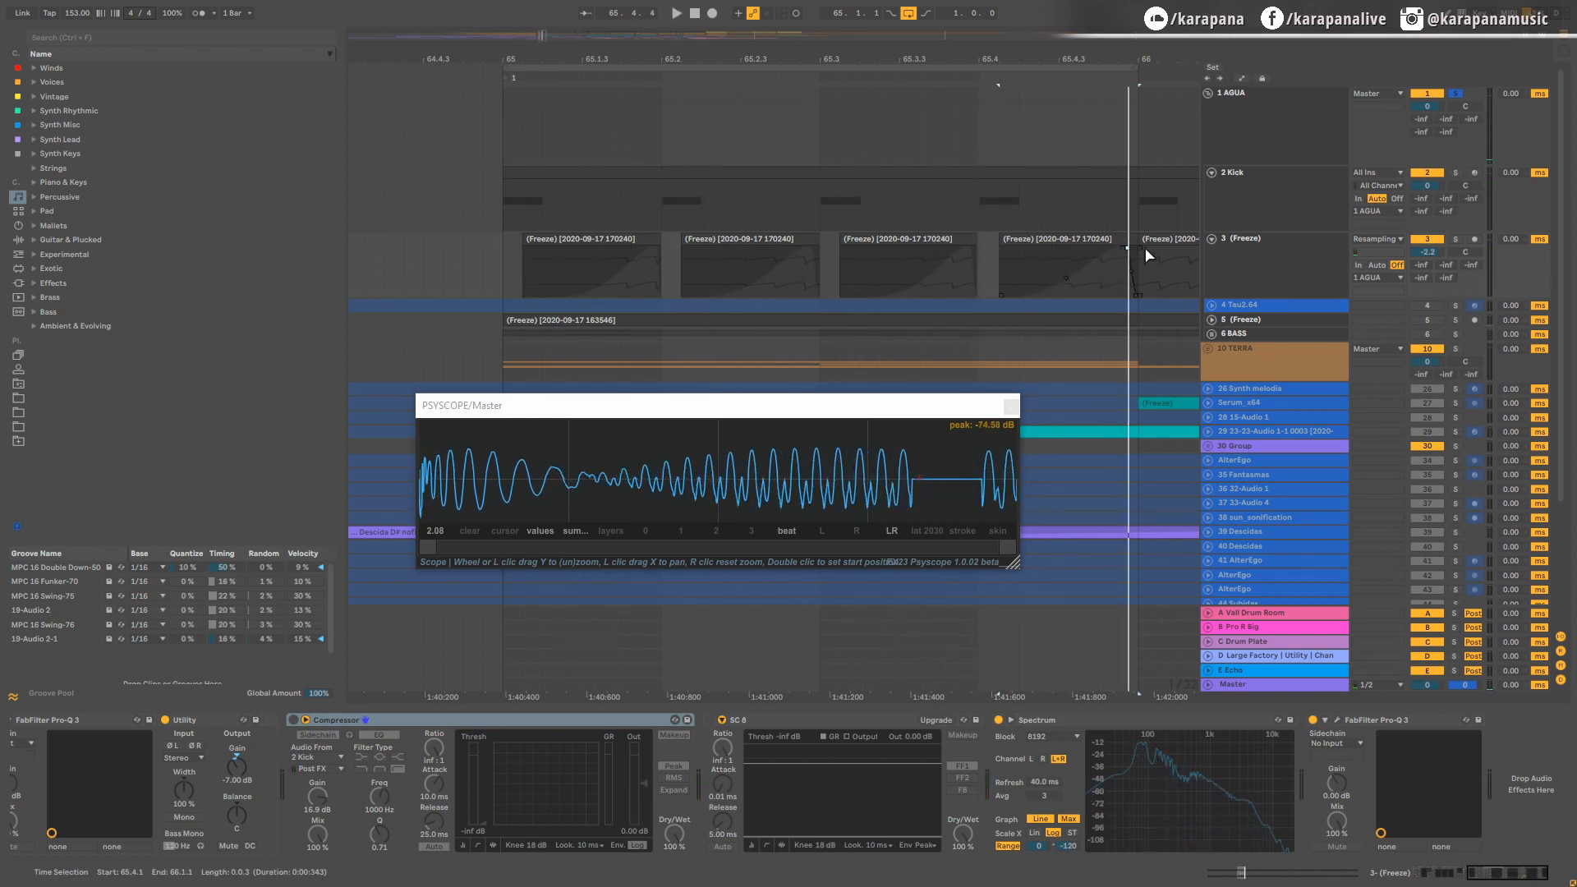
Step: Extend the bass clip at bar 66 back to 65.1.1 over the faded pieces and split it at 65.2
{"action": "left_click_drag", "start_coordinate": [1140, 253], "coordinate": [470, 259]}
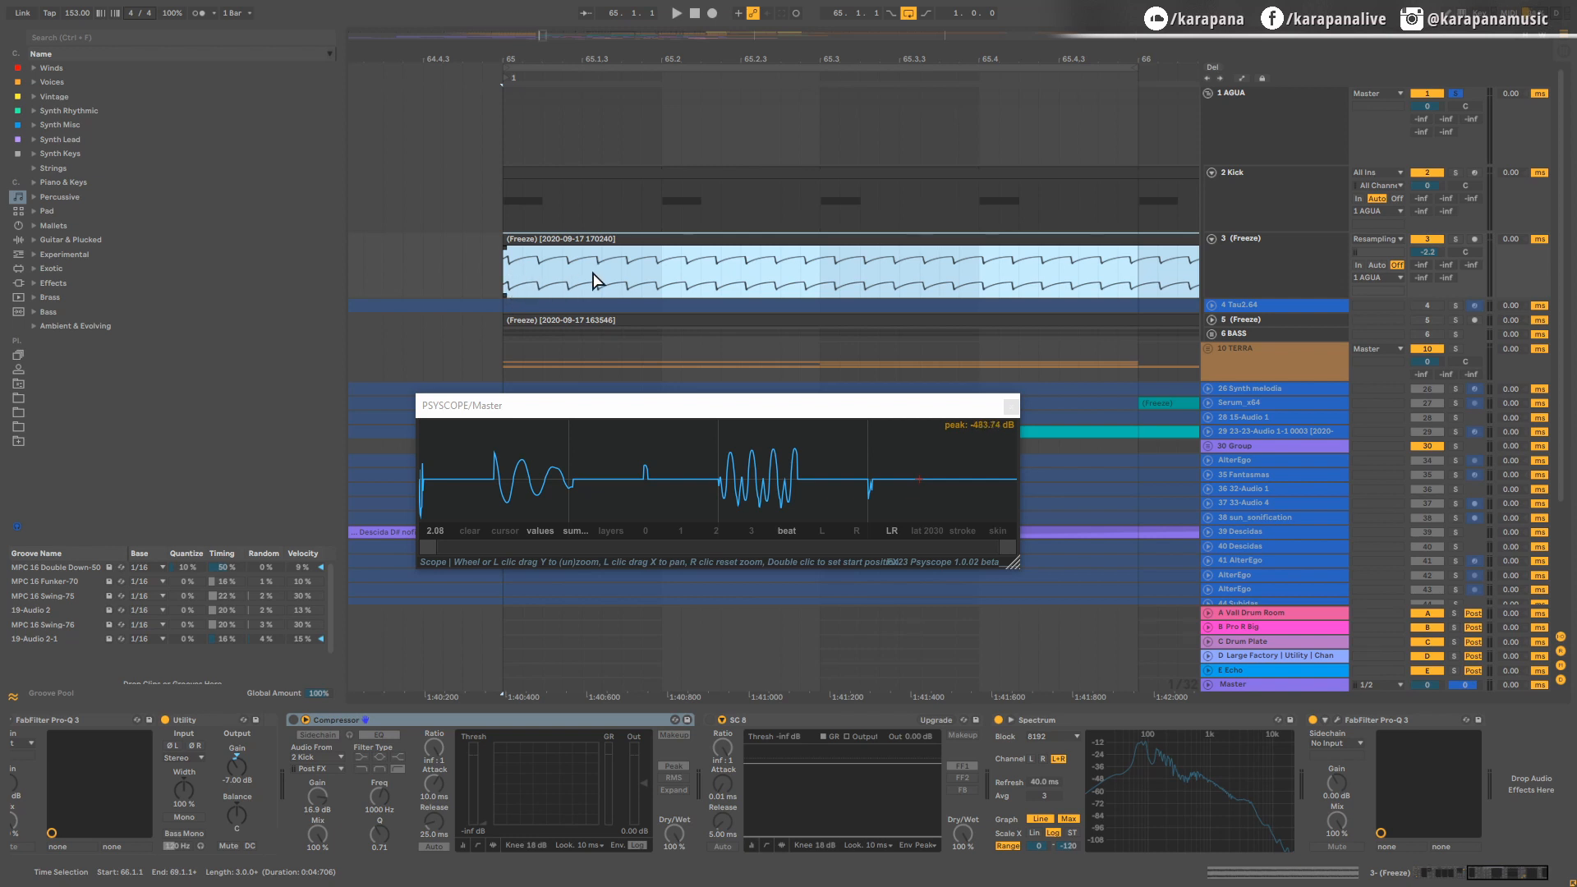
{"action": "left_click", "coordinate": [654, 259]}
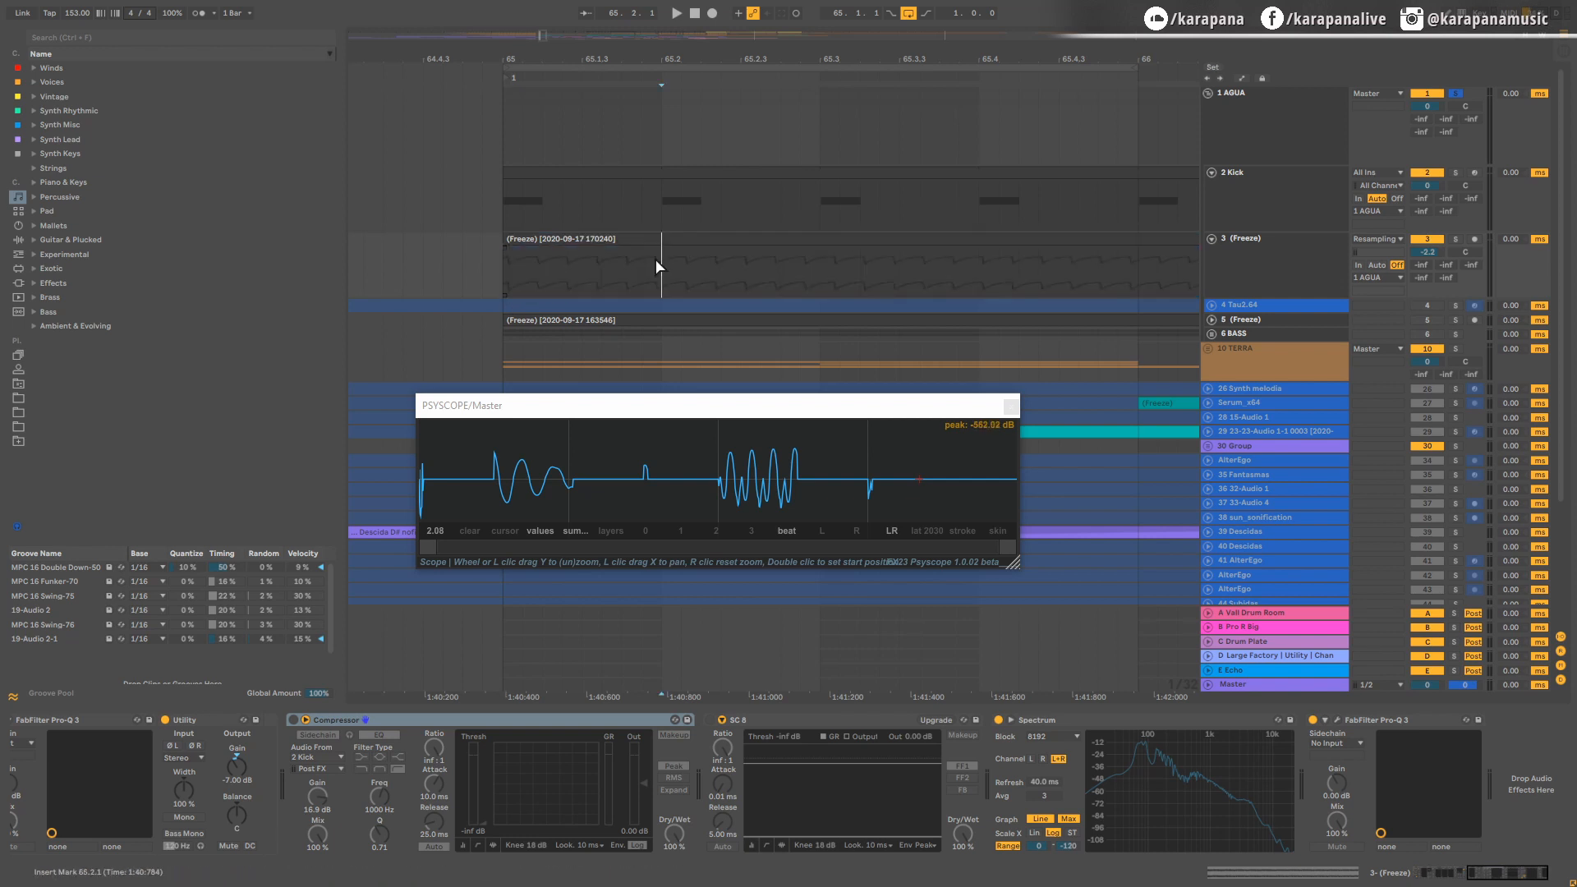
{"action": "key", "text": "ctrl+e"}
Step: Draw a clip Volume envelope on the first-beat bass clip, curving up from silence to near full level at about 1.1.2
{"action": "double_click", "coordinate": [611, 238]}
{"action": "left_click", "coordinate": [260, 747]}
{"action": "left_click", "coordinate": [288, 760]}
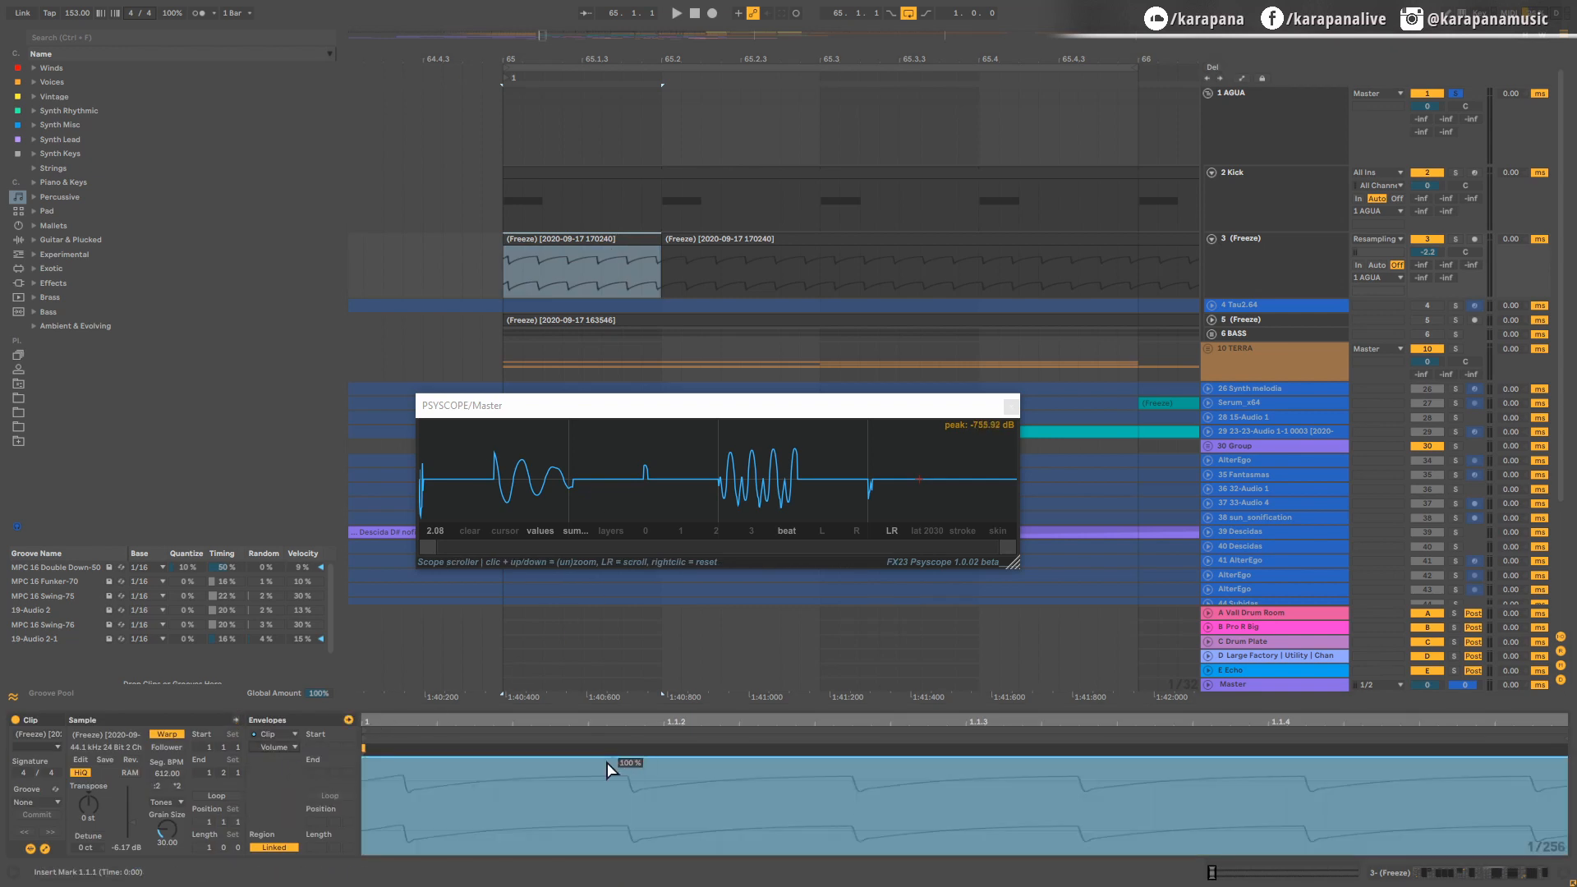
{"action": "mouse_move", "coordinate": [367, 762]}
{"action": "left_mouse_down"}
{"action": "mouse_move", "coordinate": [384, 795]}
{"action": "mouse_move", "coordinate": [364, 853]}
{"action": "left_mouse_up"}
{"action": "left_click", "coordinate": [684, 803]}
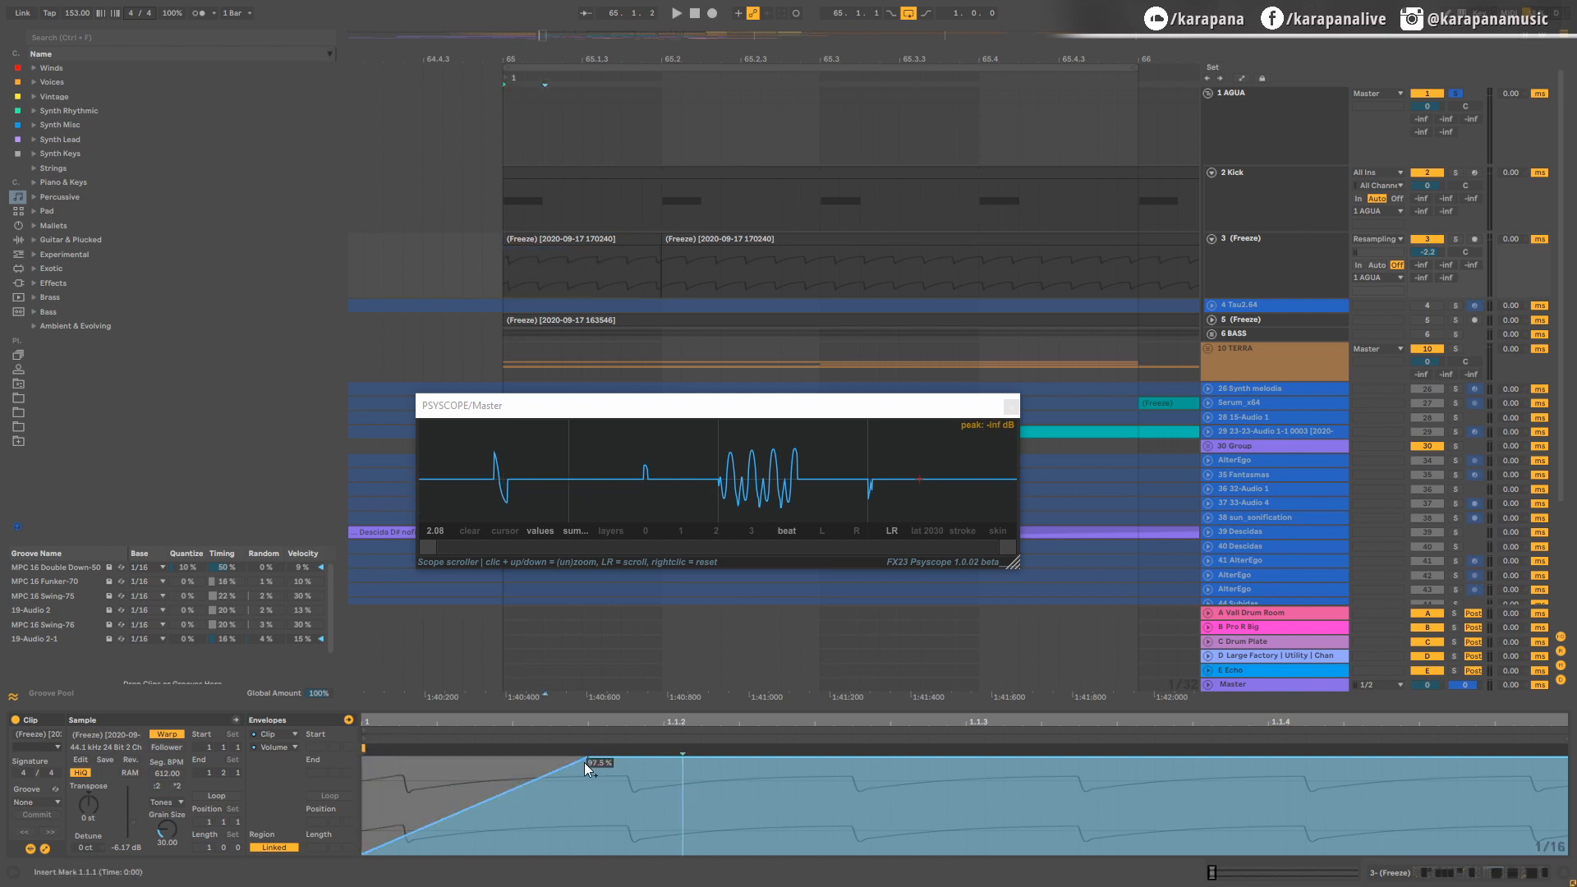
{"action": "left_click_drag", "start_coordinate": [583, 764], "coordinate": [664, 764]}
{"action": "left_click_drag", "start_coordinate": [554, 798], "coordinate": [555, 847]}
Step: Loop the first beat, lower the envelope breakpoint near 1.1.2 to about 77 %, and drop the volume to zero at the clip's end
{"action": "left_click", "coordinate": [575, 239]}
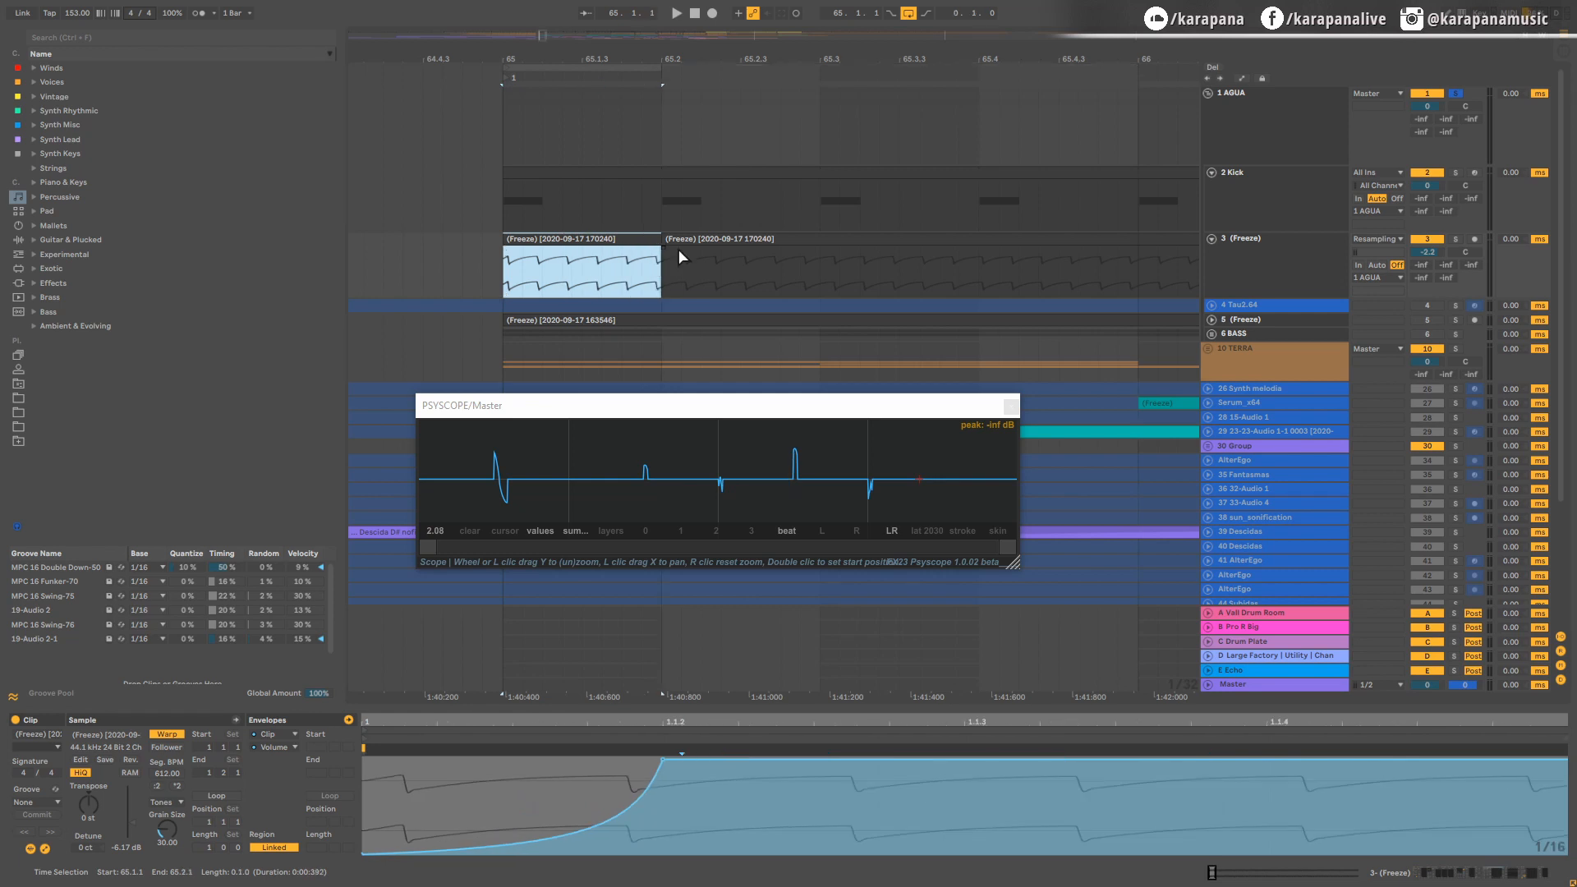
{"action": "key", "text": "space"}
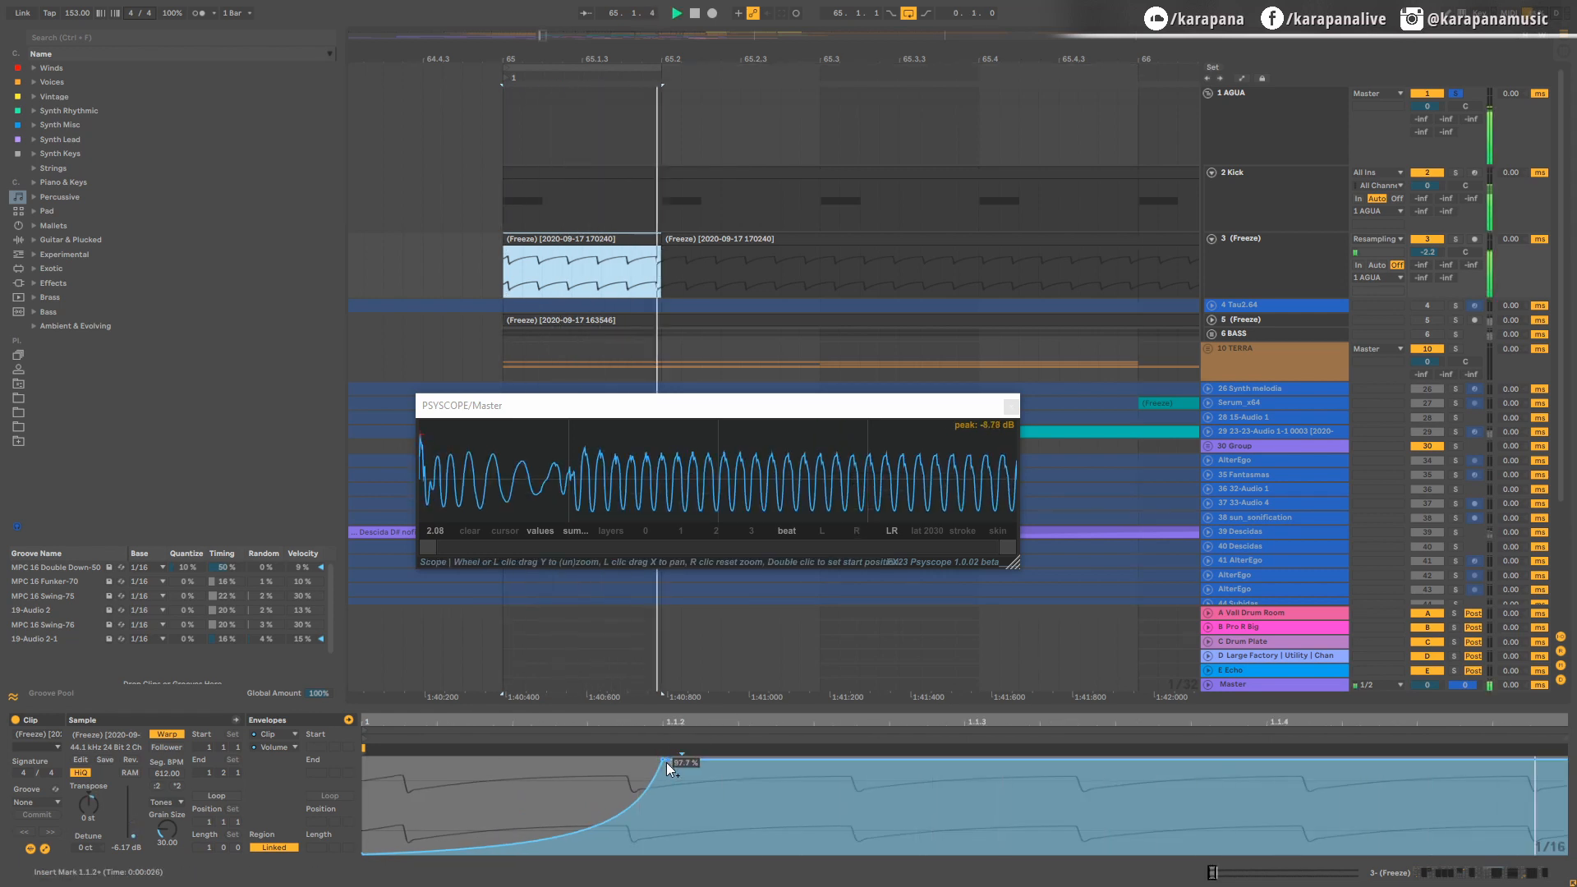
{"action": "left_click_drag", "start_coordinate": [668, 762], "coordinate": [672, 780]}
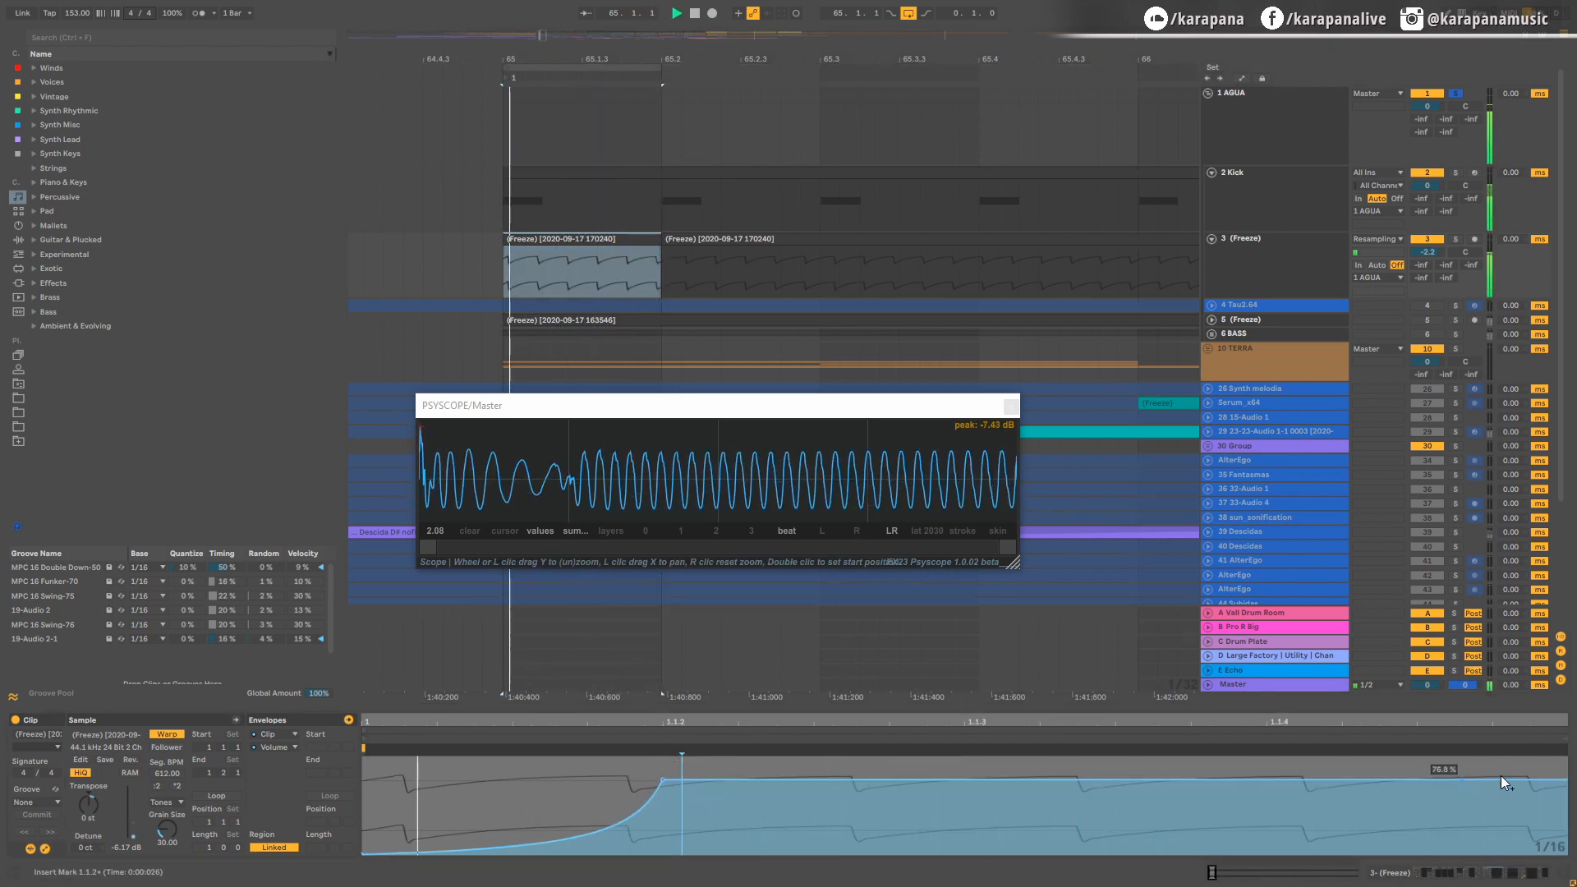
{"action": "left_click_drag", "start_coordinate": [1544, 779], "coordinate": [1566, 850]}
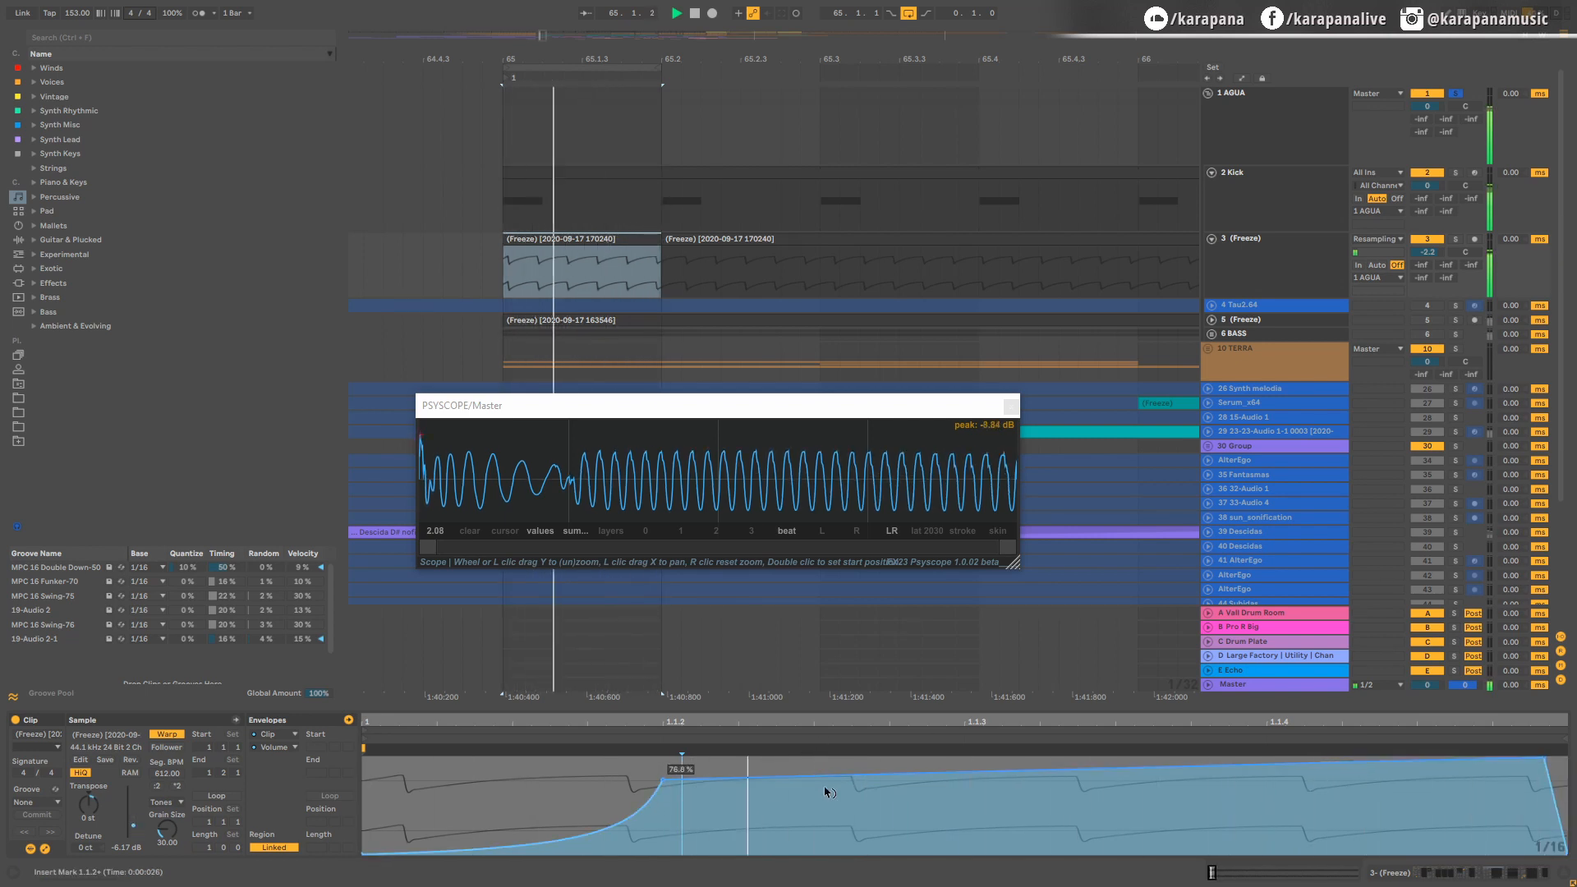
Step: Reshape the envelope with a lower breakpoint near 1.1.2 and a gradual curved rise after it, checking it in the looped playback
{"action": "left_click_drag", "start_coordinate": [824, 789], "coordinate": [825, 749]}
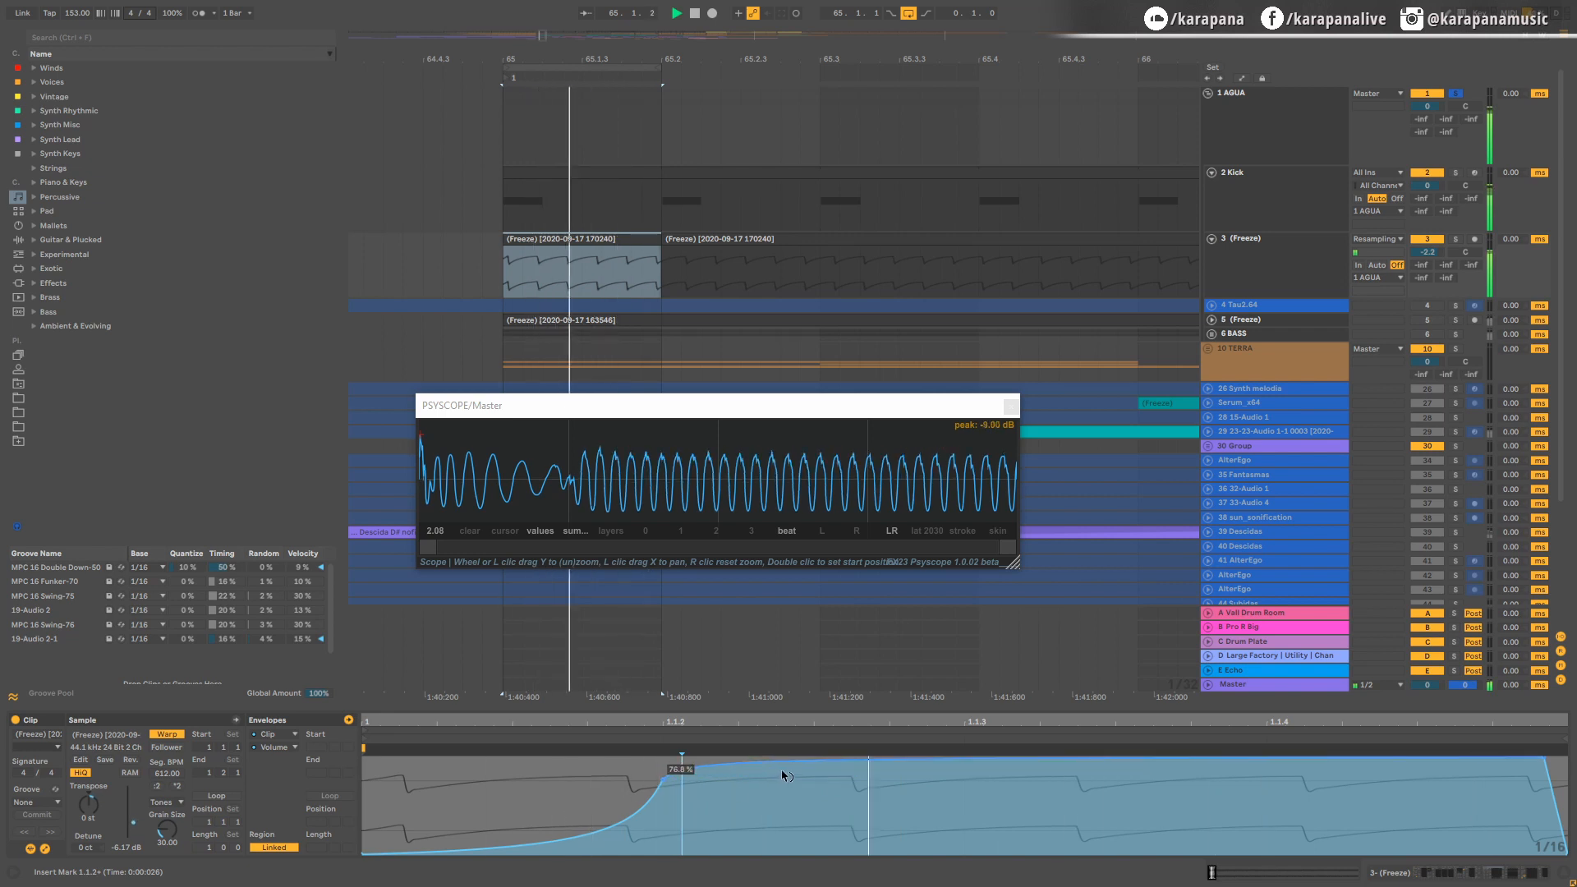
{"action": "left_click_drag", "start_coordinate": [662, 777], "coordinate": [663, 822]}
{"action": "left_click_drag", "start_coordinate": [776, 771], "coordinate": [776, 808]}
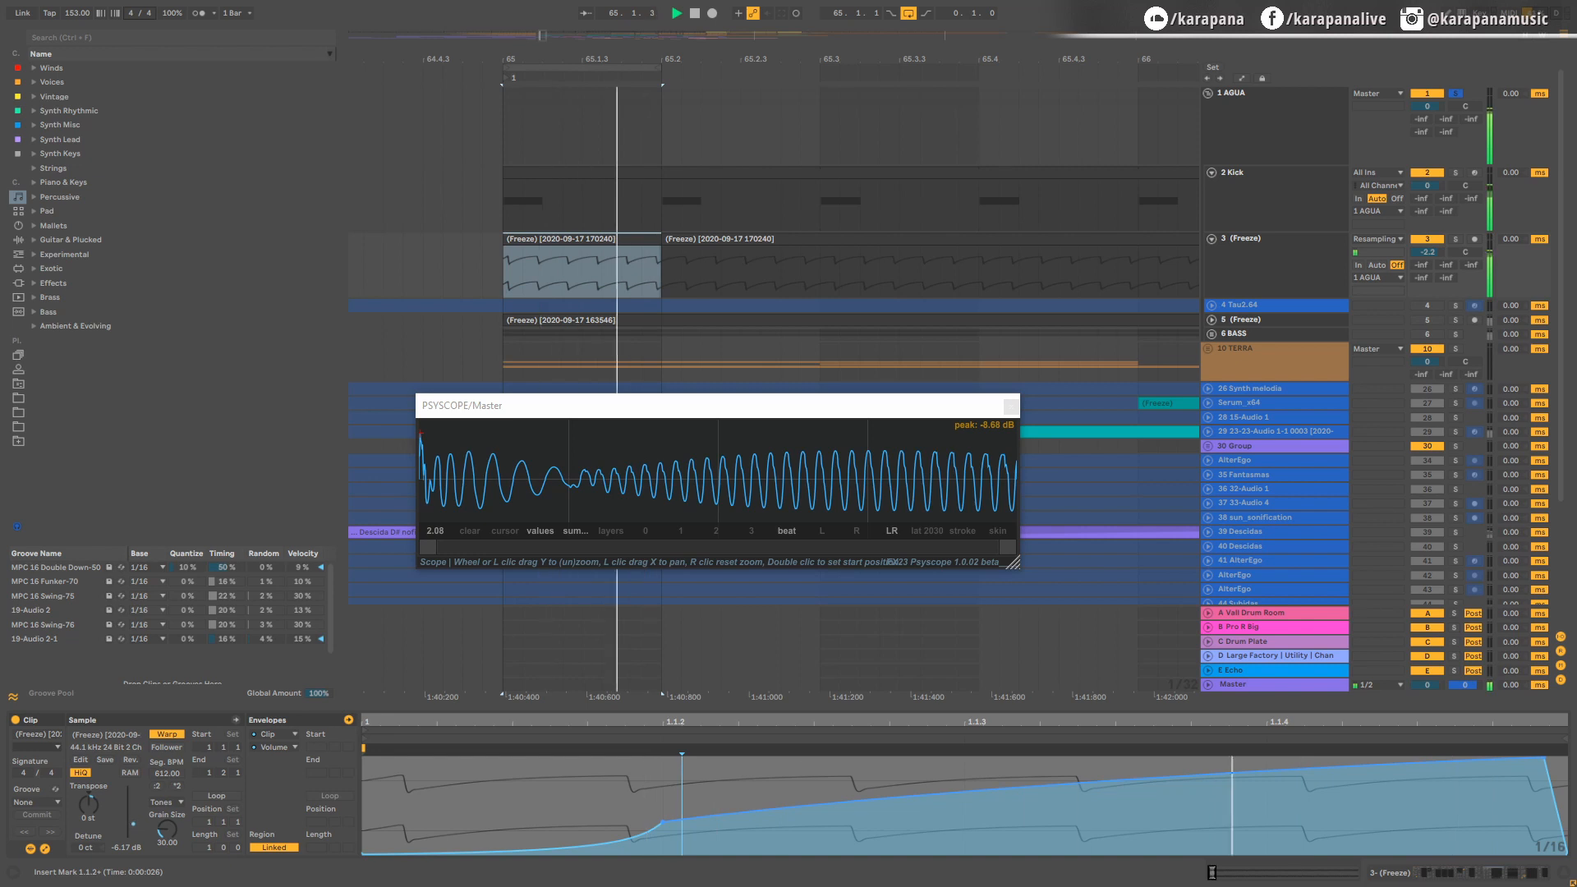
{"action": "key", "text": "space"}
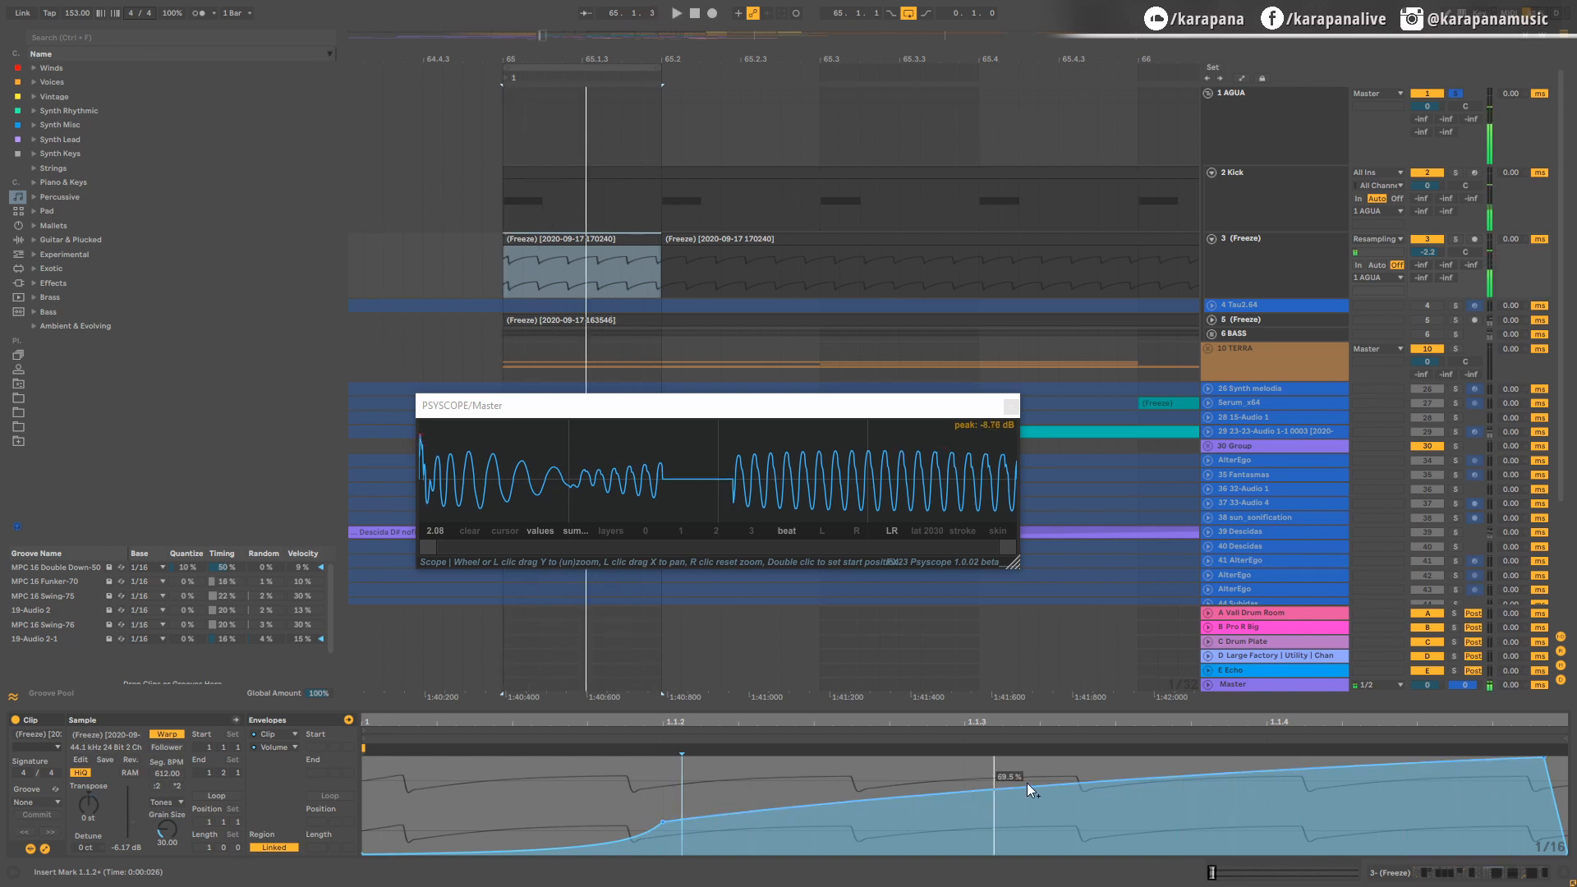
Step: Extend the bass clip at 65.2 back to 65.1.1 over the enveloped piece and show the device chain of track 3 (Freeze)
{"action": "left_click_drag", "start_coordinate": [664, 247], "coordinate": [503, 249]}
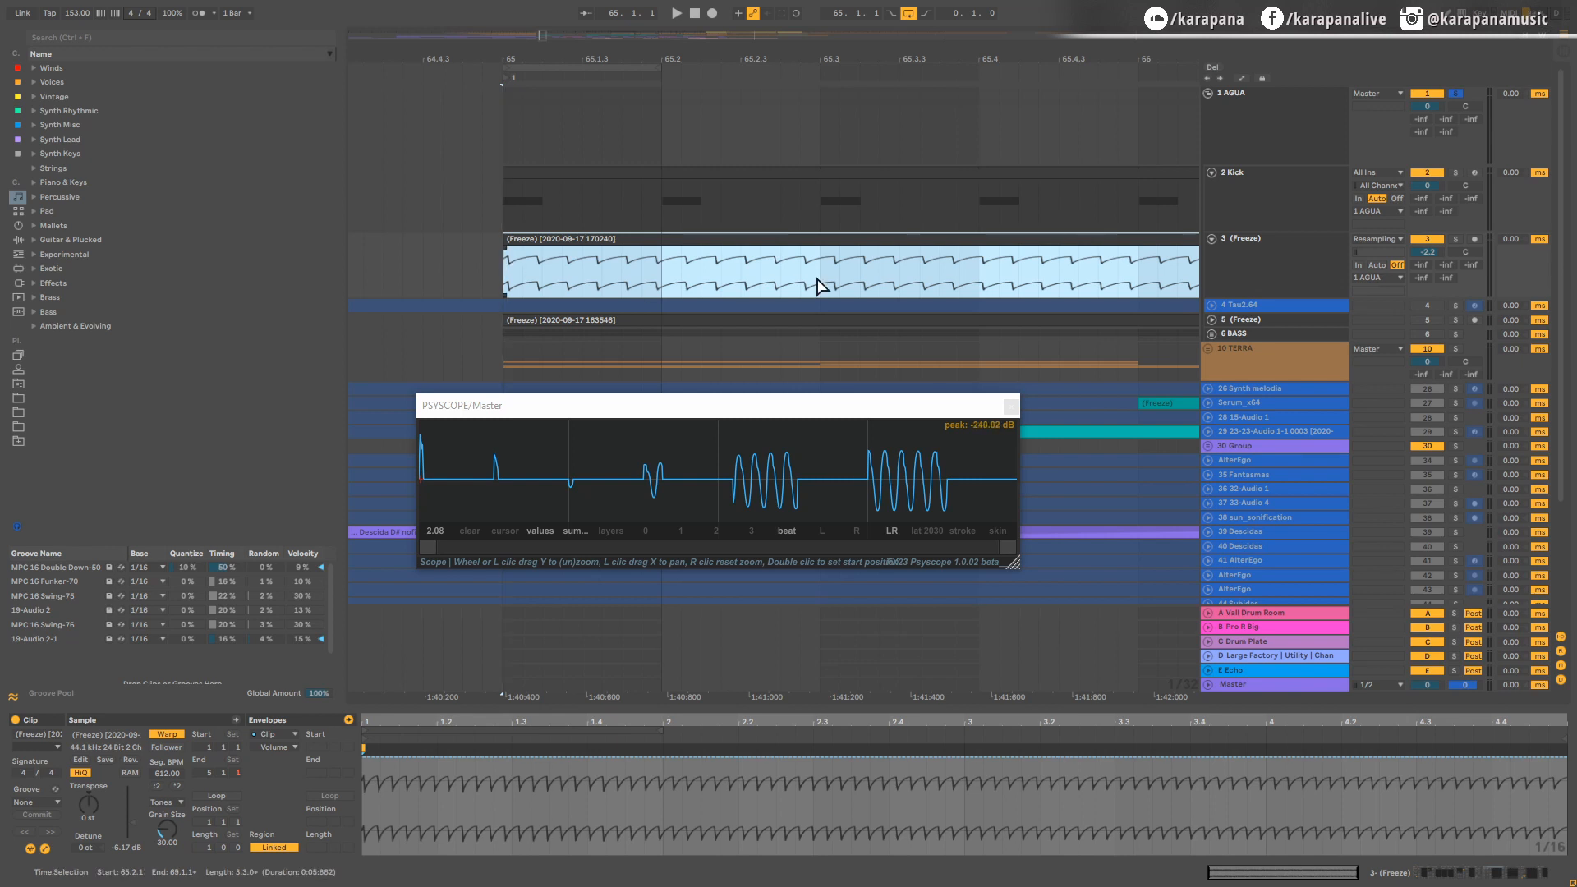
{"action": "left_click", "coordinate": [1203, 316]}
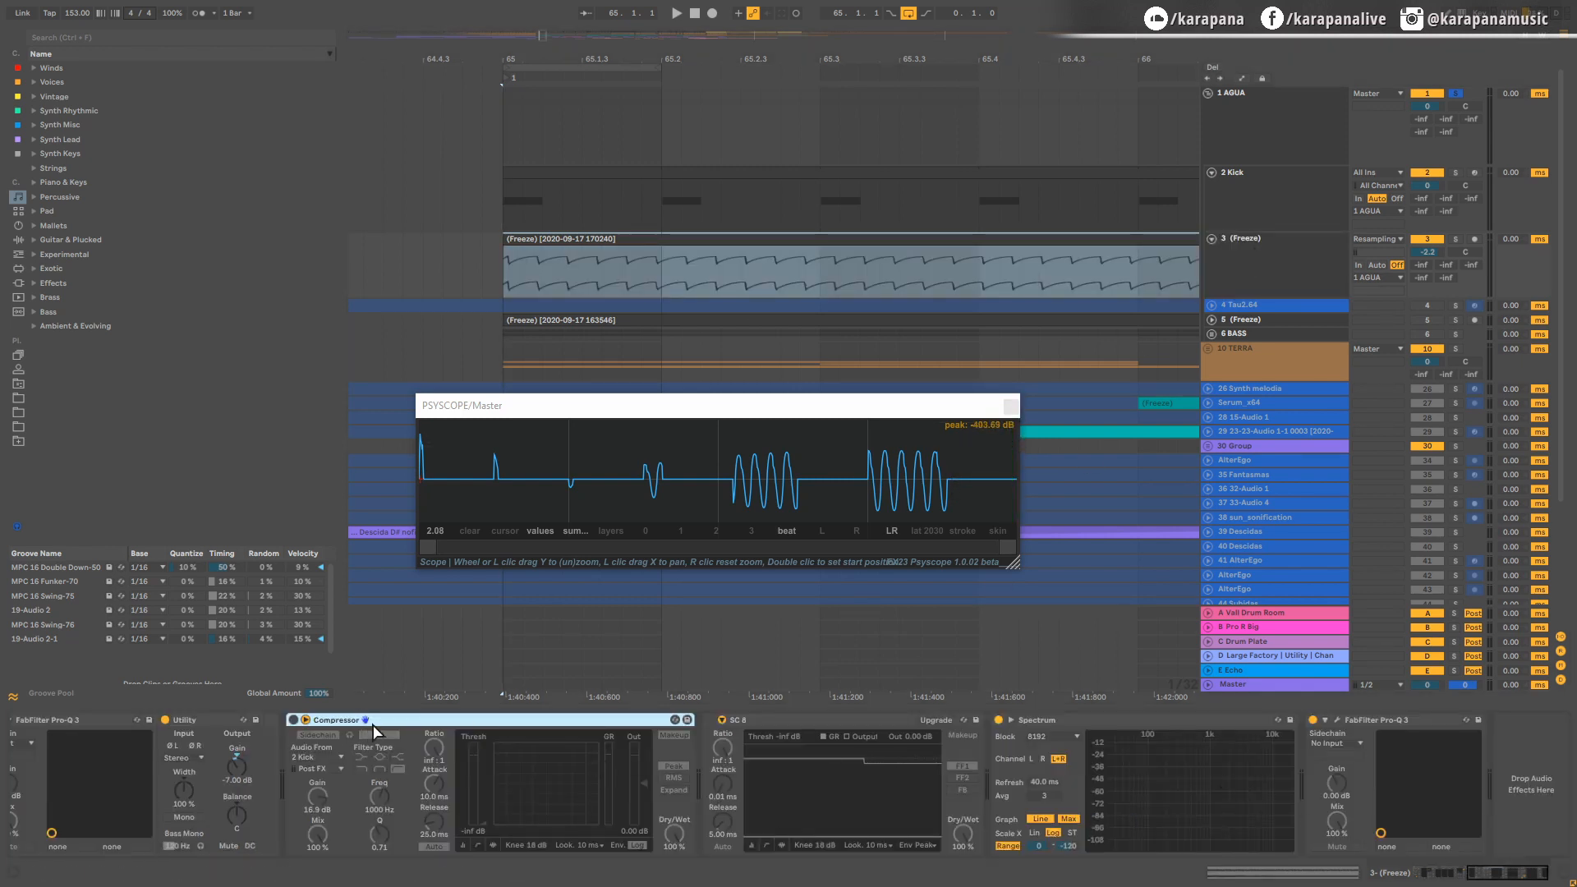
Step: Replace the Compressor and SC 8 devices on track 3 (Freeze) with a fresh default Compressor found by searching for "compressor"
{"action": "key", "text": "Delete"}
{"action": "key", "text": "Delete"}
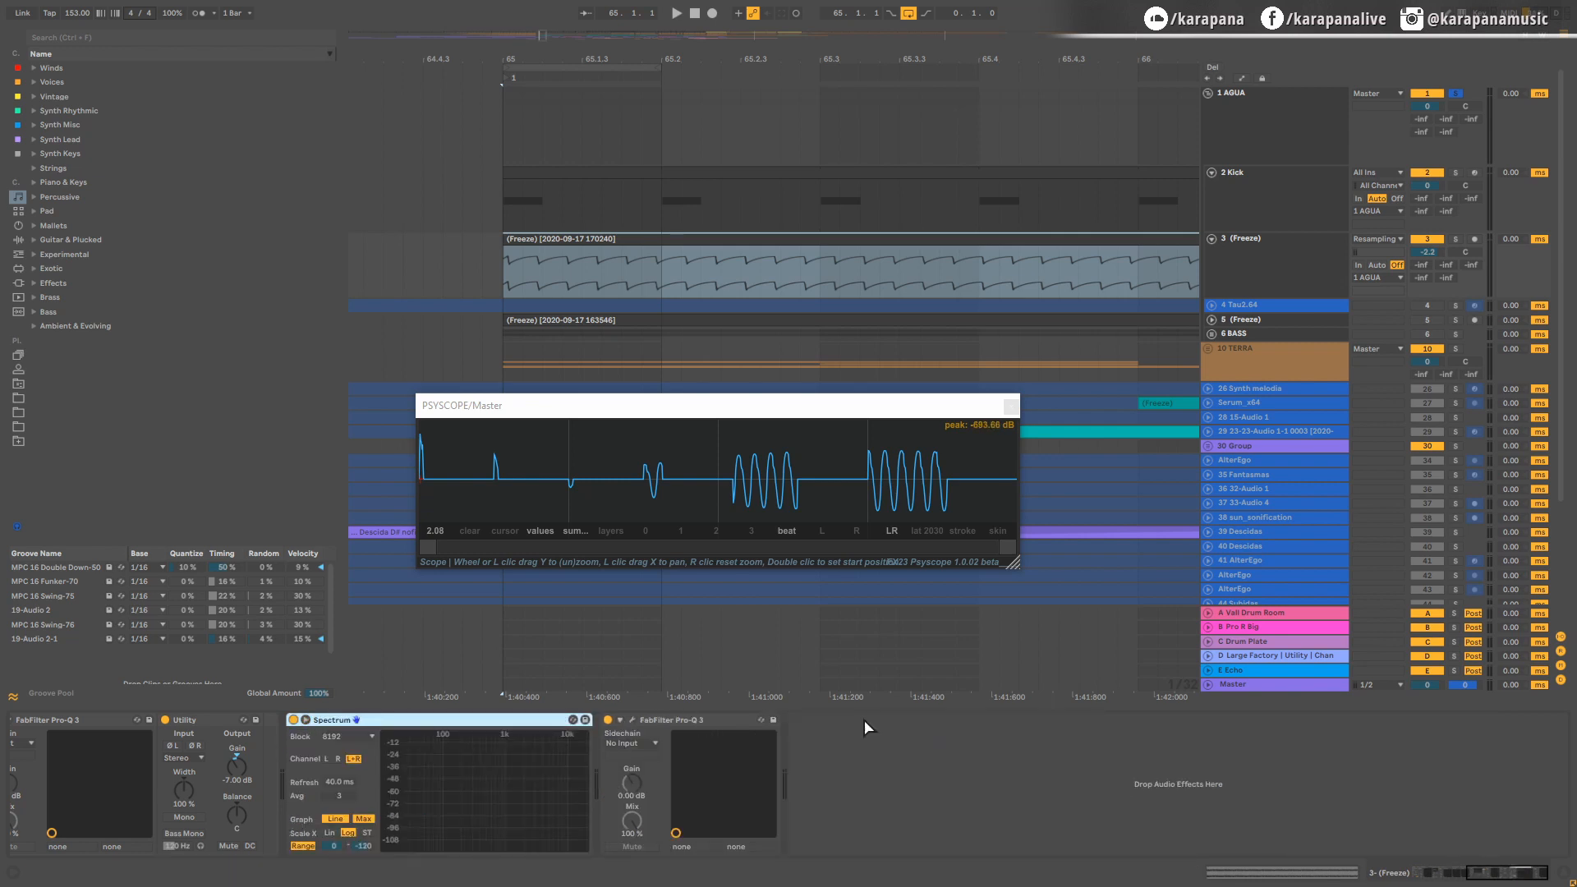
{"action": "key", "text": "ctrl+f"}
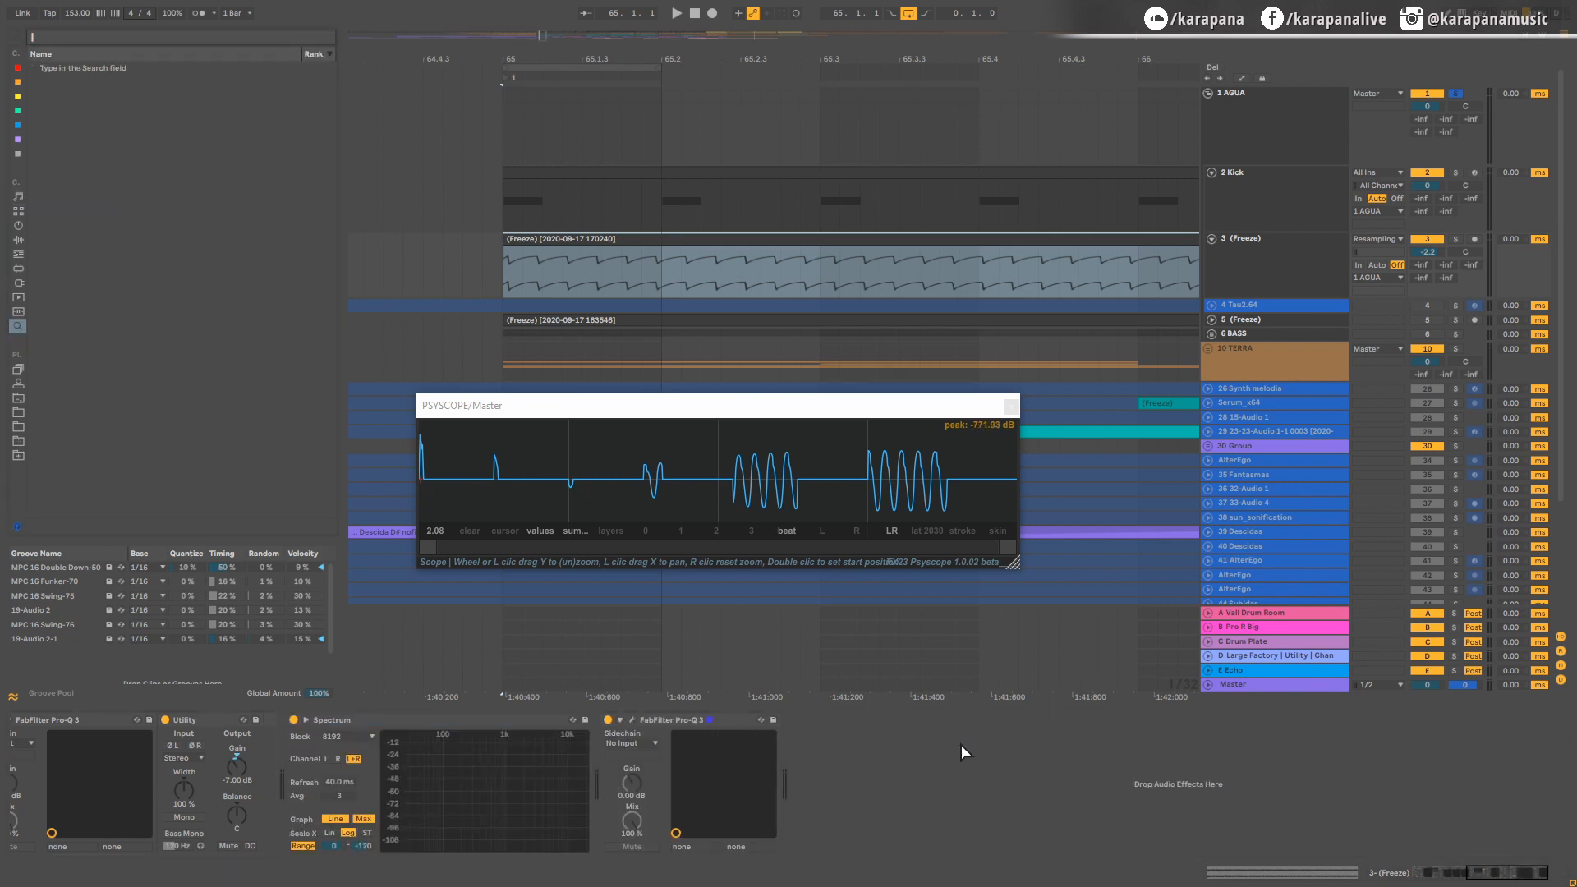
{"action": "type", "text": "compressor"}
{"action": "key", "text": "Down"}
{"action": "key", "text": "Down"}
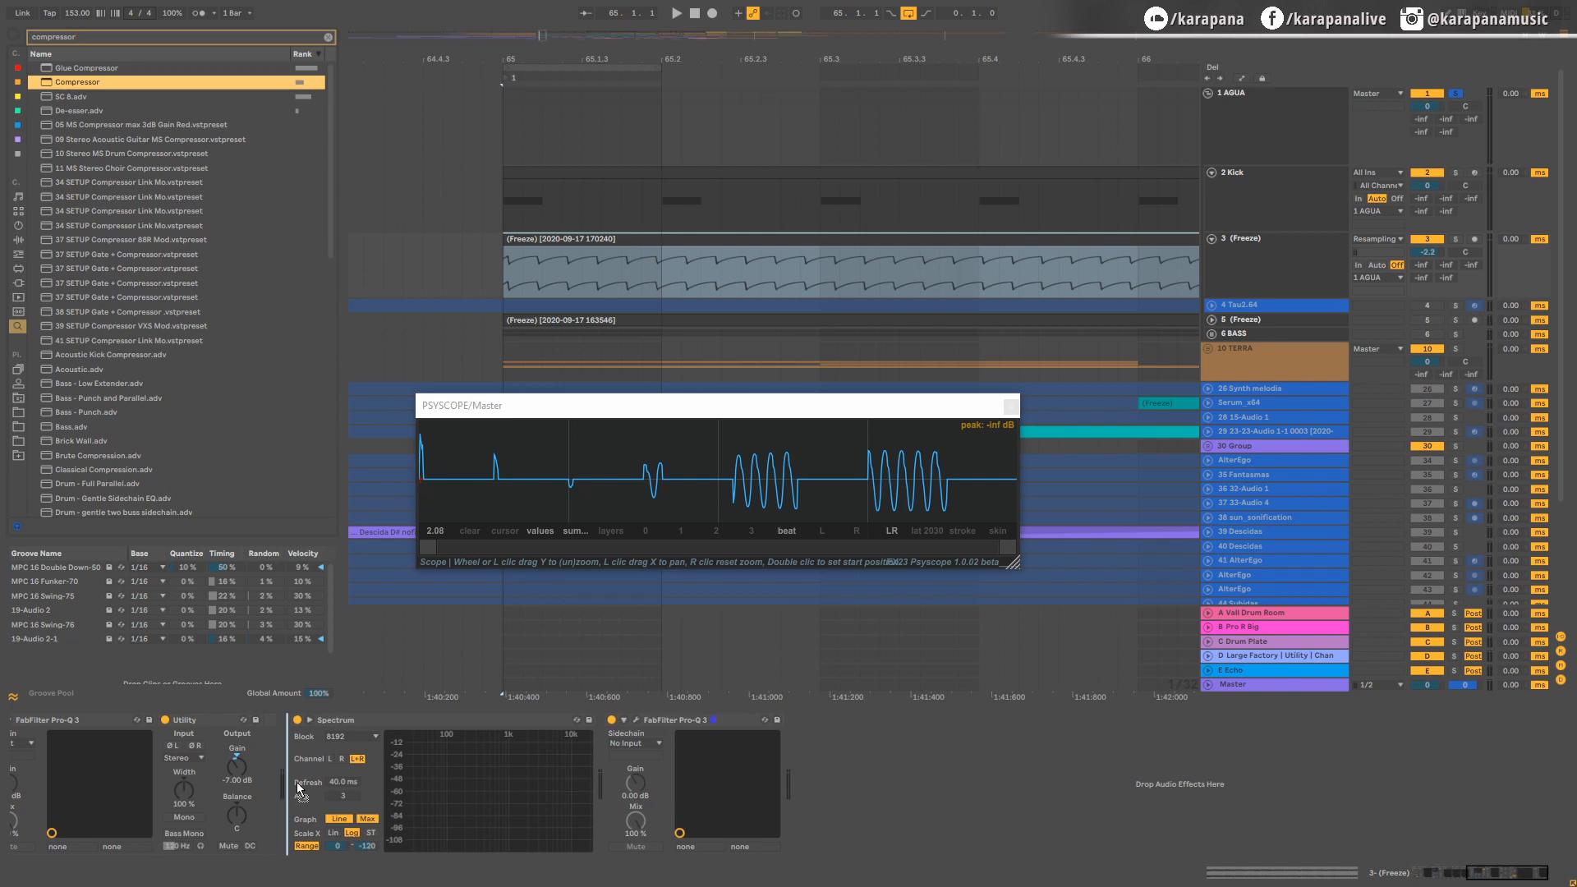
{"action": "key", "text": "Return"}
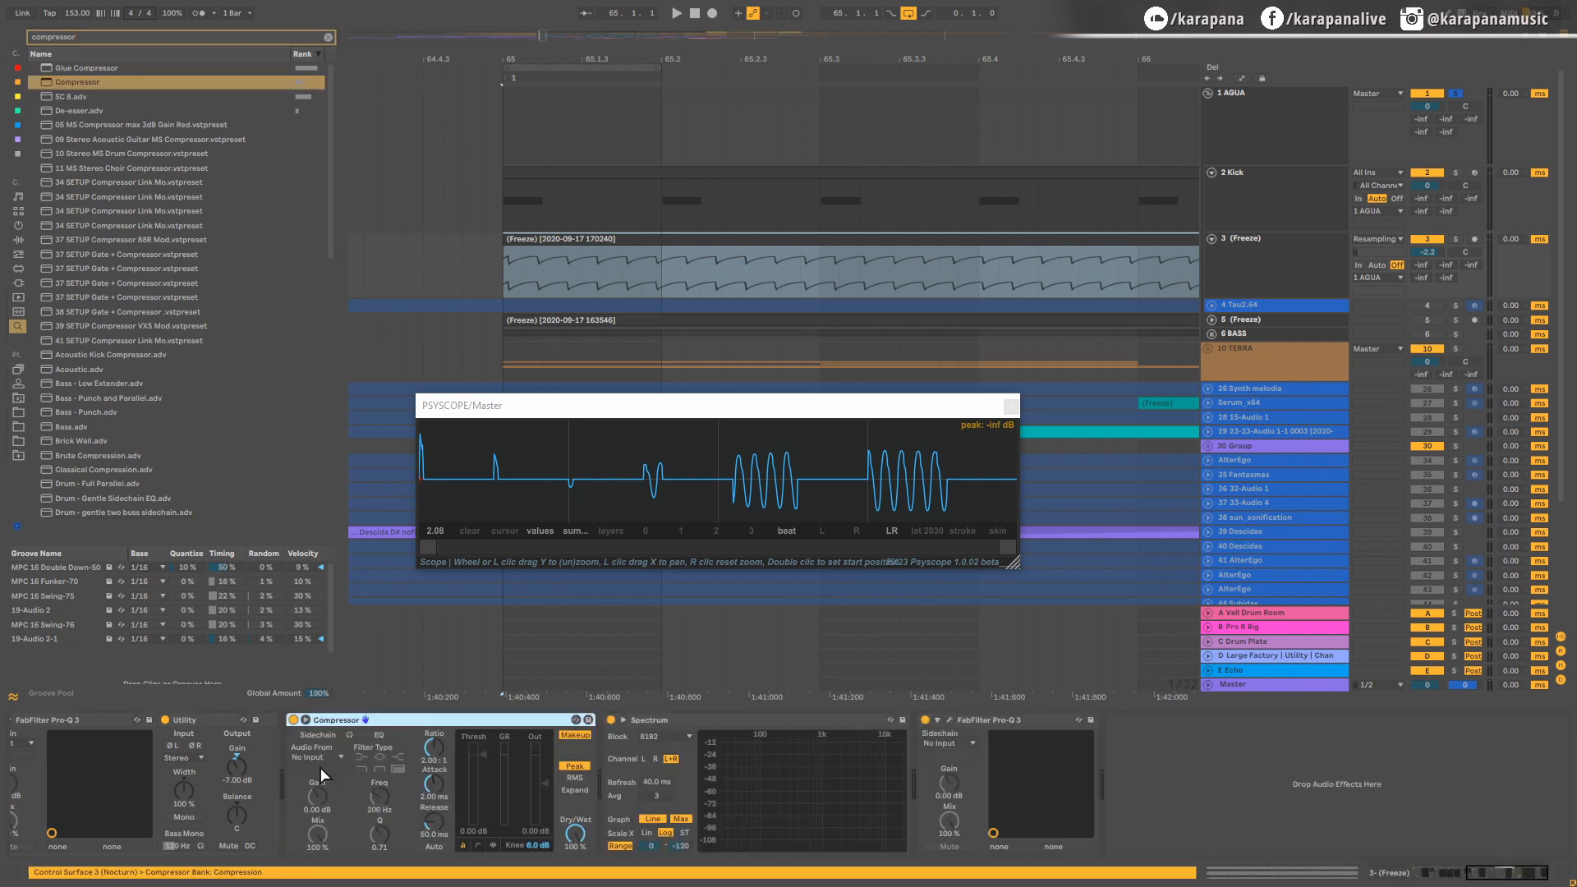
Step: Sidechain the Compressor from 2 Kick and lower its threshold to -inf dB during playback
{"action": "left_click", "coordinate": [320, 756]}
{"action": "left_click", "coordinate": [331, 253]}
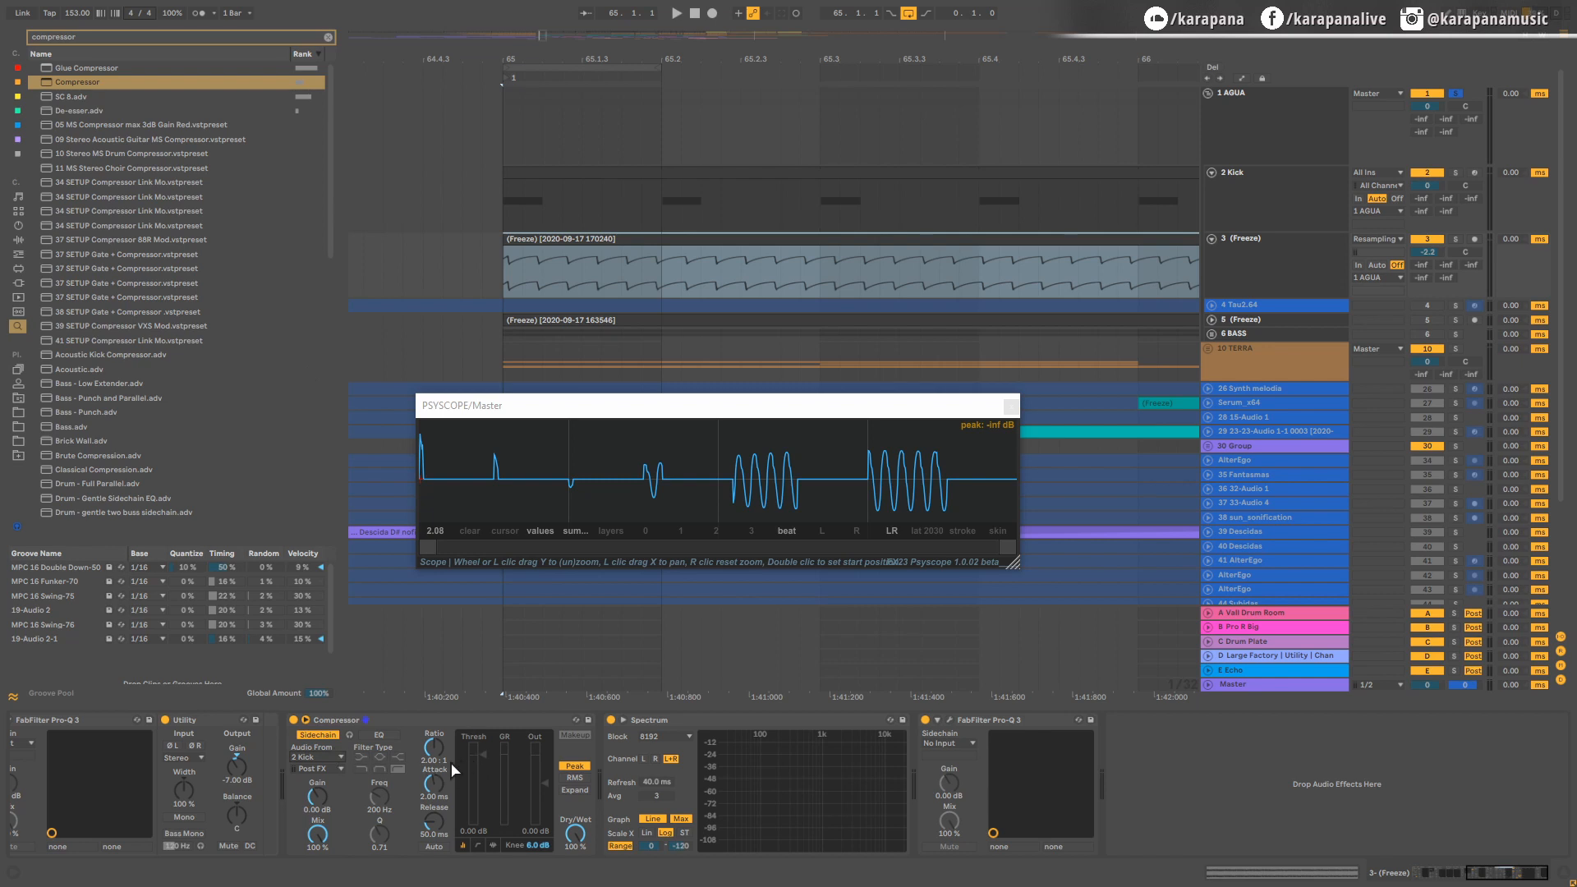
{"action": "key", "text": "space"}
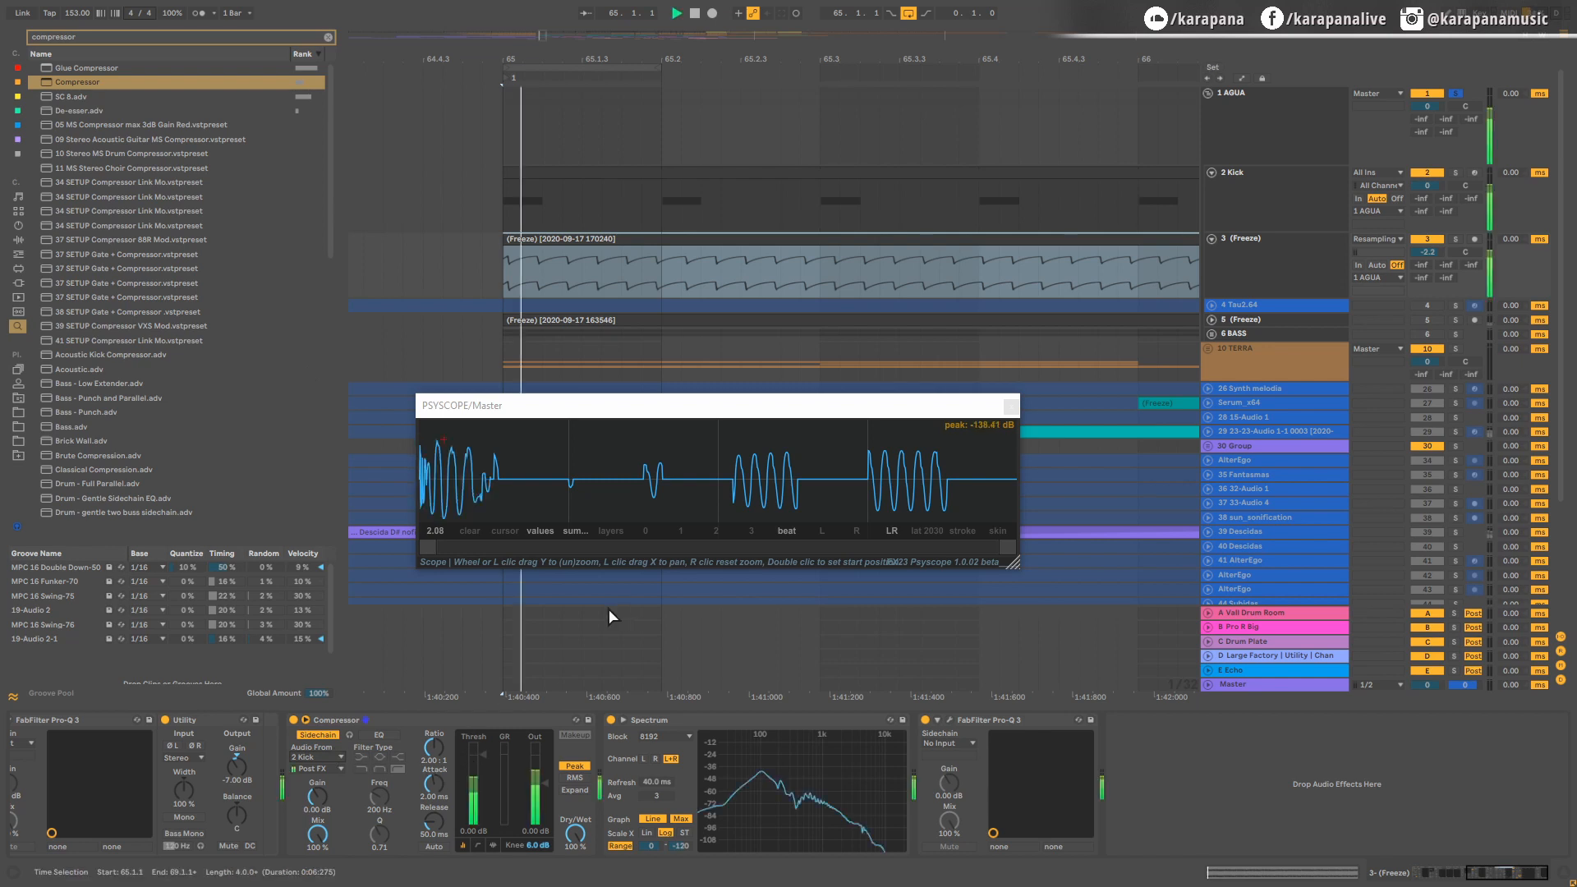
{"action": "left_click_drag", "start_coordinate": [486, 757], "coordinate": [486, 821]}
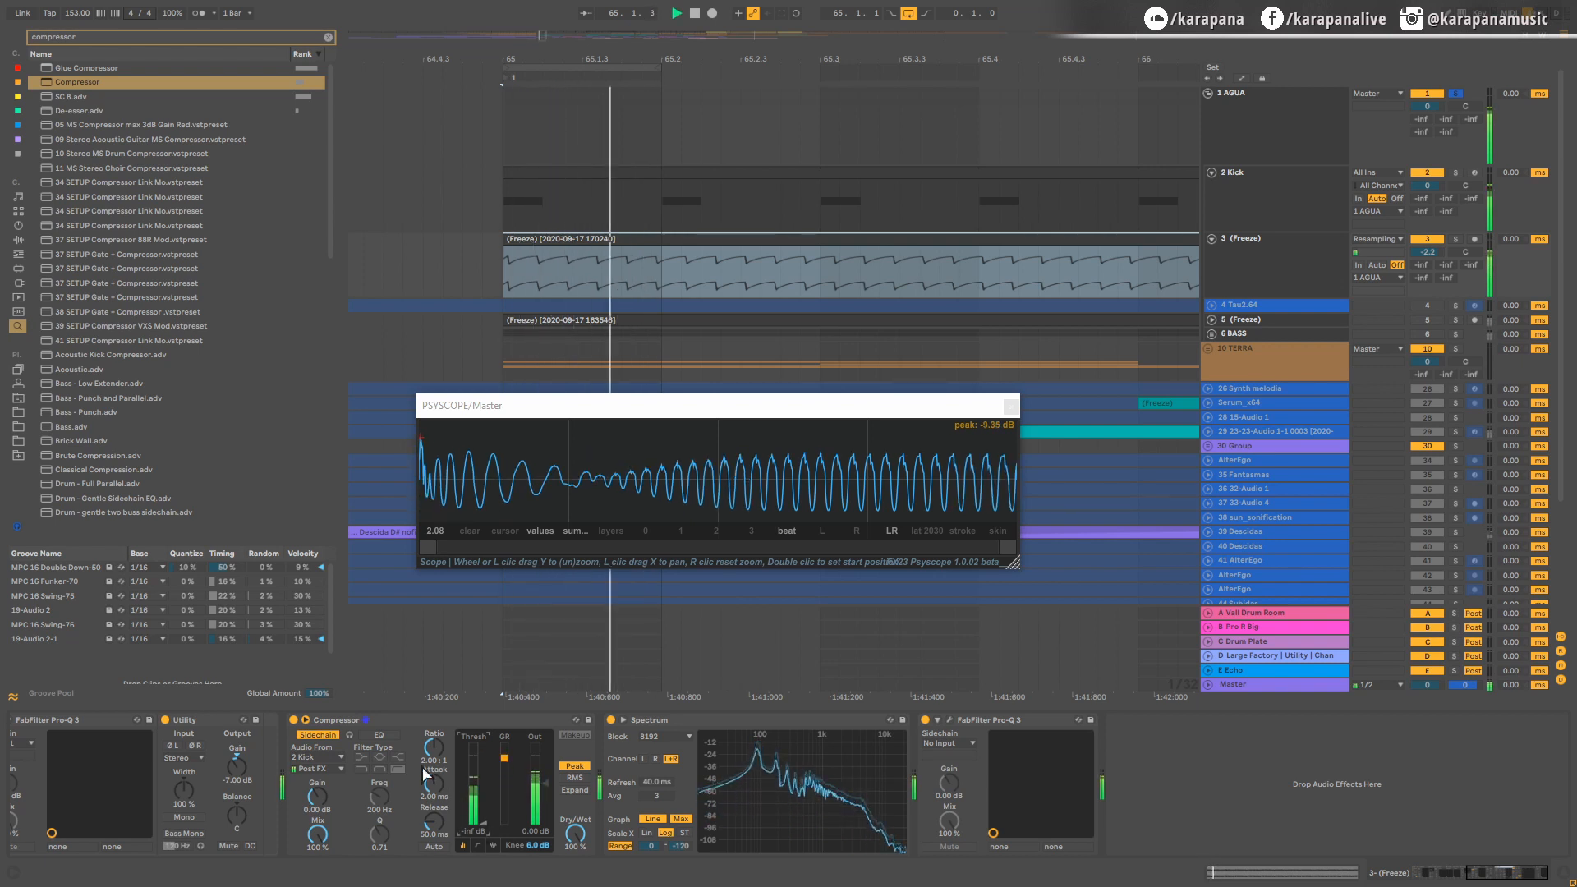
{"action": "key", "text": "space"}
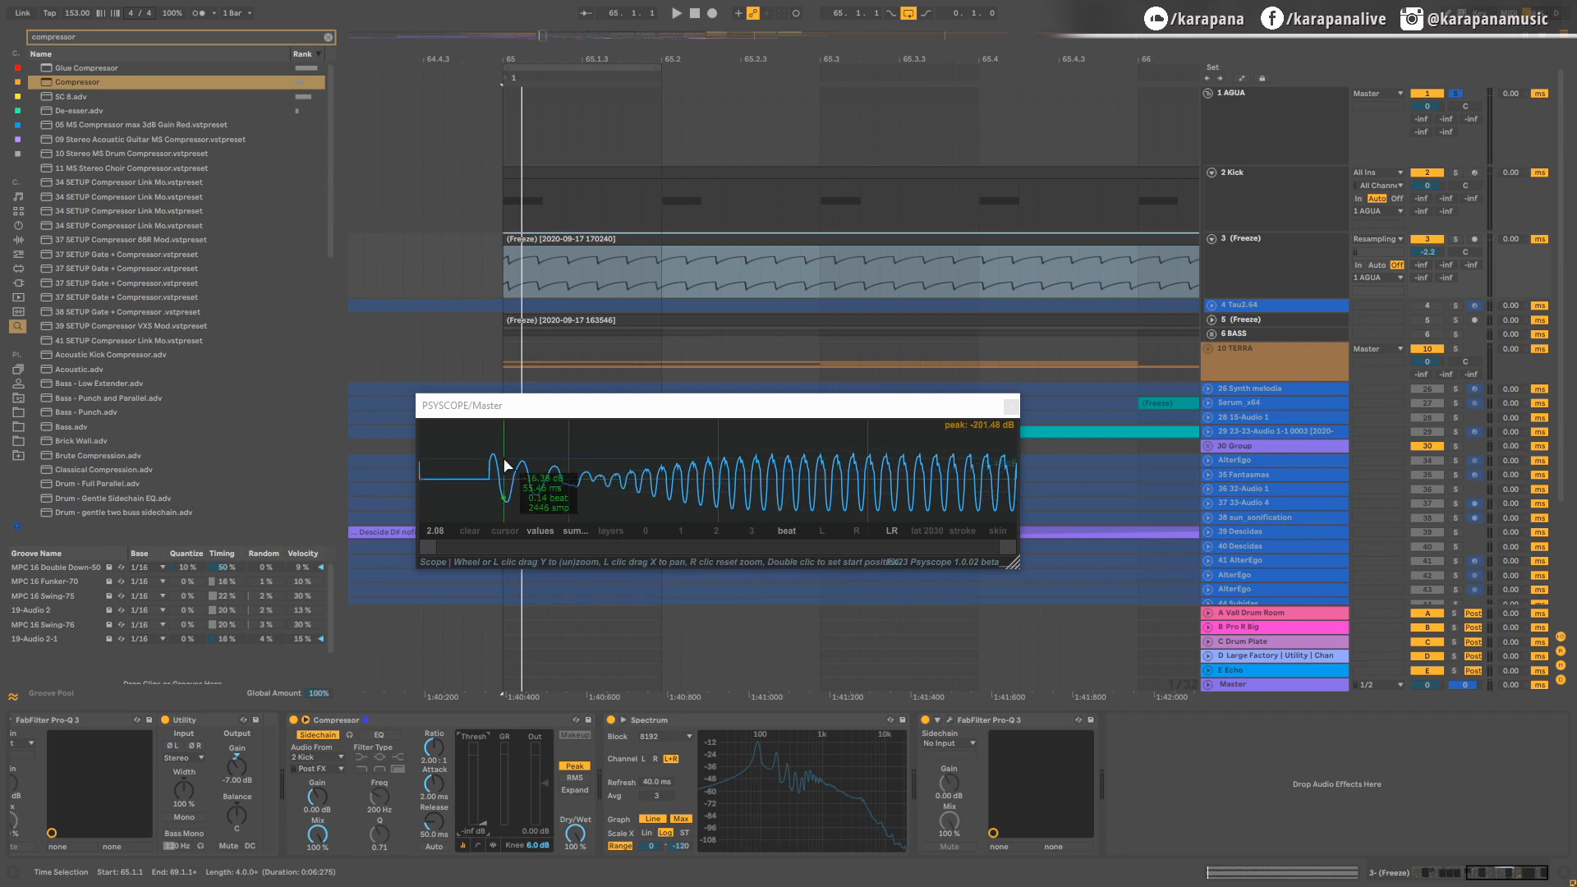
Step: Solo the kick track briefly to examine its waveform alone in playback, and restore the full group
{"action": "key", "text": "space"}
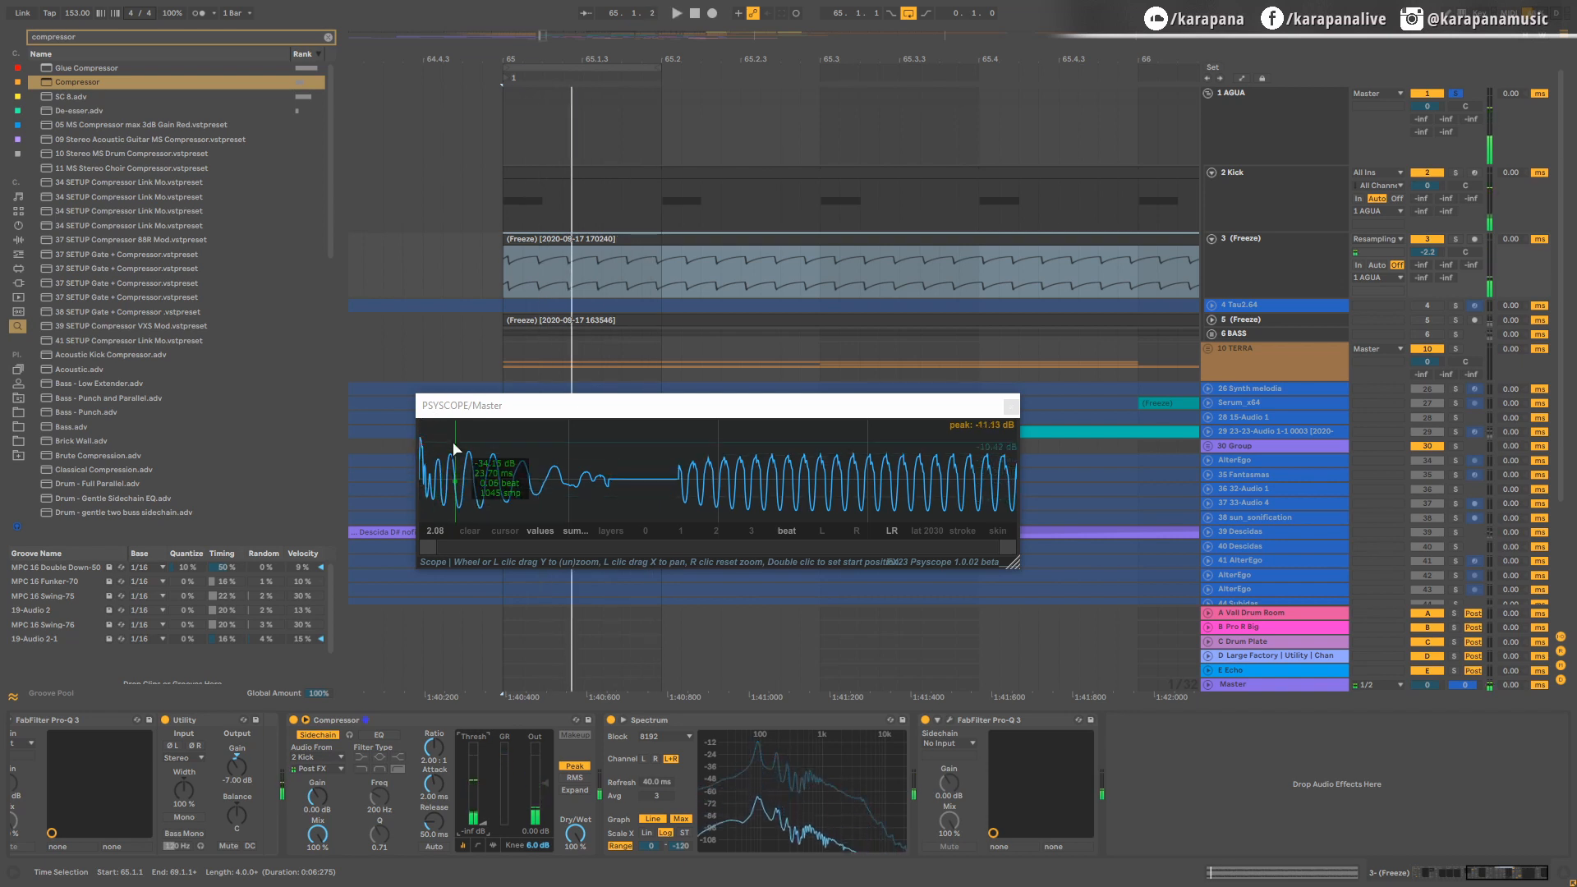
{"action": "left_click", "coordinate": [1456, 174]}
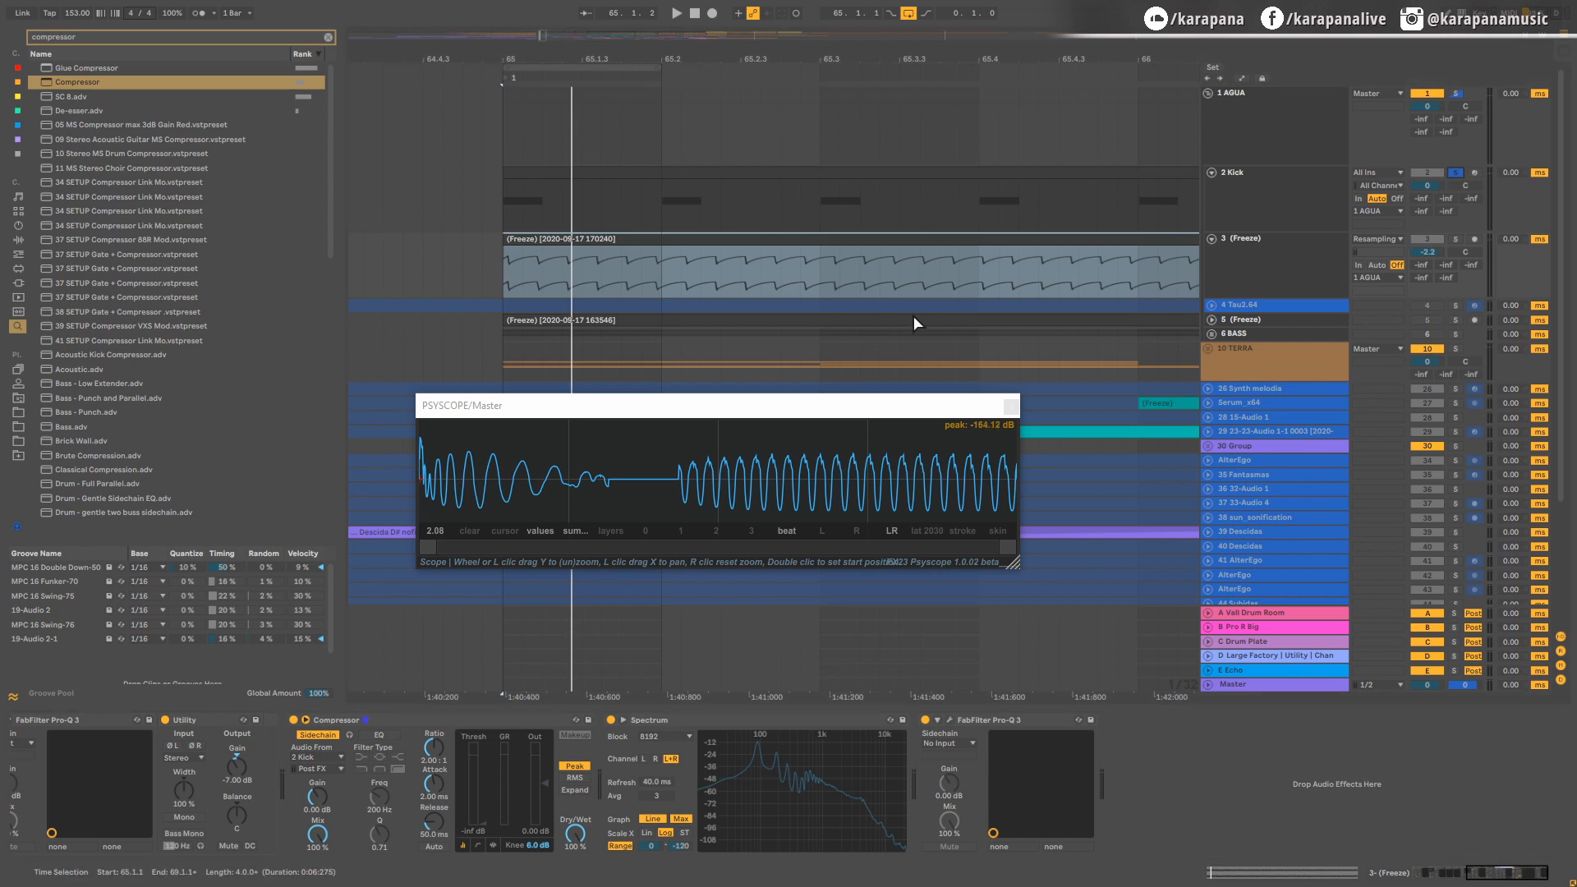
{"action": "key", "text": "space"}
{"action": "key", "text": "space"}
{"action": "left_click", "coordinate": [1455, 94]}
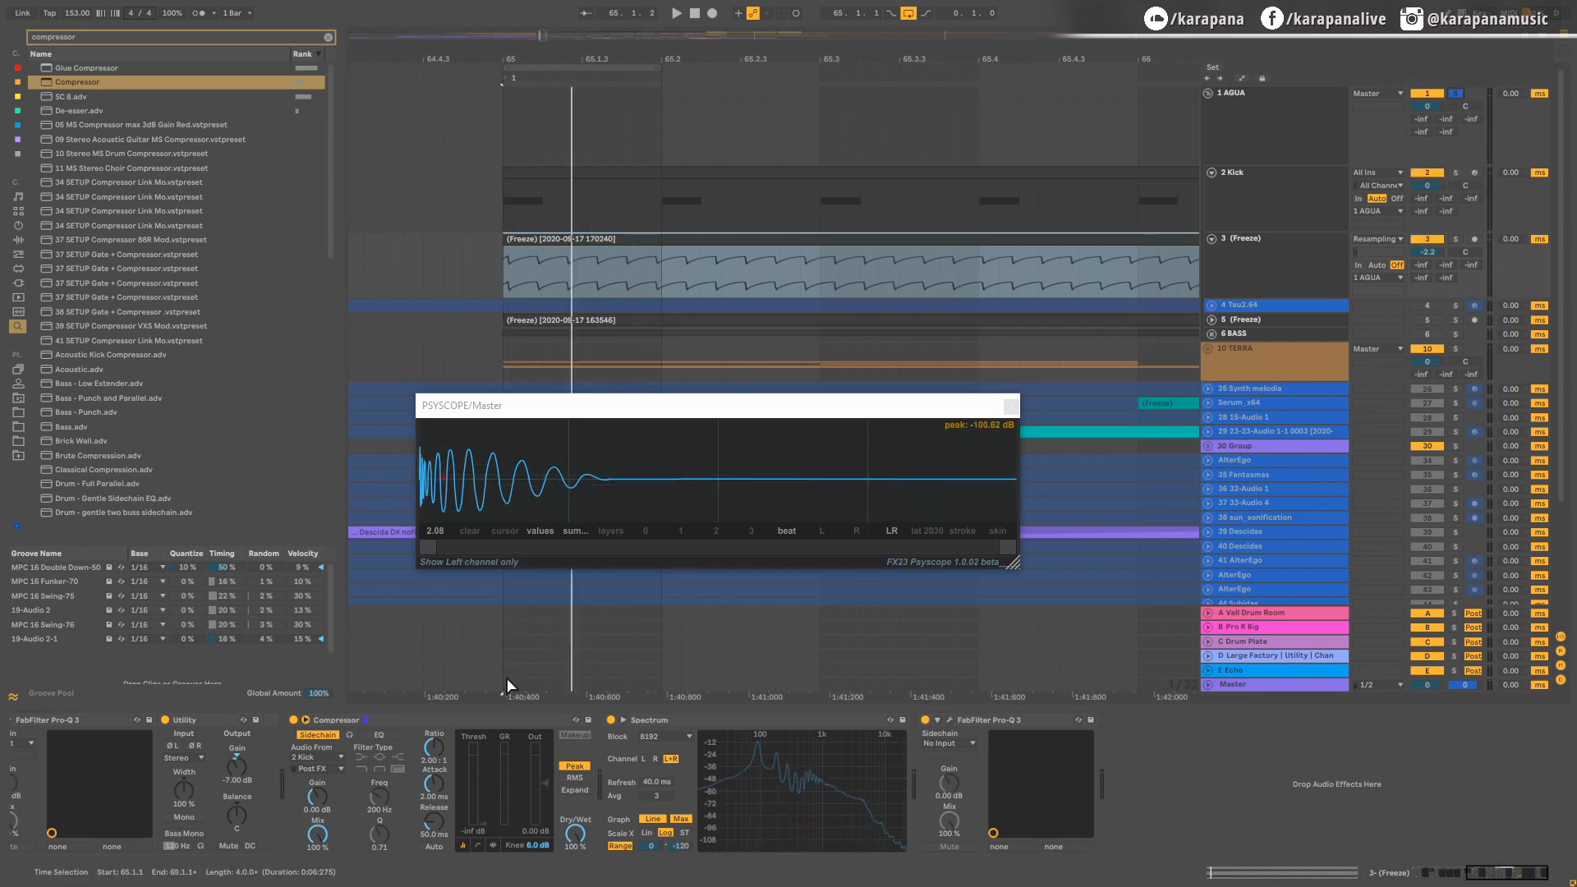
Step: Set the Compressor's ratio to inf : 1 and check the ducked bass in playback
{"action": "left_click_drag", "start_coordinate": [433, 747], "coordinate": [433, 706]}
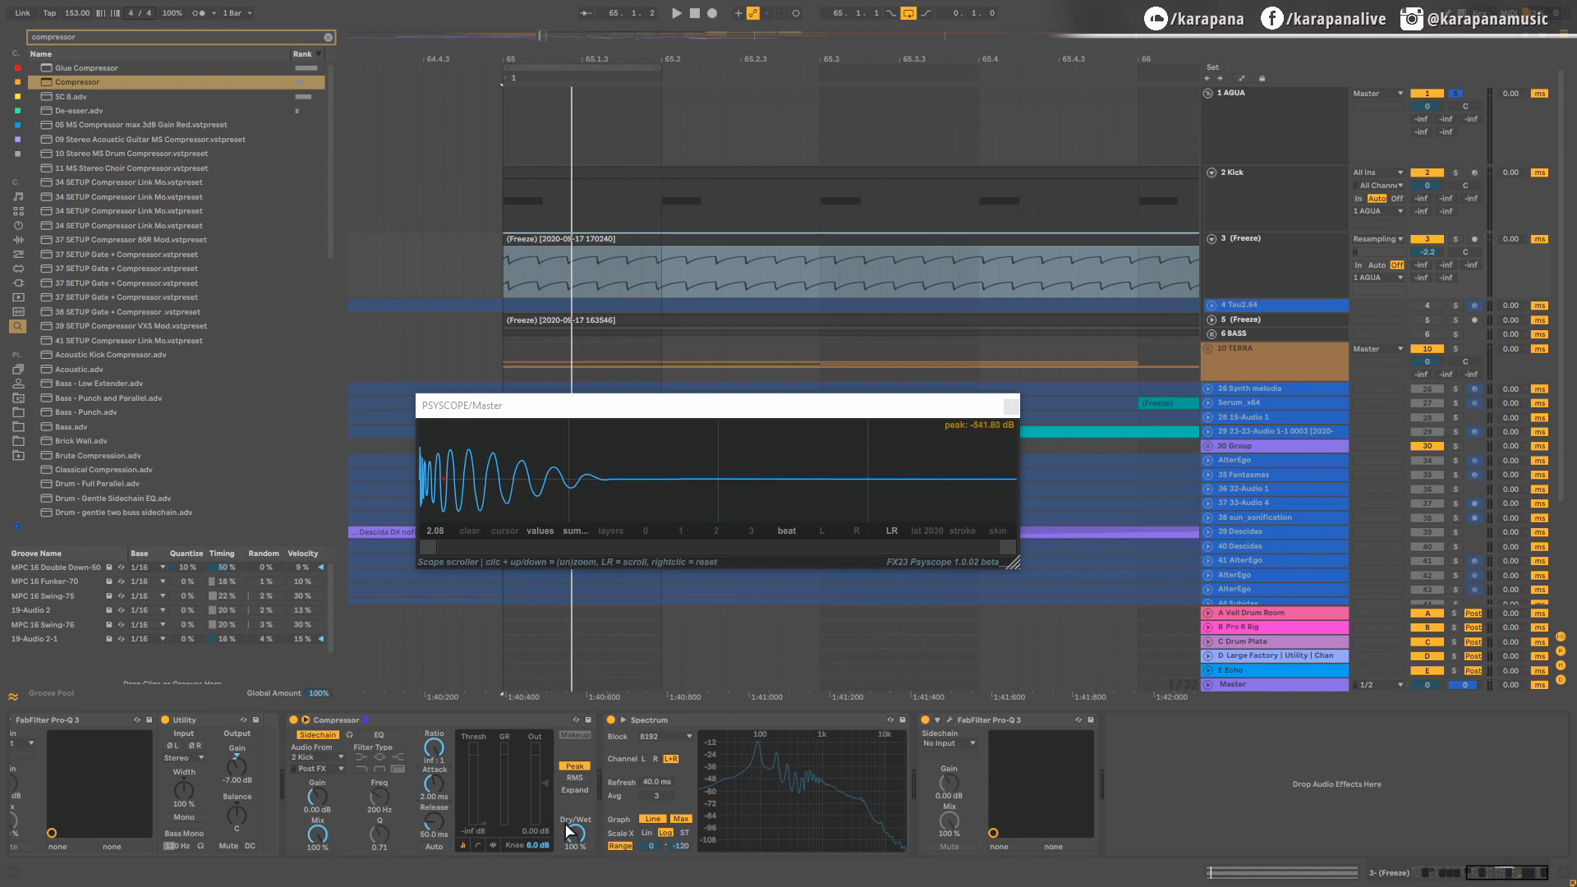
{"action": "key", "text": "space"}
{"action": "key", "text": "space"}
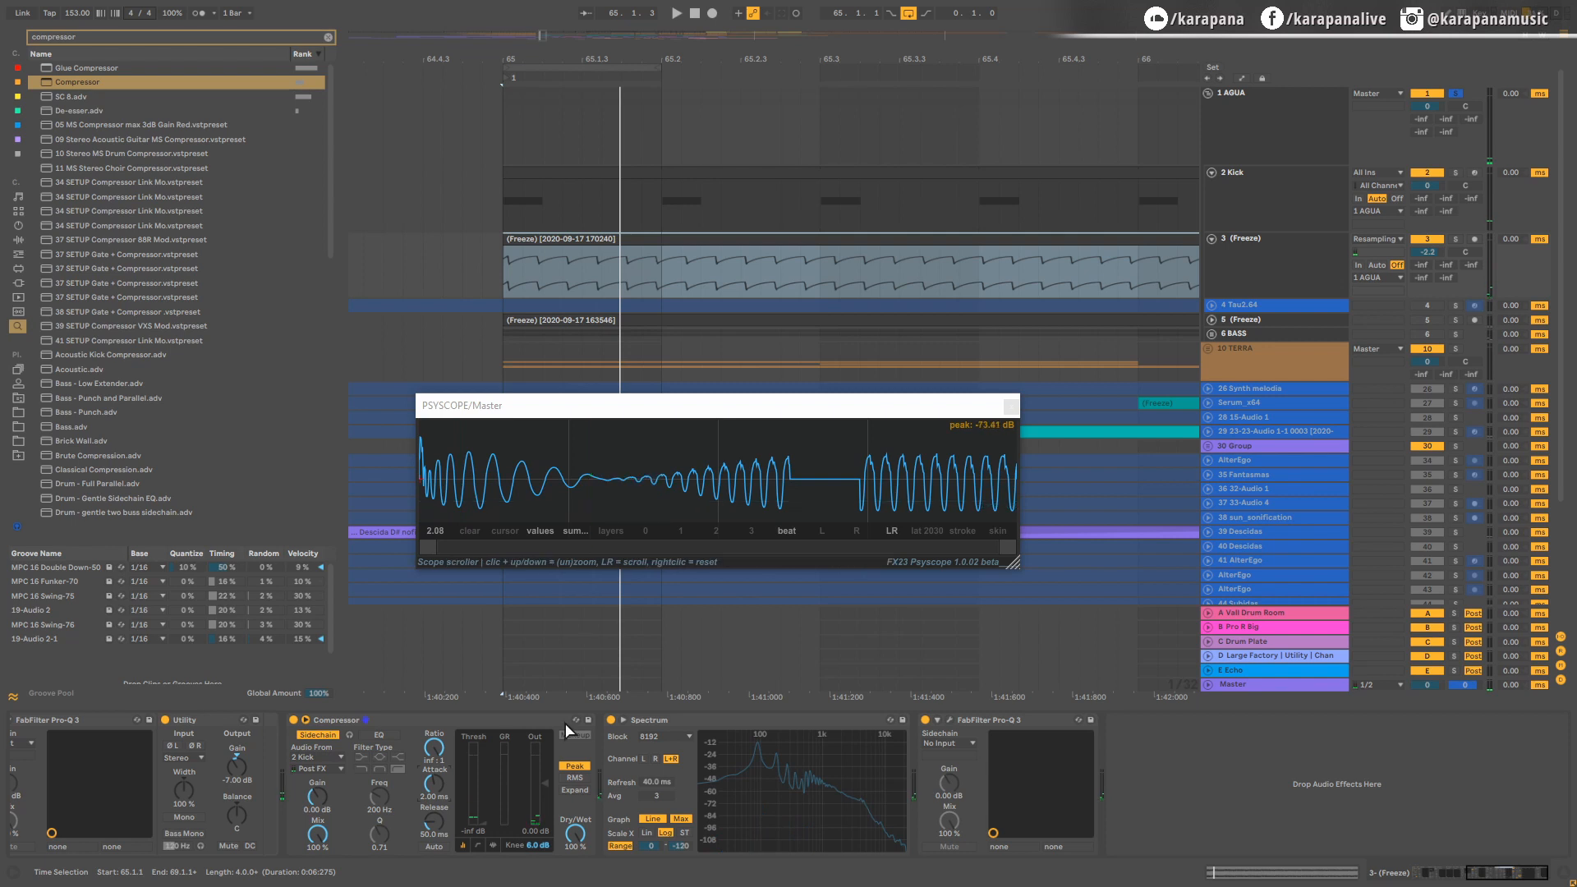
Step: Show the Compressor's expanded display and set its lookahead to 10 ms, checking the waveform in playback
{"action": "left_click", "coordinate": [479, 844]}
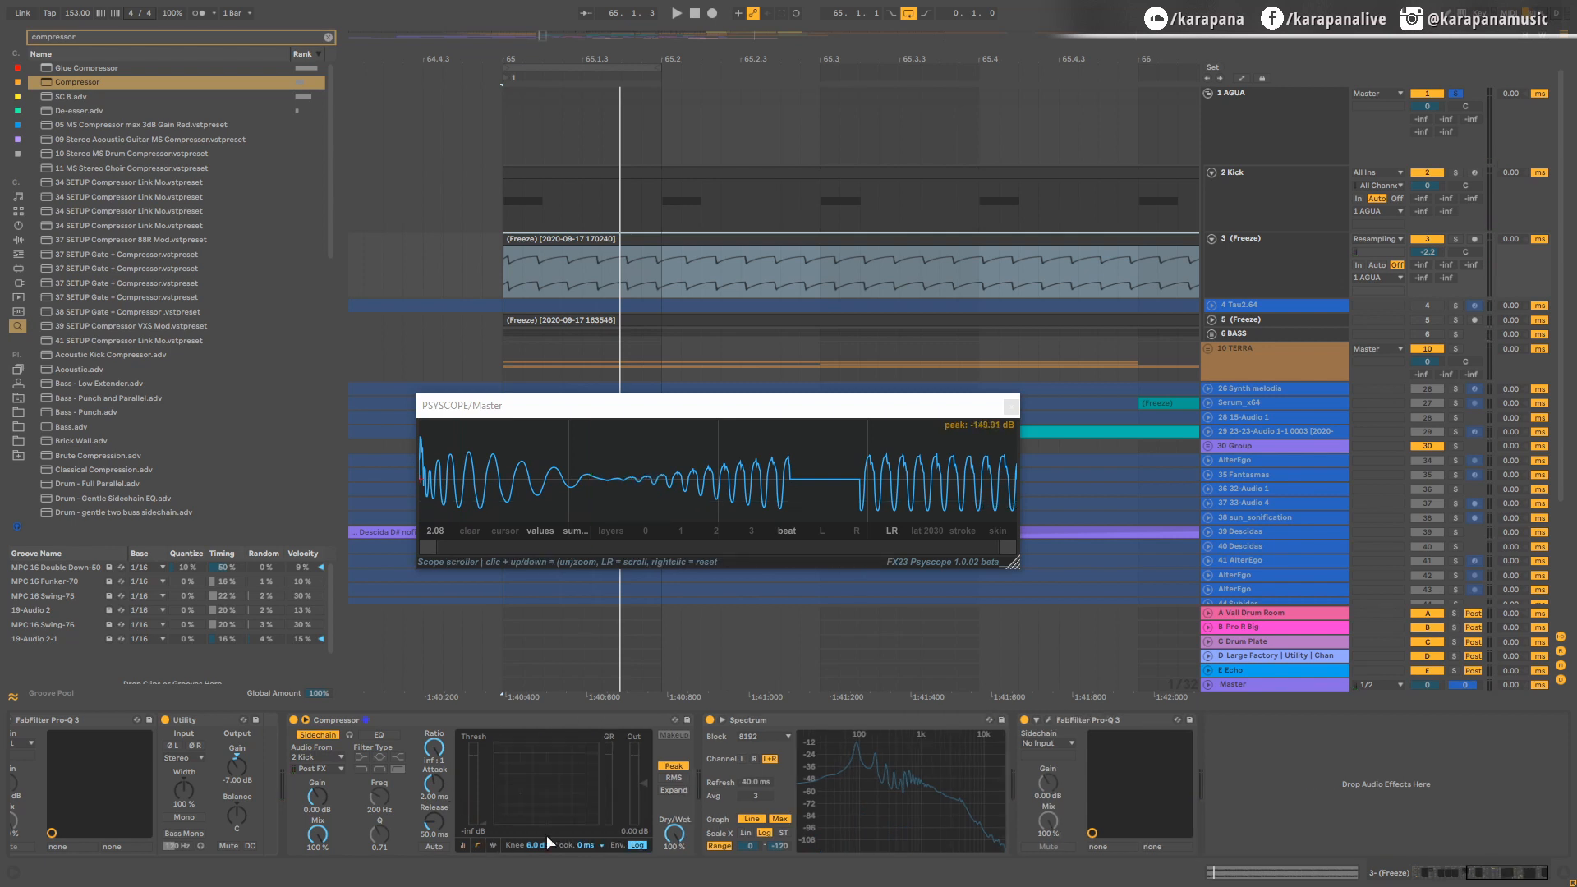
{"action": "left_click", "coordinate": [590, 834]}
{"action": "key", "text": "space"}
{"action": "key", "text": "space"}
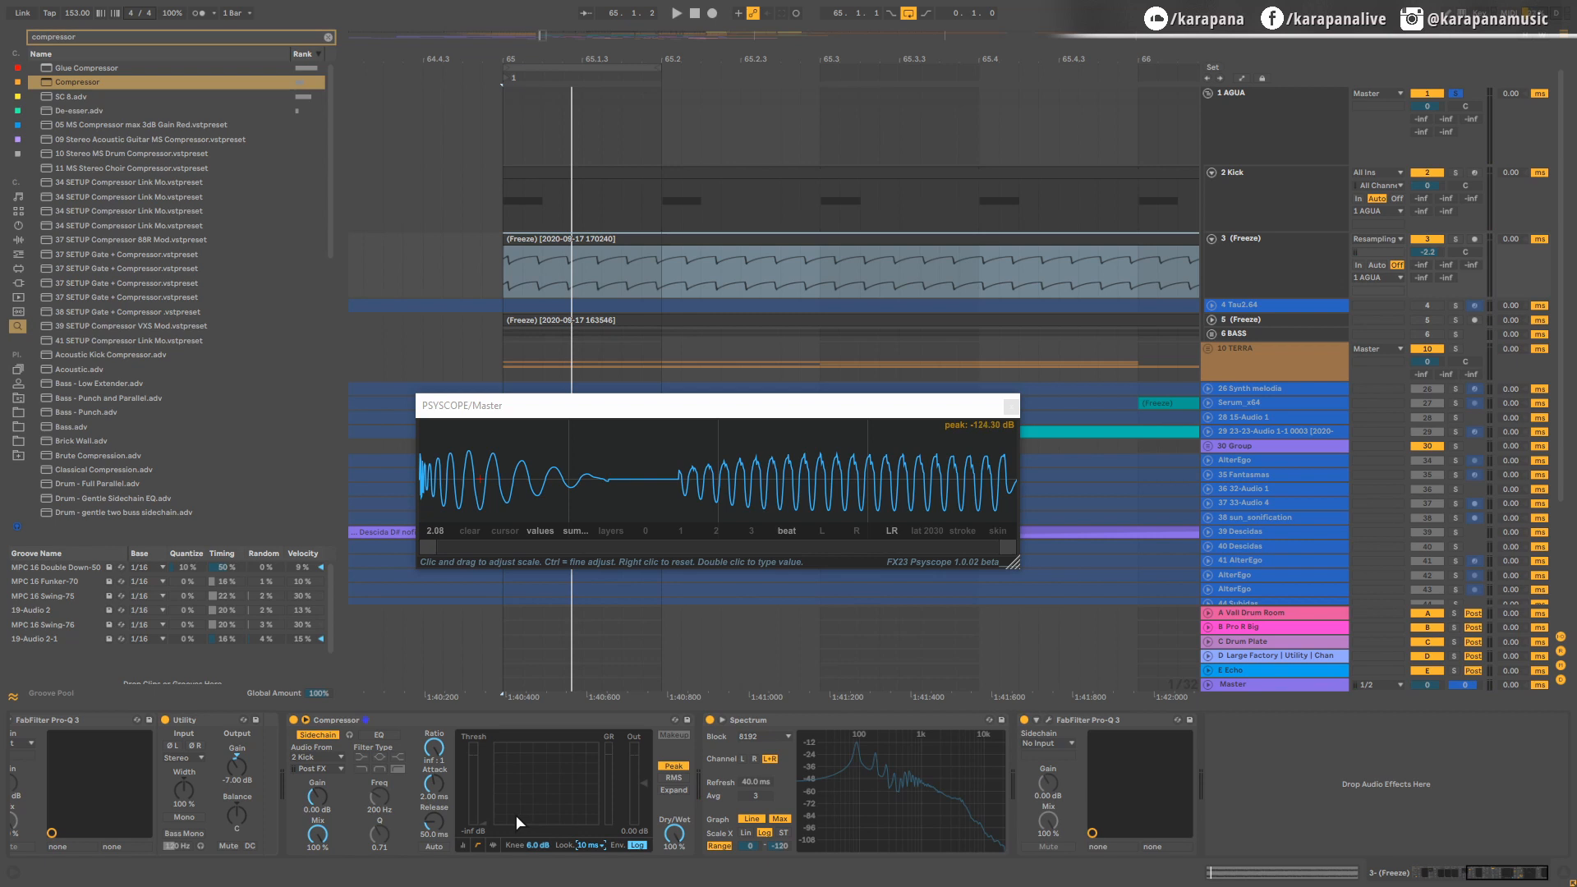
{"action": "key", "text": "space"}
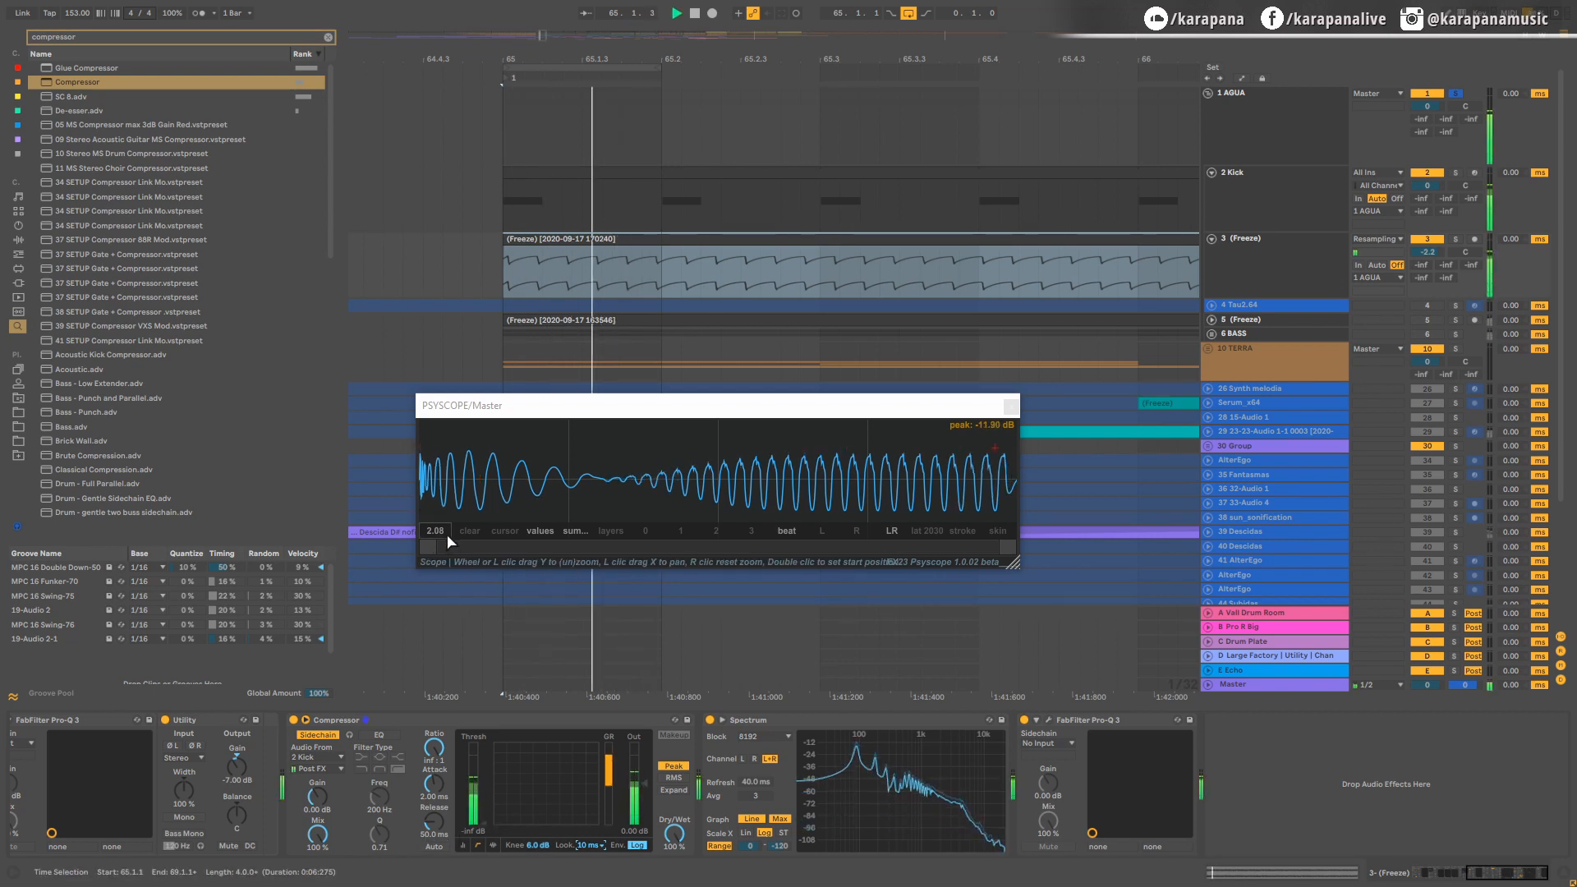
{"action": "key", "text": "space"}
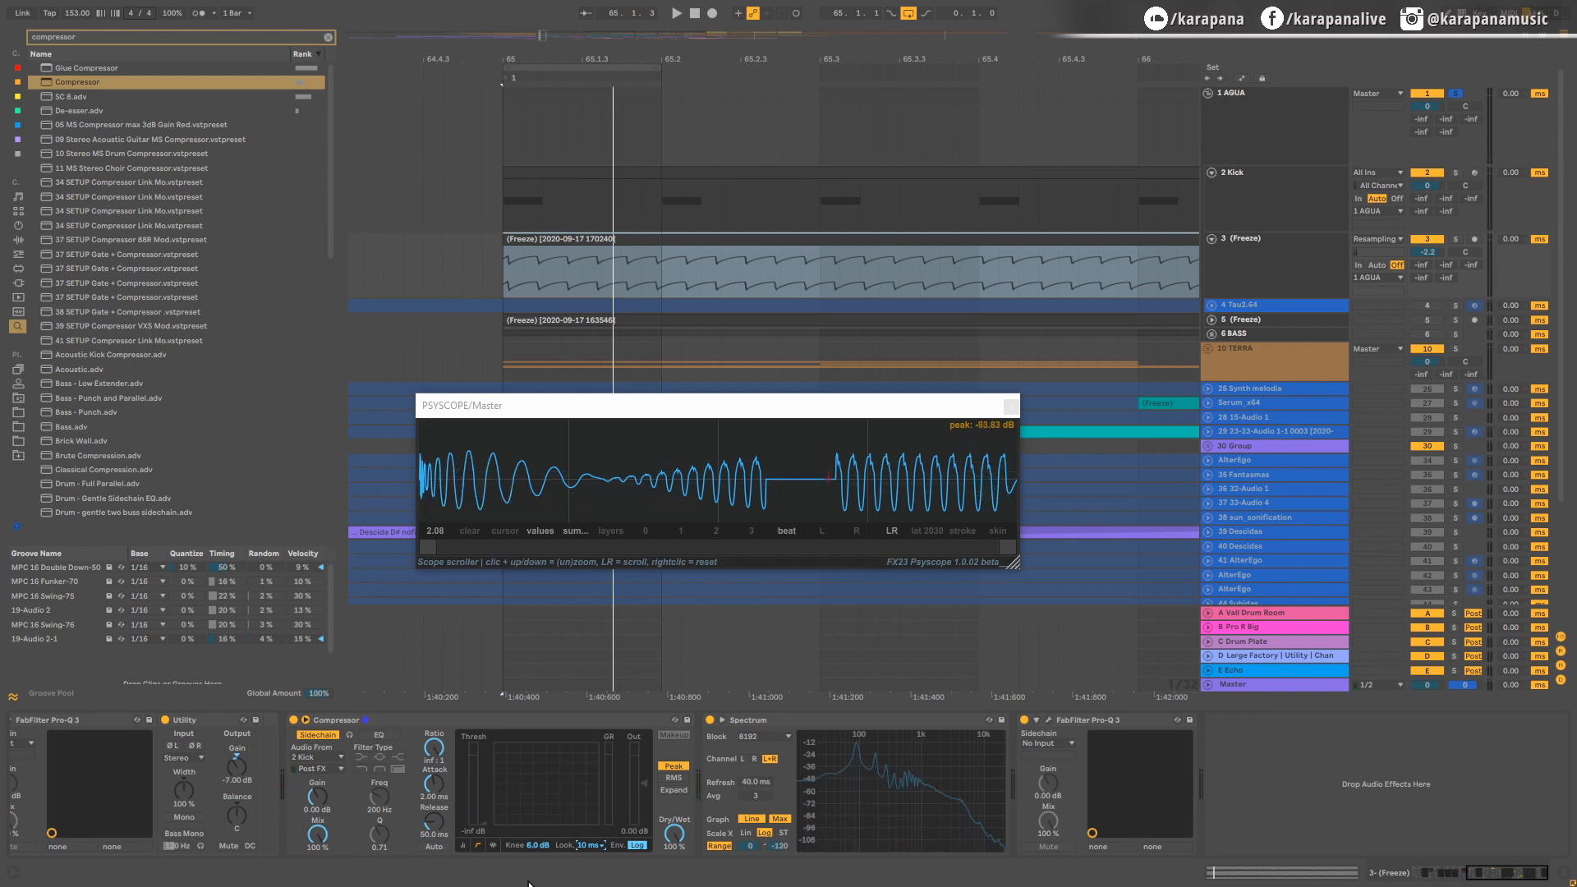
Step: Shorten the Compressor's release to 1.00 ms and enable the sidechain EQ with its frequency at 1.00 kHz
{"action": "key", "text": "space"}
{"action": "left_click_drag", "start_coordinate": [436, 823], "coordinate": [436, 874]}
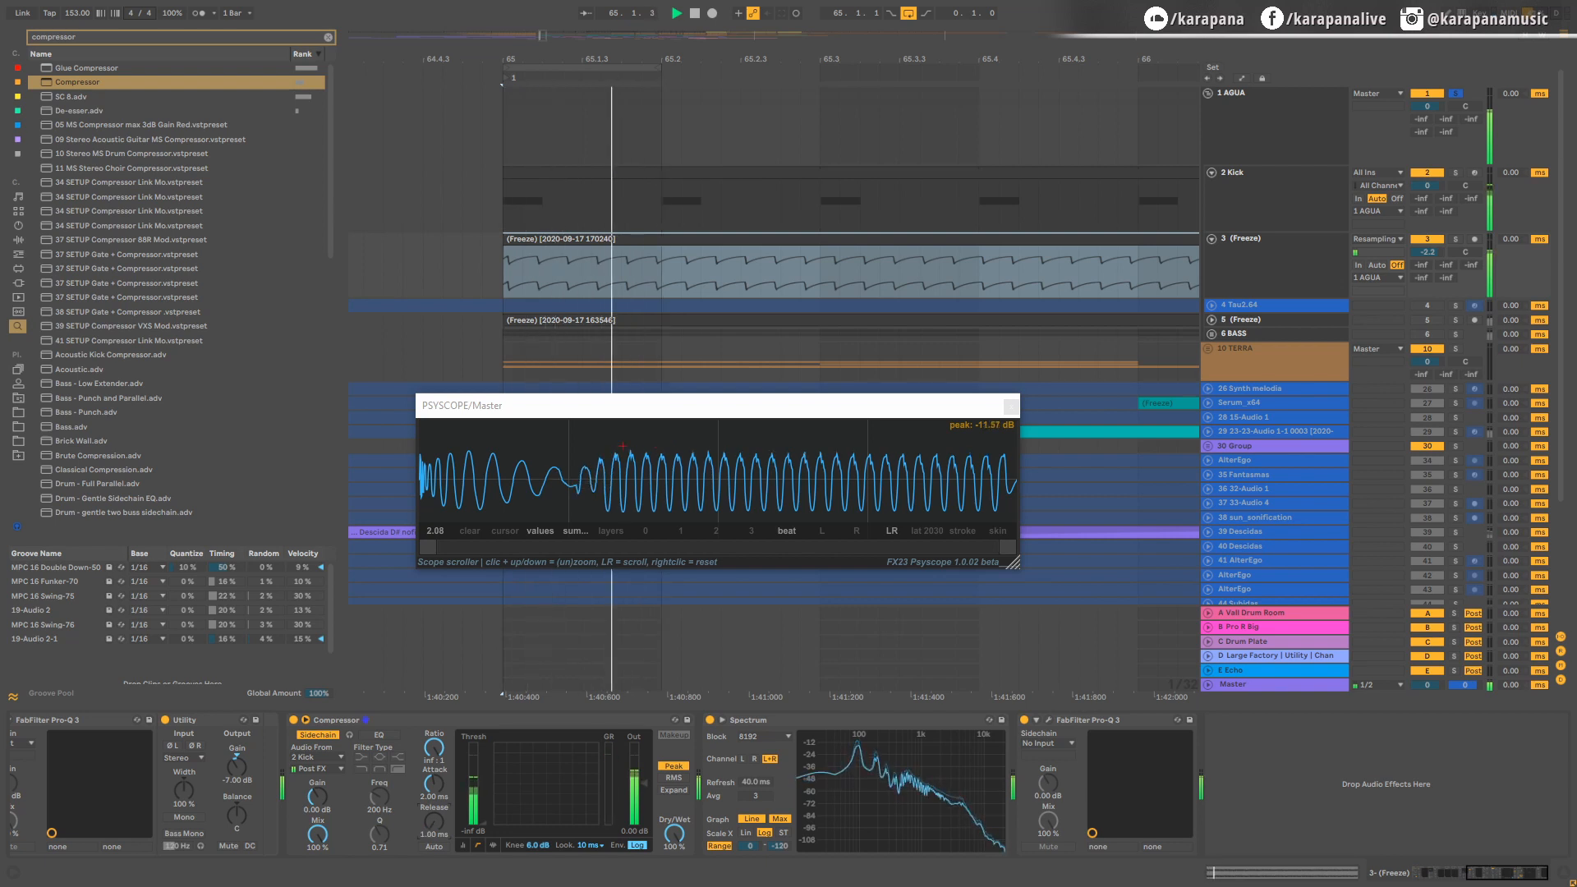
{"action": "key", "text": "space"}
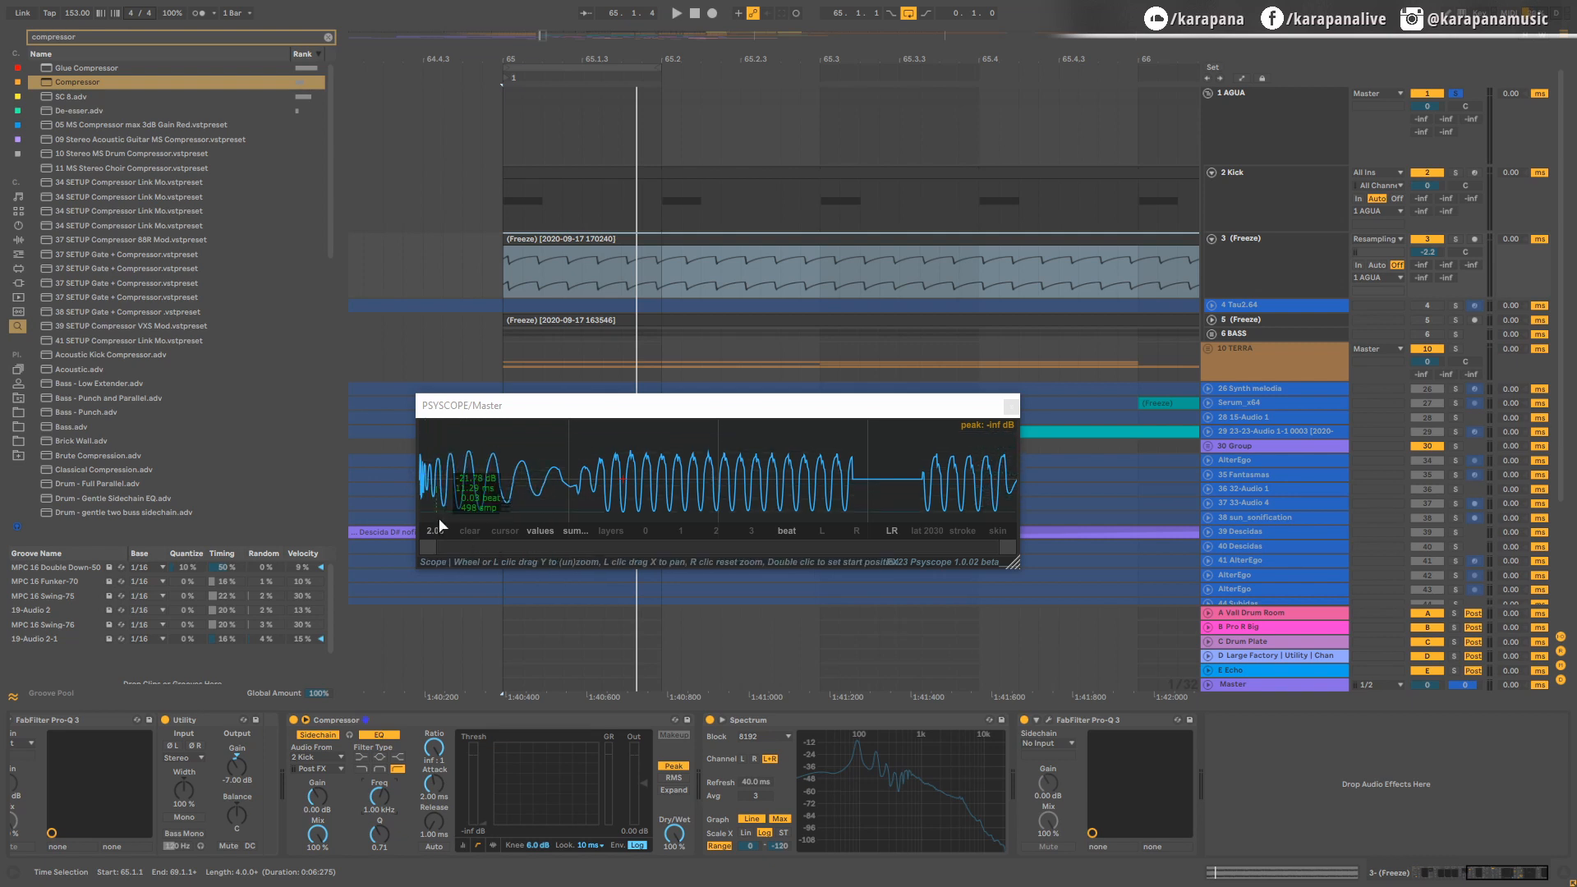
Step: Raise the Compressor's sidechain gain, watching how the bass ducks in the looped playback
{"action": "key", "text": "space"}
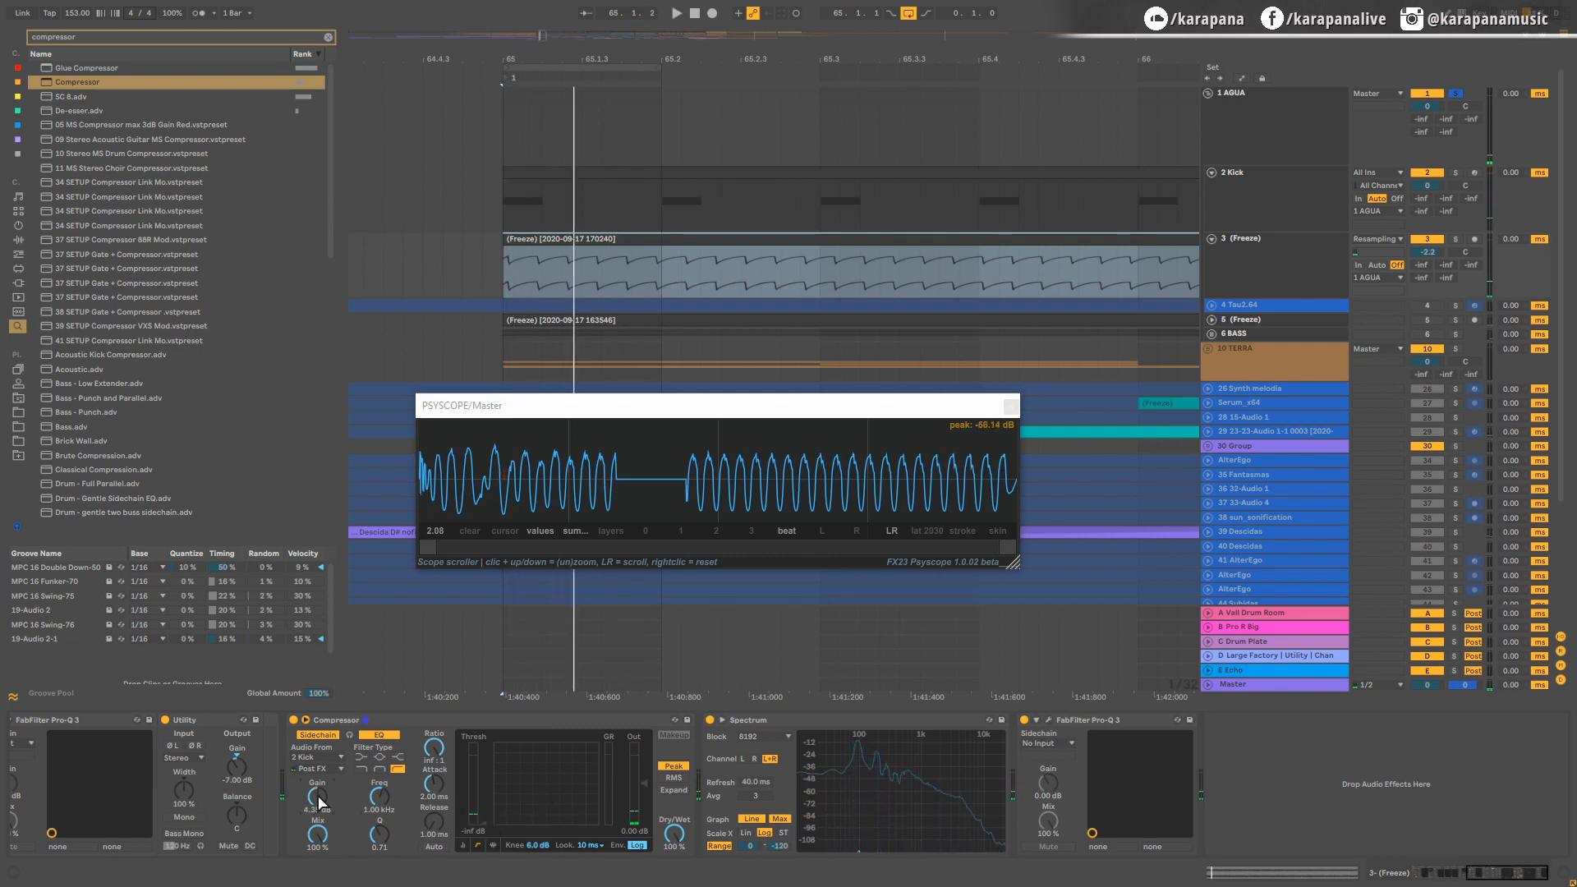
{"action": "left_click_drag", "start_coordinate": [321, 801], "coordinate": [320, 751]}
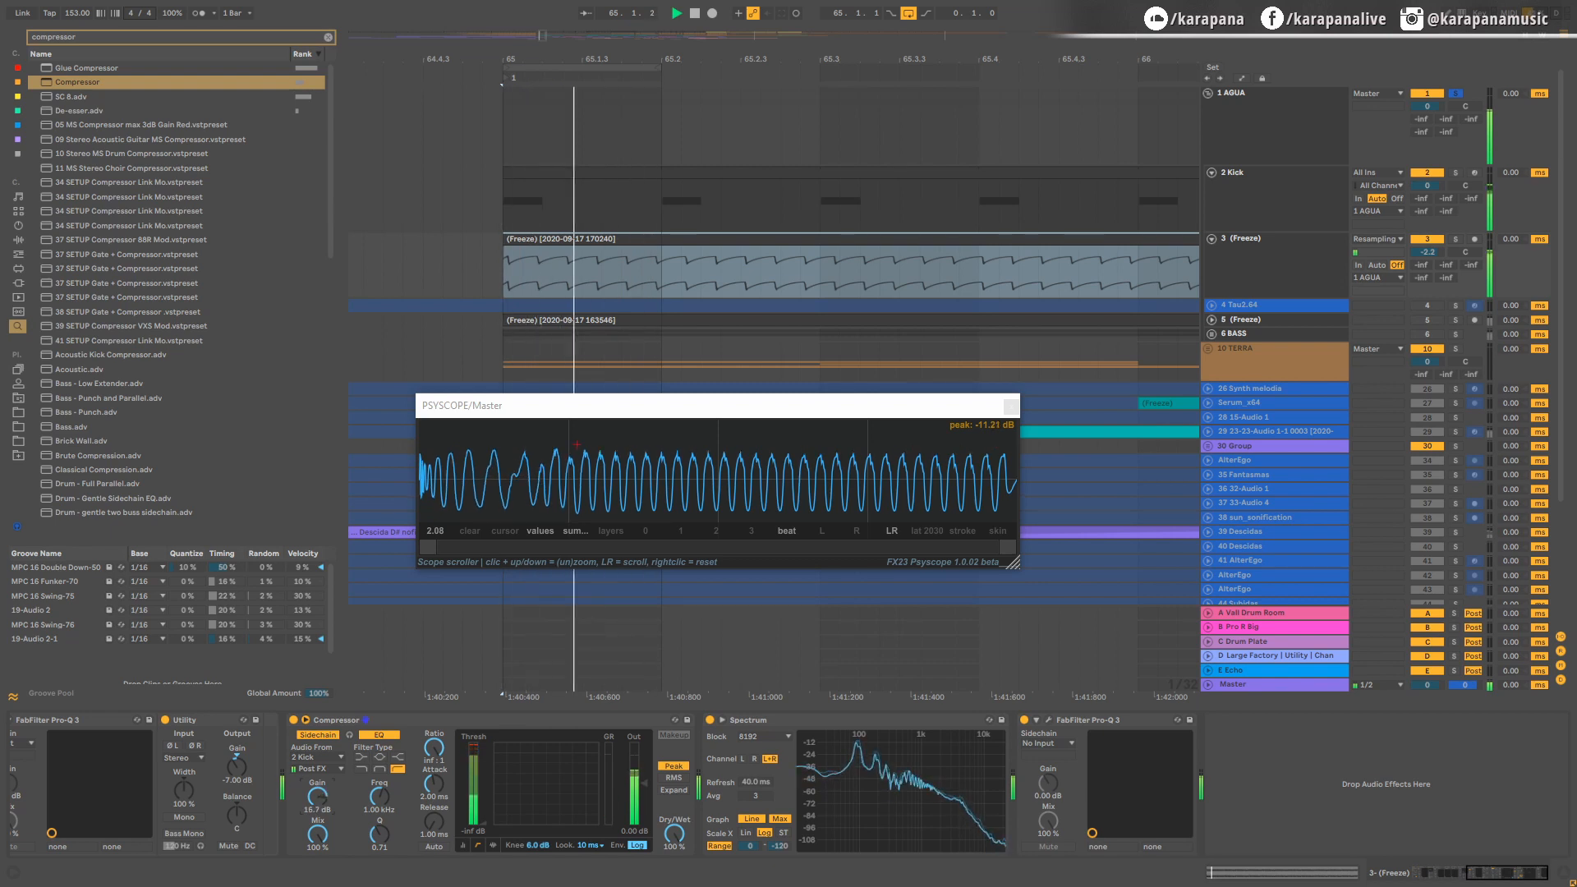
{"action": "key", "text": "space"}
{"action": "key", "text": "space"}
Step: Set the Compressor's knee to 18 dB and lengthen its release for a more gradual bass recovery during looped playback
{"action": "left_click_drag", "start_coordinate": [432, 824], "coordinate": [432, 813]}
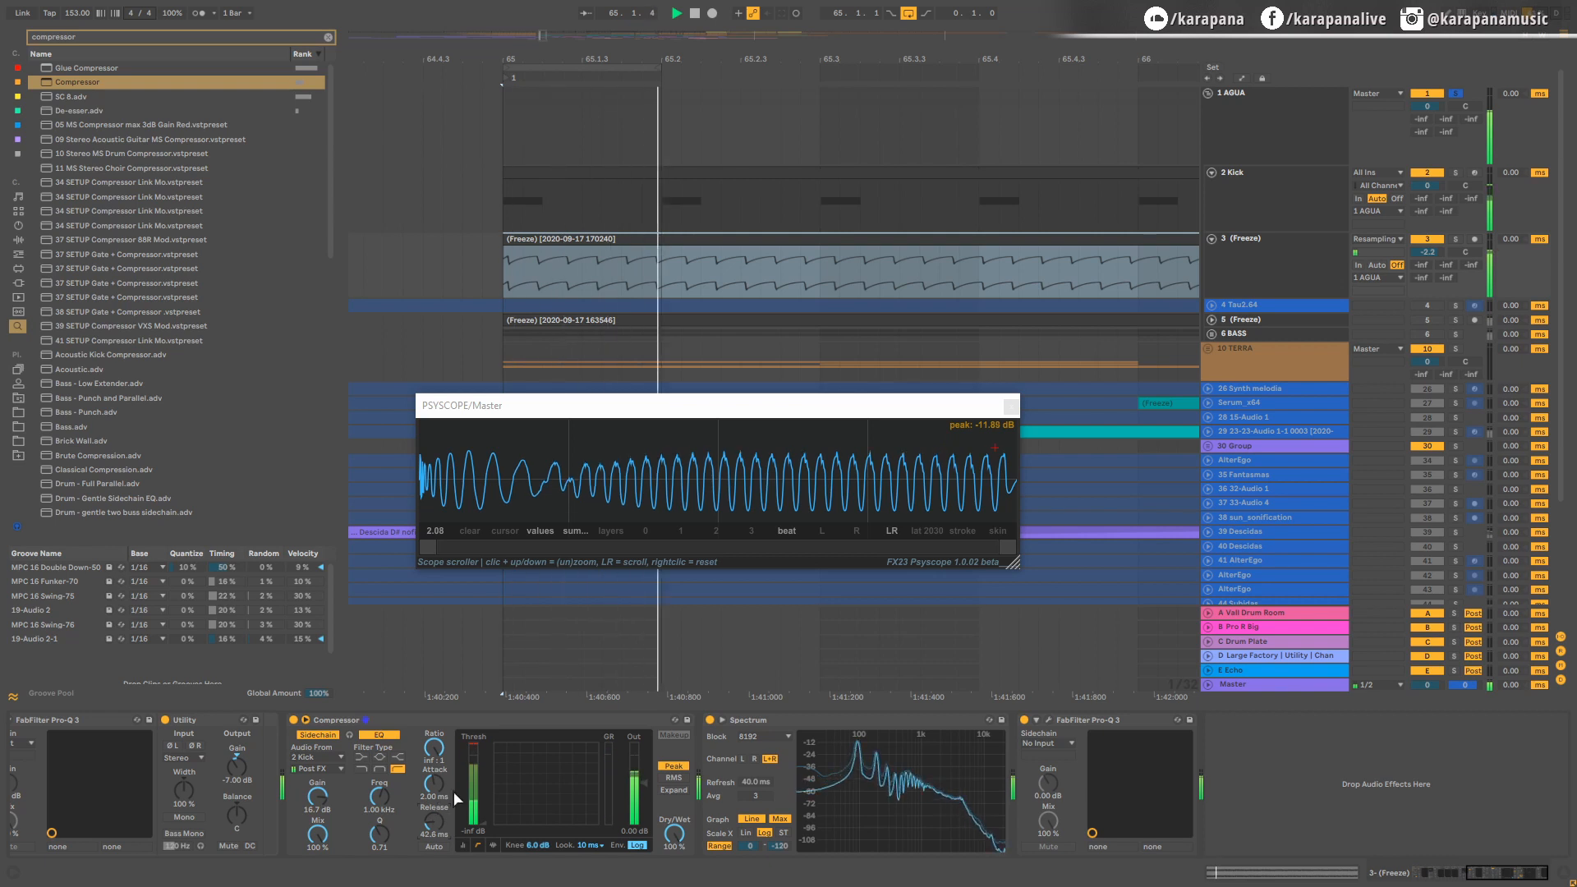
{"action": "left_click_drag", "start_coordinate": [527, 844], "coordinate": [526, 817]}
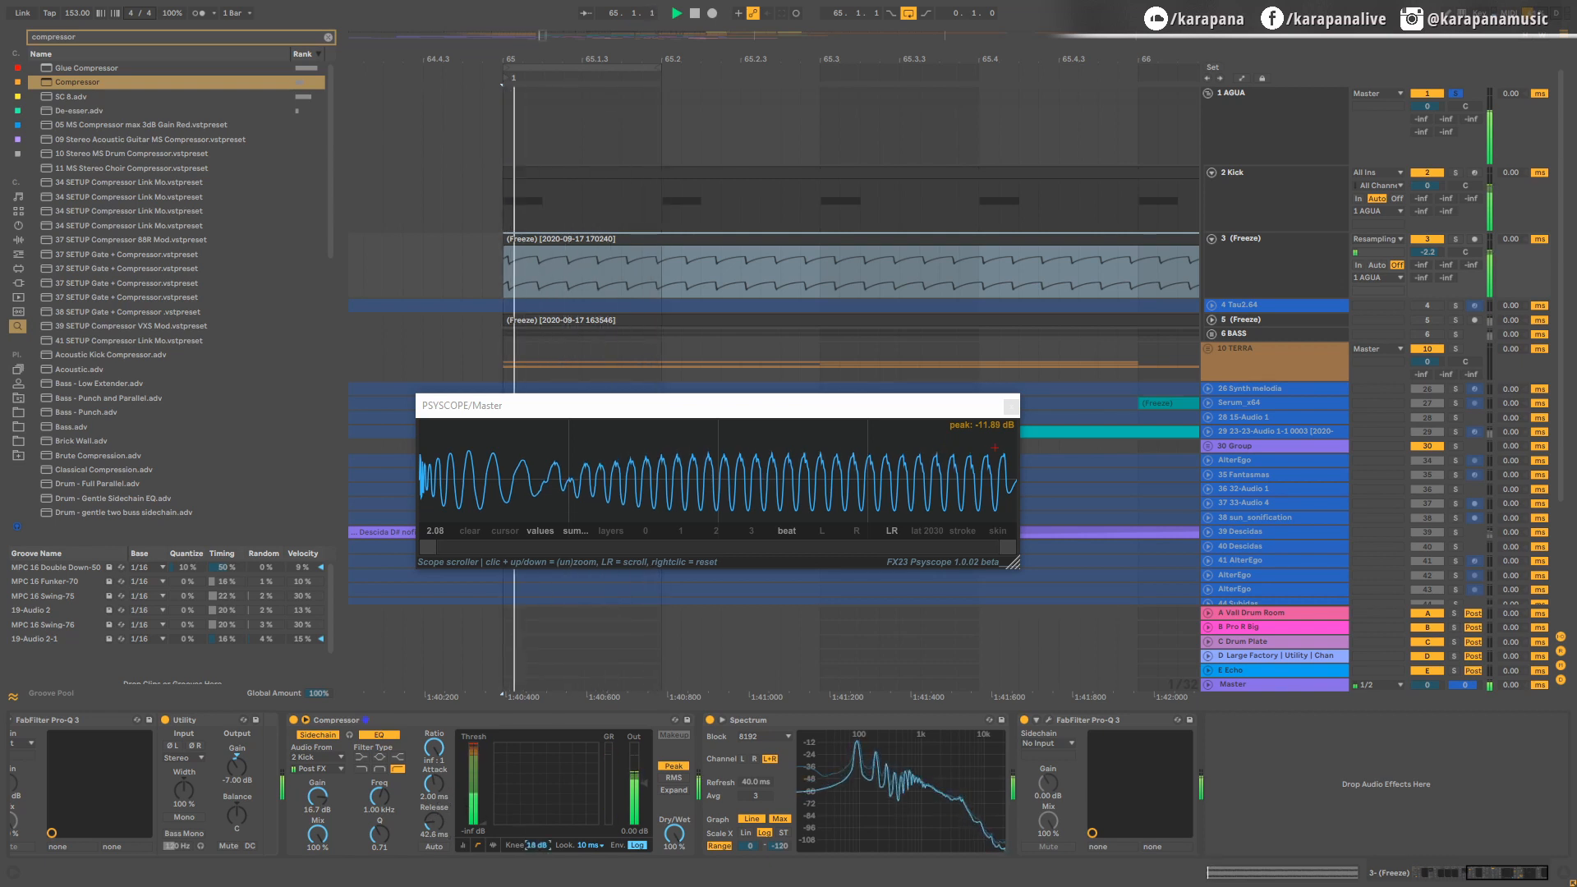
{"action": "left_click_drag", "start_coordinate": [432, 819], "coordinate": [432, 802]}
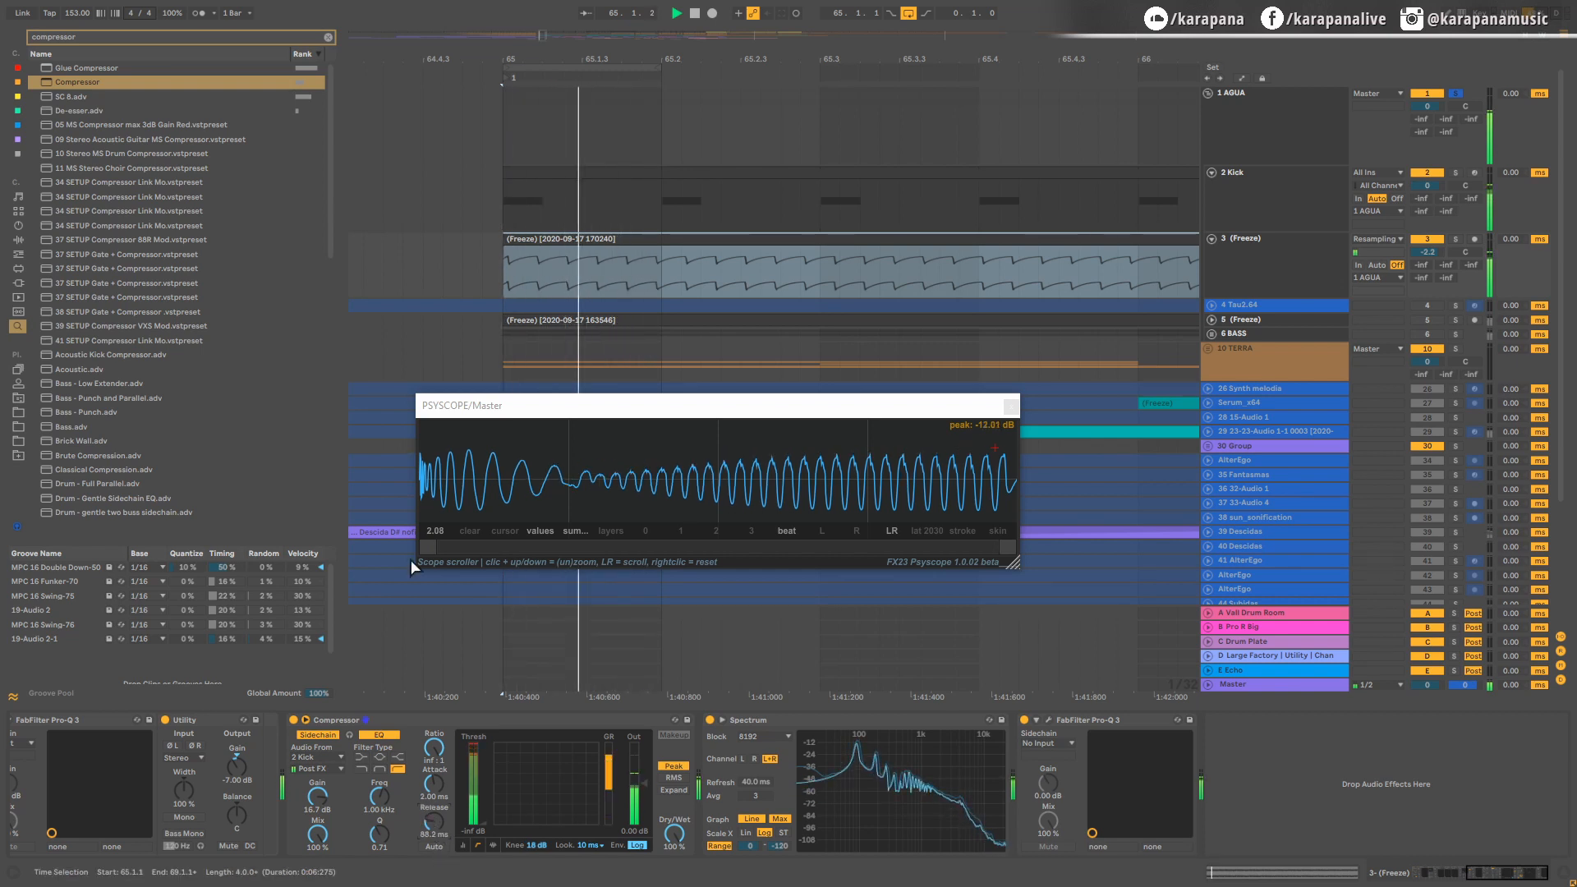
{"action": "key", "text": "space"}
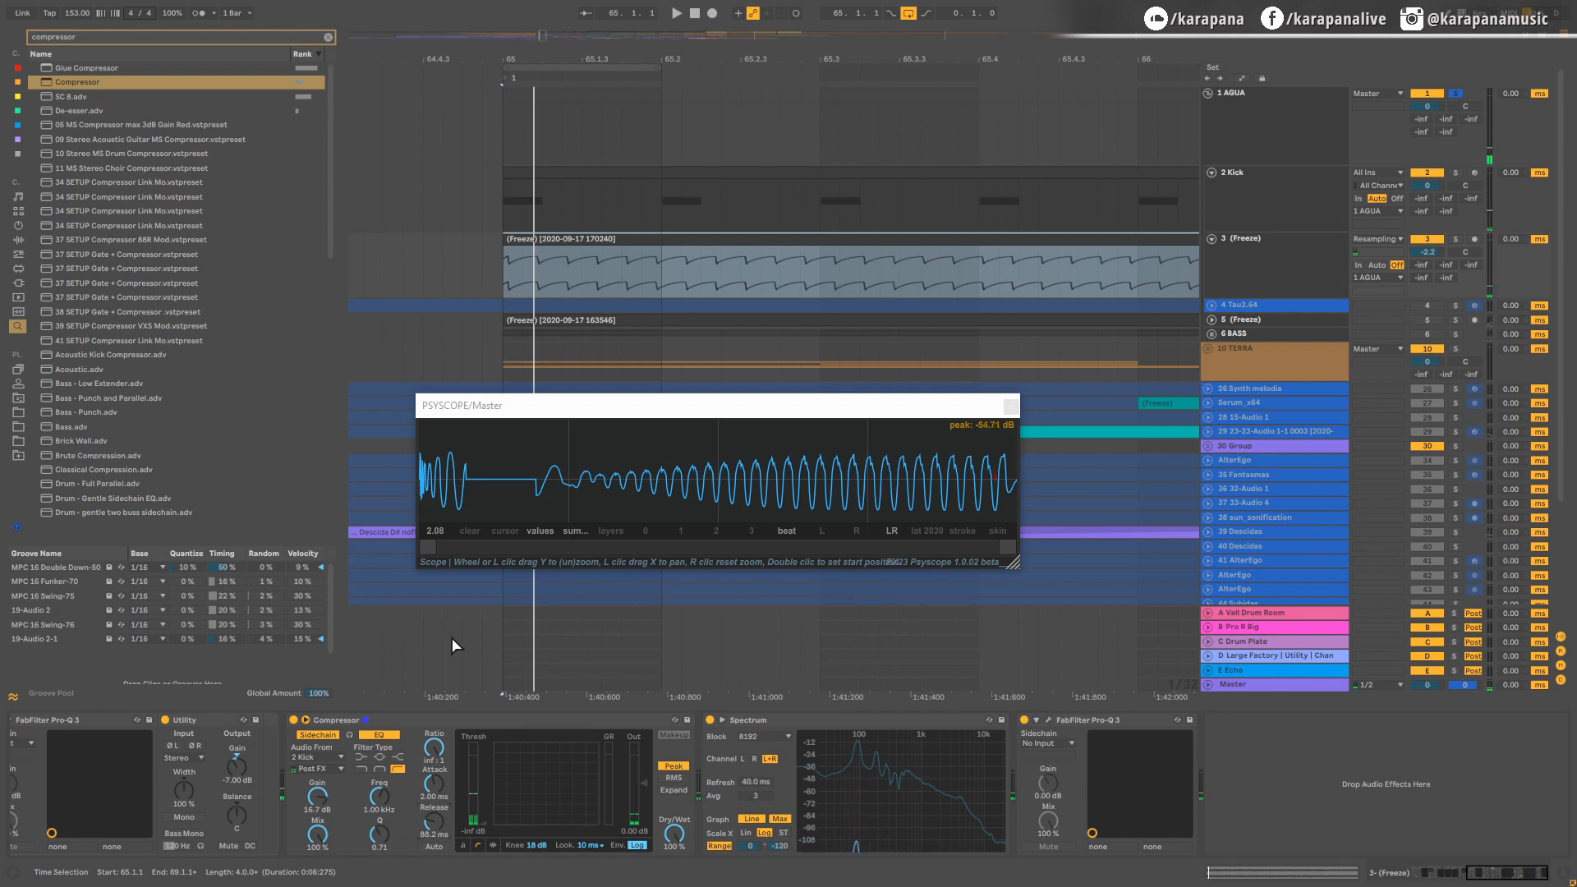
Step: Solo the bass track and set the Compressor's attack to 0.01 ms, comparing the start of the bass waveform in playback
{"action": "left_click", "coordinate": [1454, 239]}
{"action": "key", "text": "space"}
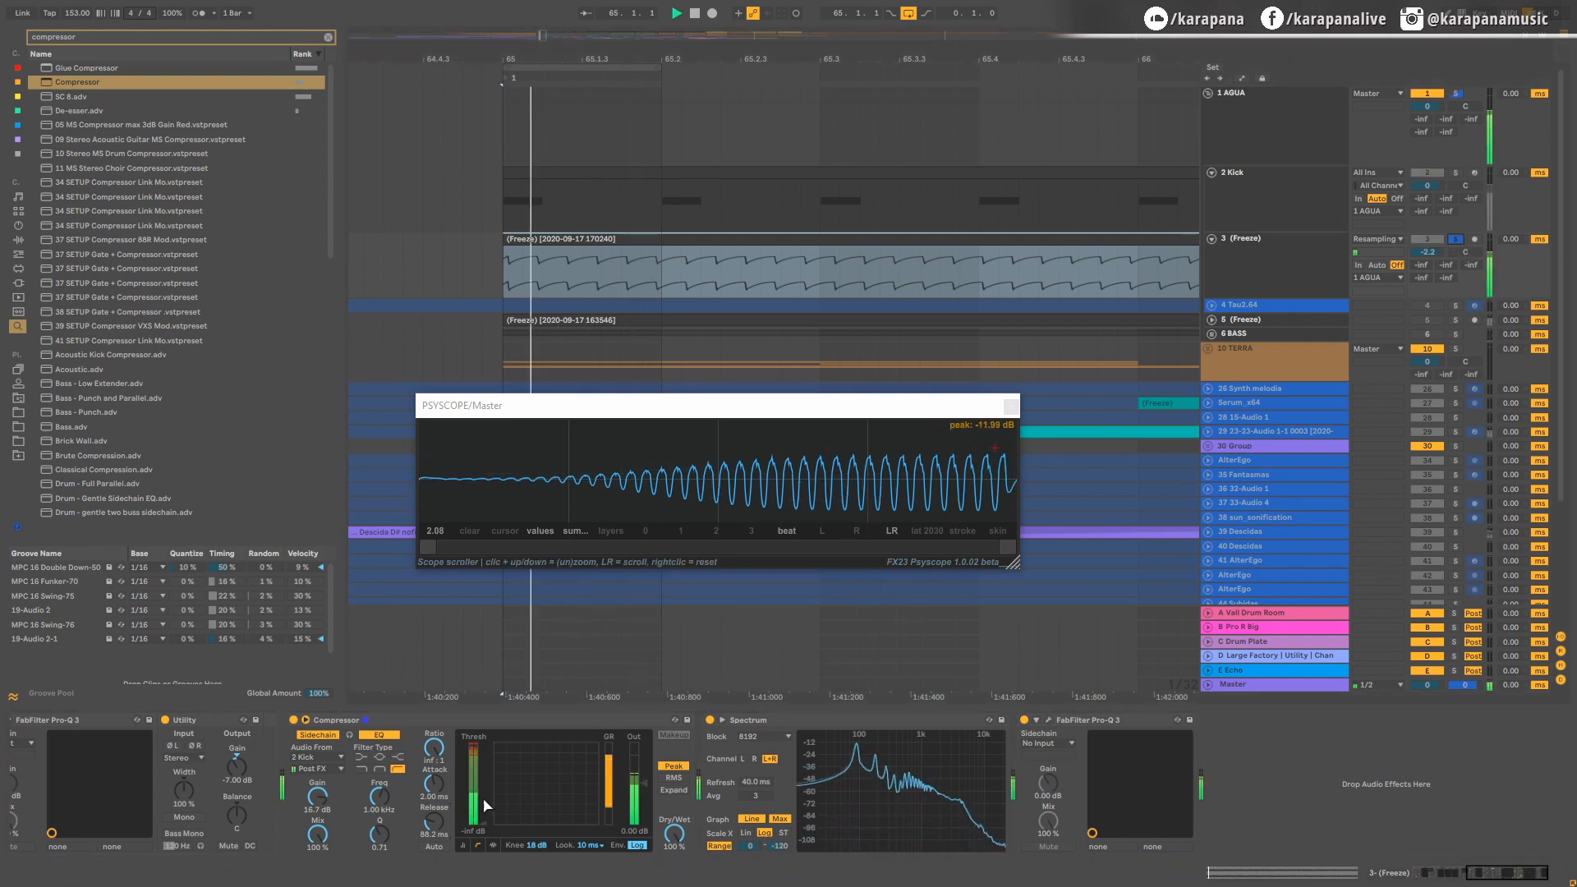
{"action": "mouse_move", "coordinate": [434, 784]}
{"action": "left_mouse_down"}
{"action": "mouse_move", "coordinate": [434, 871]}
{"action": "mouse_move", "coordinate": [434, 759]}
{"action": "mouse_move", "coordinate": [436, 786]}
{"action": "left_mouse_up"}
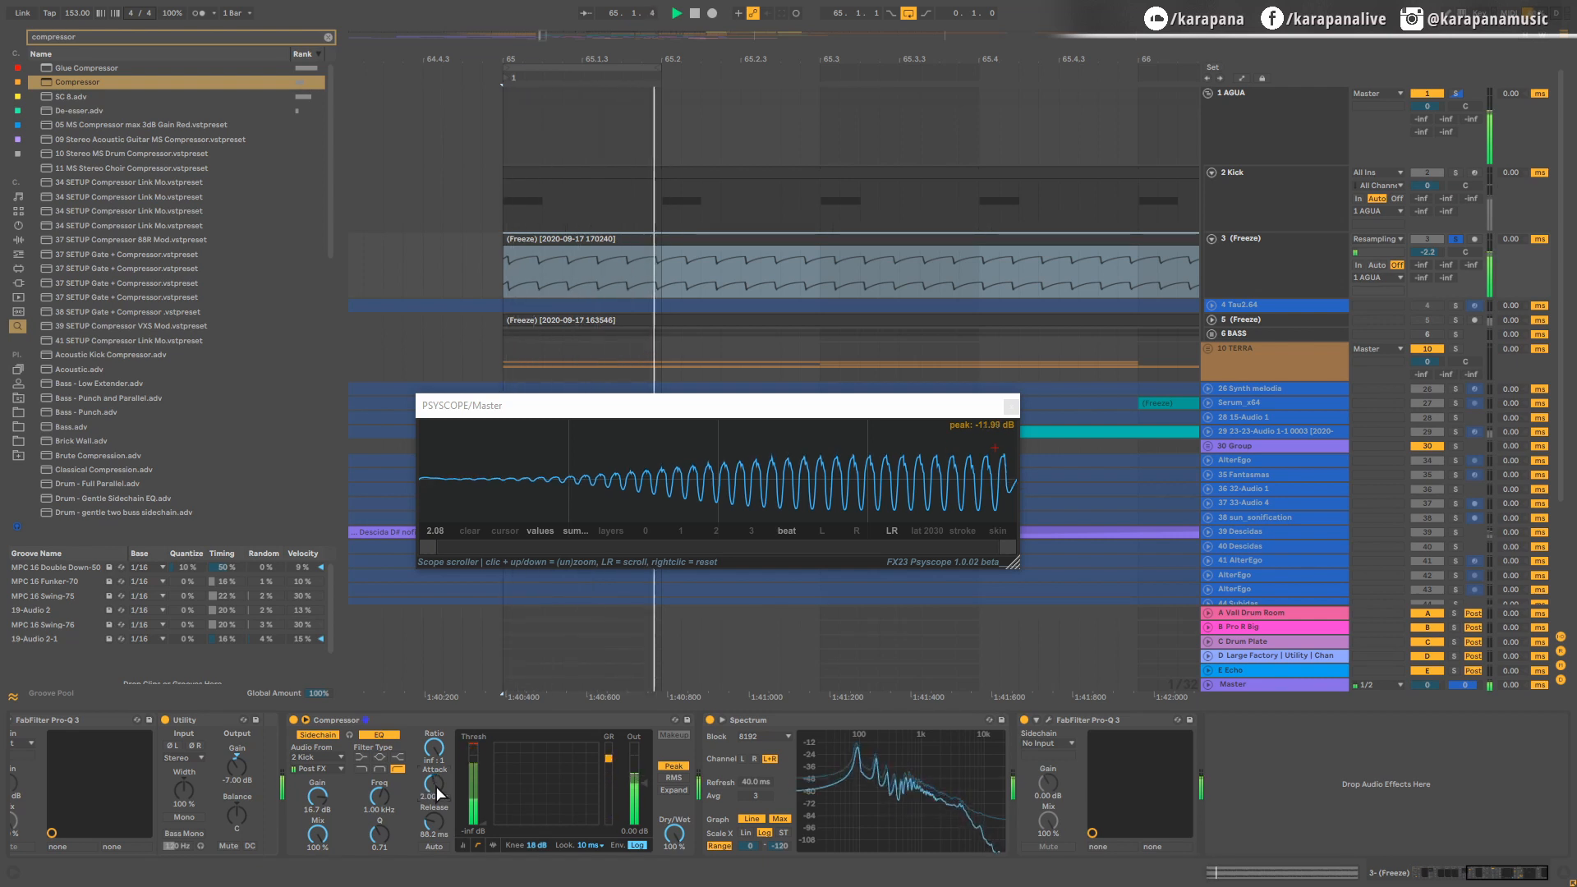
{"action": "left_click_drag", "start_coordinate": [436, 786], "coordinate": [436, 776]}
{"action": "key", "text": "space"}
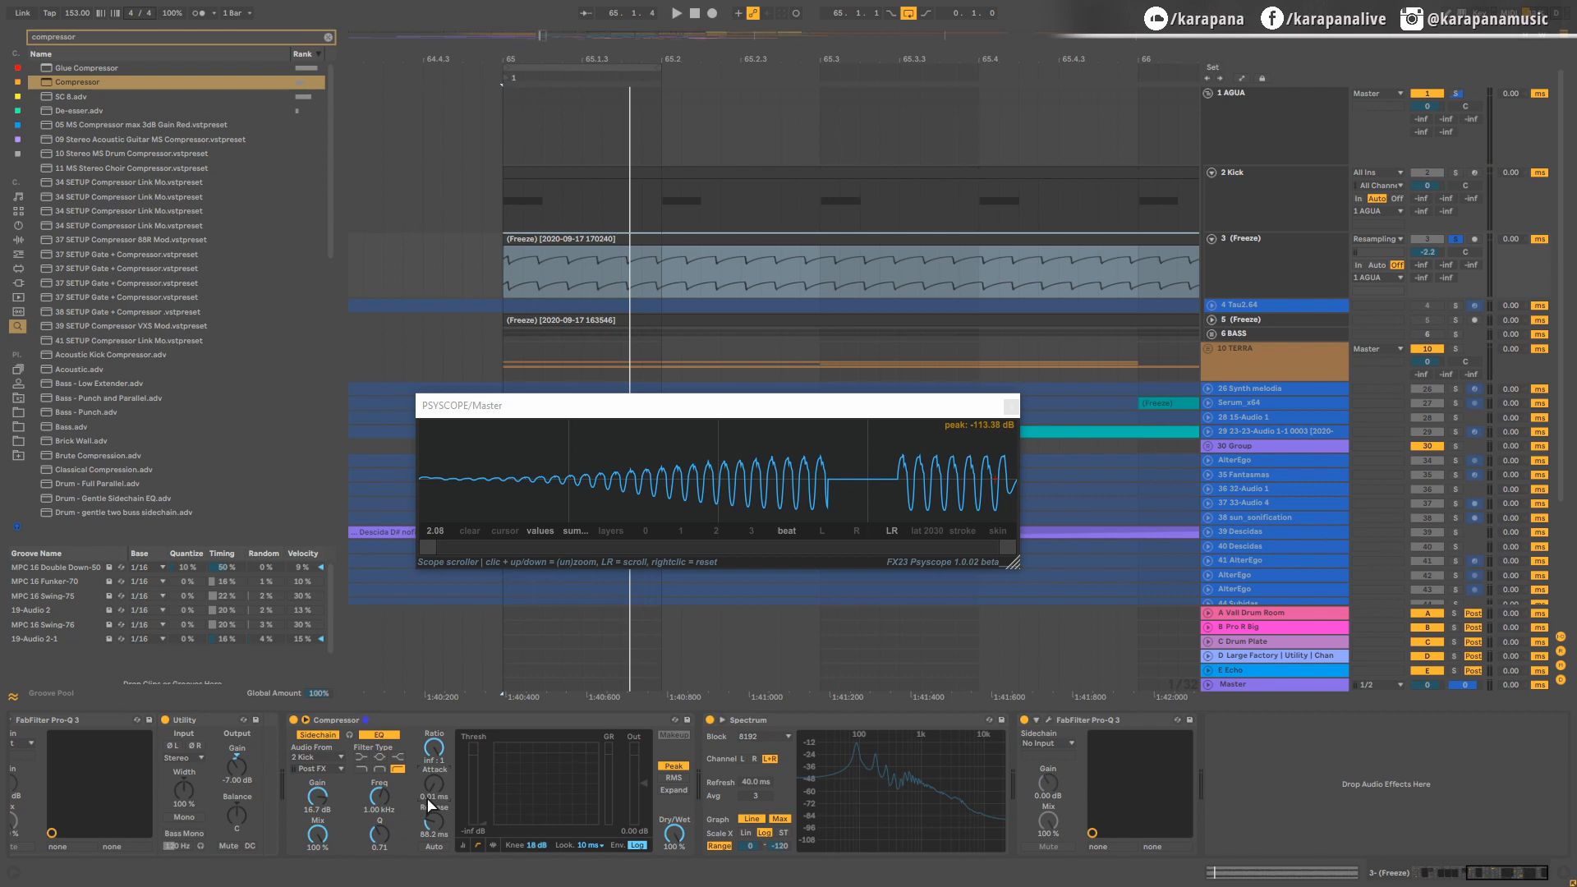
{"action": "key", "text": "space"}
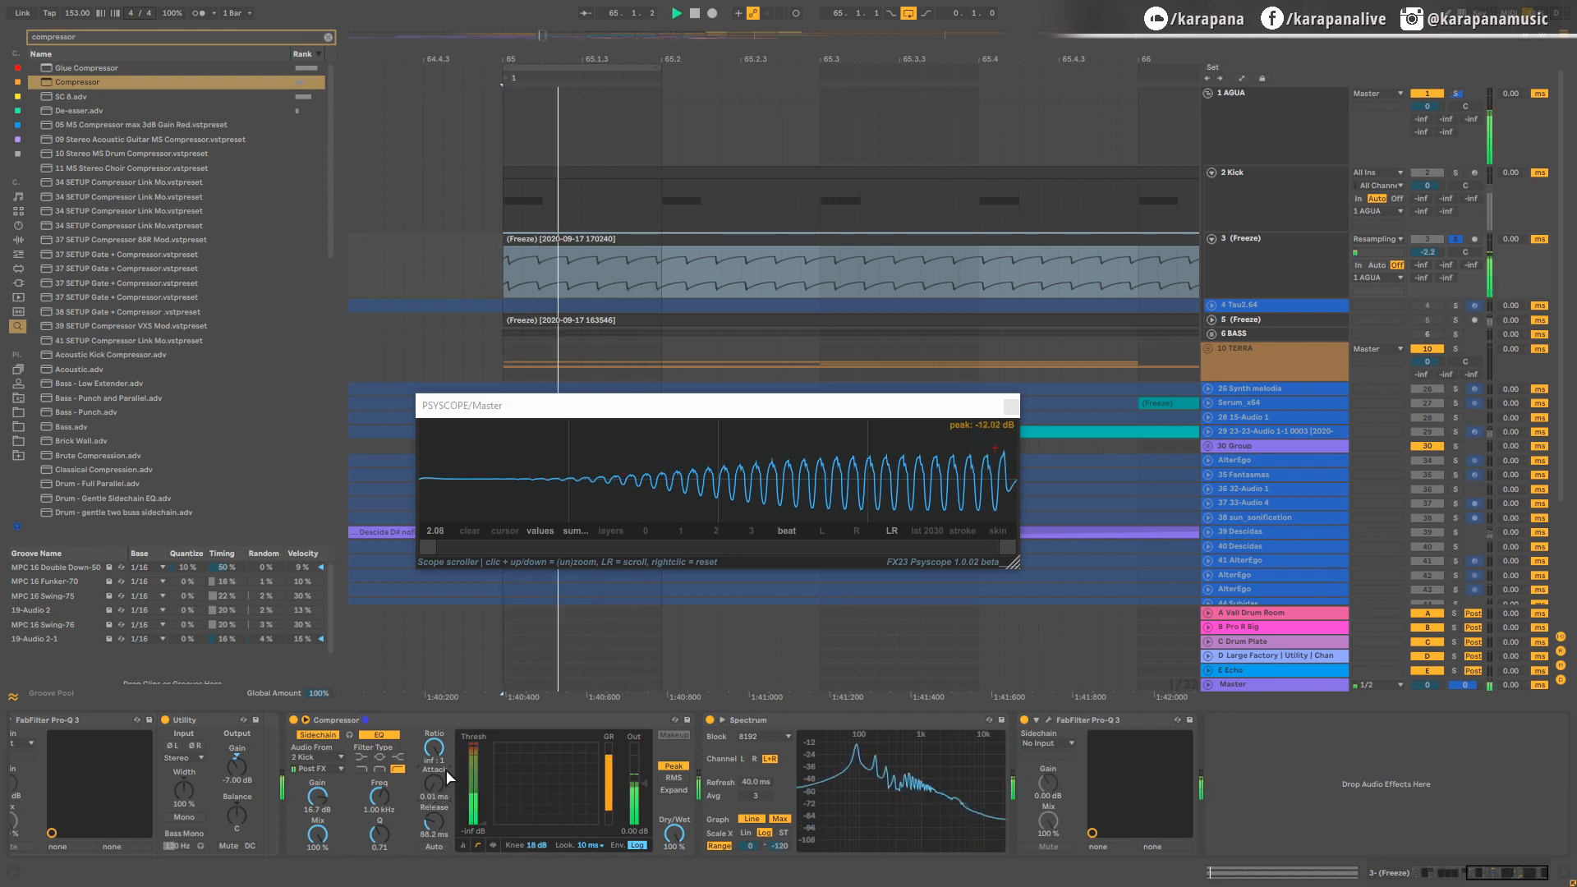
Step: Set the Compressor's attack to 10.0 ms and examine the start of the soloed bass waveform in playback
{"action": "key", "text": "space"}
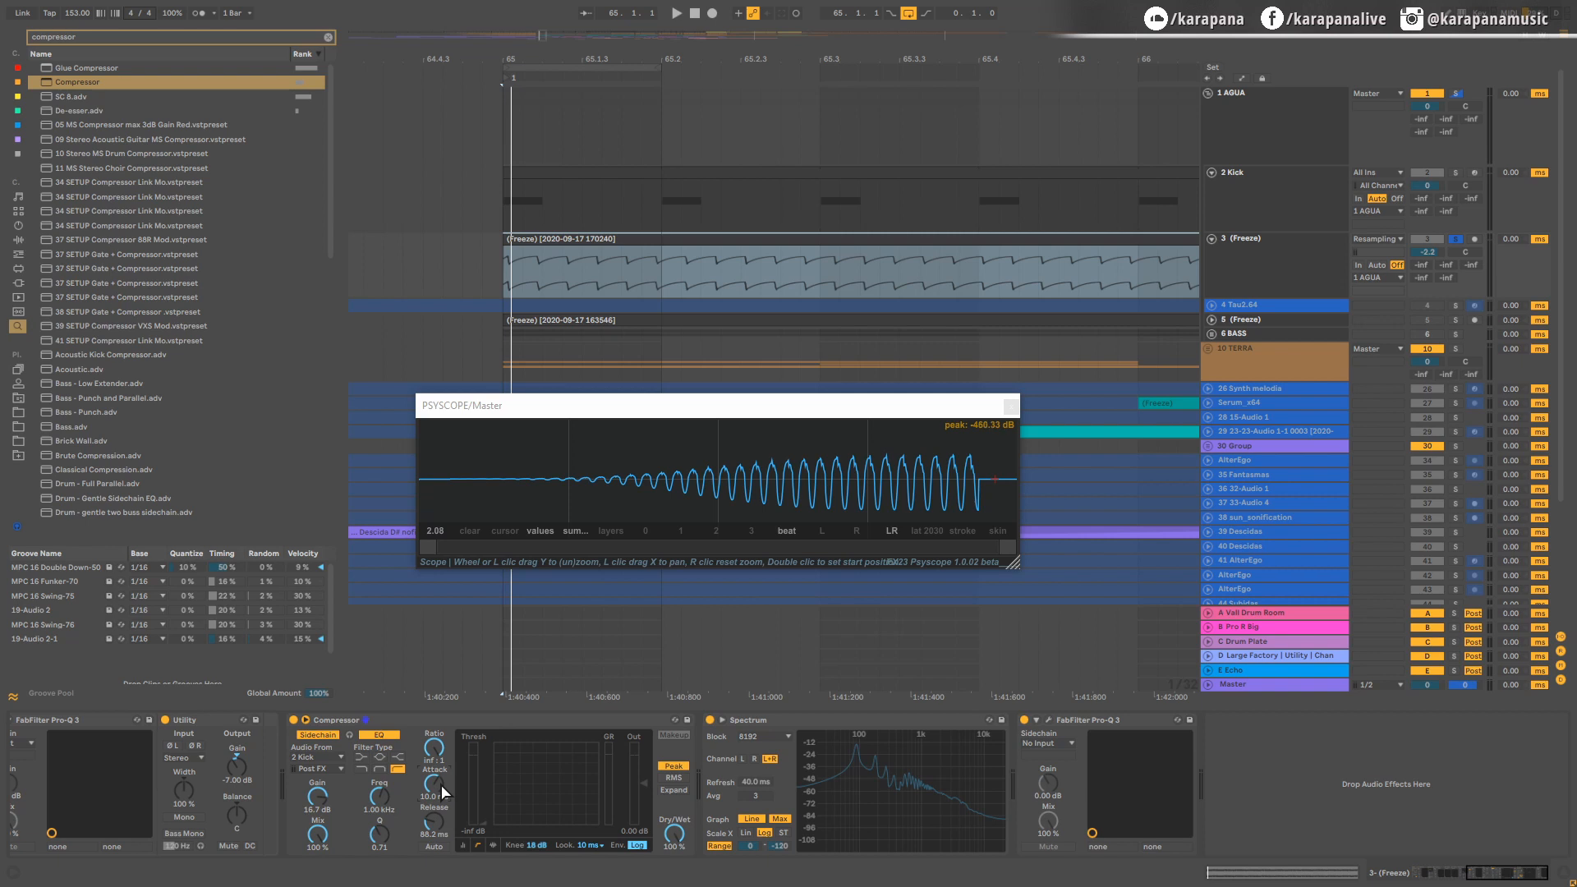
{"action": "key", "text": "space"}
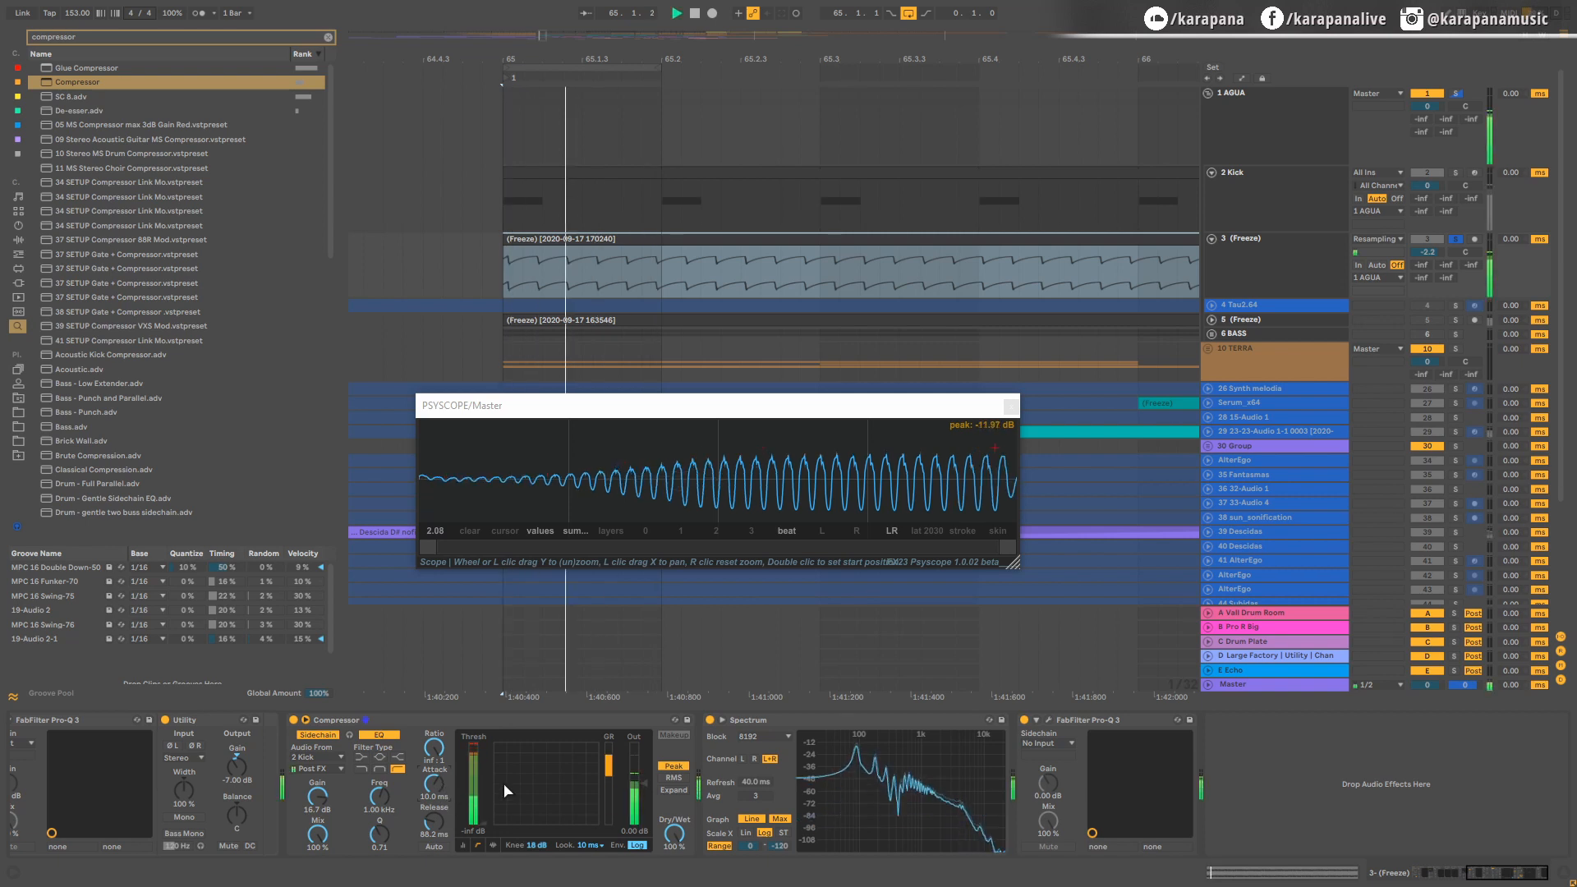
{"action": "key", "text": "space"}
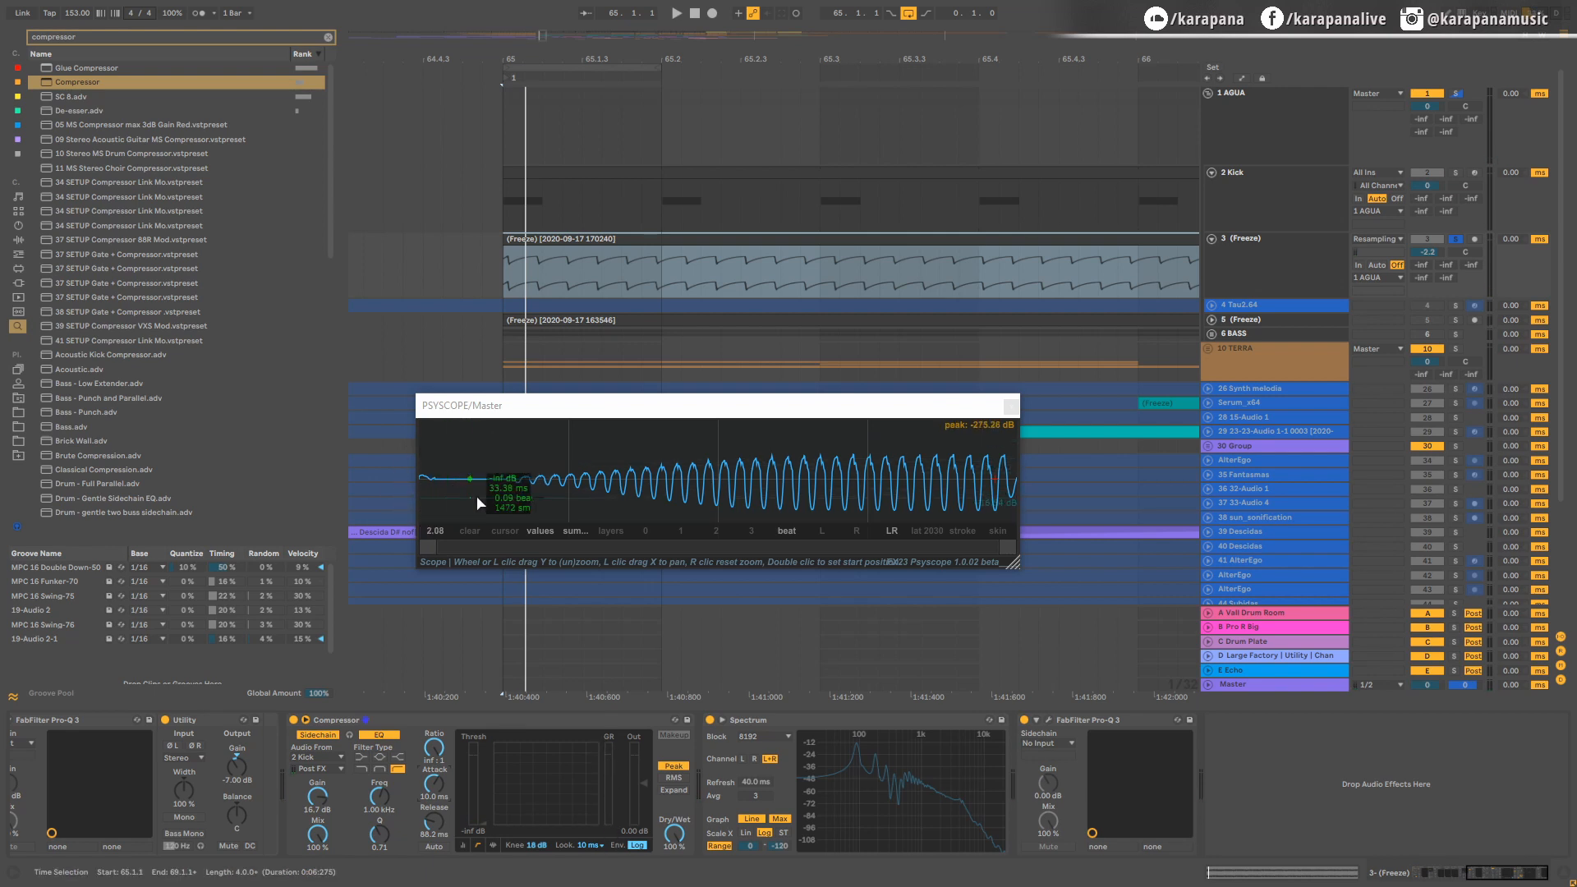
{"action": "key", "text": "space"}
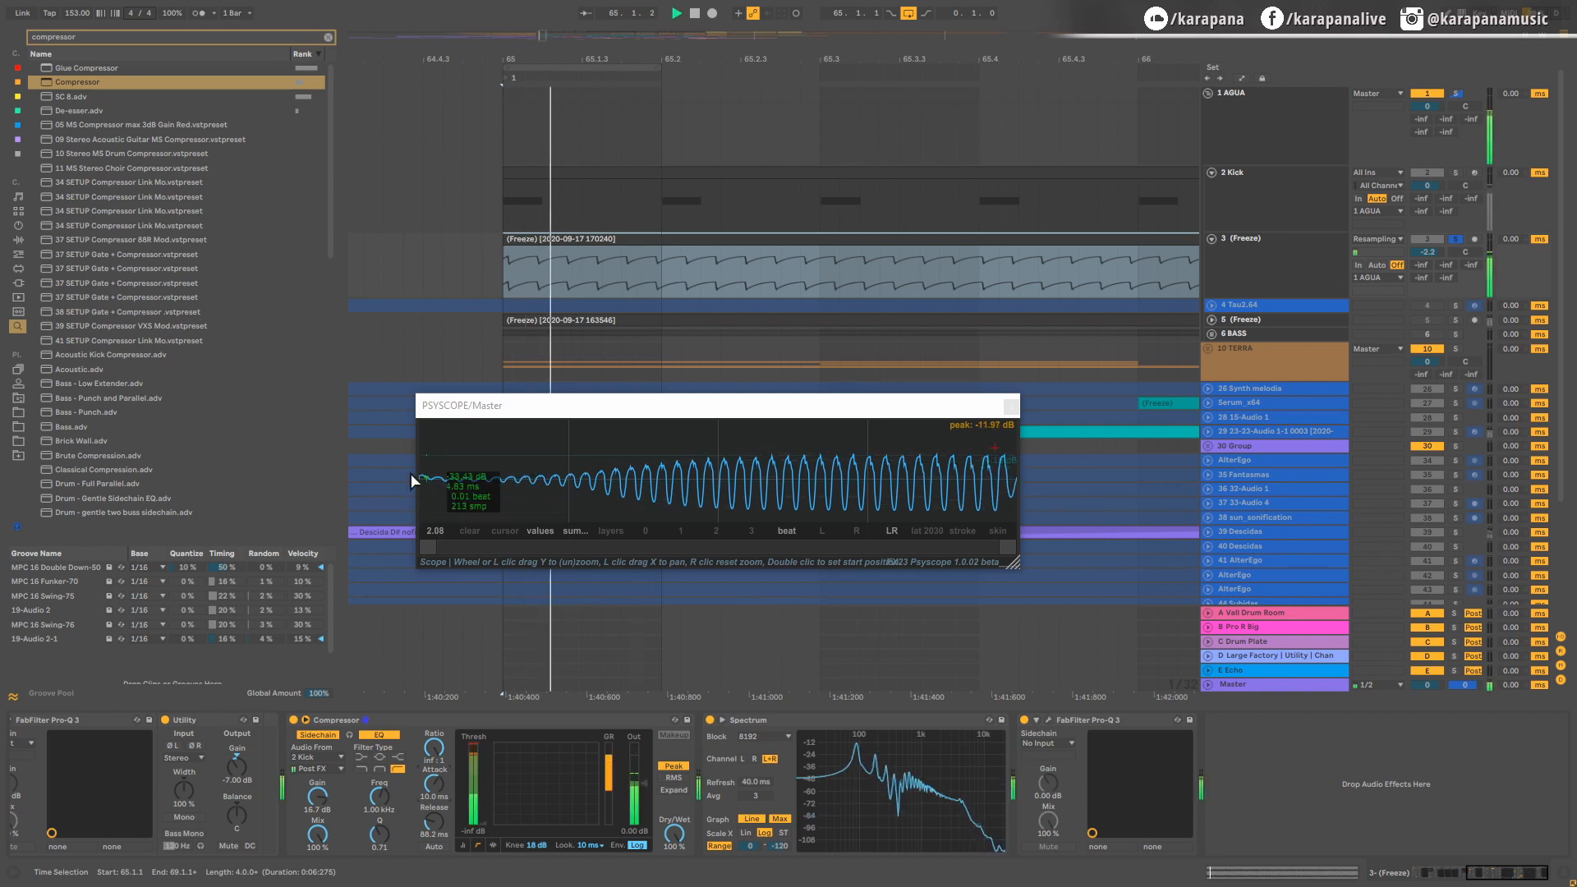
Step: Restore the kick alongside the bass by soloing the whole AGUA group, and check their combined waveform in playback
{"action": "left_click", "coordinate": [1457, 93]}
{"action": "key", "text": "space"}
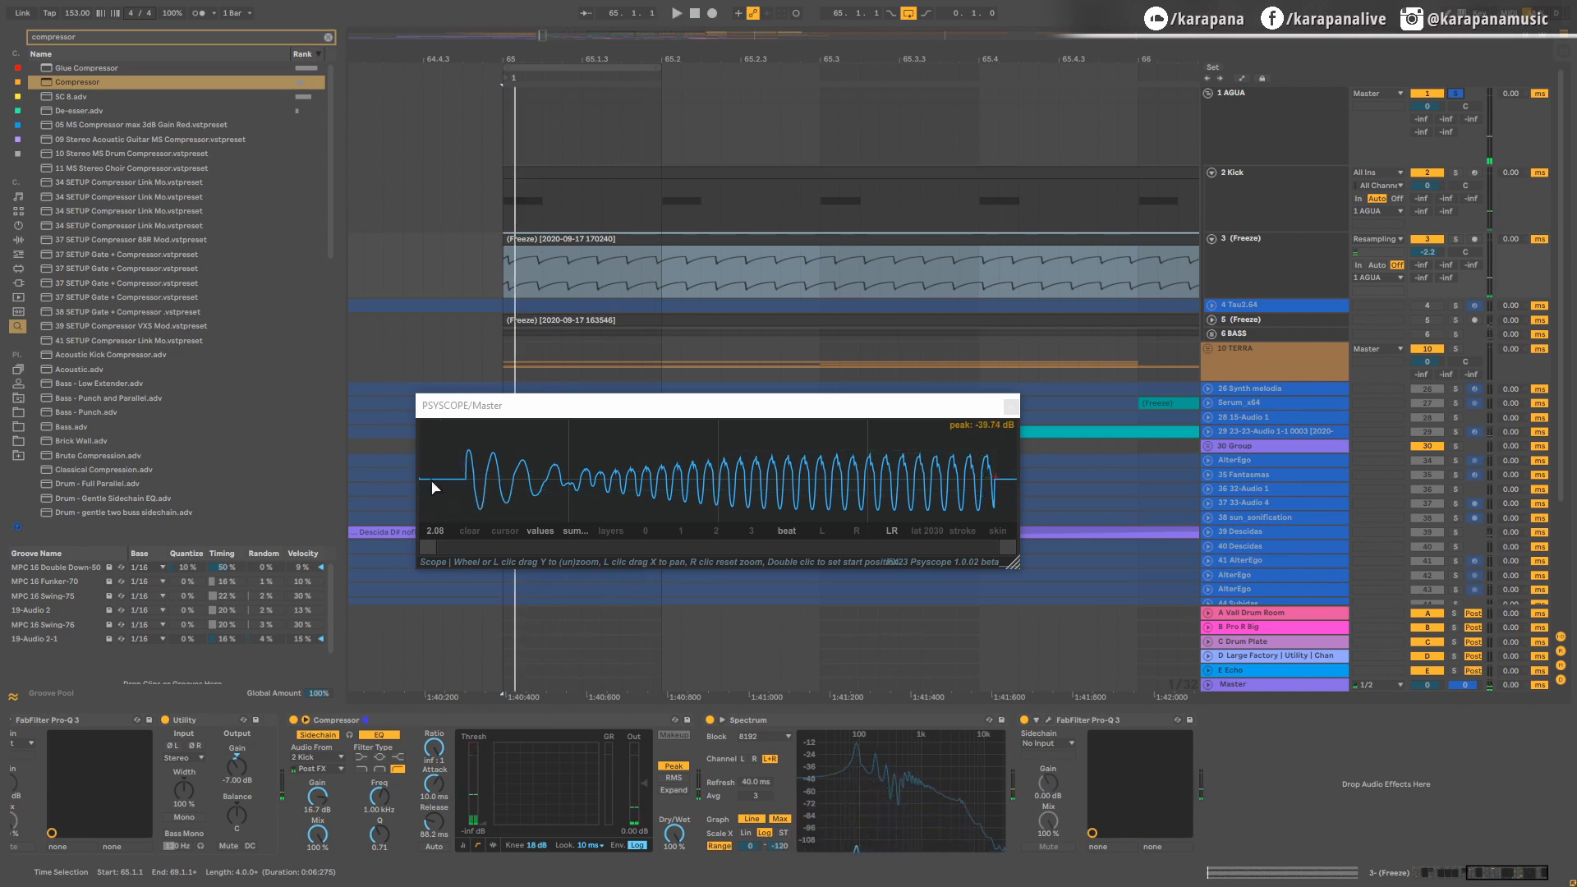
{"action": "key", "text": "space"}
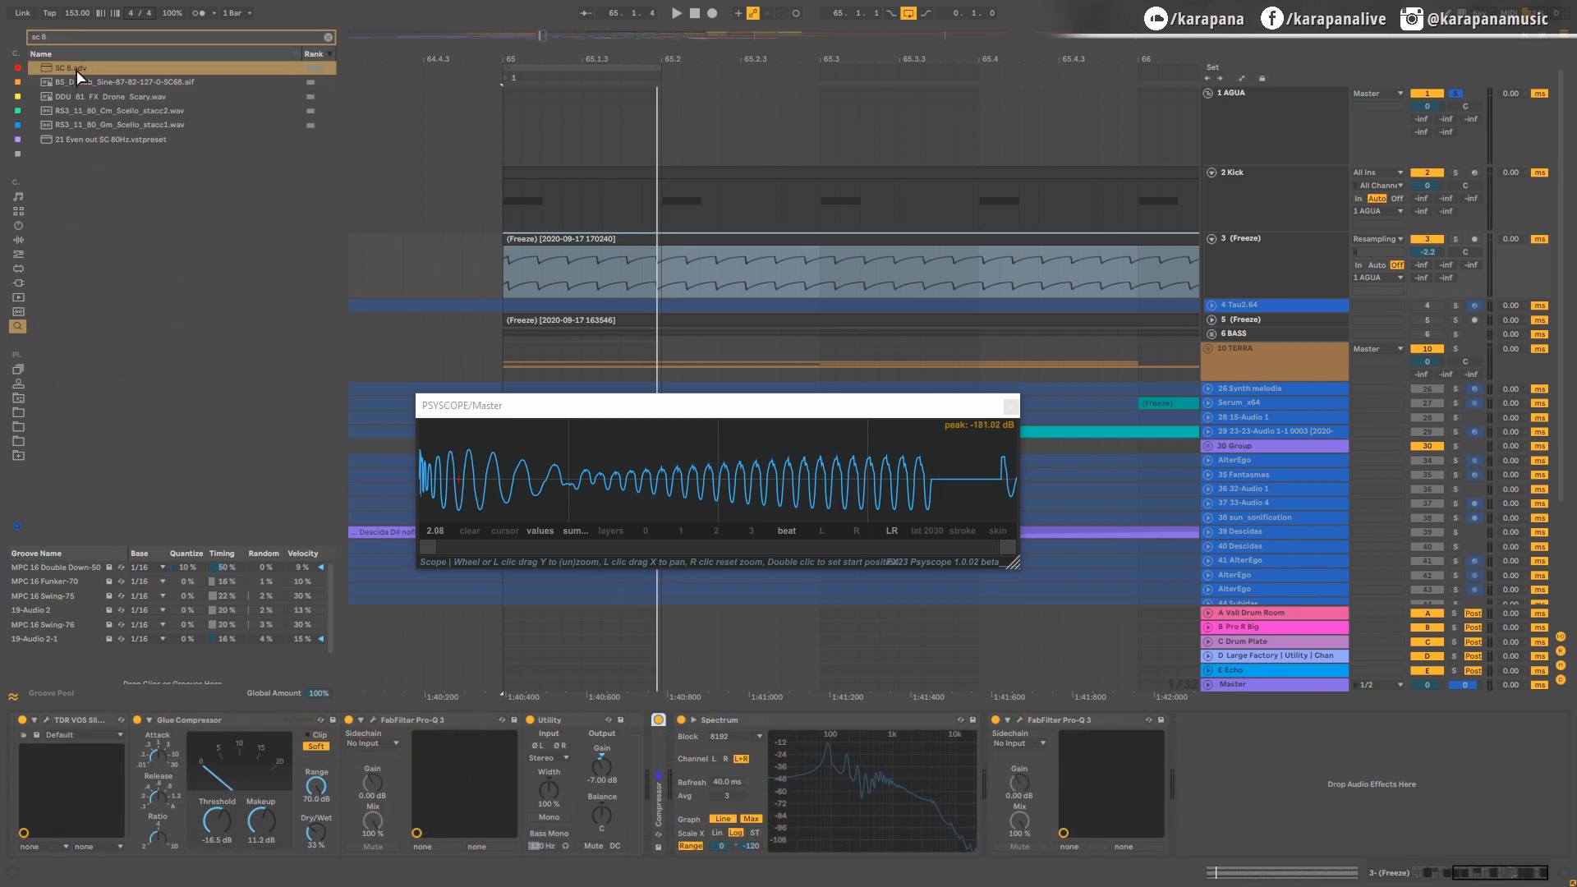
Step: Load the saved SC compressor preset after the existing Compressor, bypass the old one, and sidechain the new one from 2 Kick
{"action": "left_click_drag", "start_coordinate": [64, 74], "coordinate": [612, 795]}
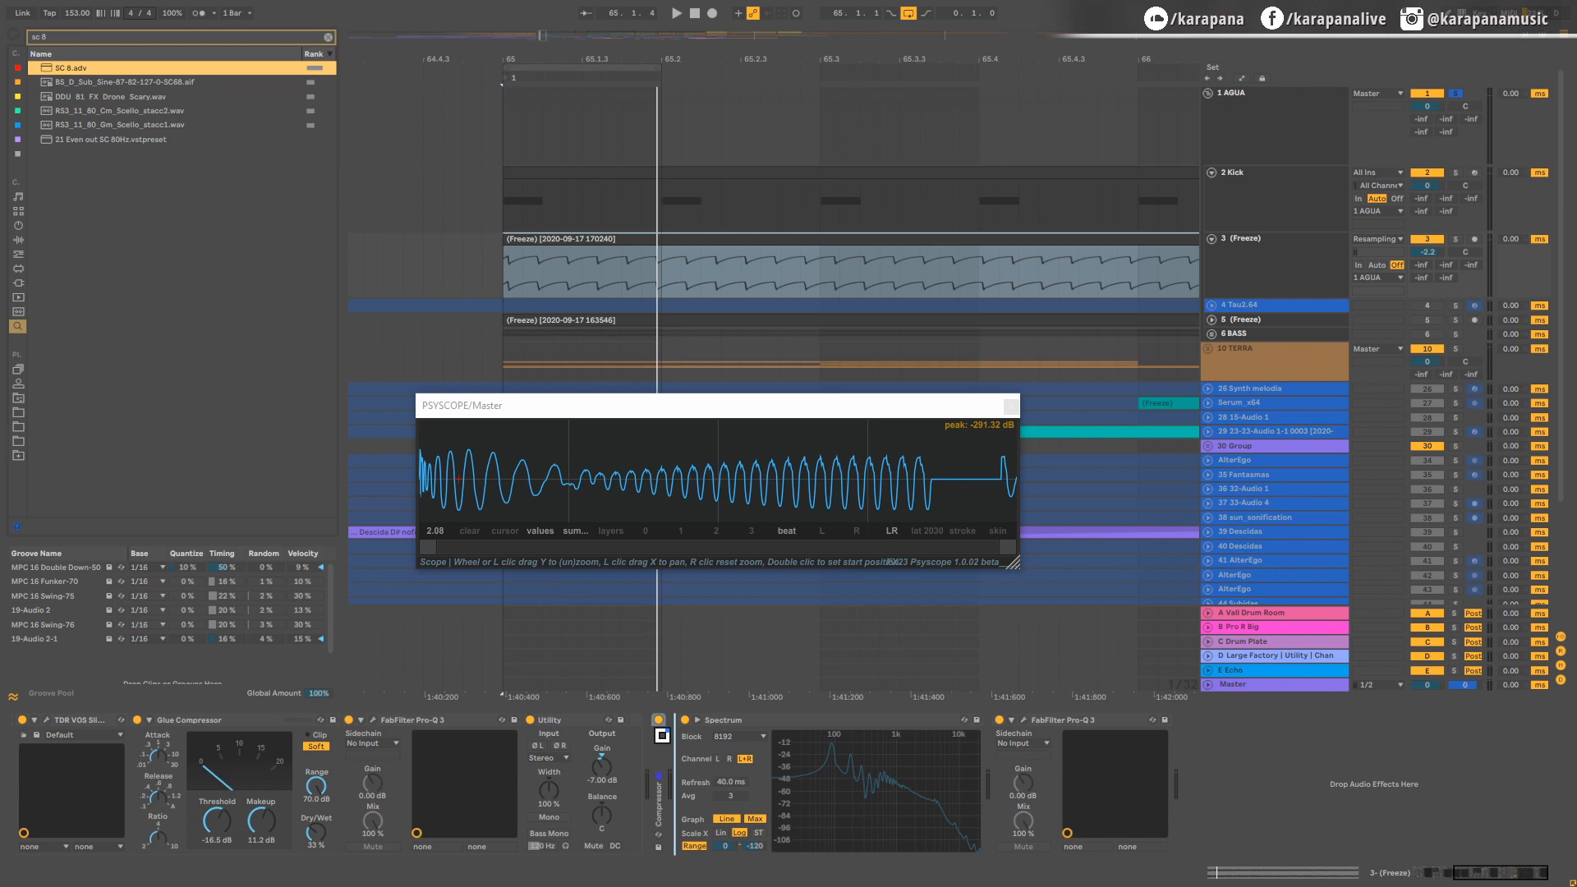
{"action": "left_click_drag", "start_coordinate": [662, 735], "coordinate": [667, 726]}
{"action": "left_click", "coordinate": [658, 719]}
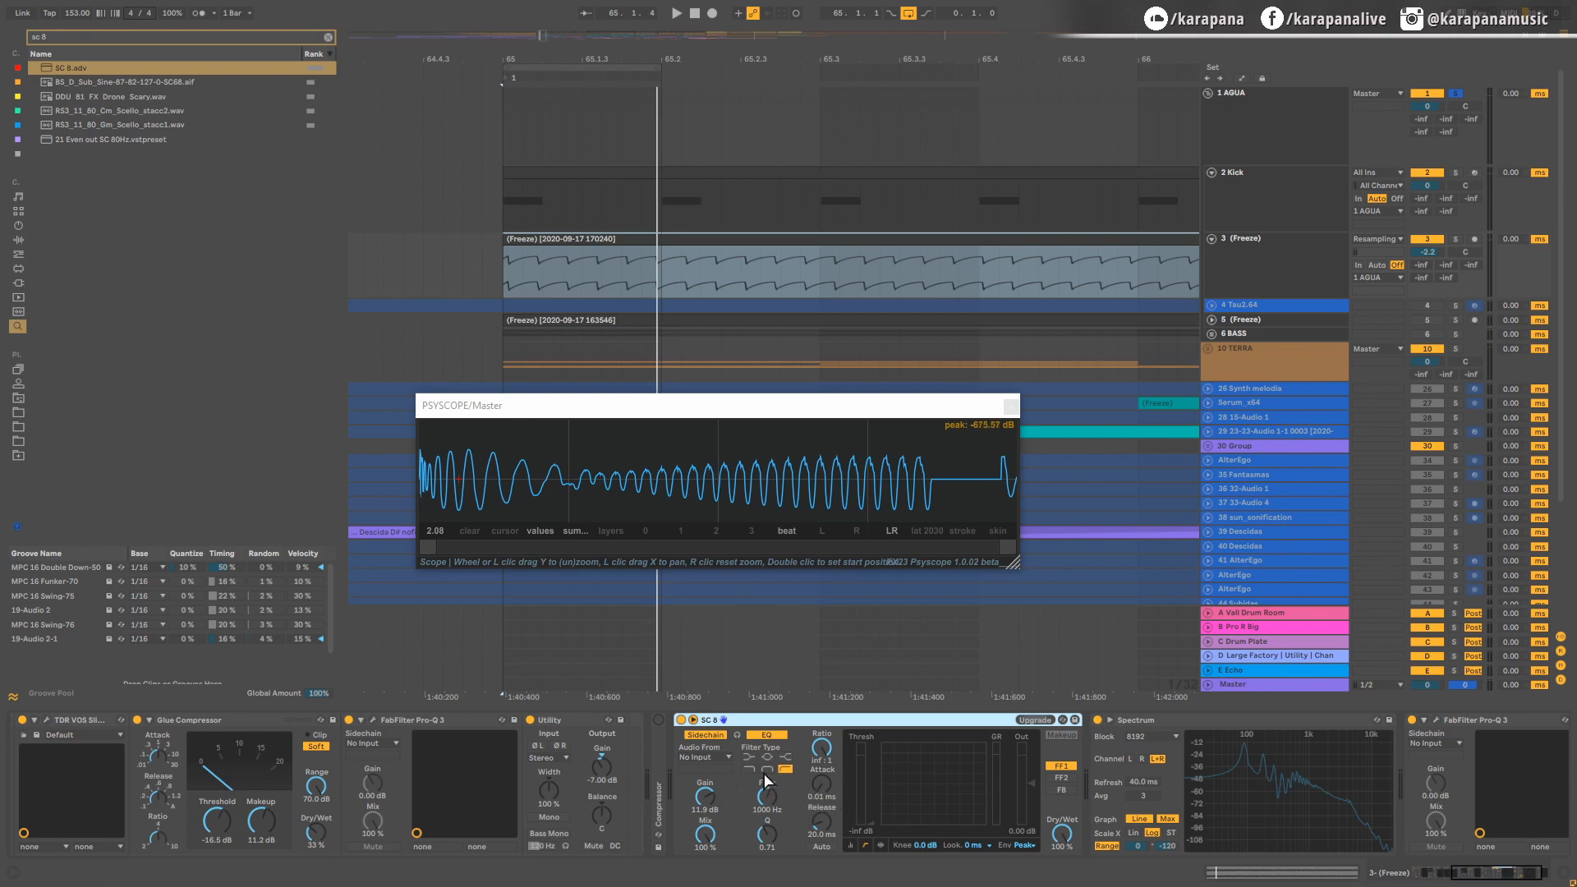
{"action": "left_click", "coordinate": [706, 755]}
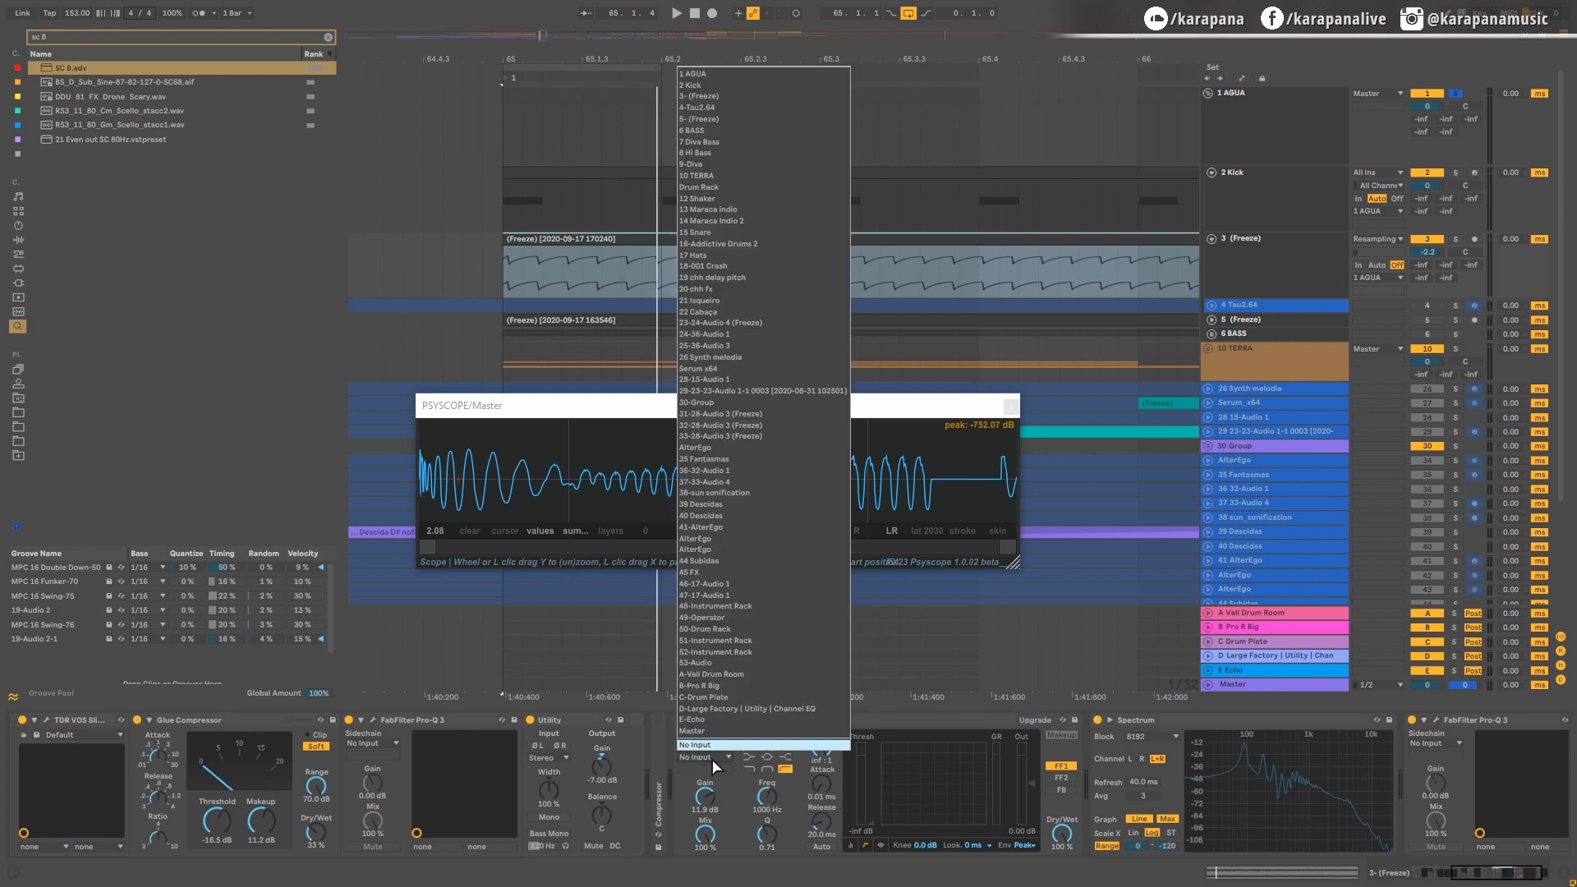
{"action": "left_click", "coordinate": [706, 86]}
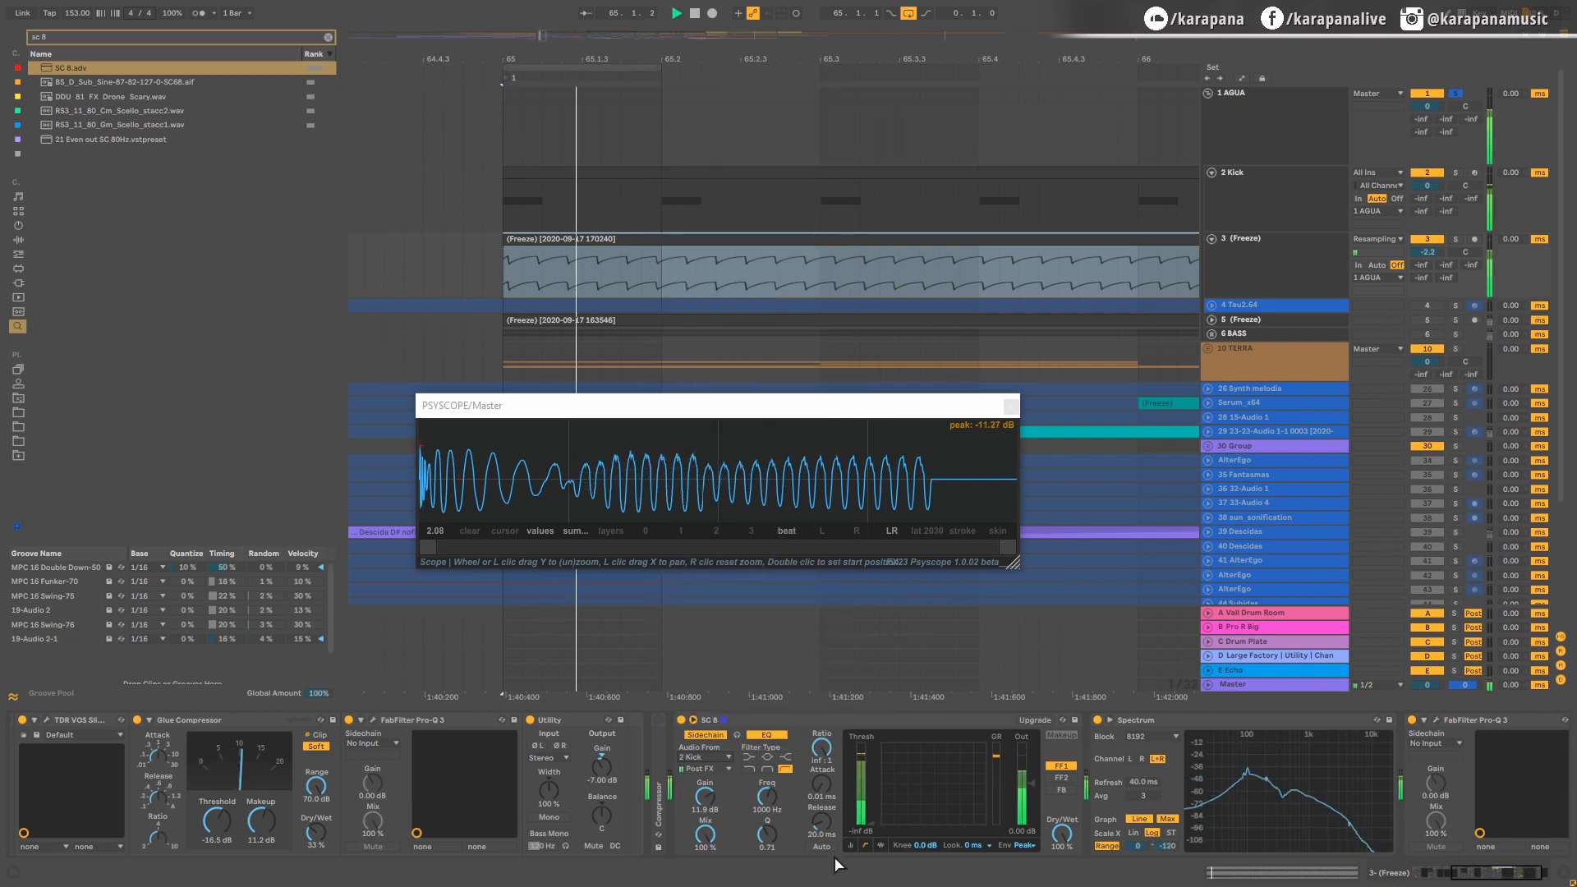
Step: Set the new sidechain compressor's lookahead to 10 ms and check the combined kick and bass waveform in playback
{"action": "left_click", "coordinate": [984, 845]}
{"action": "left_click", "coordinate": [985, 837]}
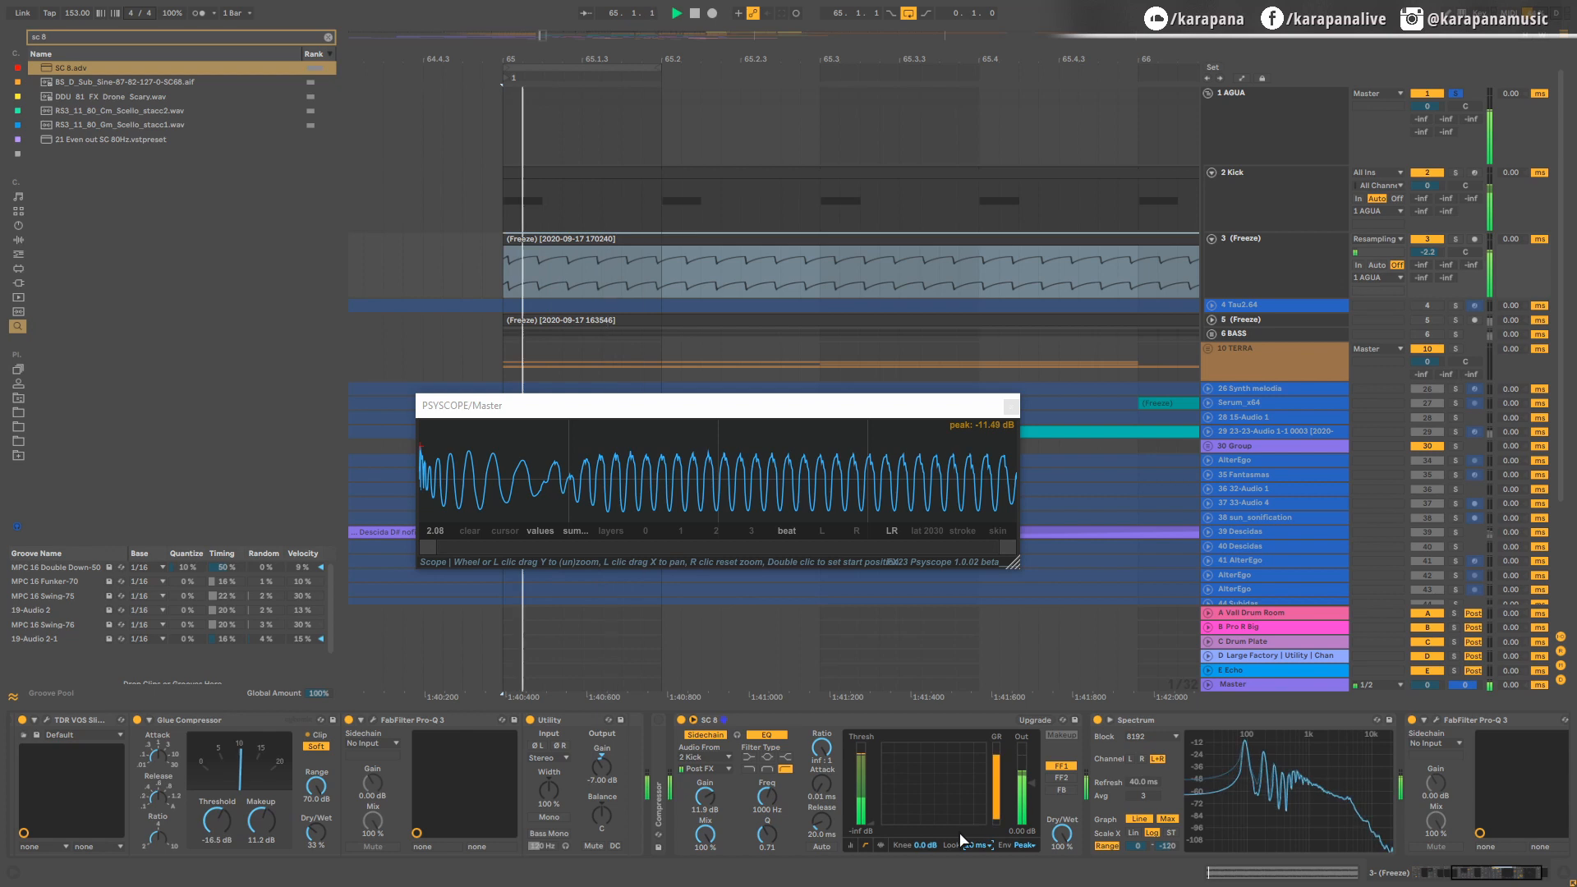
{"action": "key", "text": "space"}
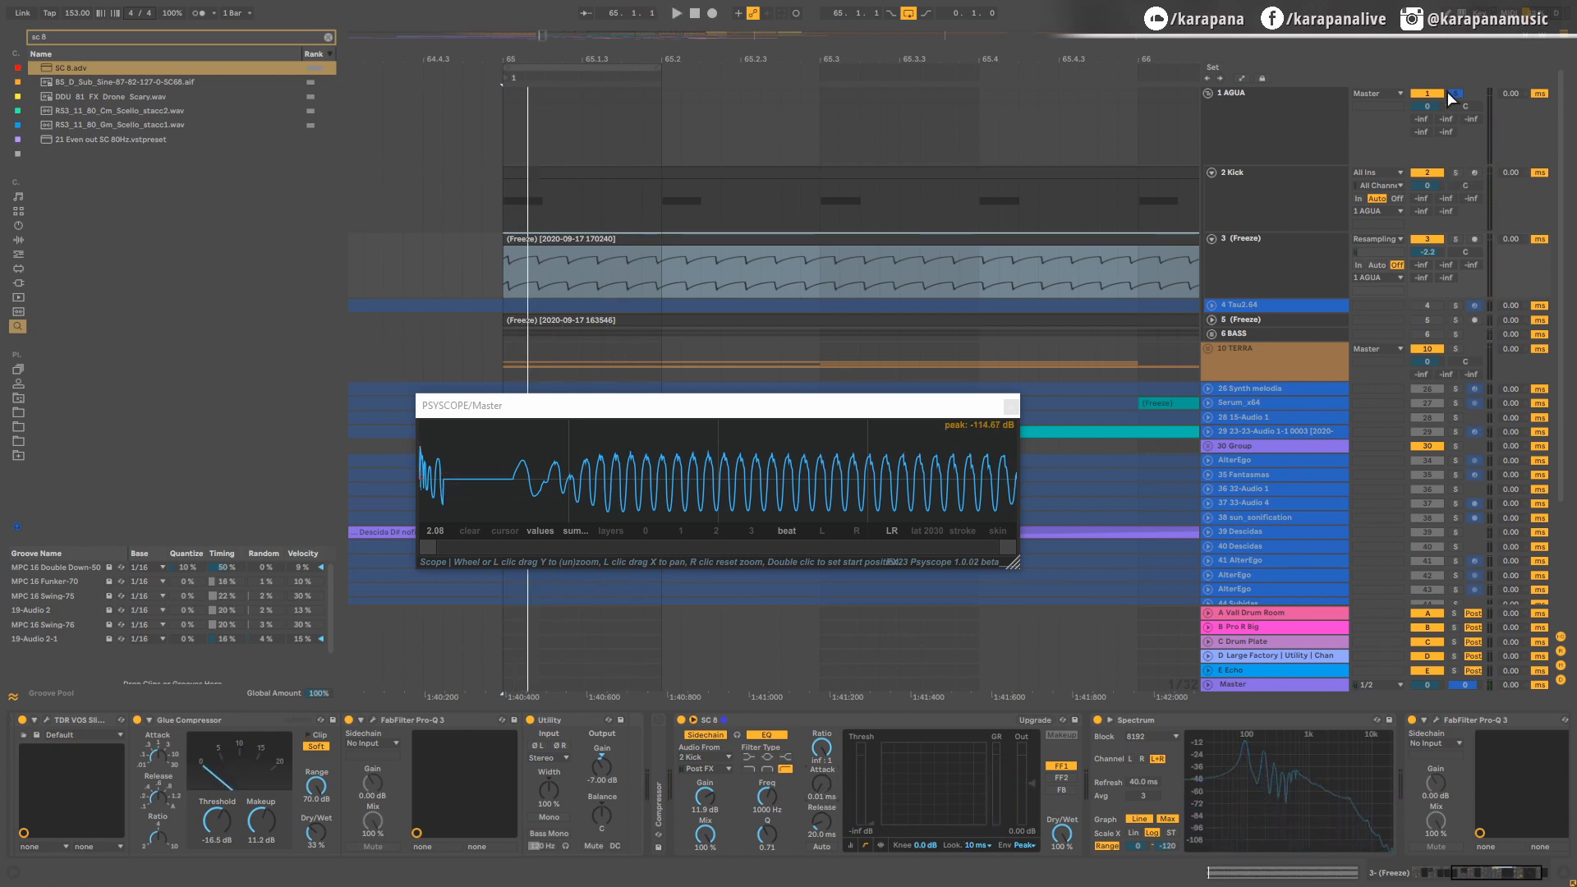
Step: Solo the bass track and examine the start of its ducked waveform in PSYSCOPE during looped playback
{"action": "key", "text": "space"}
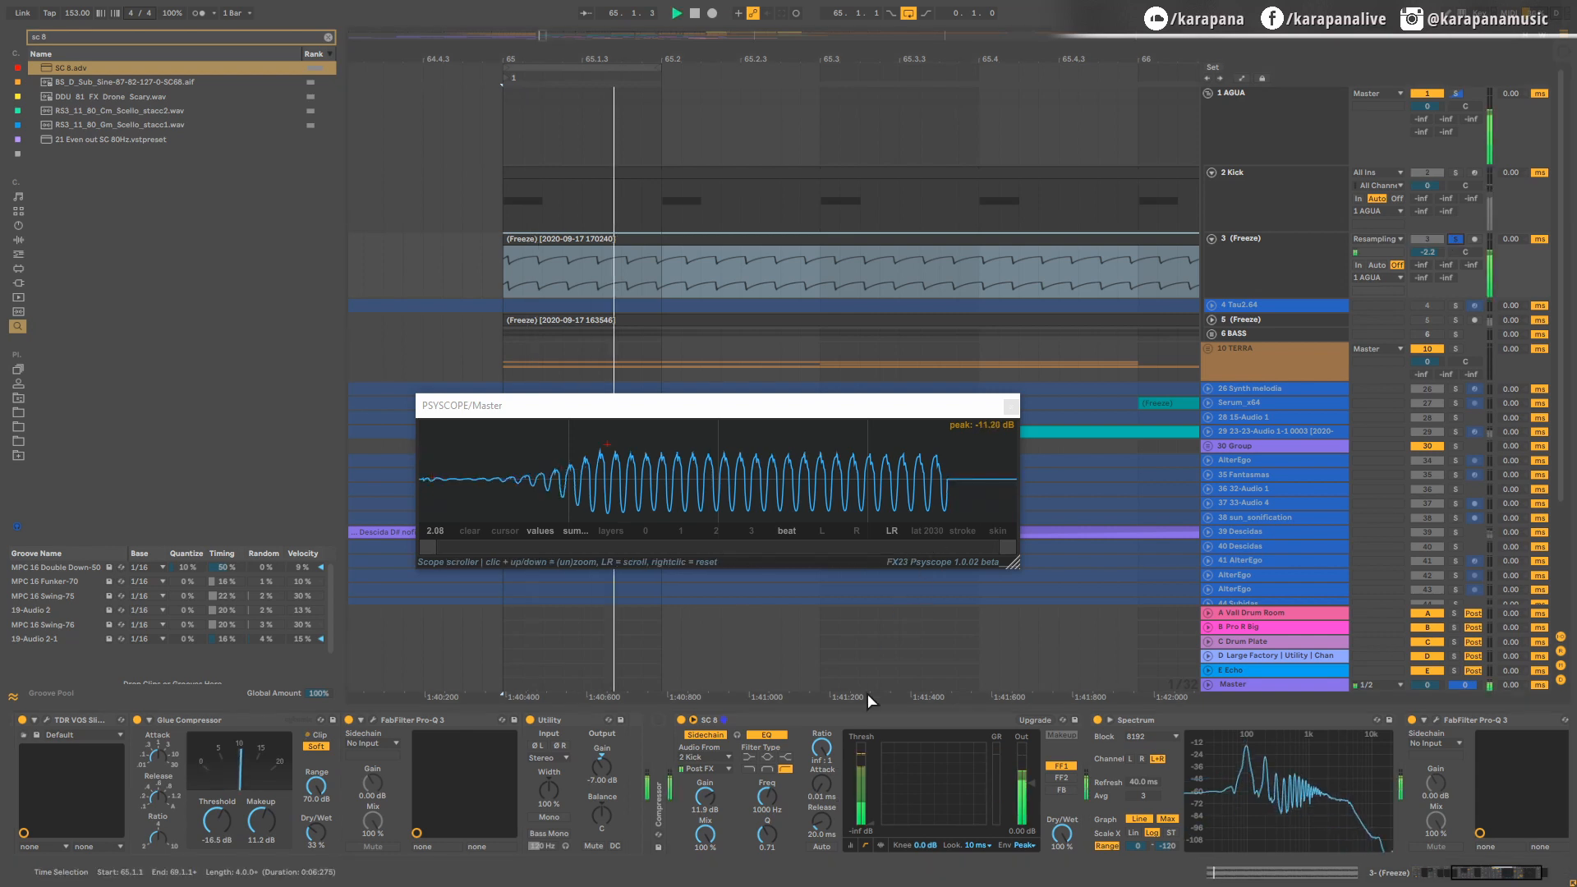
{"action": "key", "text": "space"}
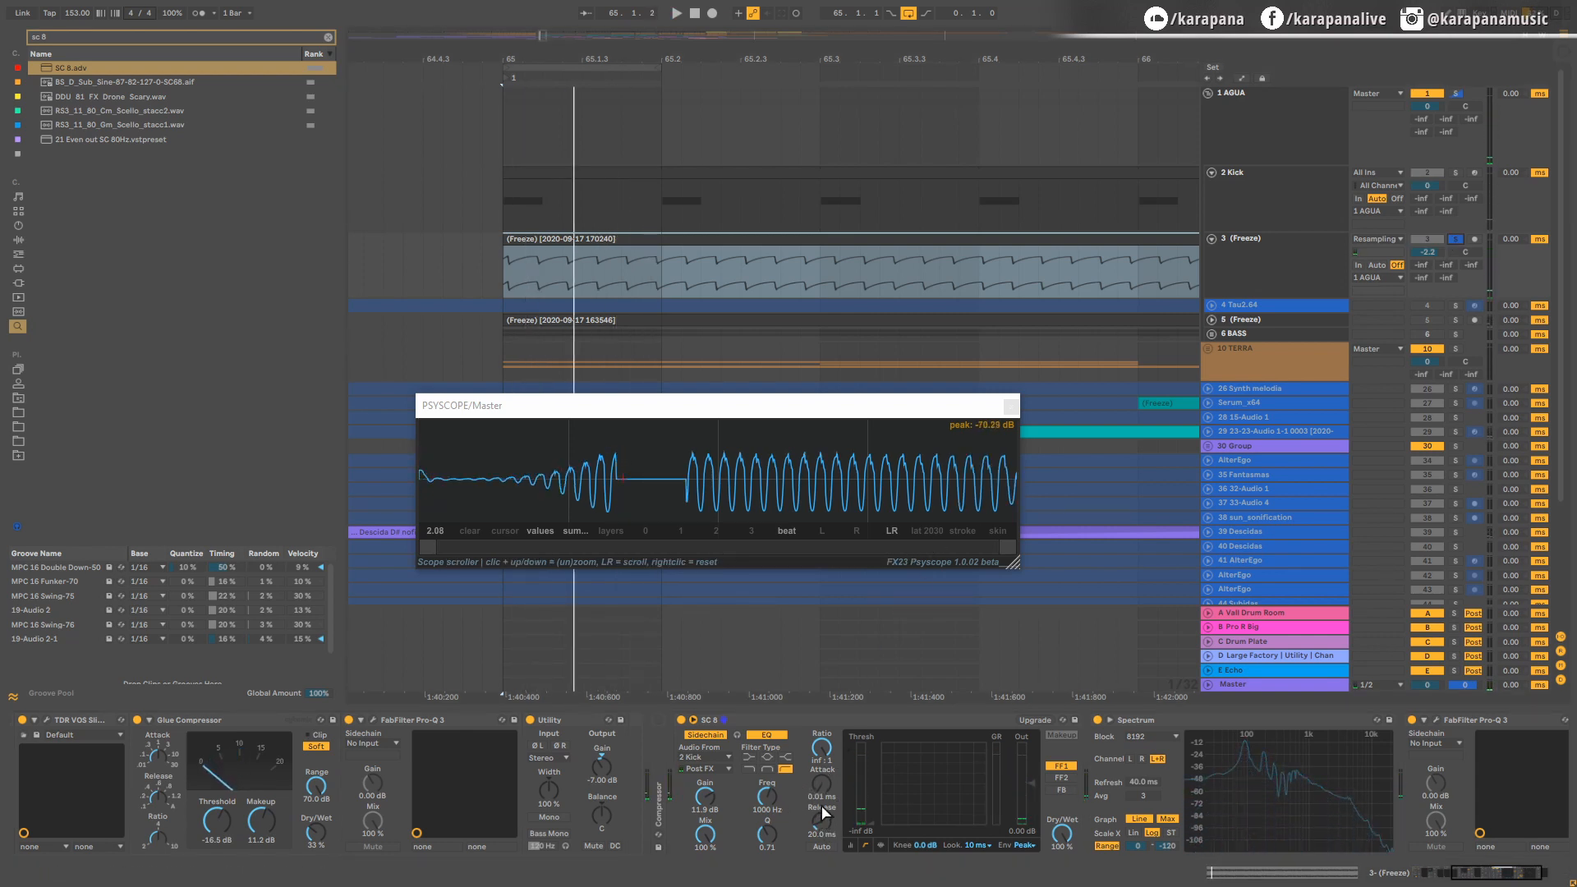
{"action": "key", "text": "space"}
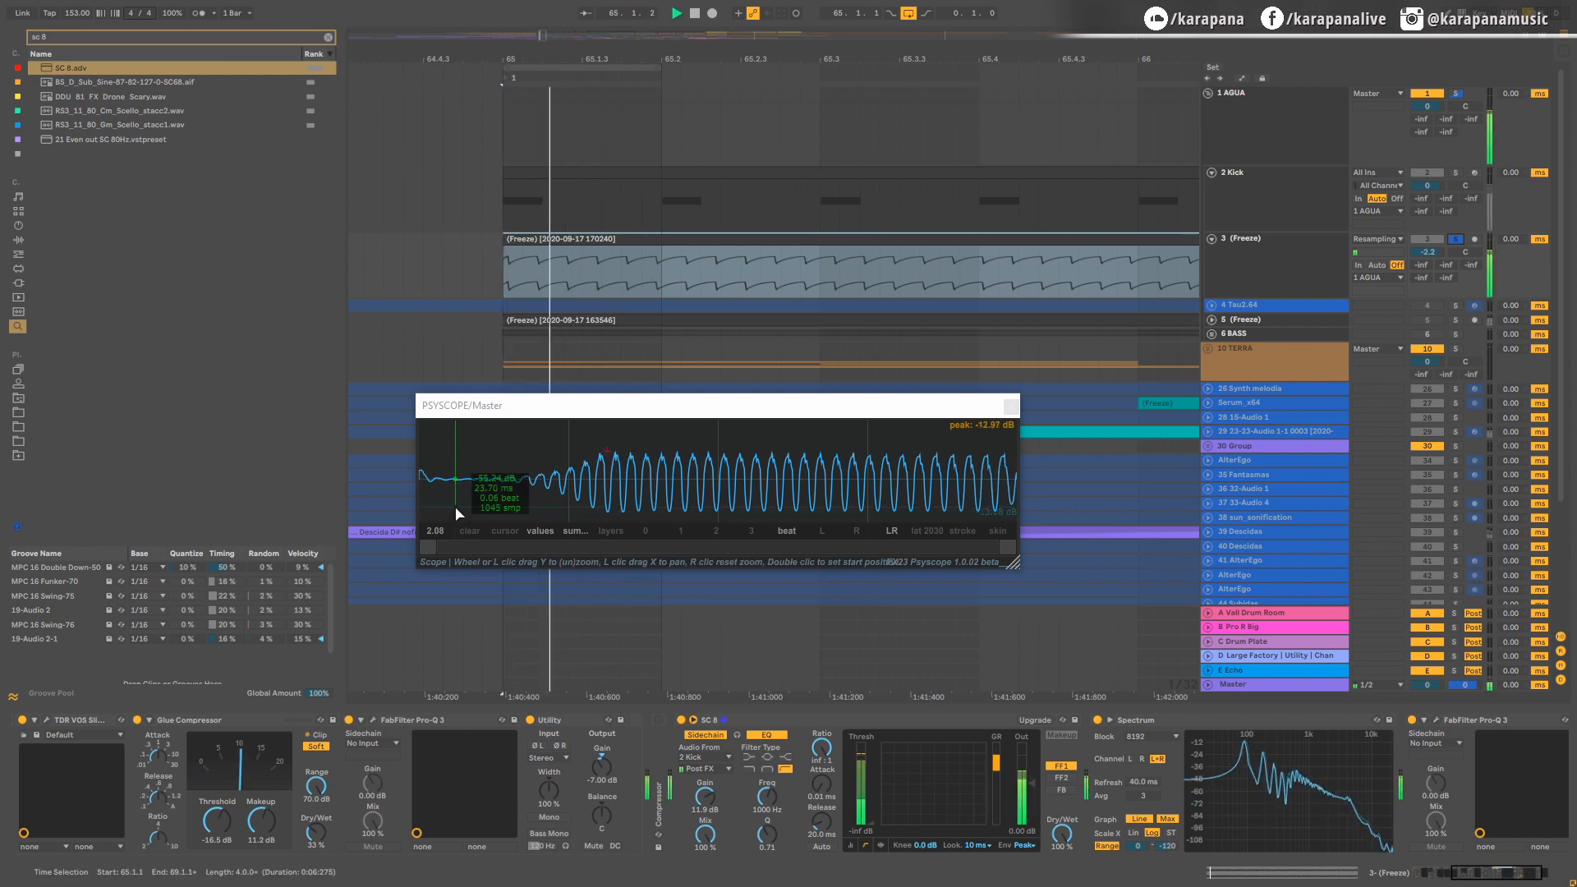
{"action": "key", "text": "space"}
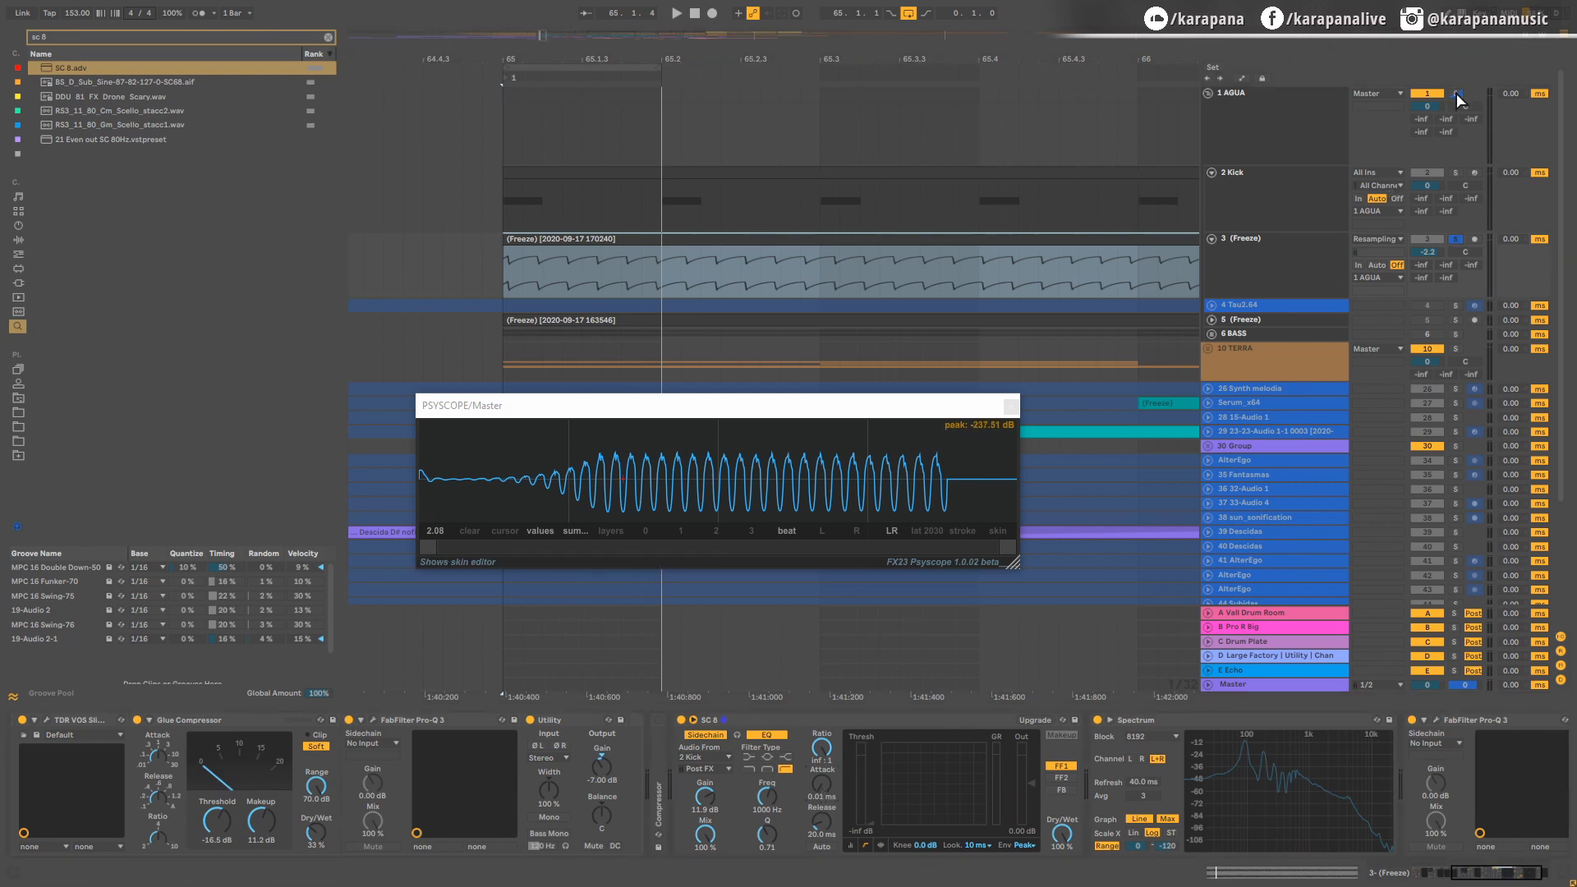
Step: Solo the whole AGUA group and try different release times and an 18 dB knee on the SC compressor during playback
{"action": "key", "text": "space"}
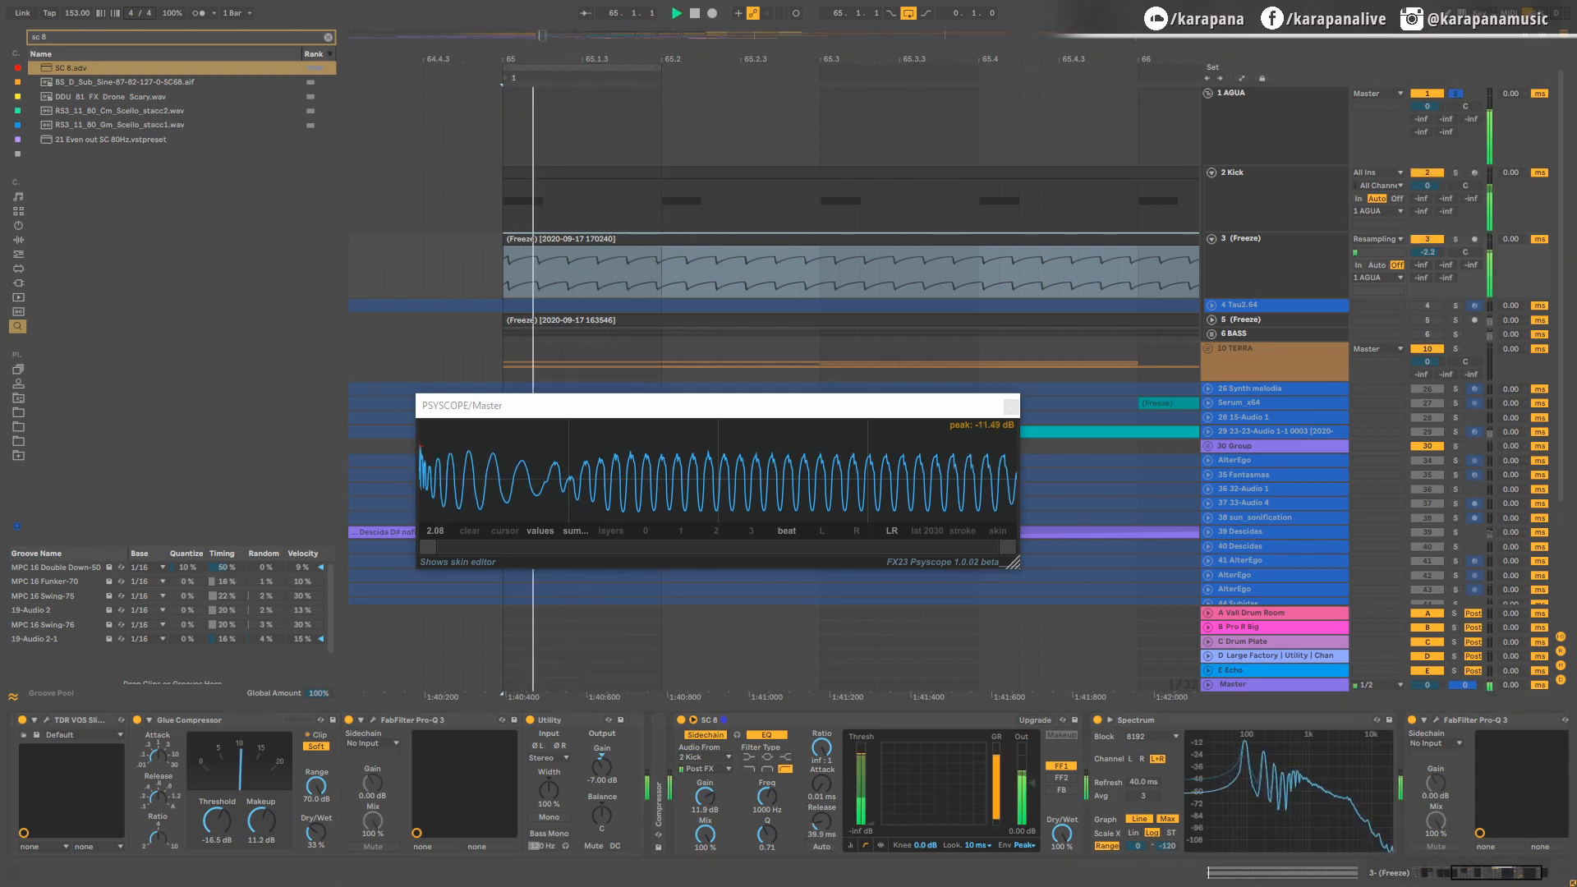
{"action": "key", "text": "space"}
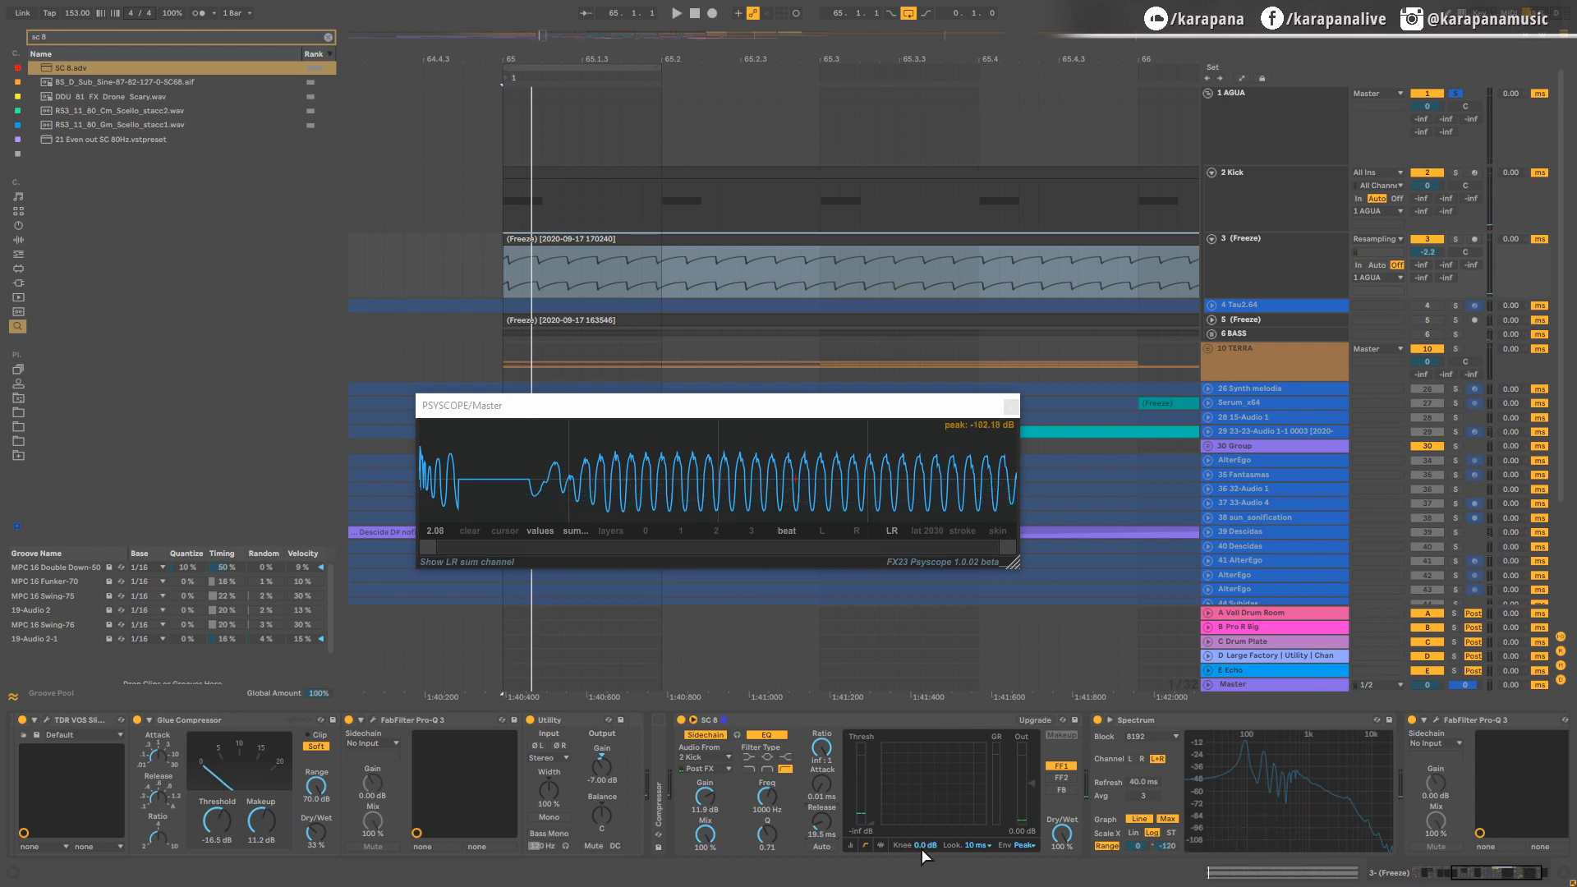
{"action": "left_click_drag", "start_coordinate": [926, 845], "coordinate": [925, 763]}
{"action": "key", "text": "space"}
{"action": "mouse_move", "coordinate": [822, 828]}
{"action": "left_mouse_down"}
{"action": "mouse_move", "coordinate": [822, 857]}
{"action": "mouse_move", "coordinate": [821, 813]}
{"action": "left_mouse_up"}
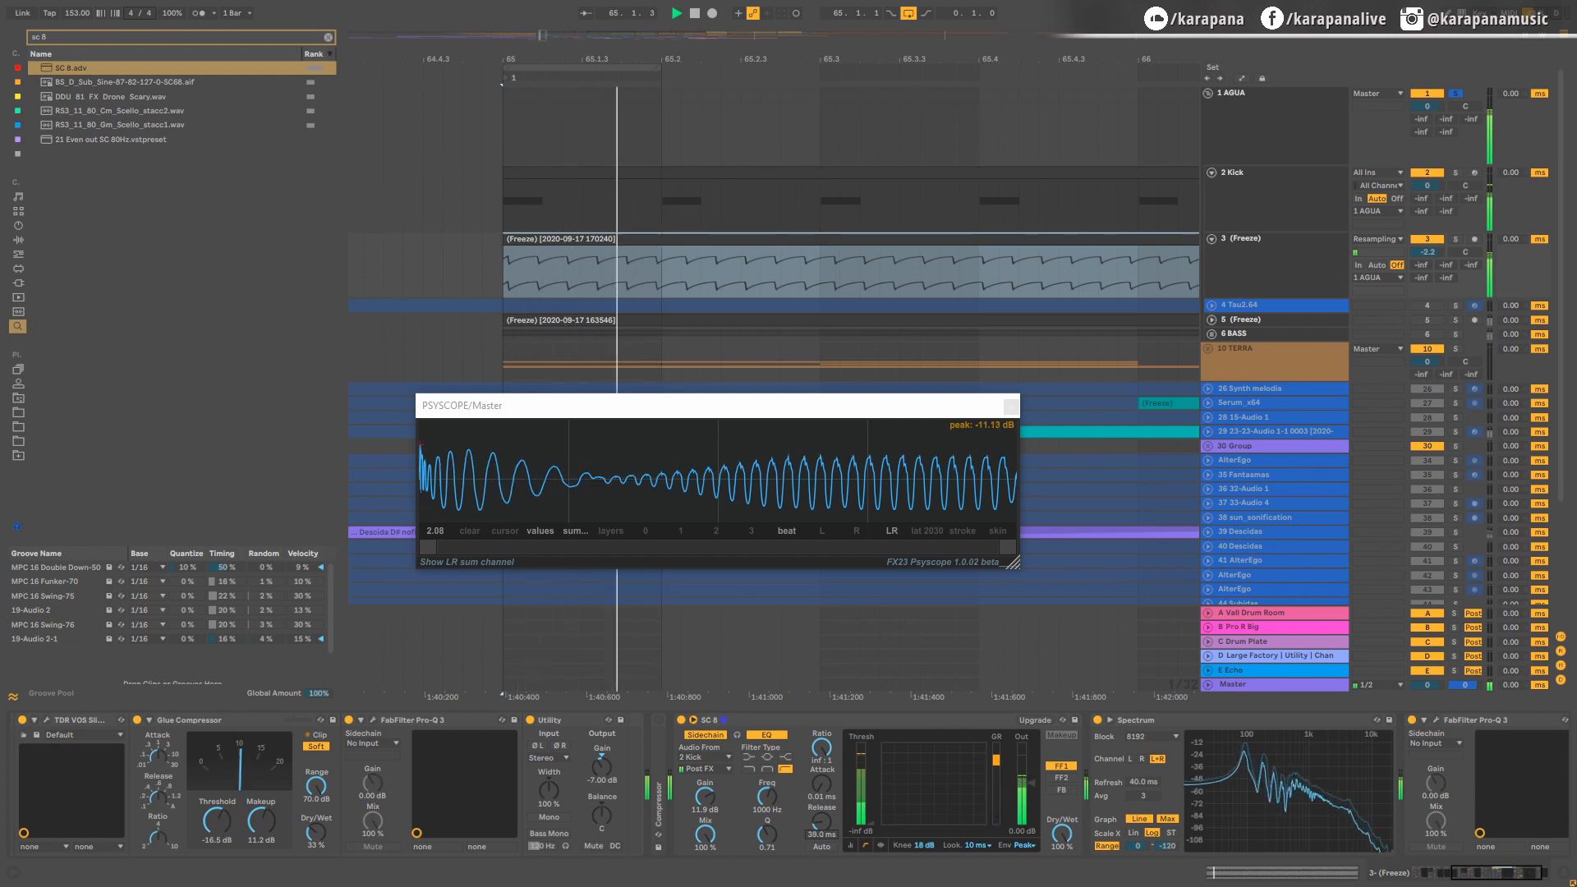
{"action": "key", "text": "space"}
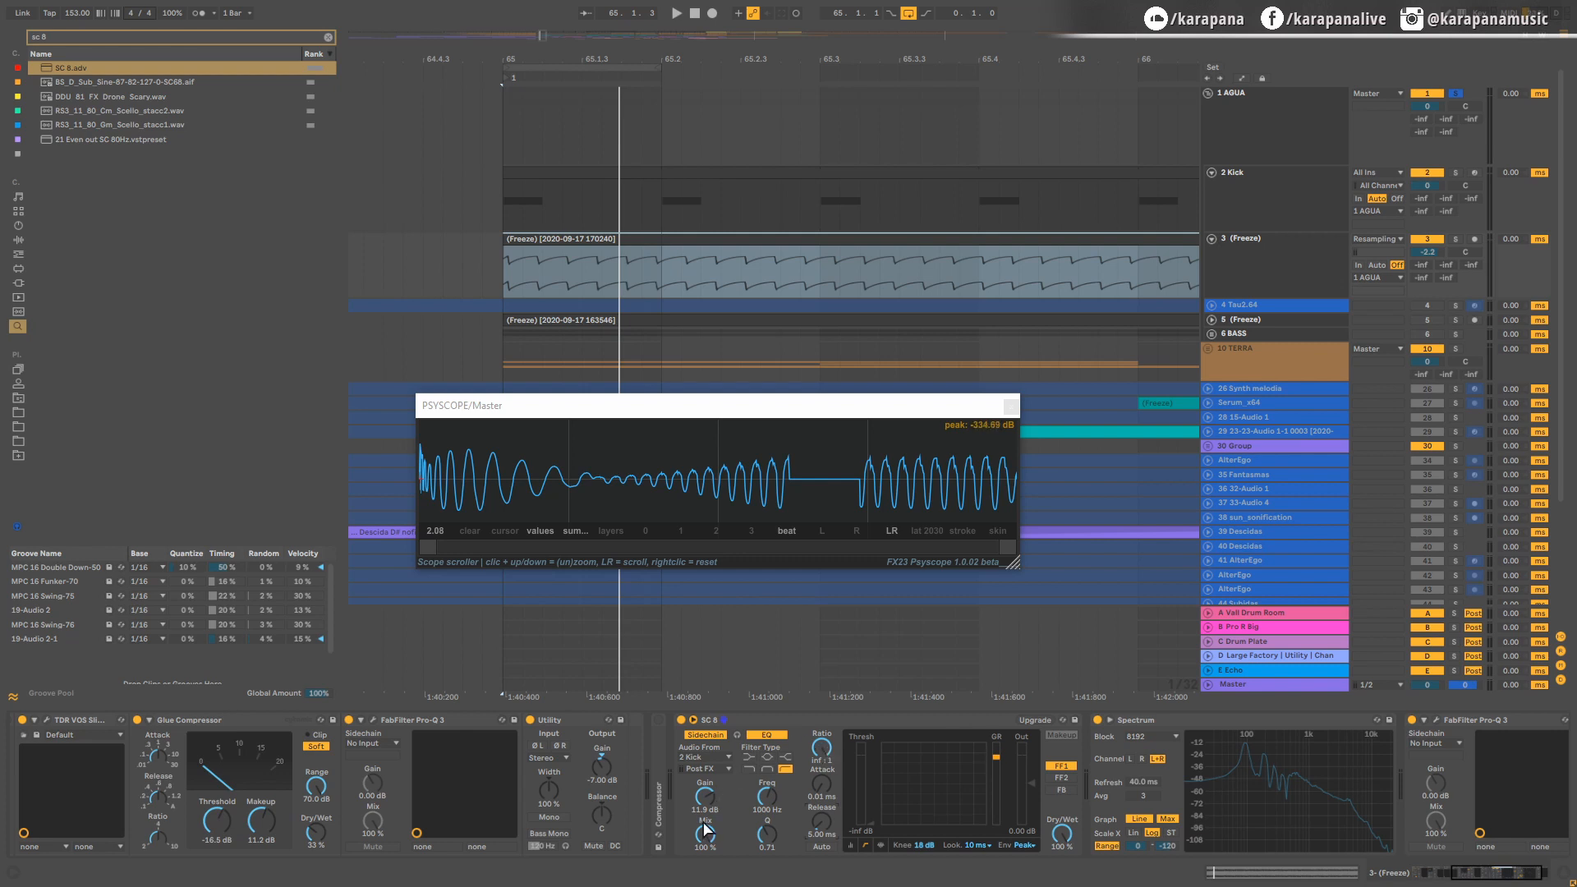
Step: Raise the SC compressor's sidechain gain to 13.2 dB while monitoring the AGUA group's waveform in playback
{"action": "key", "text": "space"}
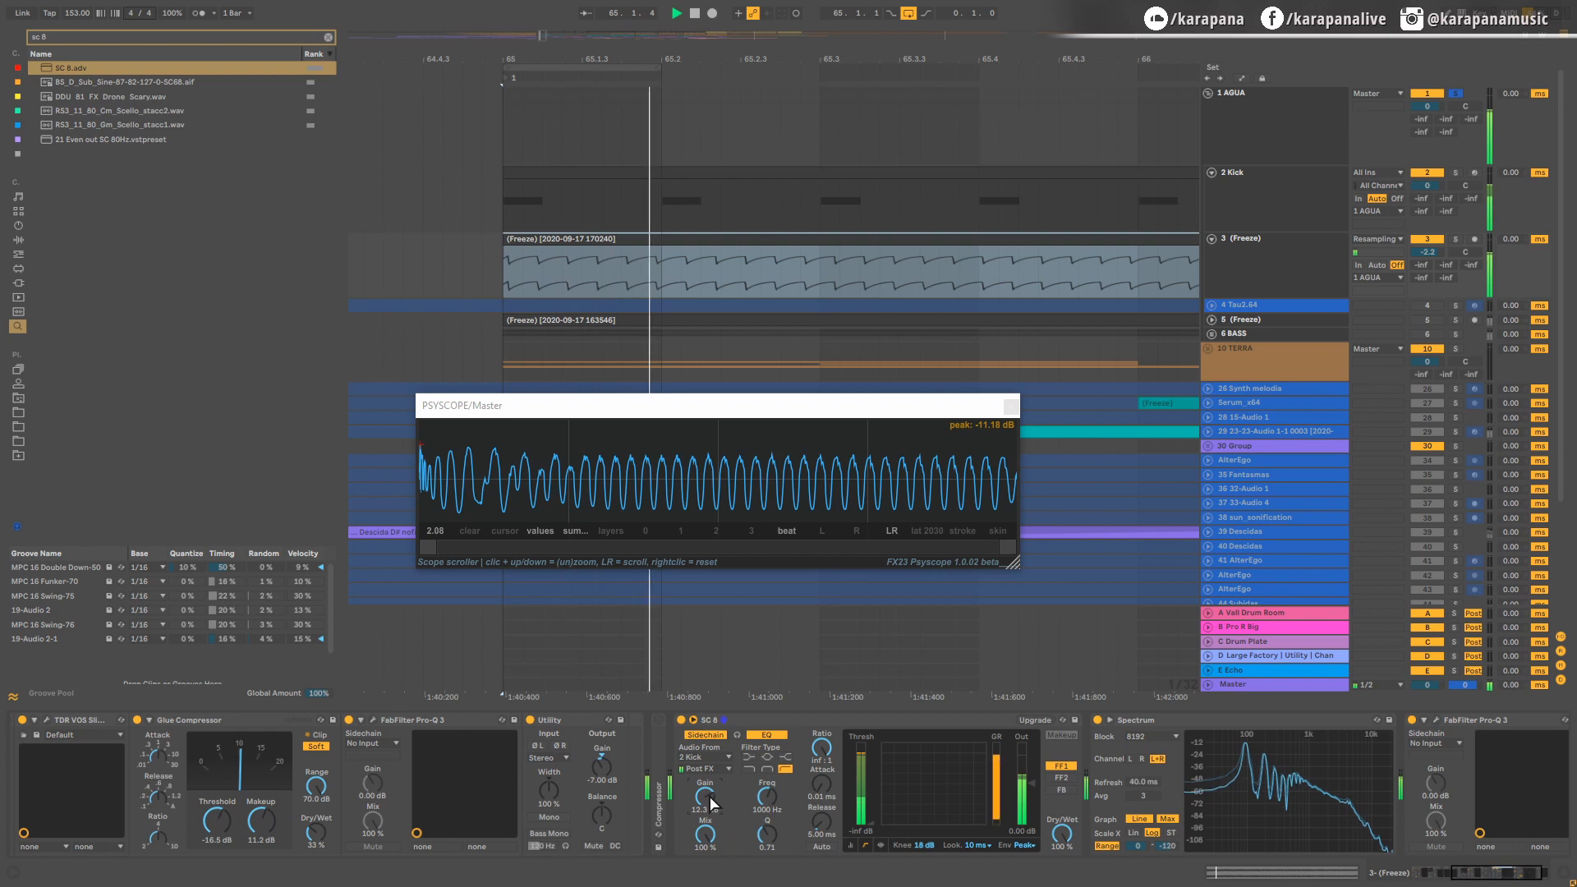
{"action": "left_click_drag", "start_coordinate": [705, 797], "coordinate": [704, 794]}
{"action": "key", "text": "space"}
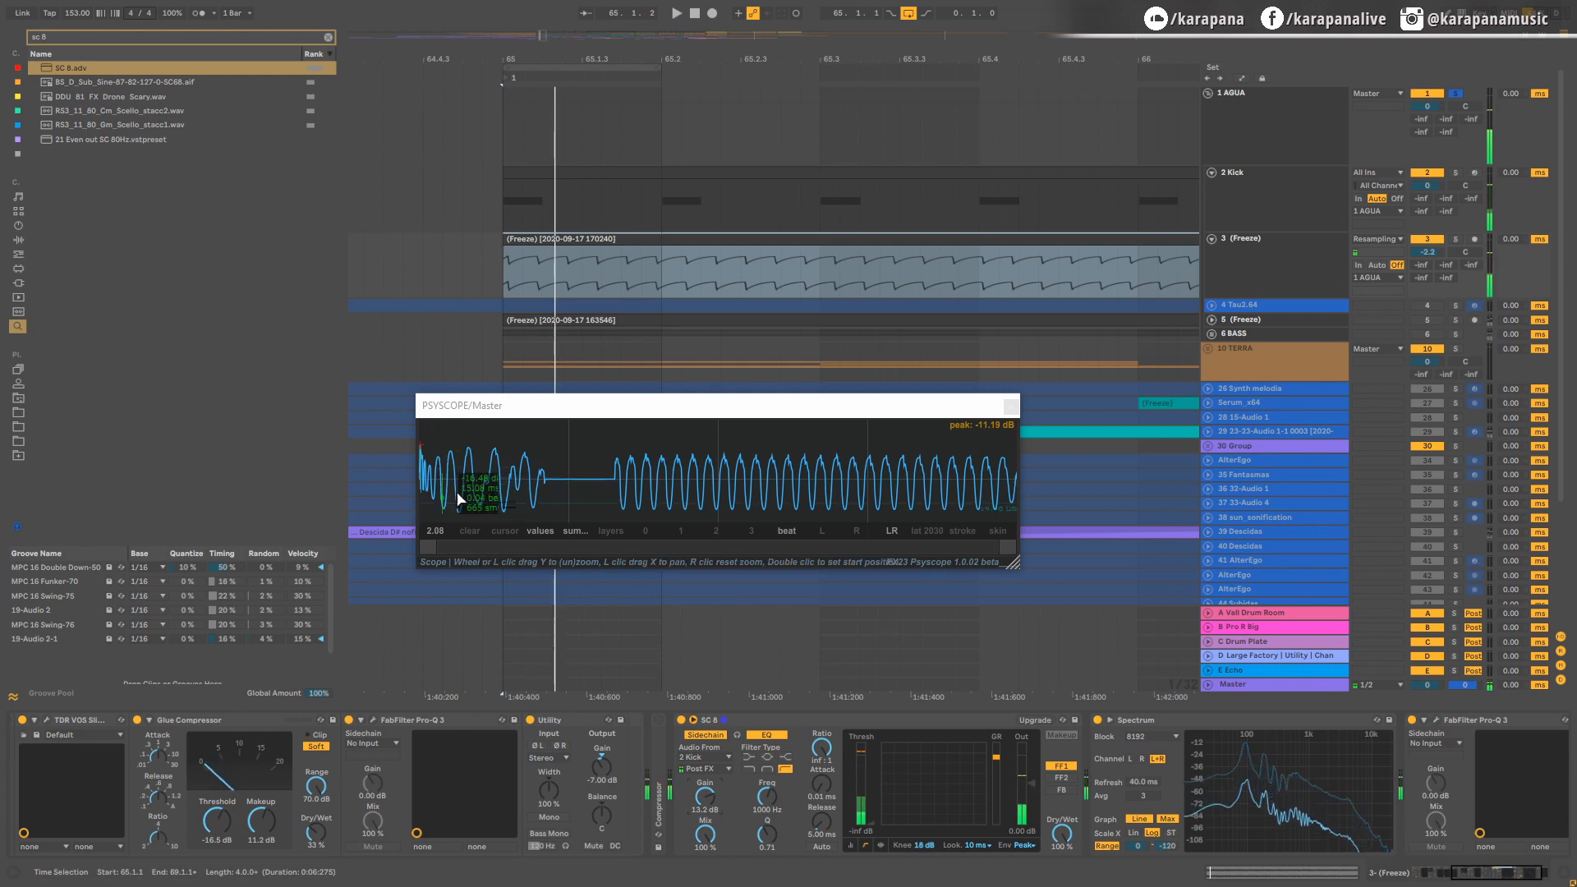
Step: With the bass soloed, set the SC compressor's release to 10.0 ms and knee to 0.0 dB, and restore the AGUA group solo
{"action": "left_click", "coordinate": [1455, 239]}
{"action": "key", "text": "space"}
{"action": "left_click_drag", "start_coordinate": [823, 829], "coordinate": [826, 820]}
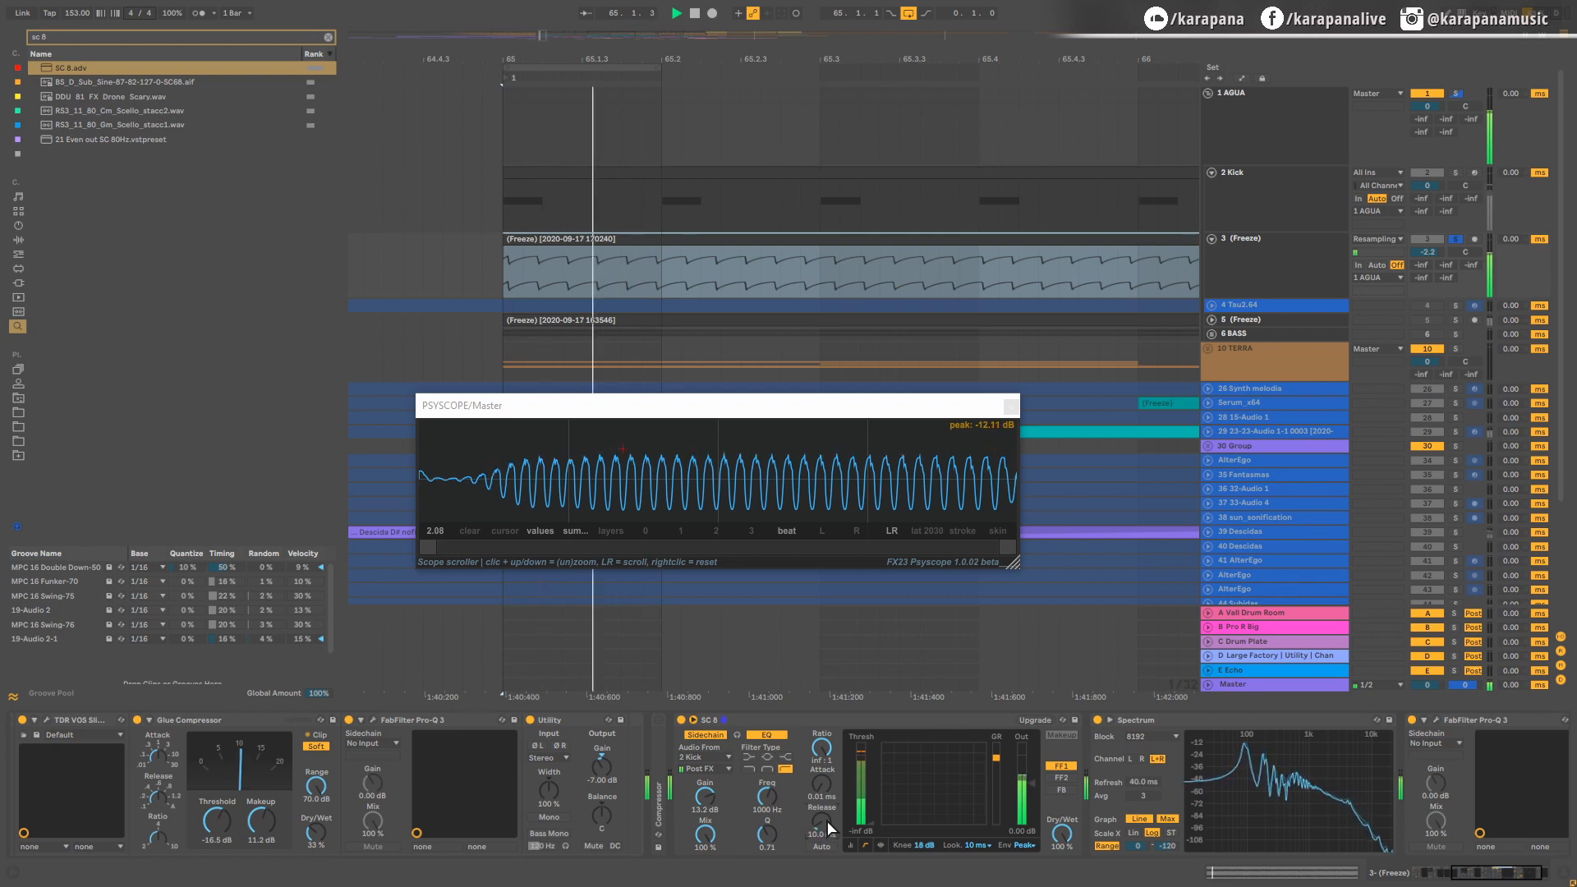
{"action": "left_click_drag", "start_coordinate": [925, 844], "coordinate": [925, 874]}
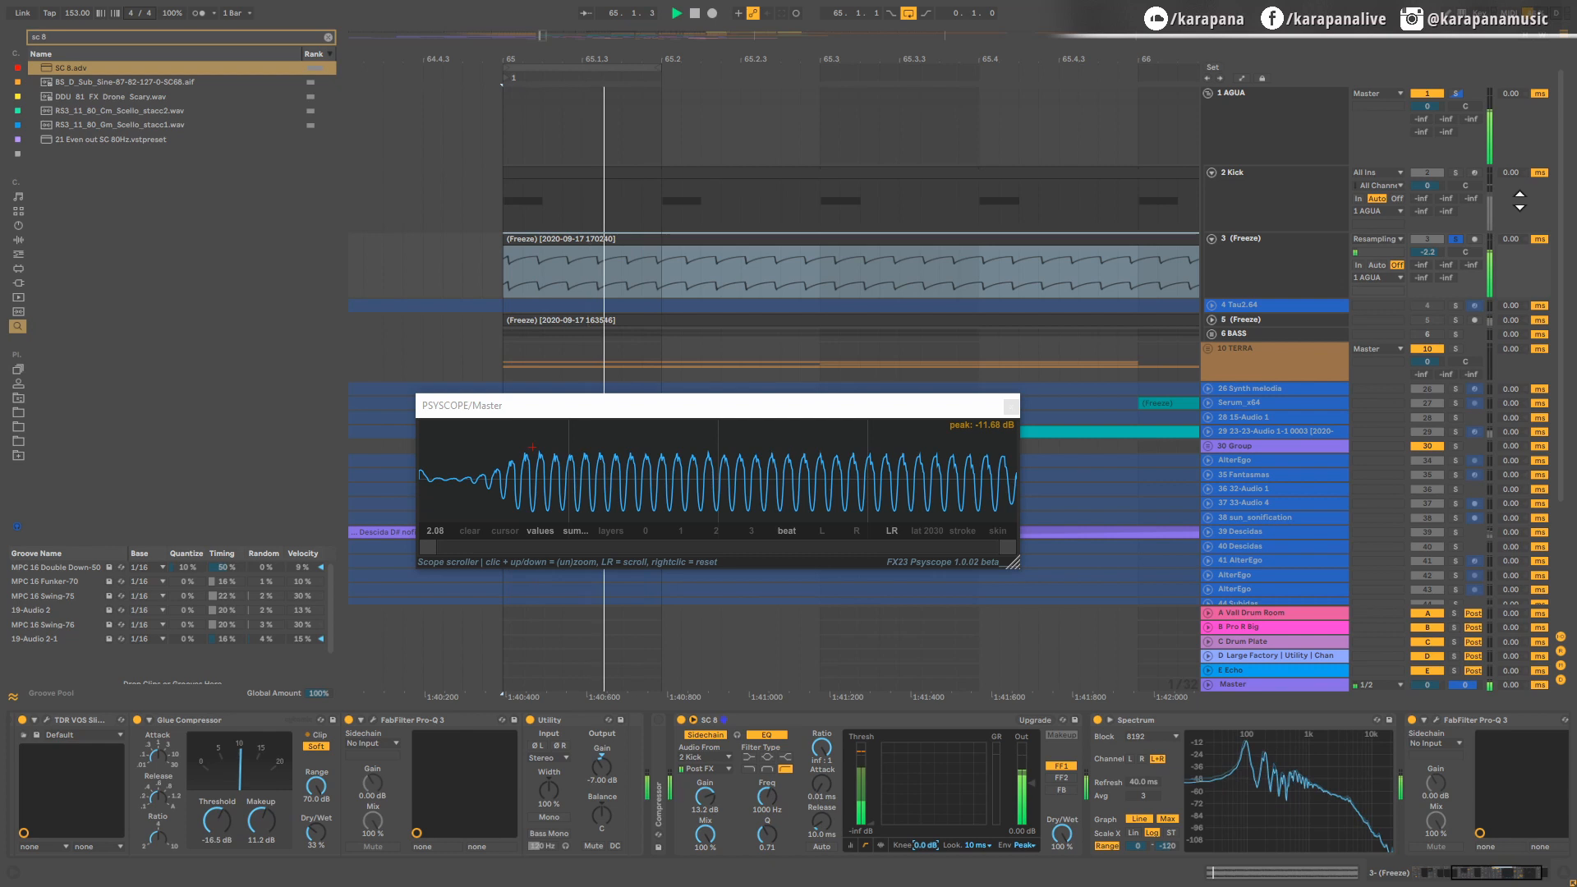
{"action": "left_click", "coordinate": [1455, 94]}
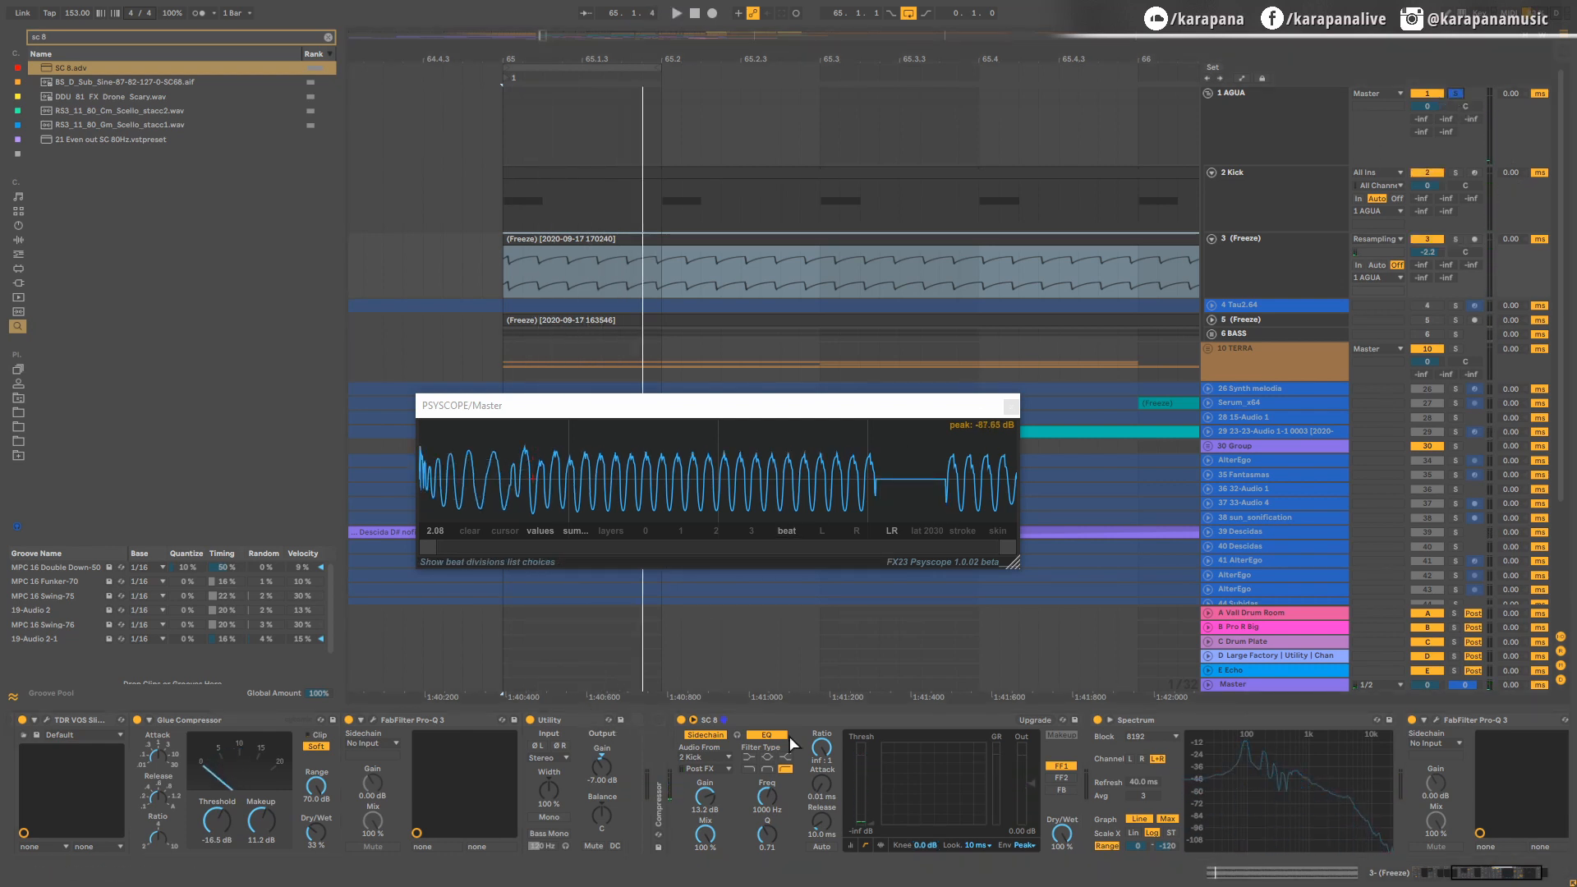
Step: Unfold and re-enable the first Compressor ahead of the SC one, and turn on its automatic release while checking looped playback
{"action": "double_click", "coordinate": [658, 720]}
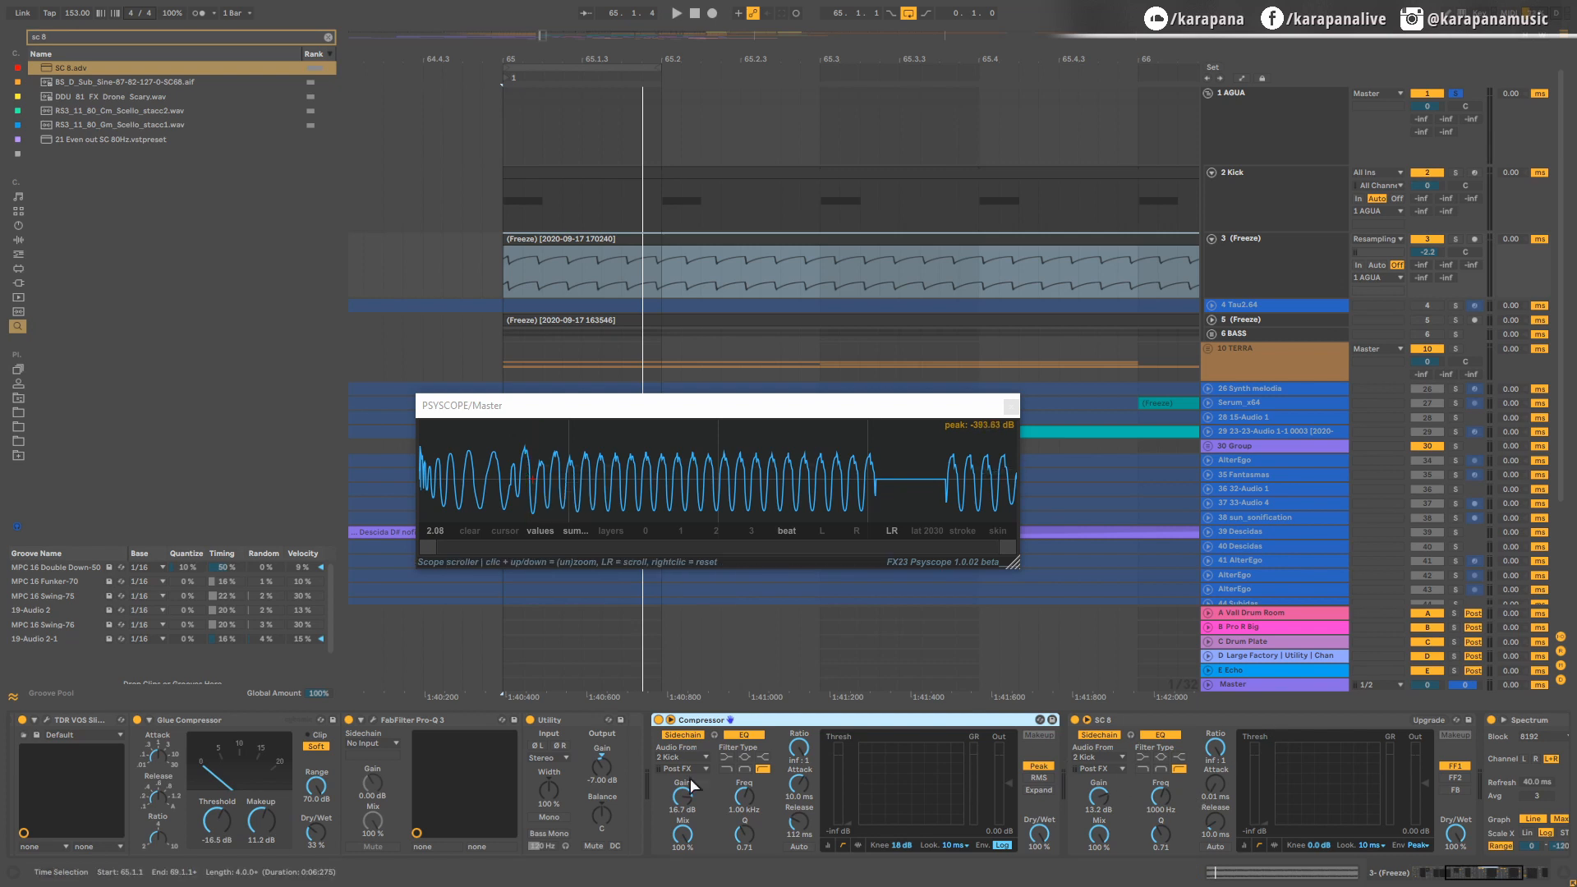
{"action": "key", "text": "space"}
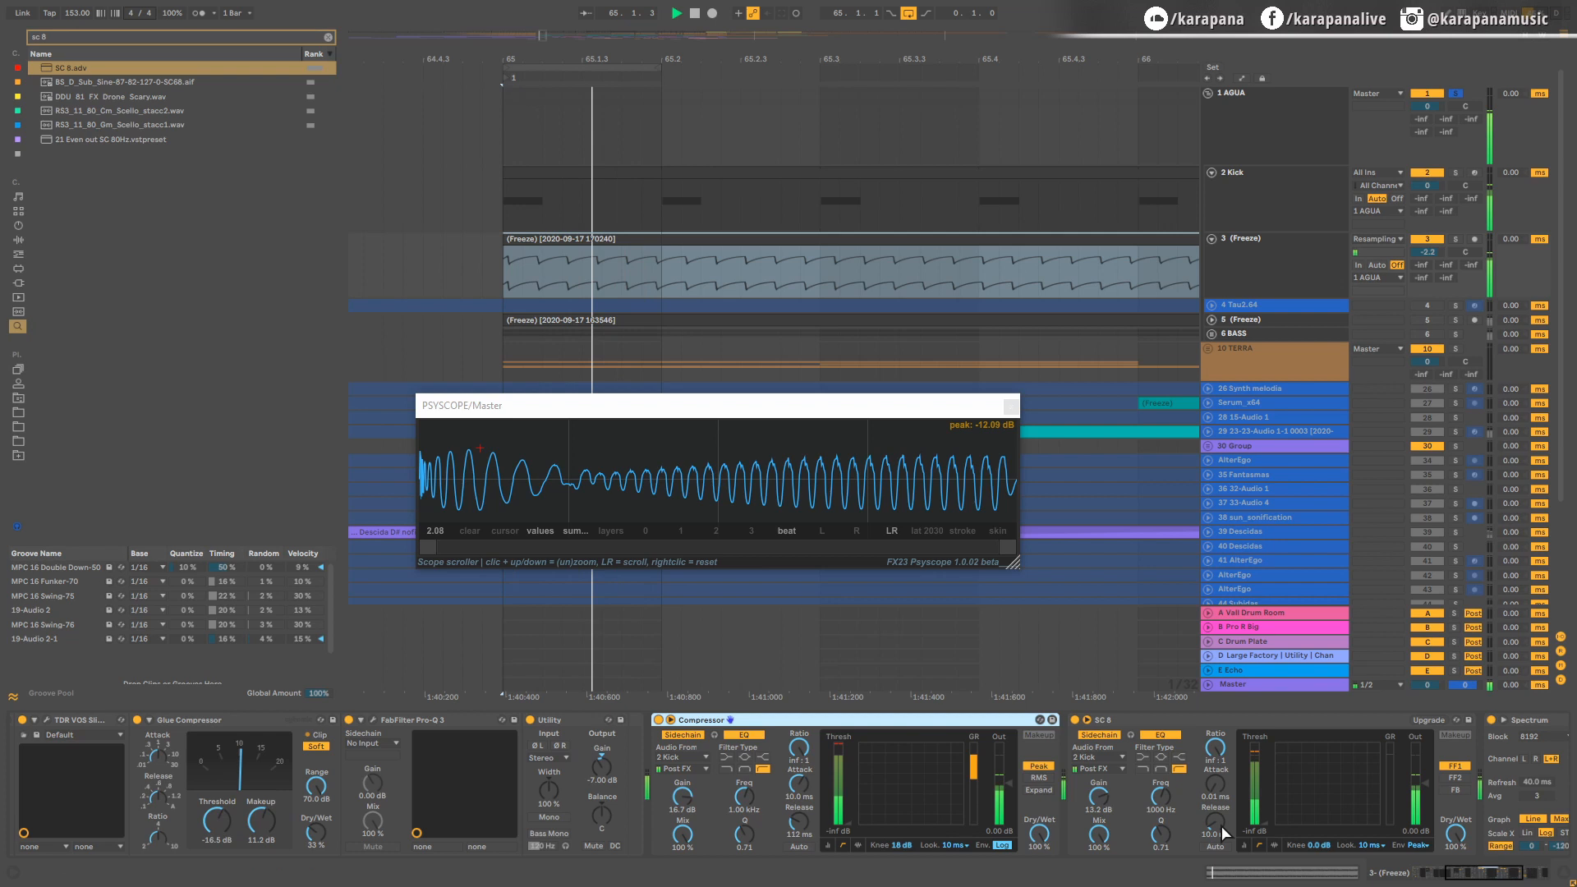
{"action": "key", "text": "space"}
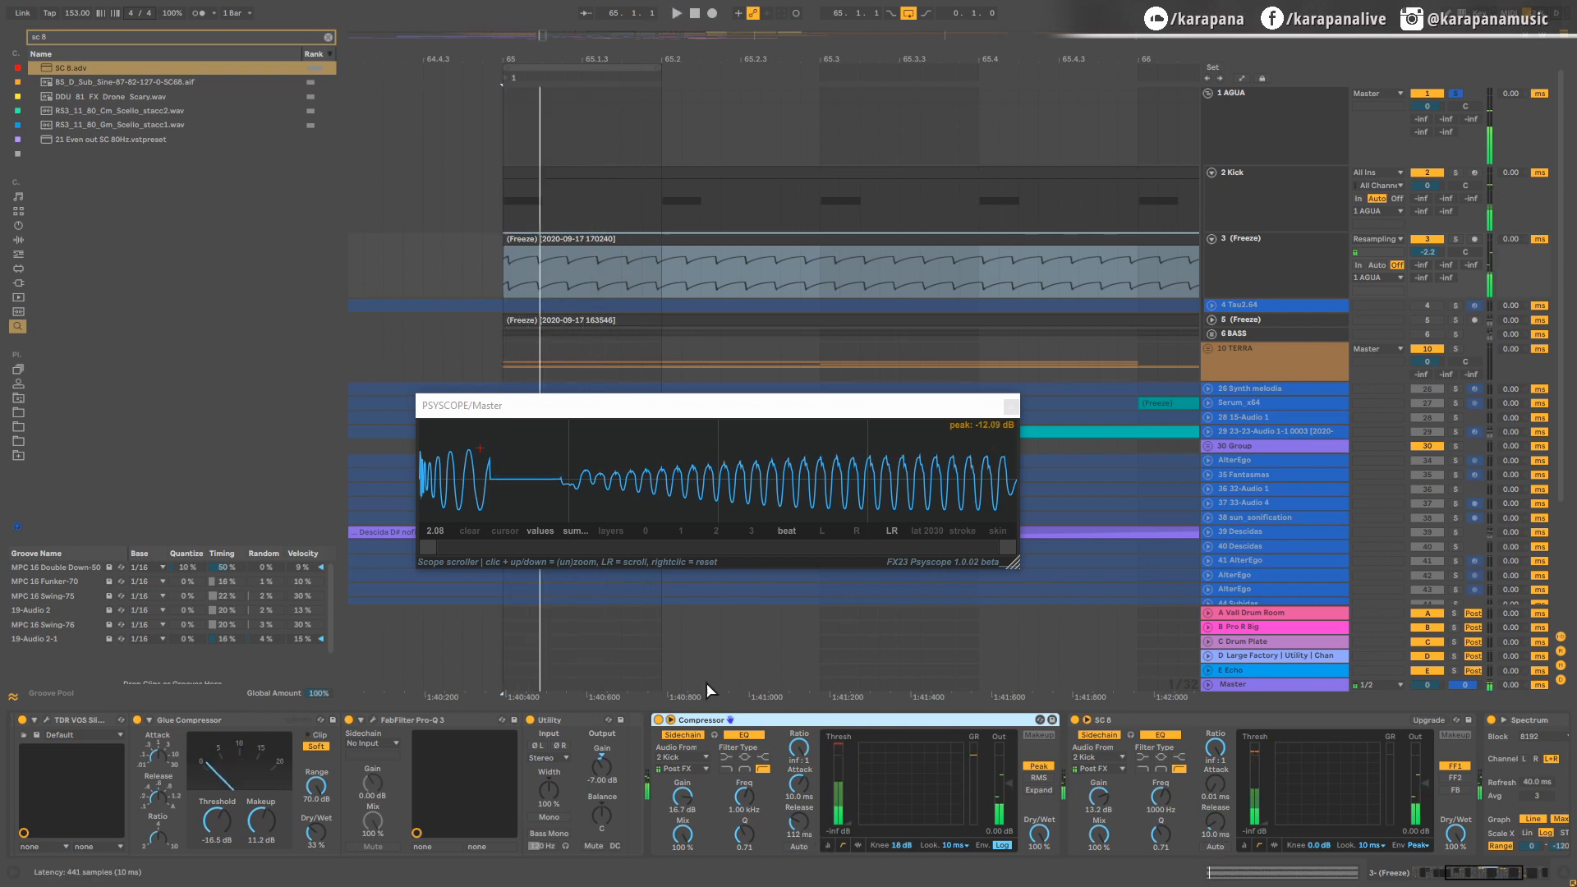
{"action": "left_click", "coordinate": [794, 844]}
{"action": "key", "text": "space"}
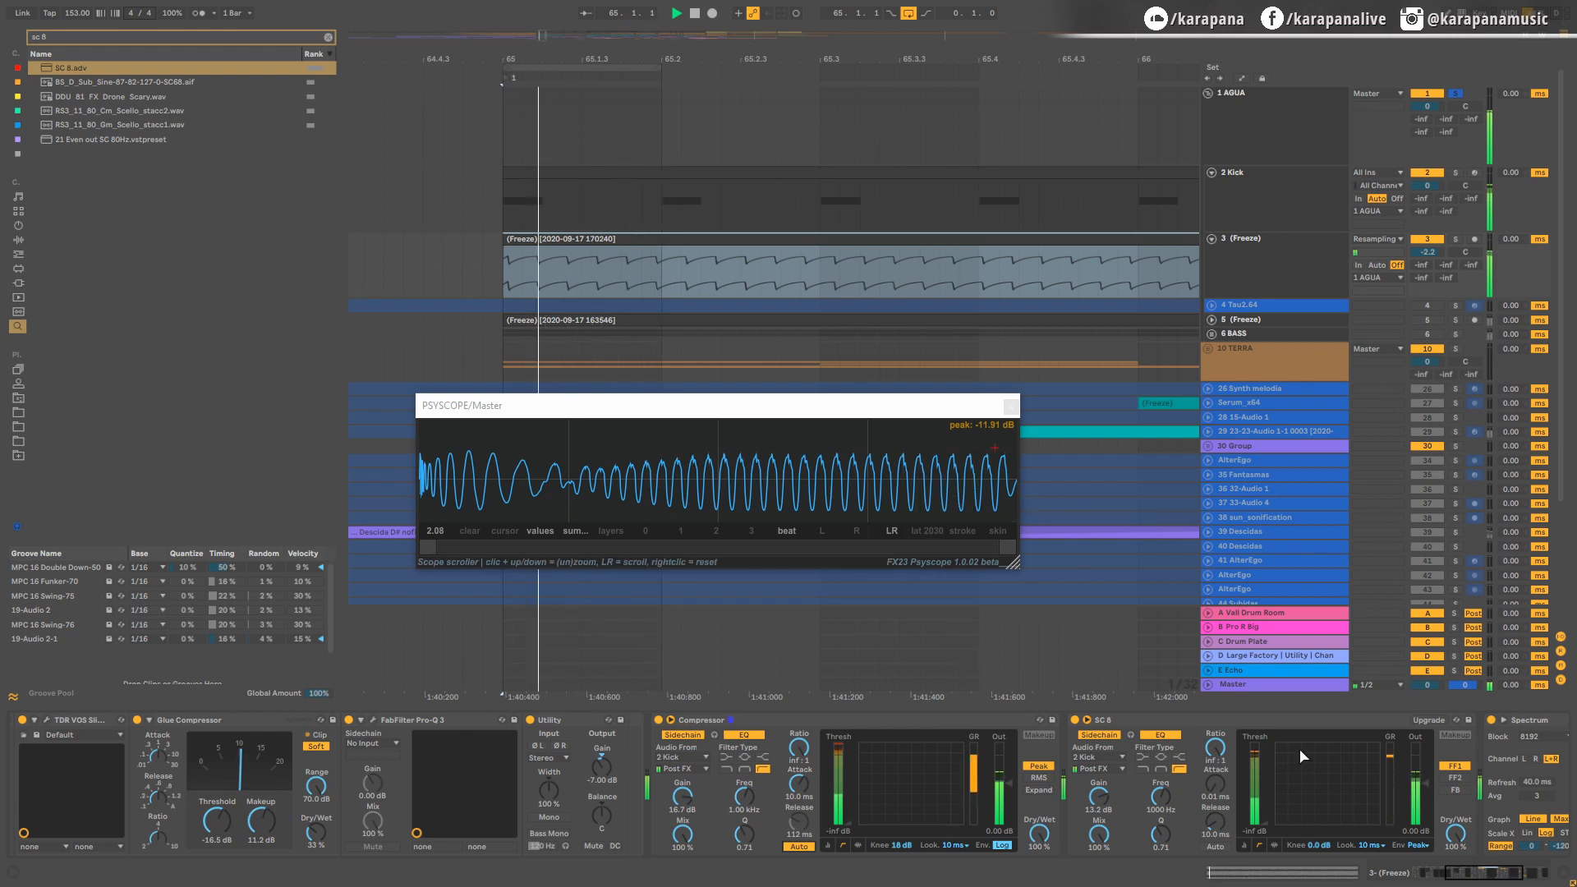
Step: Lower the first Compressor's sidechain gain to 16.0 dB while watching the kick and bass waveform in playback
{"action": "scroll", "coordinate": [1476, 877], "scroll_direction": "down", "scroll_amount": 5}
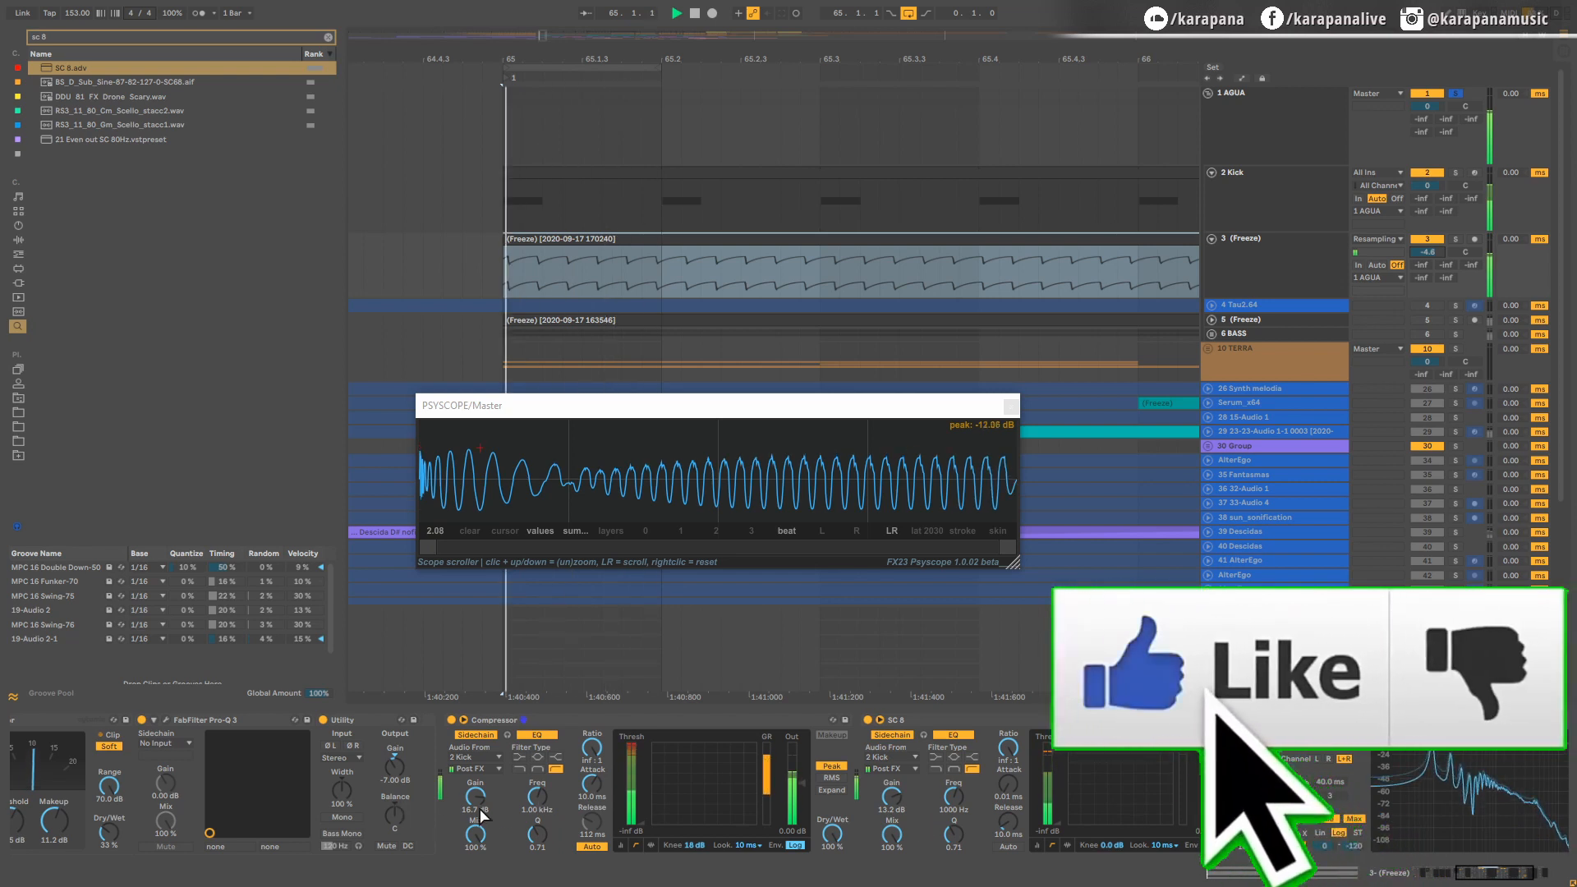
{"action": "mouse_move", "coordinate": [475, 800]}
{"action": "left_mouse_down"}
{"action": "mouse_move", "coordinate": [474, 763]}
{"action": "mouse_move", "coordinate": [476, 808]}
{"action": "left_mouse_up"}
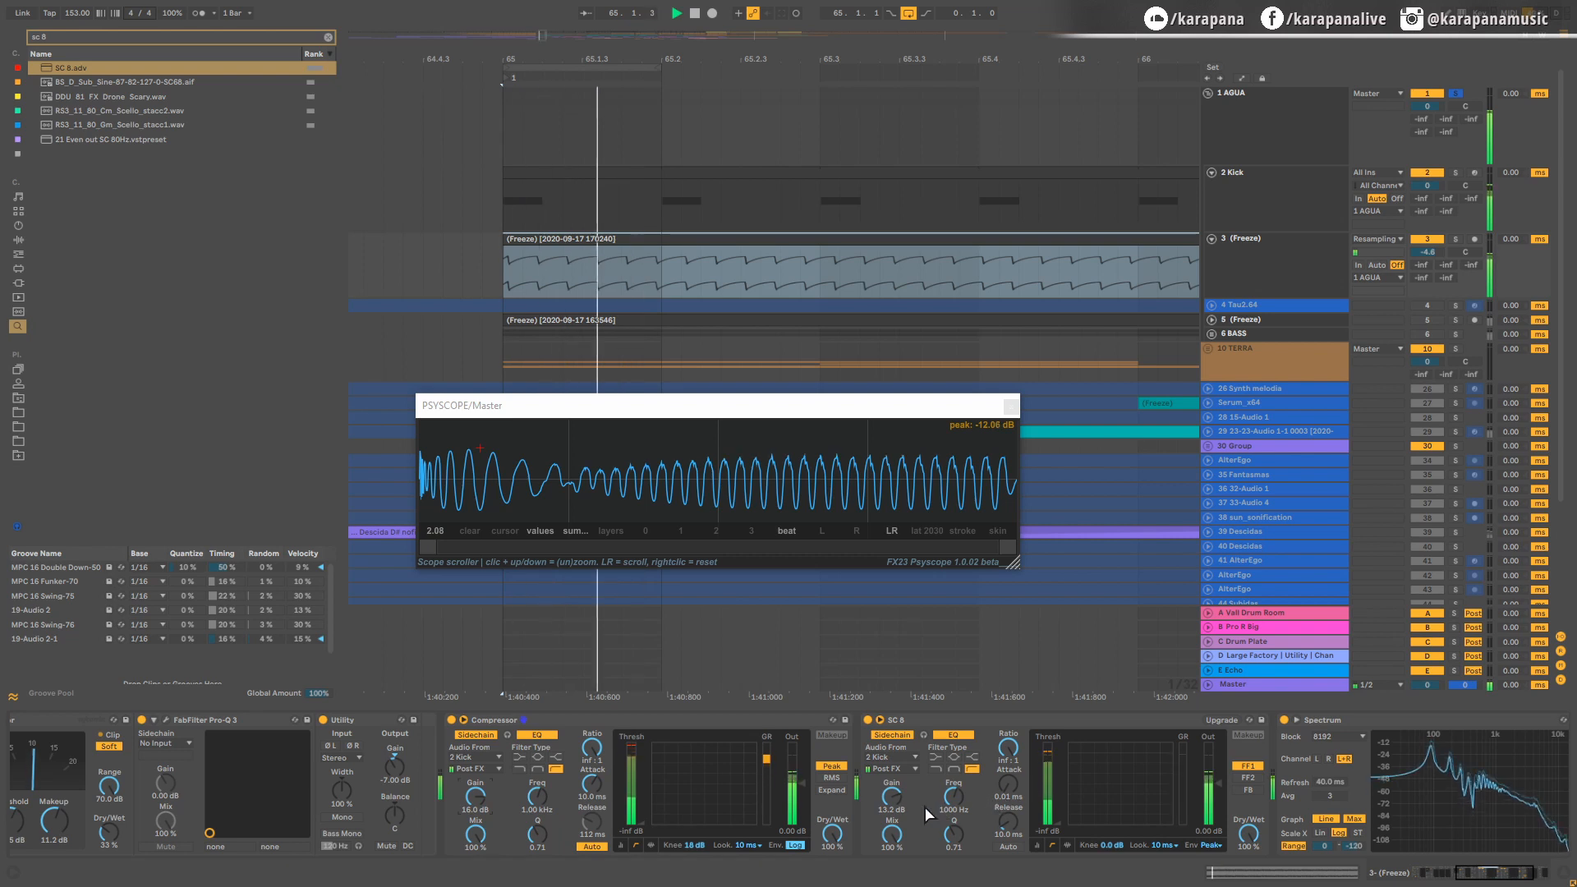
{"action": "left_click_drag", "start_coordinate": [907, 785], "coordinate": [907, 778]}
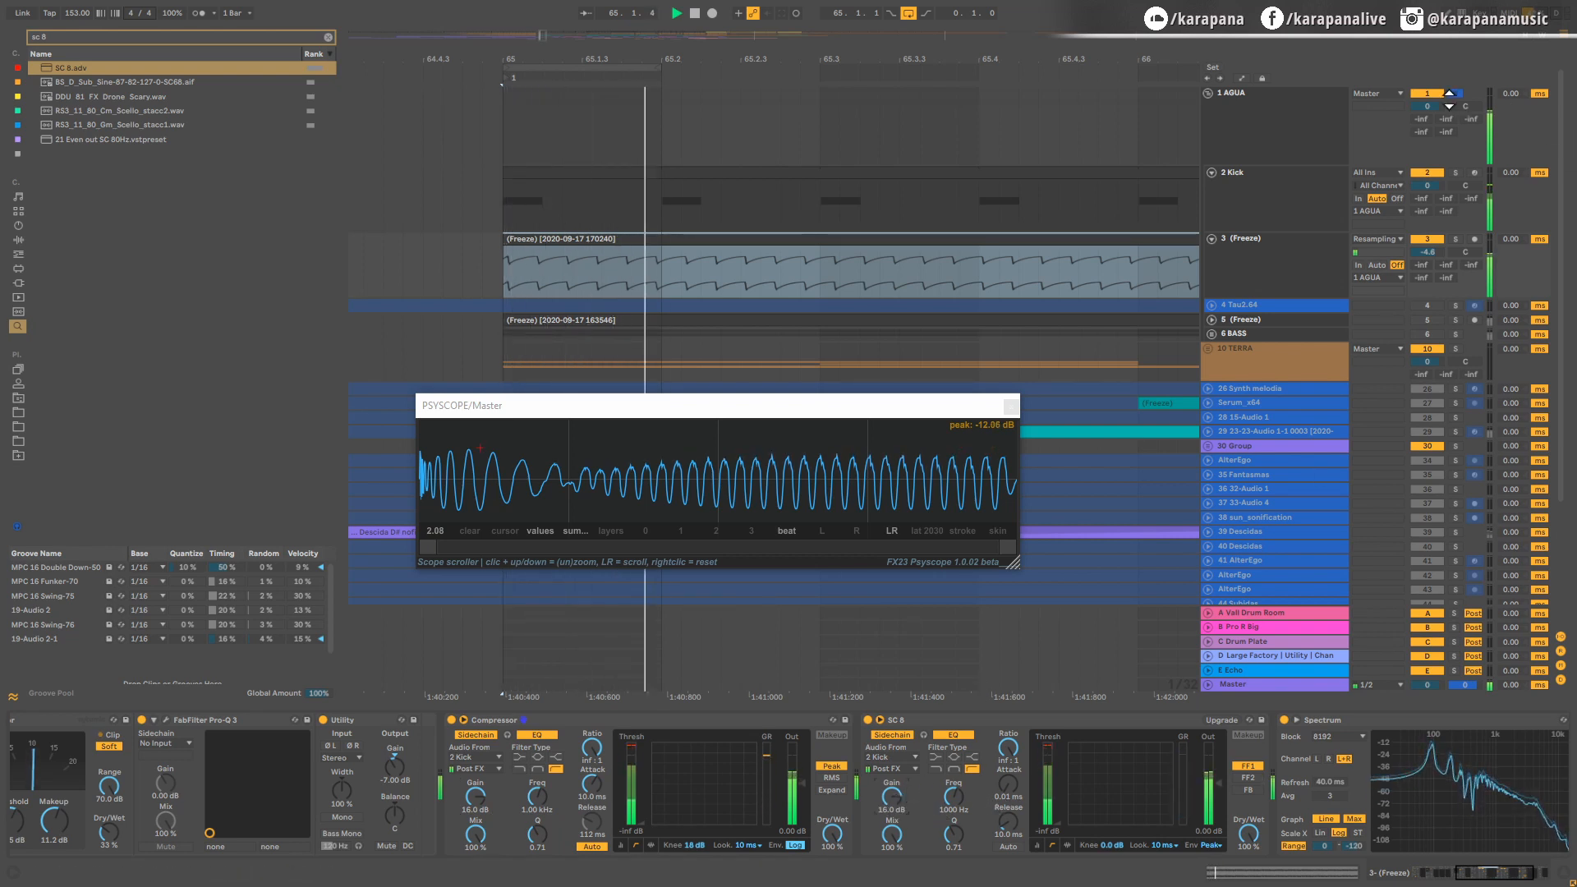
{"action": "key", "text": "space"}
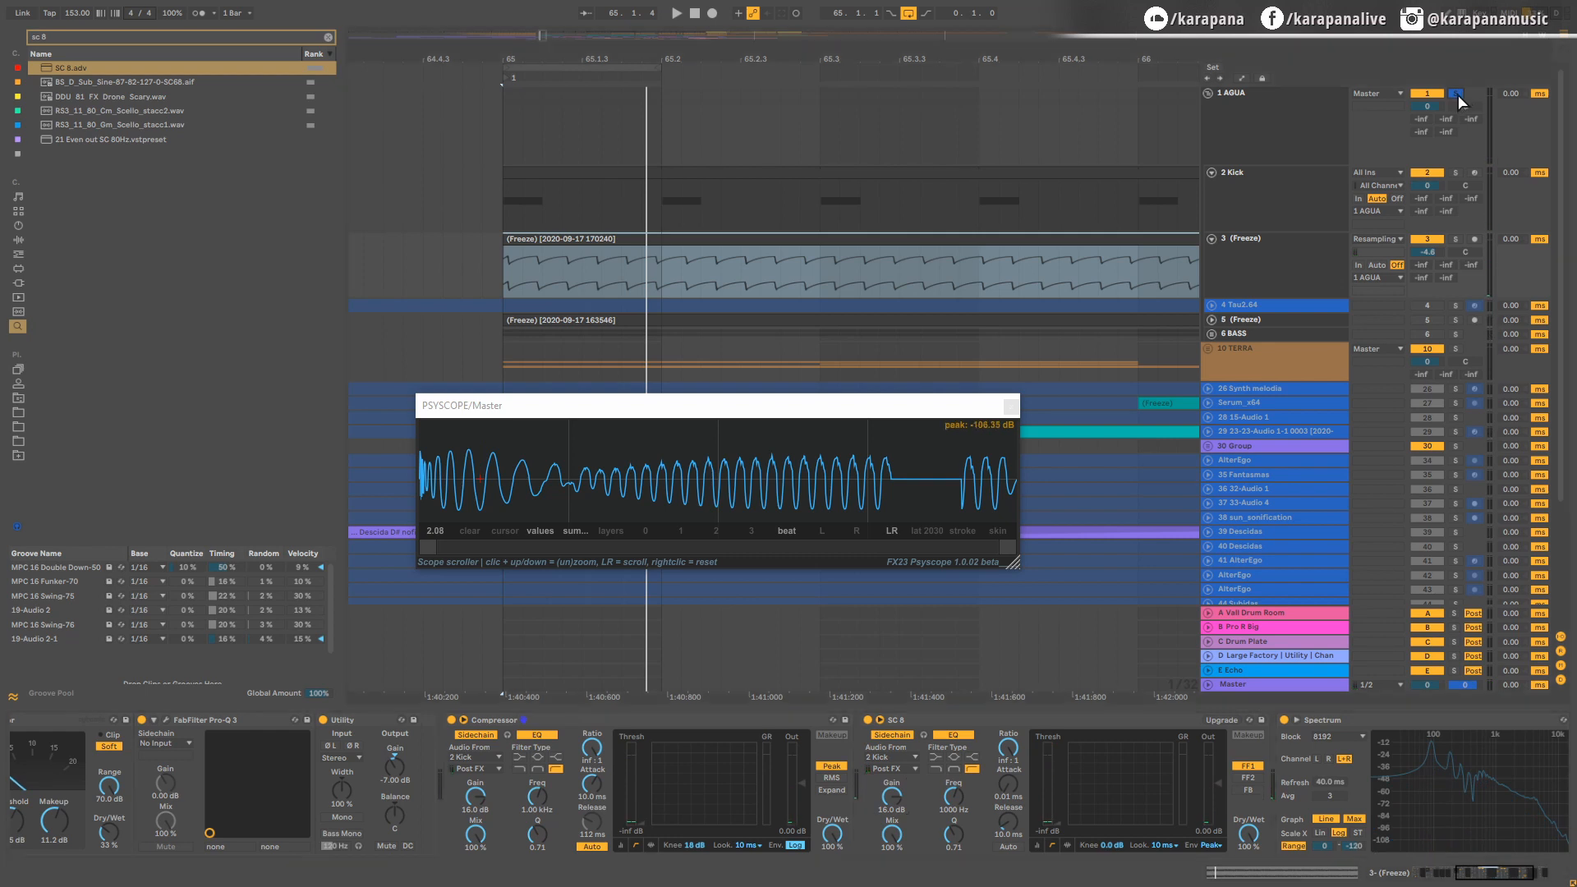
Step: Unsolo the AGUA group and play the full arrangement from 65.1.1, briefly comparing it with the group soloed
{"action": "left_click", "coordinate": [1454, 92]}
{"action": "left_click", "coordinate": [499, 139]}
{"action": "key", "text": "space"}
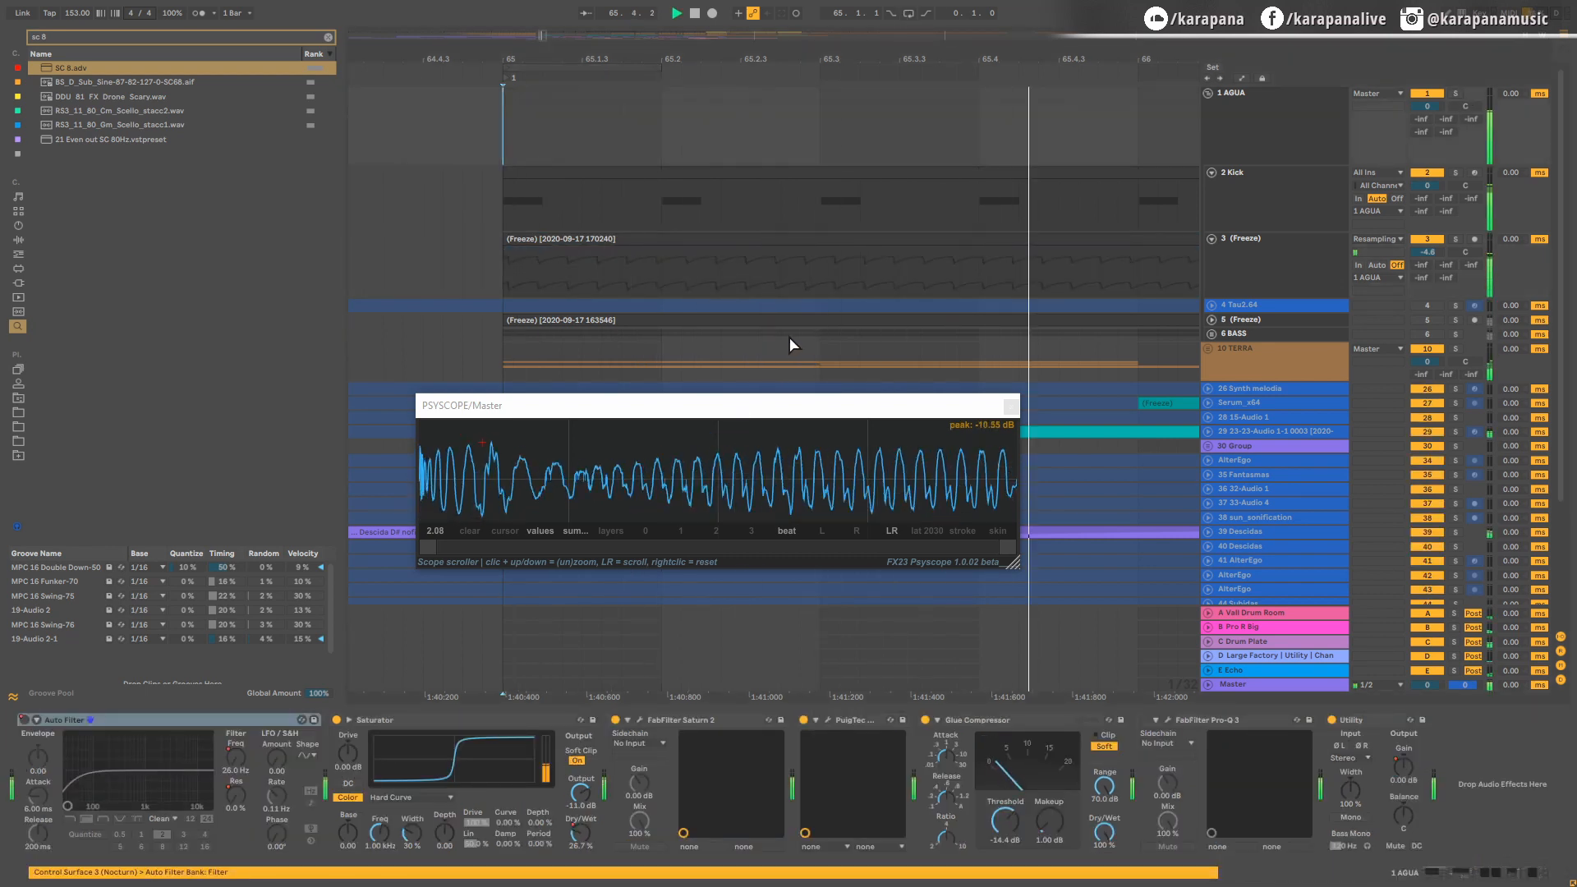
{"action": "scroll", "coordinate": [788, 337], "scroll_direction": "down", "scroll_amount": 5}
{"action": "left_click_drag", "start_coordinate": [817, 276], "coordinate": [729, 275]}
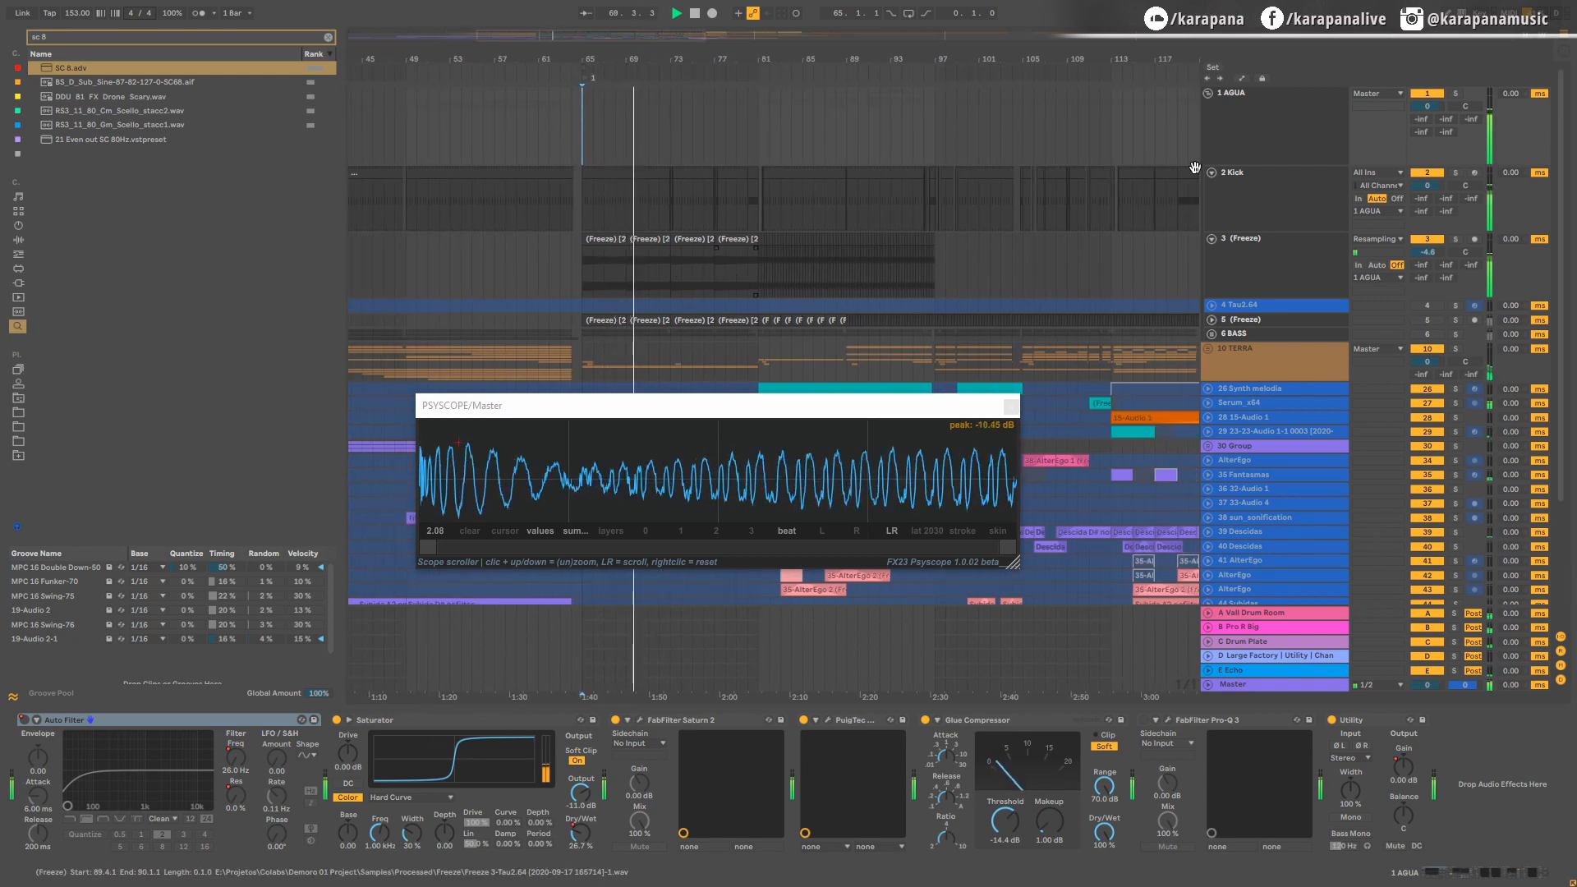
{"action": "left_click", "coordinate": [1454, 92]}
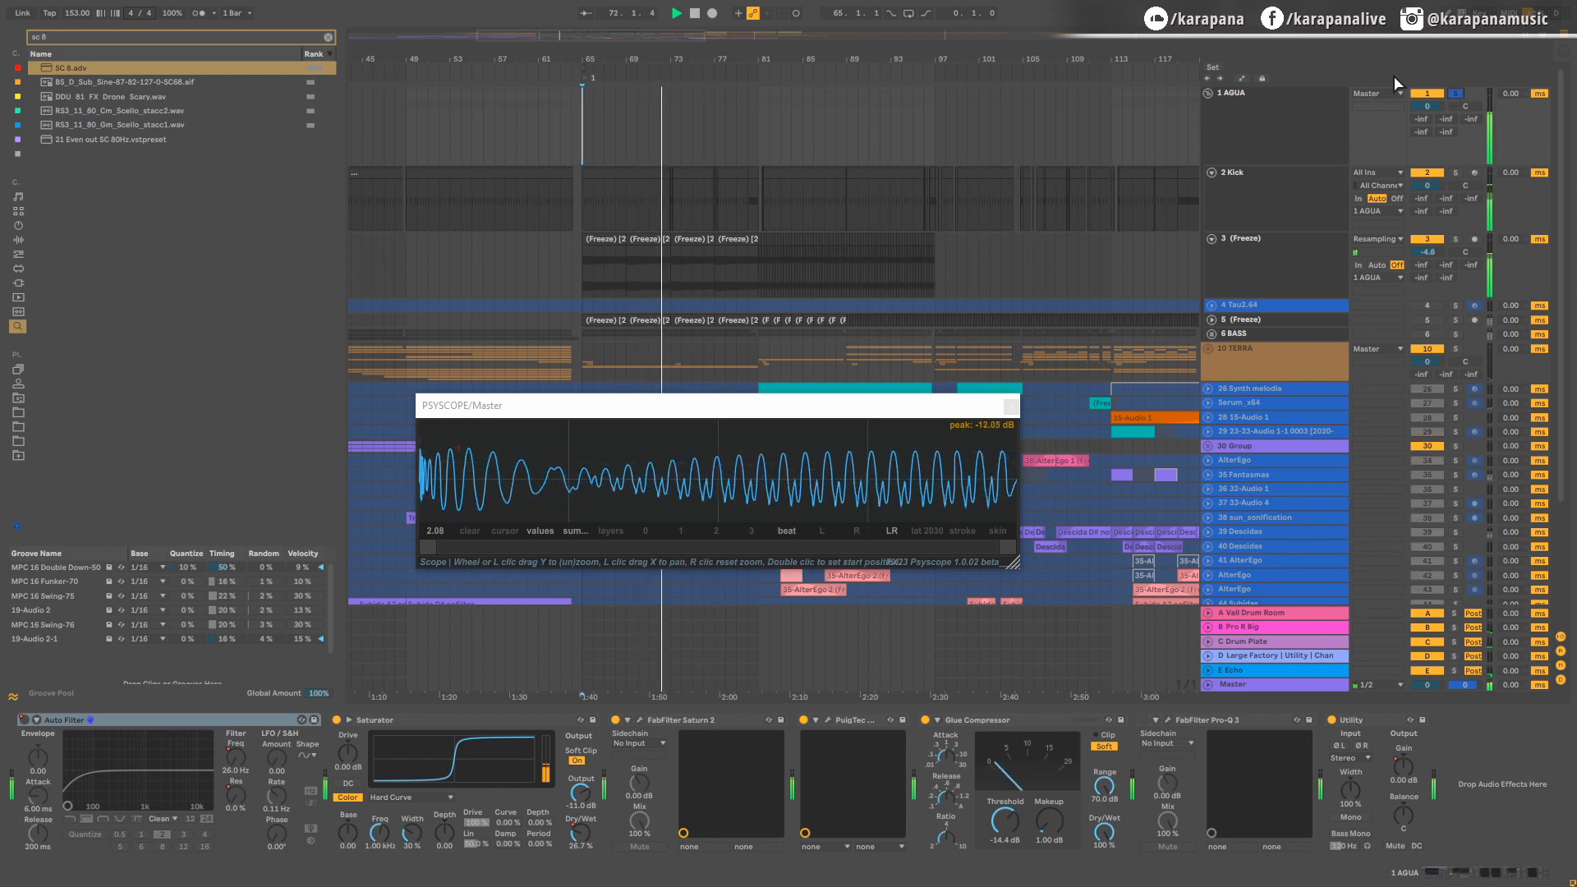
{"action": "key", "text": "space"}
{"action": "left_click", "coordinate": [1456, 94]}
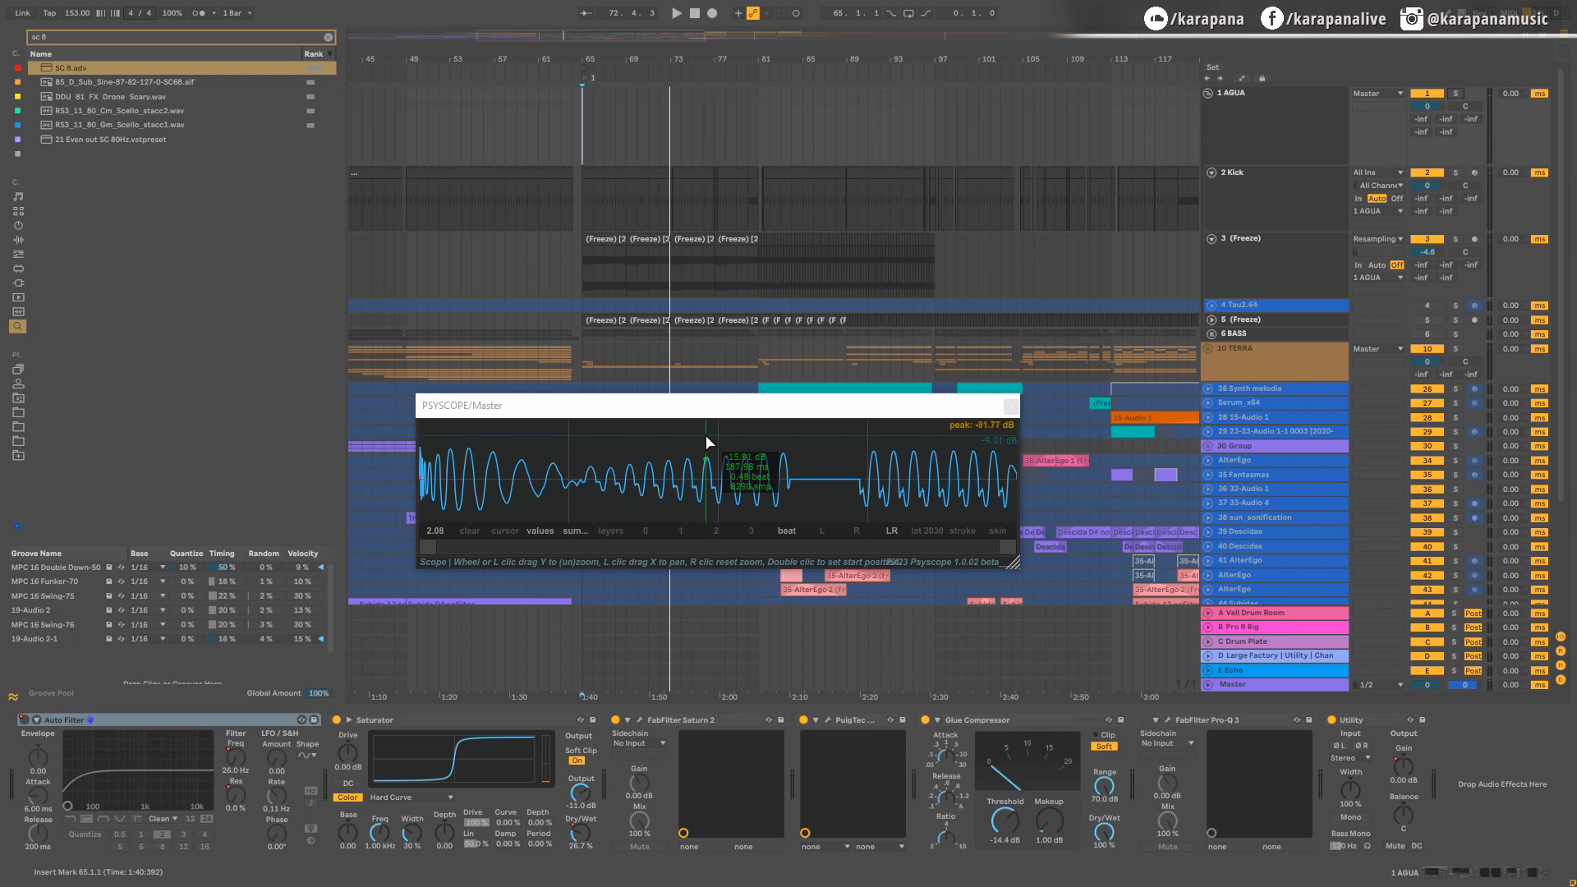
Step: Examine the kick fill against the frozen bass clips around bar 77 in the arrangement
{"action": "scroll", "coordinate": [711, 249], "scroll_direction": "up", "scroll_amount": 5}
{"action": "scroll", "coordinate": [711, 249], "scroll_direction": "up", "scroll_amount": 5}
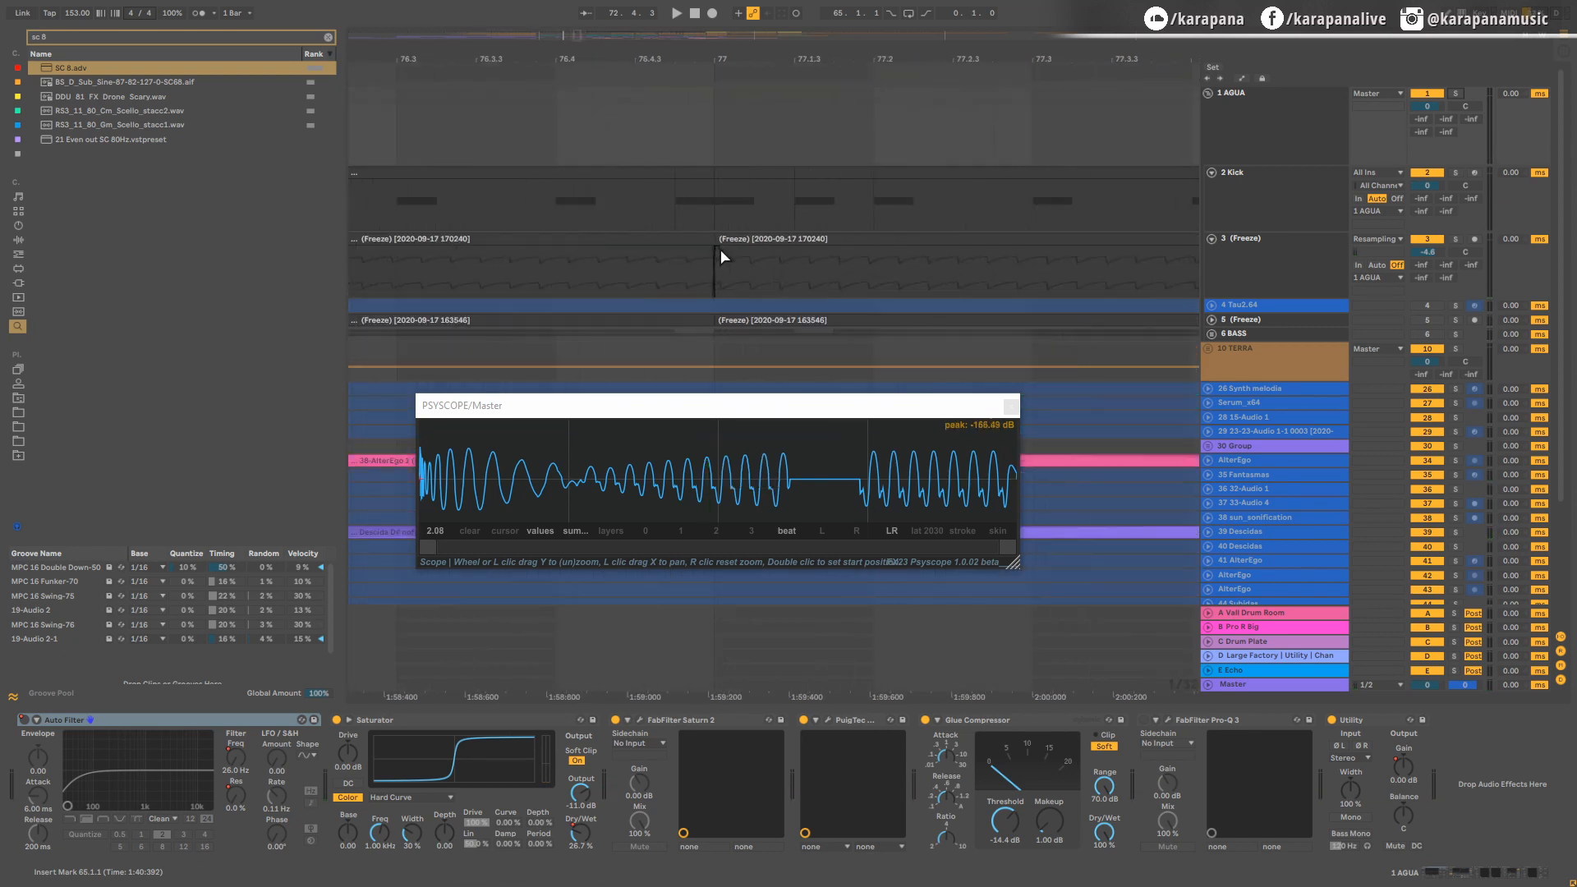
{"action": "left_click", "coordinate": [720, 241]}
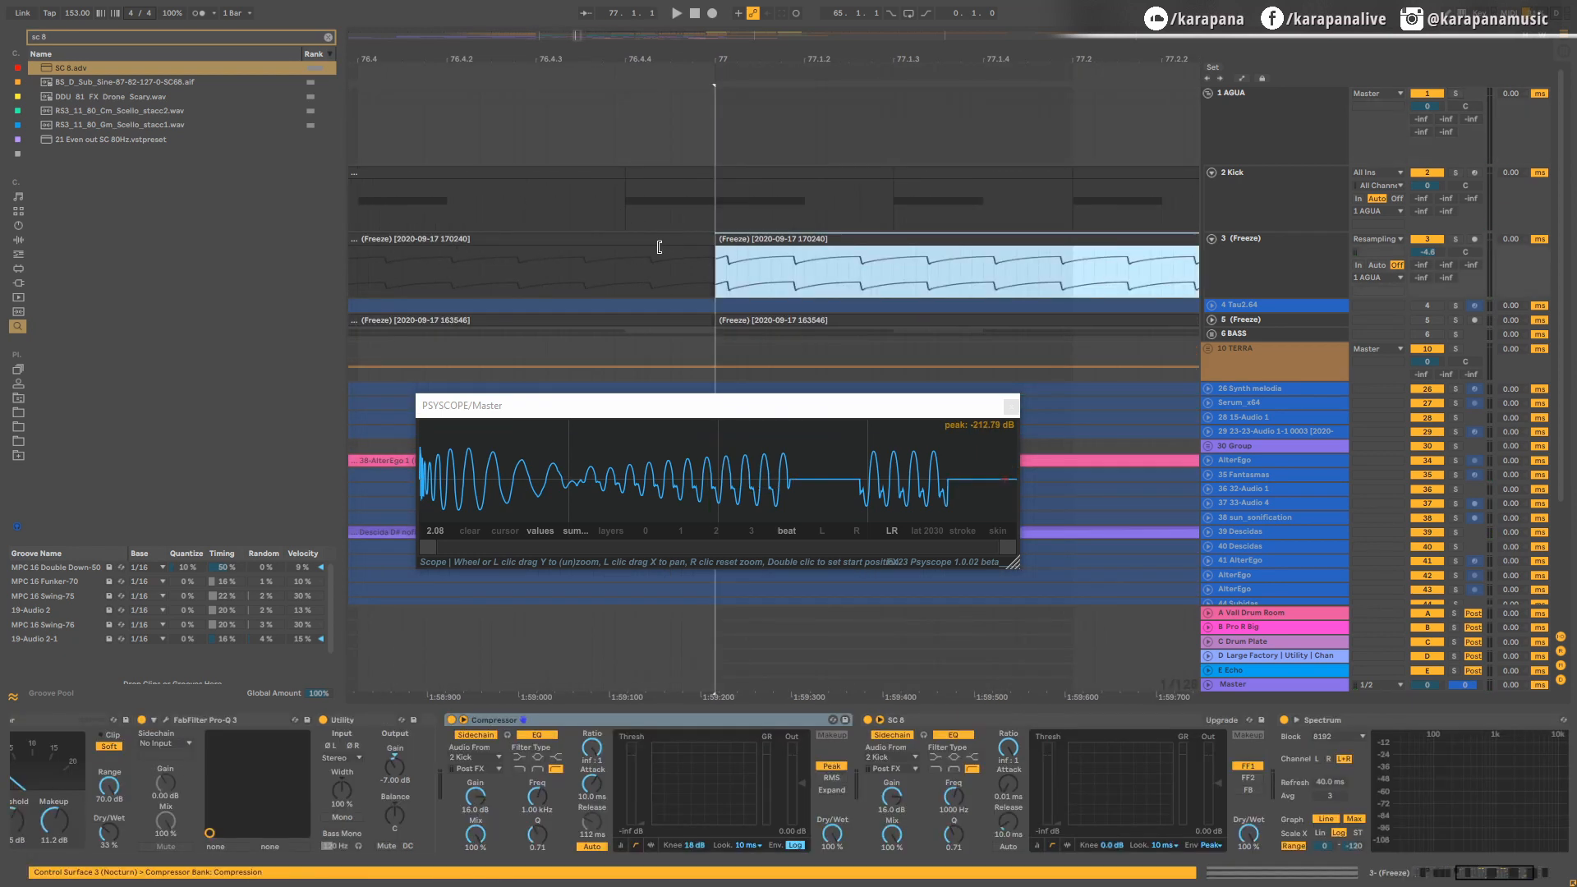
{"action": "scroll", "coordinate": [712, 249], "scroll_direction": "up", "scroll_amount": 10}
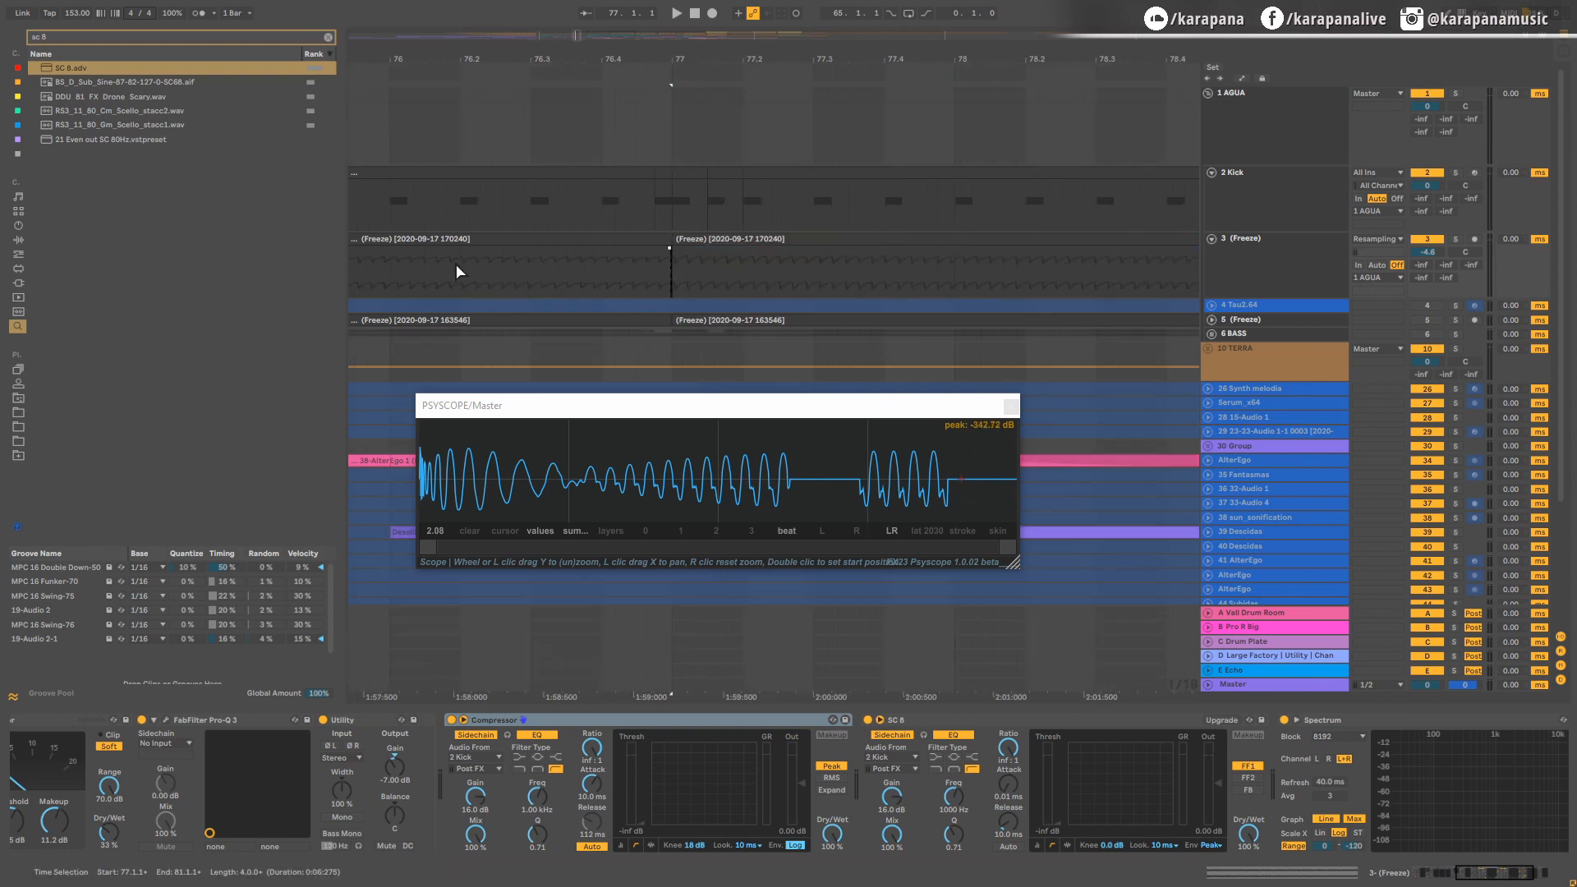
{"action": "scroll", "coordinate": [918, 278], "scroll_direction": "down", "scroll_amount": 10}
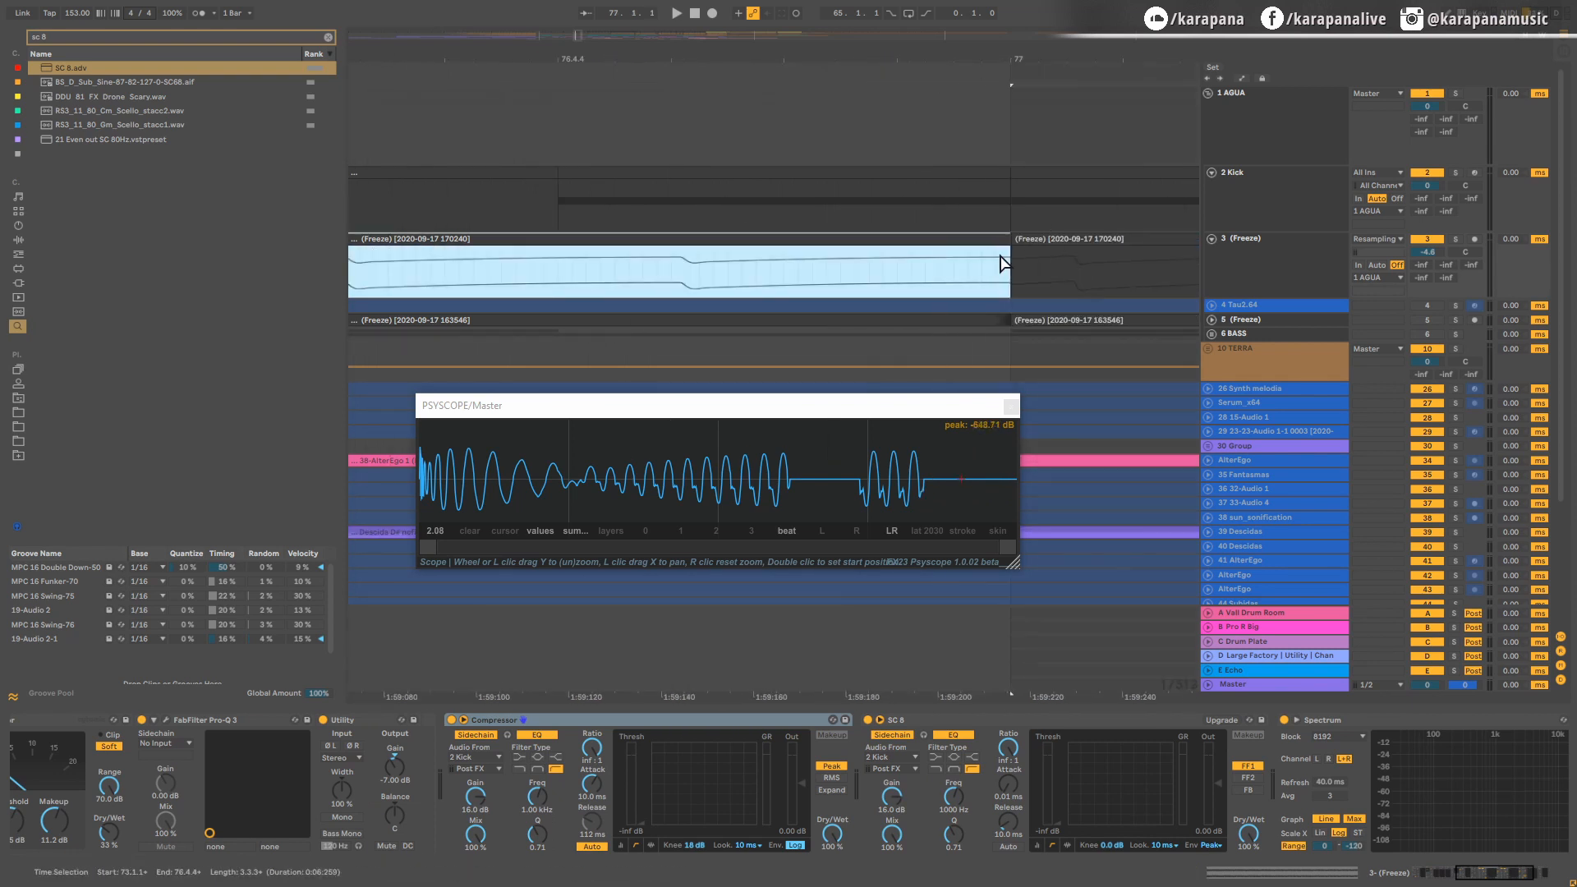
{"action": "left_click", "coordinate": [975, 266]}
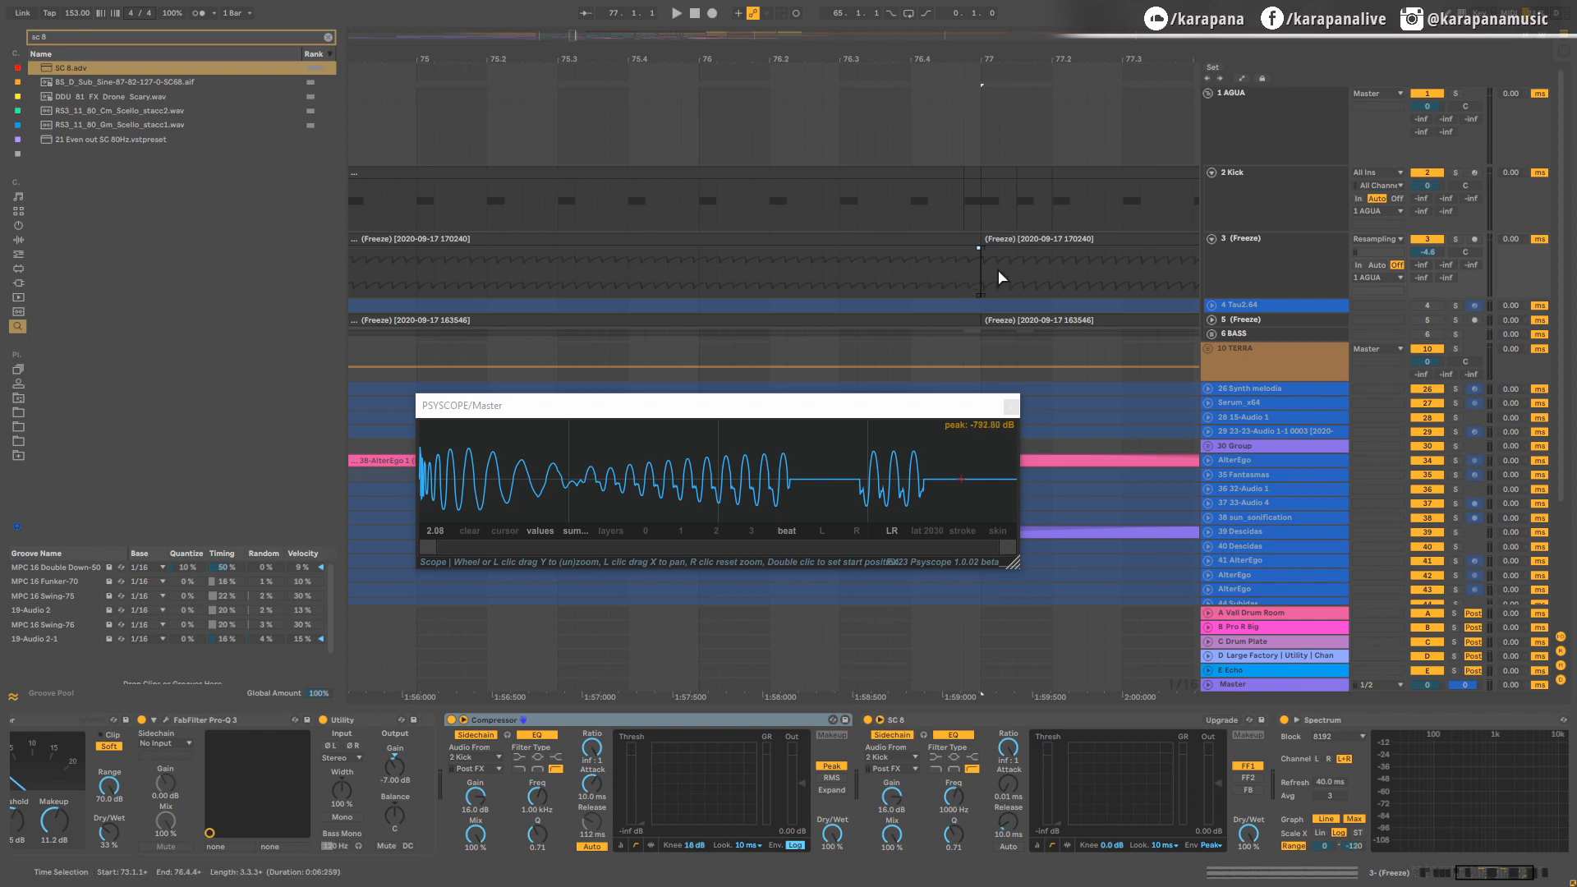
{"action": "scroll", "coordinate": [921, 274], "scroll_direction": "up", "scroll_amount": 2}
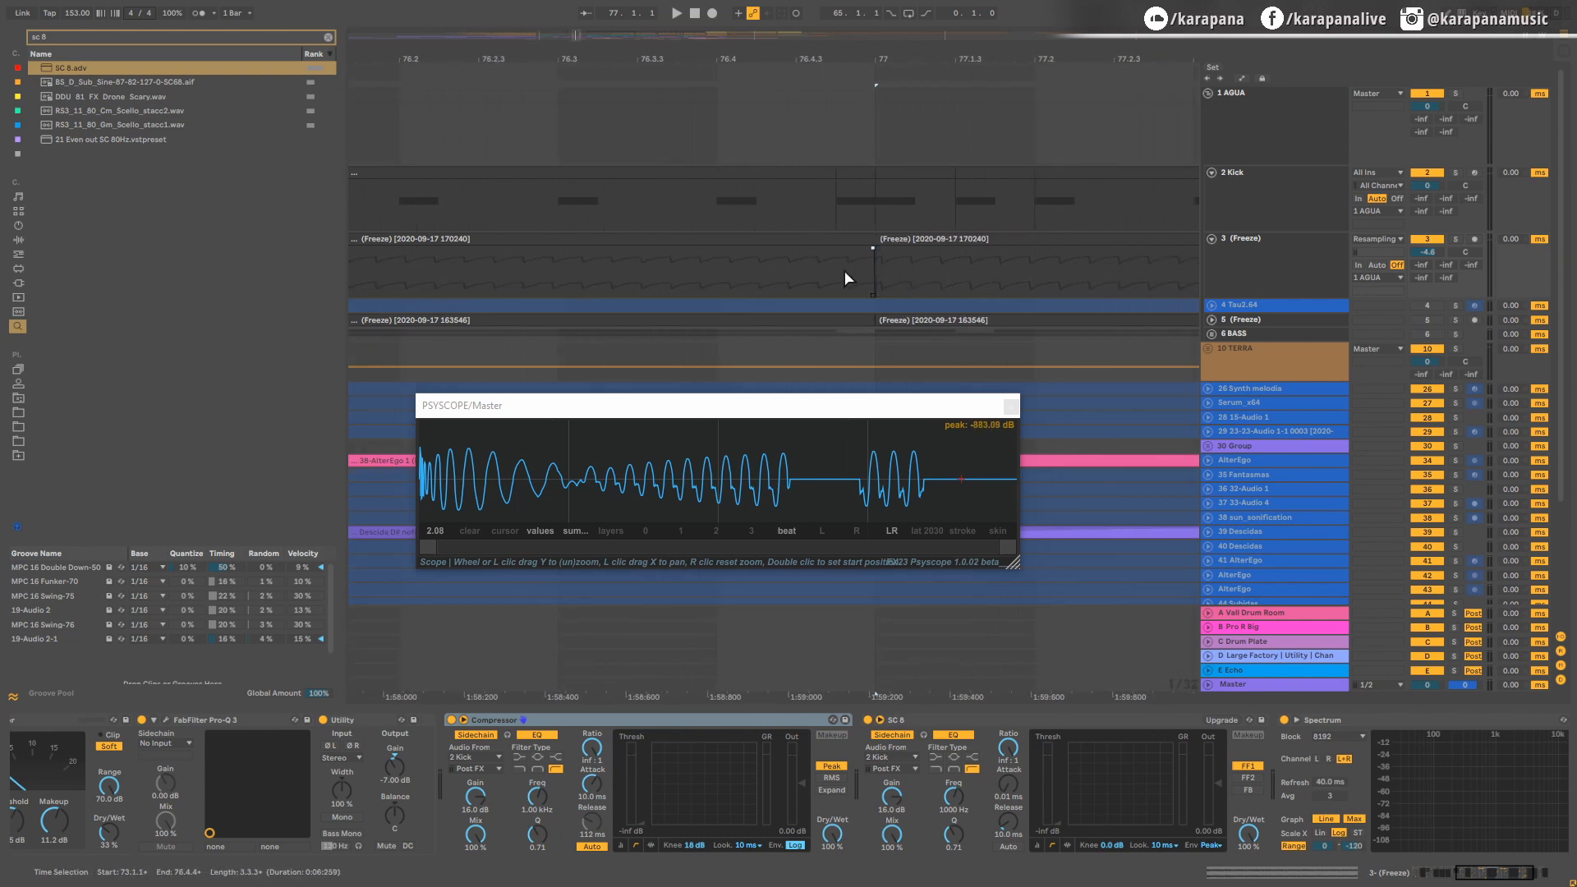
{"action": "scroll", "coordinate": [969, 260], "scroll_direction": "right", "scroll_amount": 5}
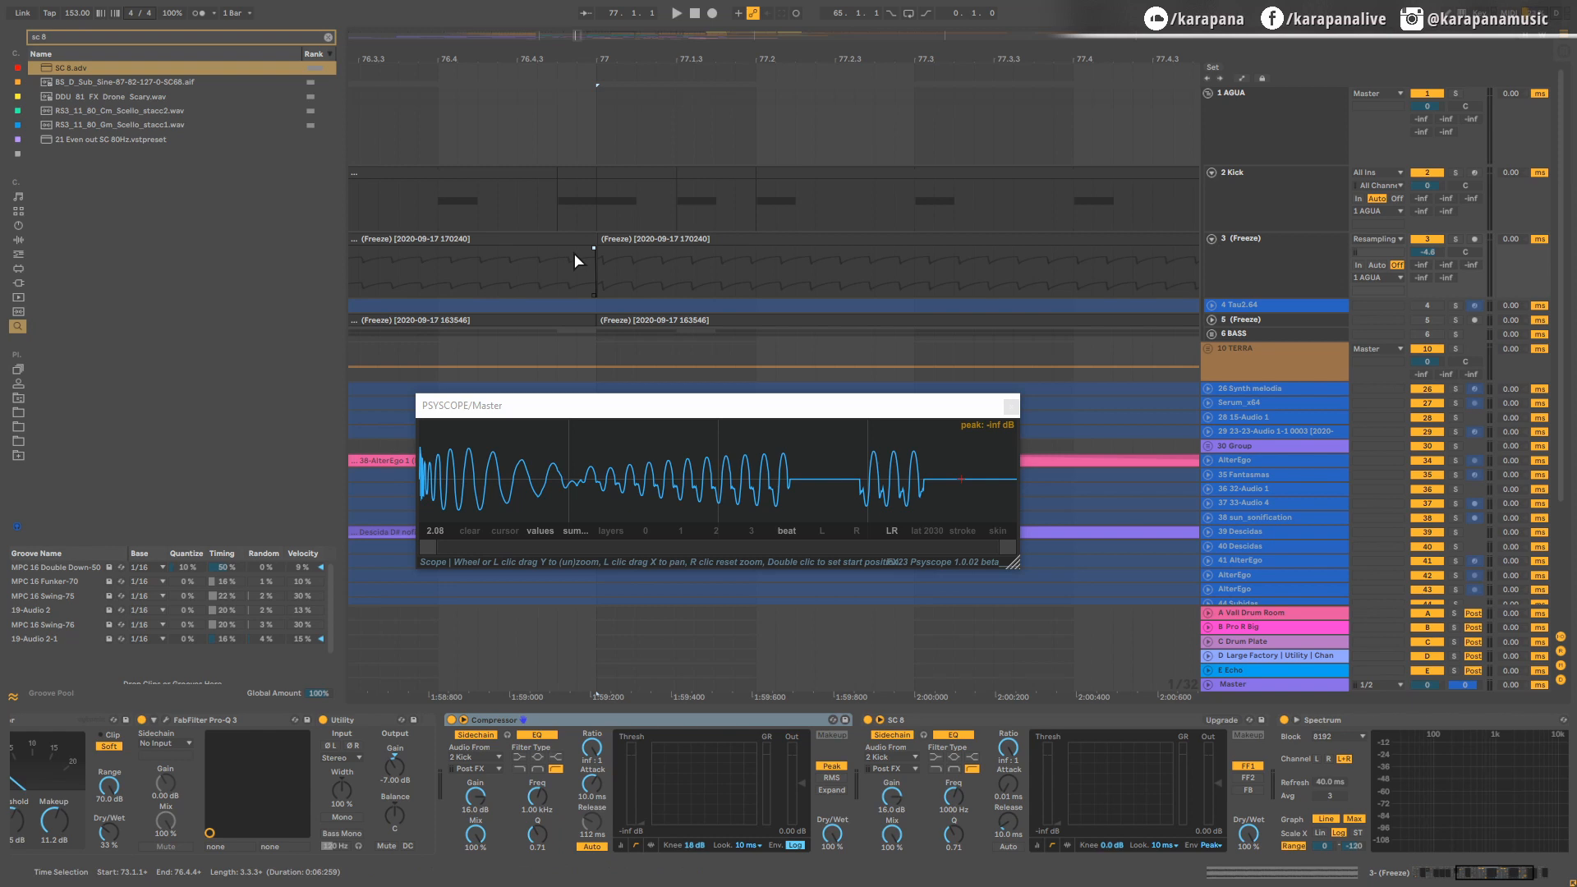
{"action": "scroll", "coordinate": [573, 253], "scroll_direction": "down", "scroll_amount": 3}
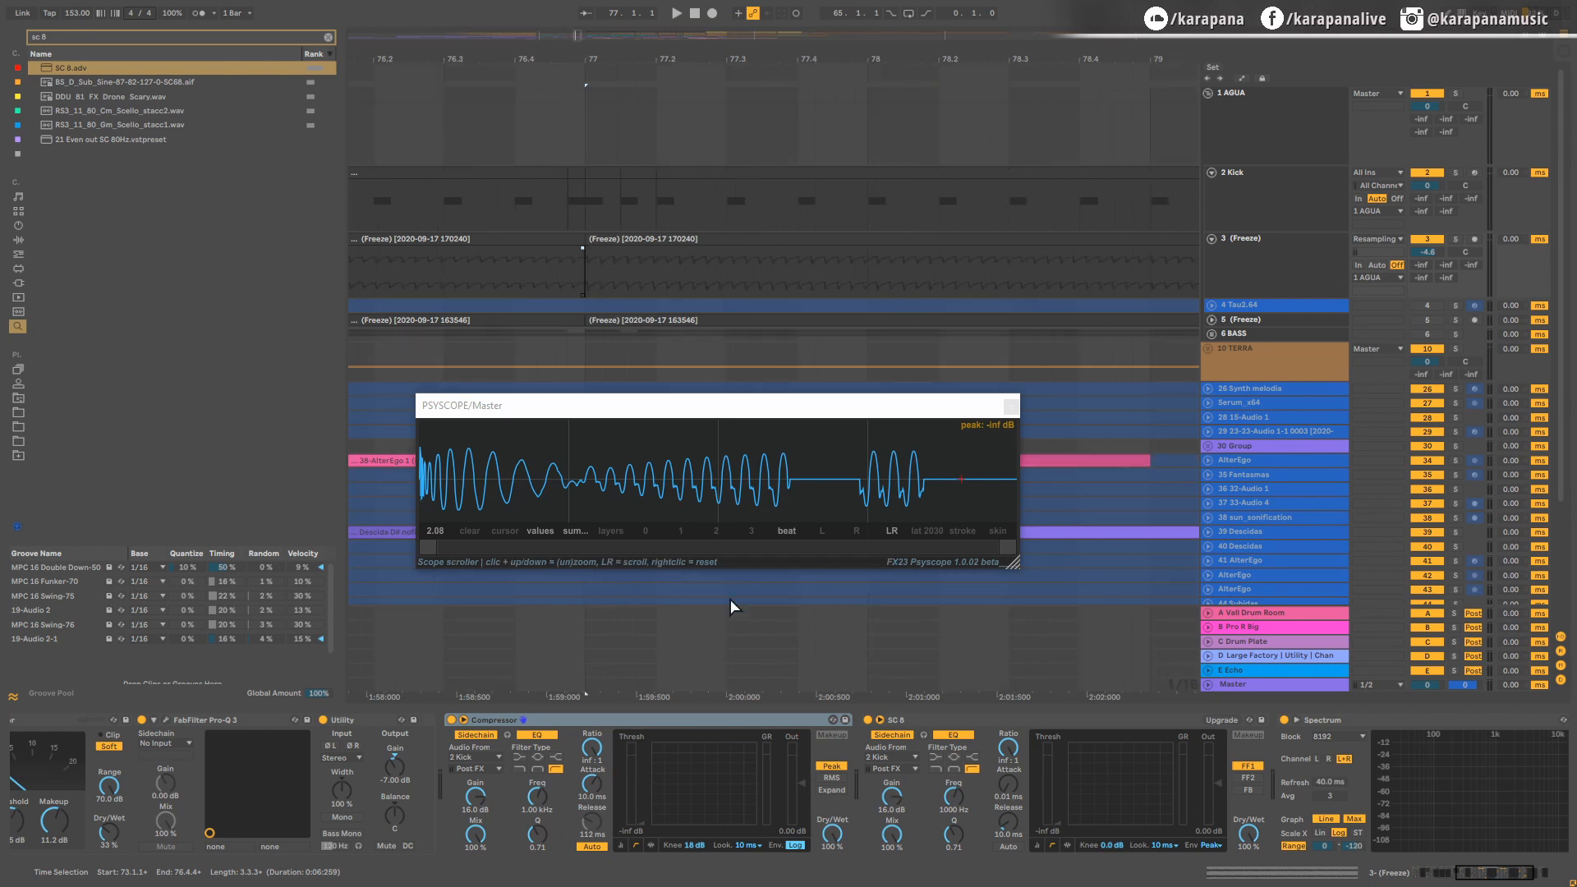
Step: Play the full arrangement from 65.1.1 and deactivate both the Compressor and the SC 8 compressor on the bass track
{"action": "scroll", "coordinate": [559, 264], "scroll_direction": "down", "scroll_amount": 10}
{"action": "left_click", "coordinate": [432, 288]}
{"action": "key", "text": "space"}
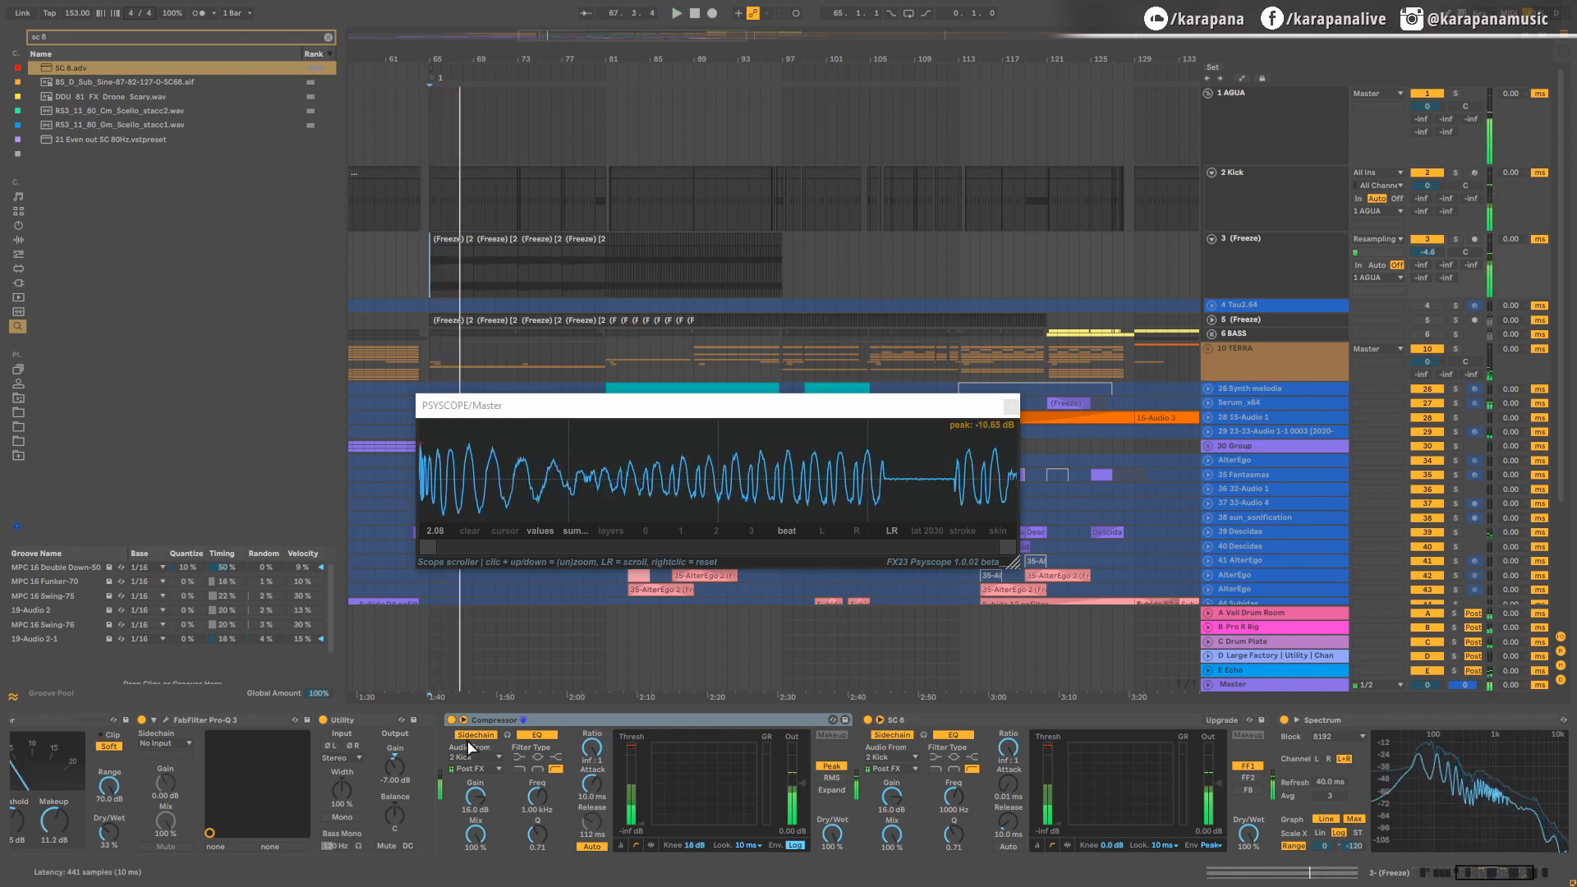
{"action": "left_click", "coordinate": [502, 721]}
{"action": "key", "text": "0"}
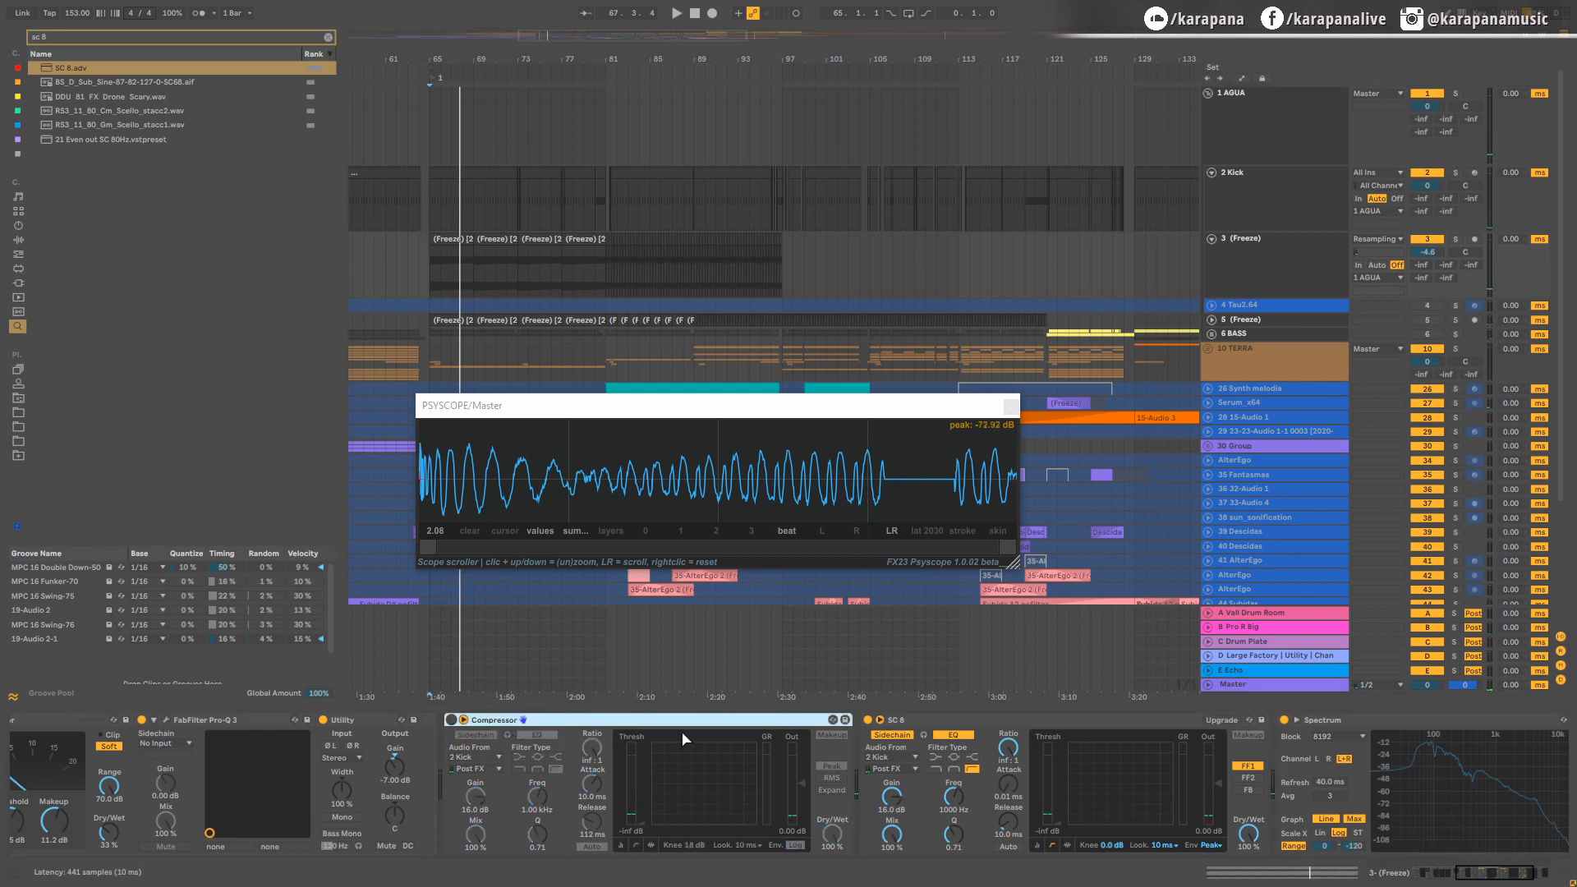
{"action": "left_click", "coordinate": [868, 720]}
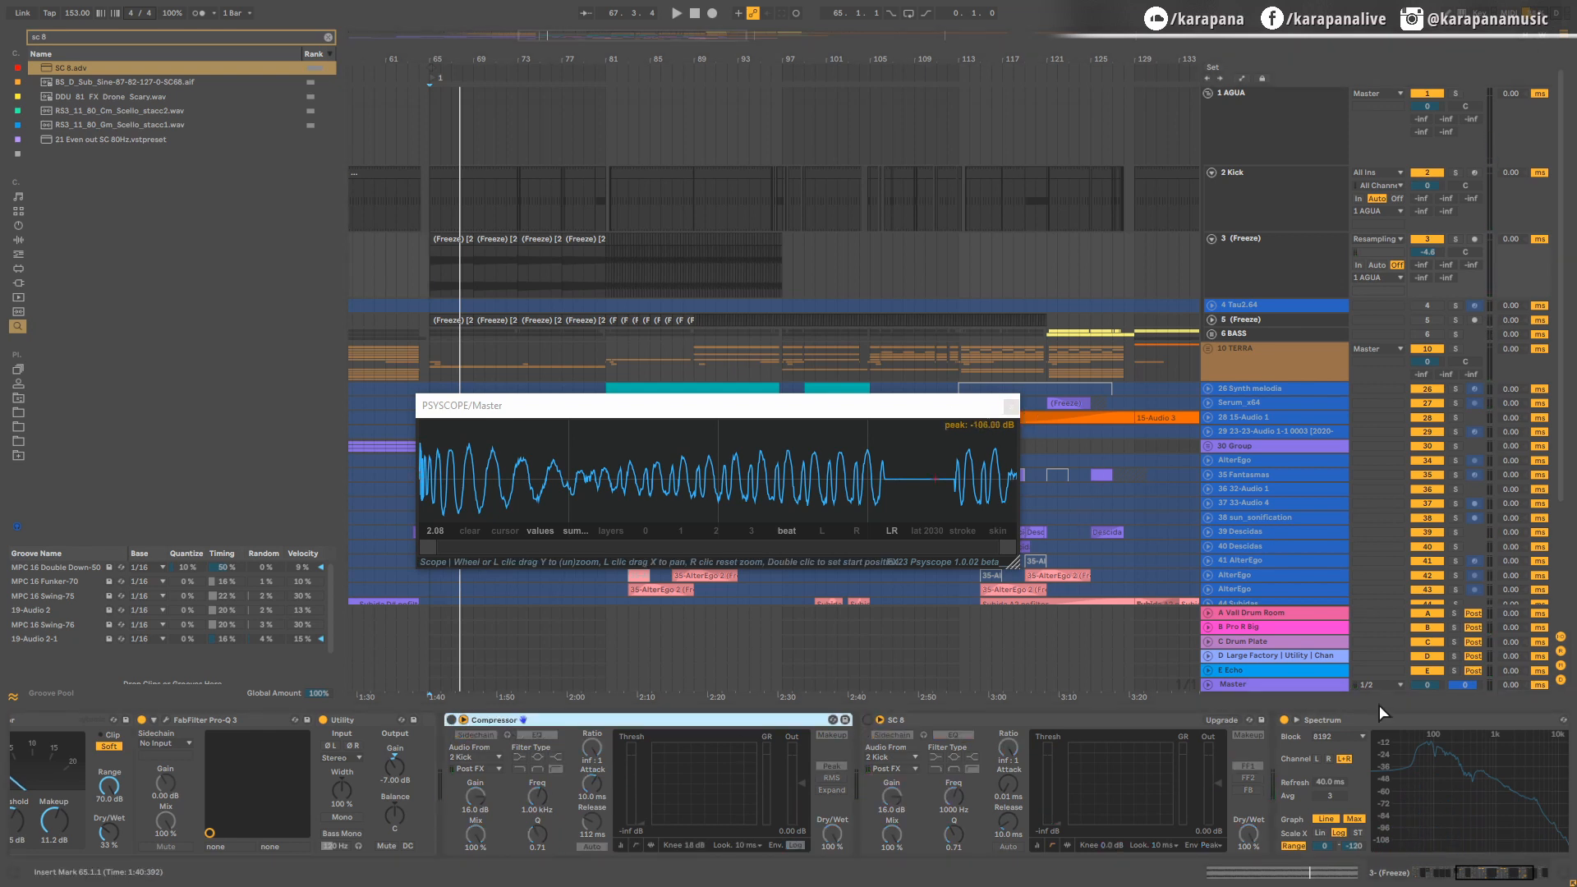
Step: Search the browser for LFOTool and add LFOTool_x64 at the end of the bass track's device chain
{"action": "left_click_drag", "start_coordinate": [1459, 881], "coordinate": [1547, 876]}
{"action": "key", "text": "ctrl+f"}
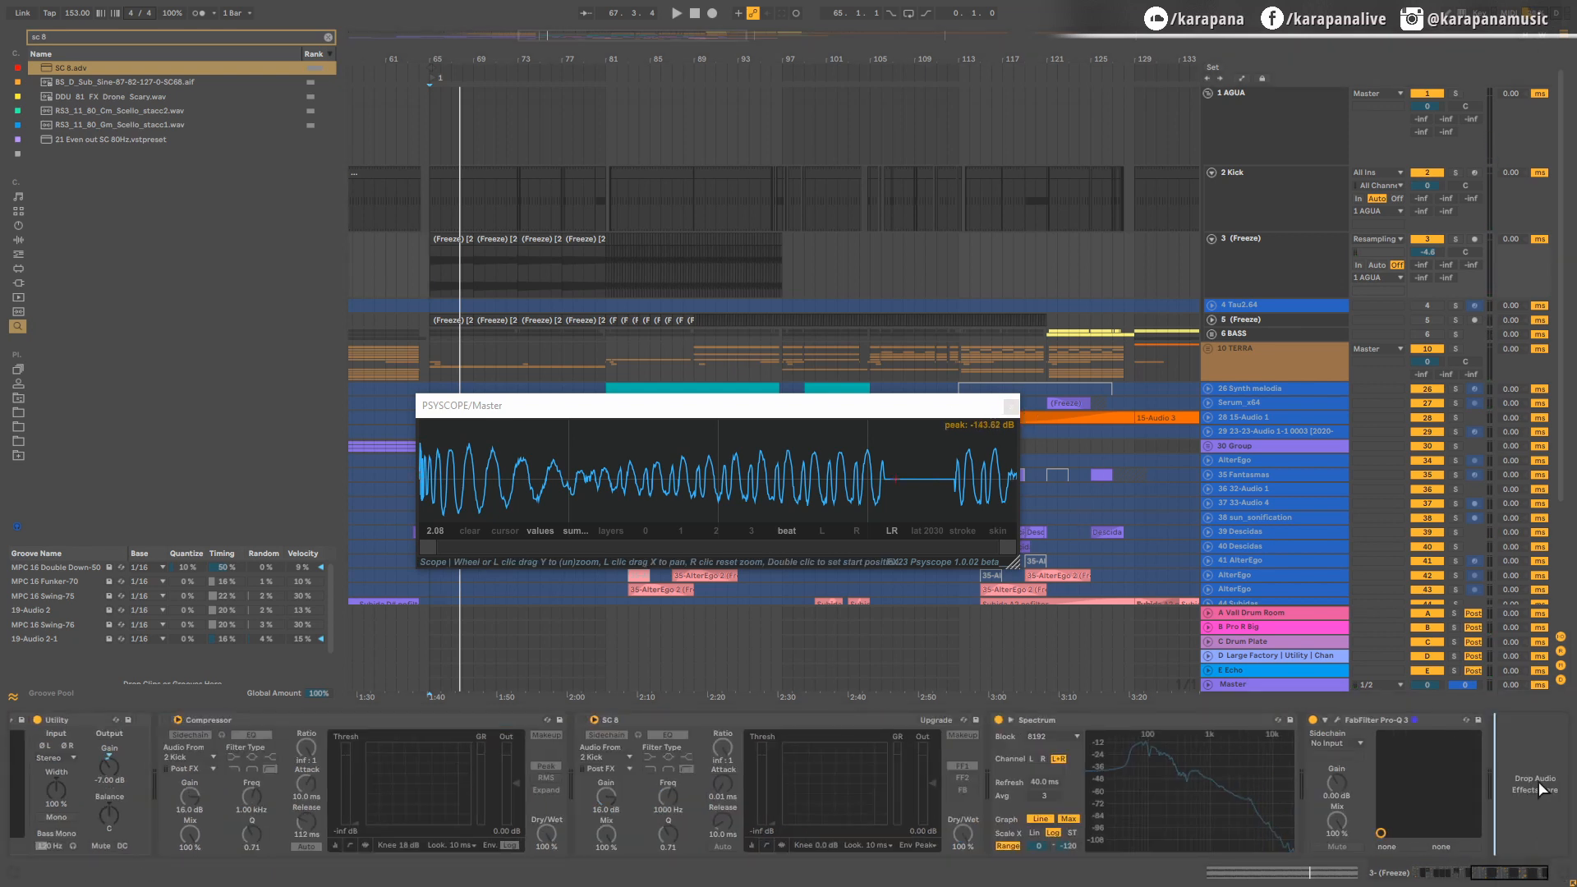
{"action": "key", "text": "BackSpace"}
{"action": "key", "text": "Down"}
{"action": "key", "text": "Return"}
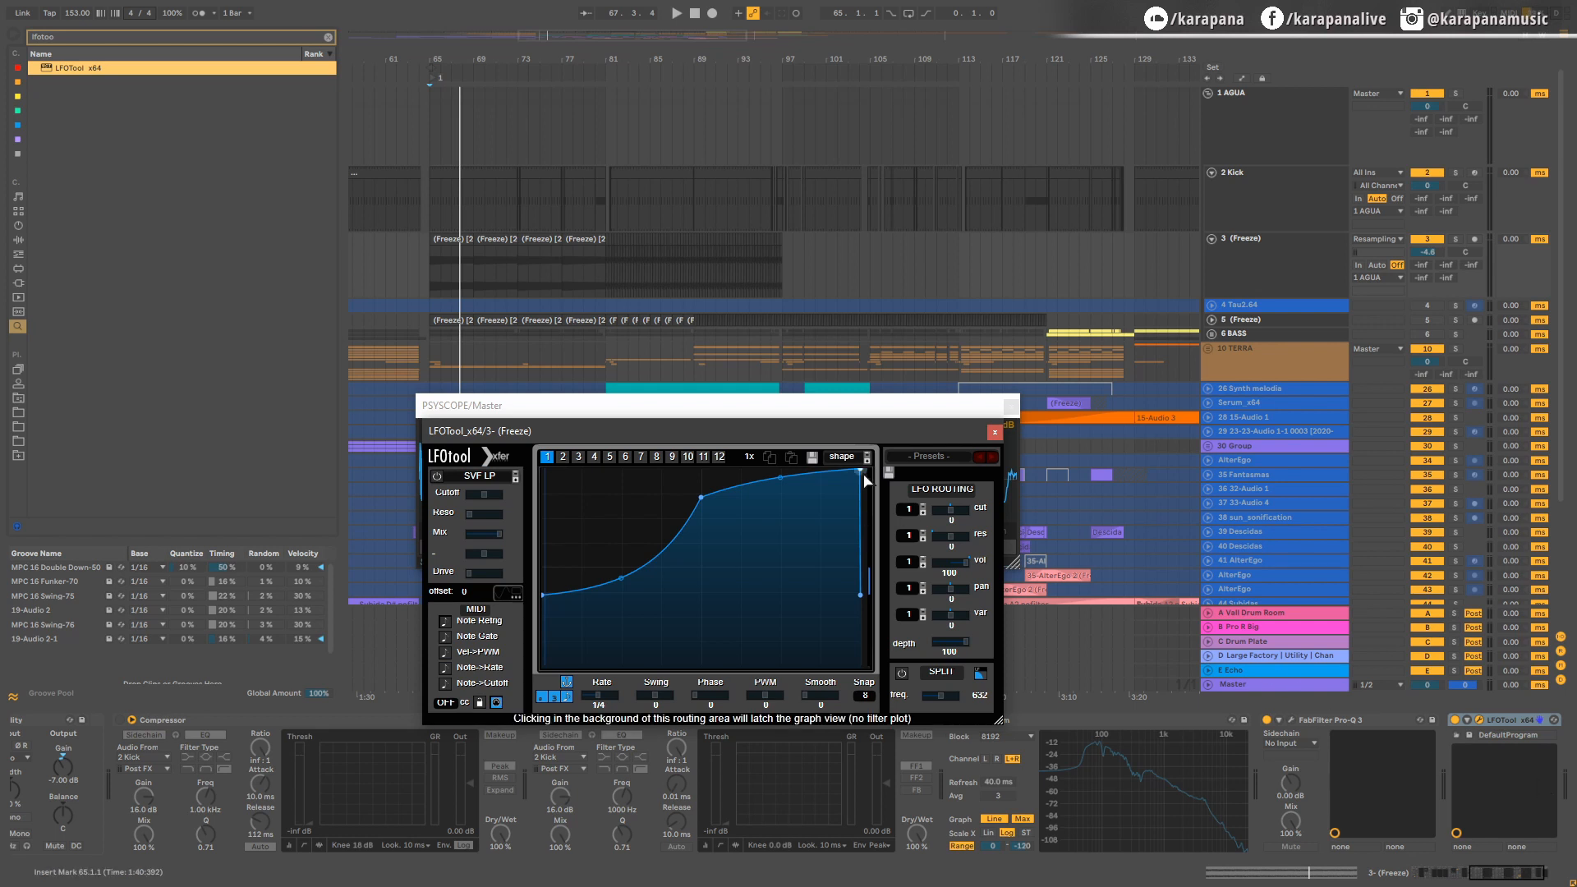
Step: Lower the LFO curve's start to zero and refine its bend point while playing the soloed bass from 65.1.1
{"action": "left_click_drag", "start_coordinate": [543, 596], "coordinate": [543, 666]}
{"action": "left_click_drag", "start_coordinate": [661, 416], "coordinate": [651, 104]}
{"action": "key", "text": "space"}
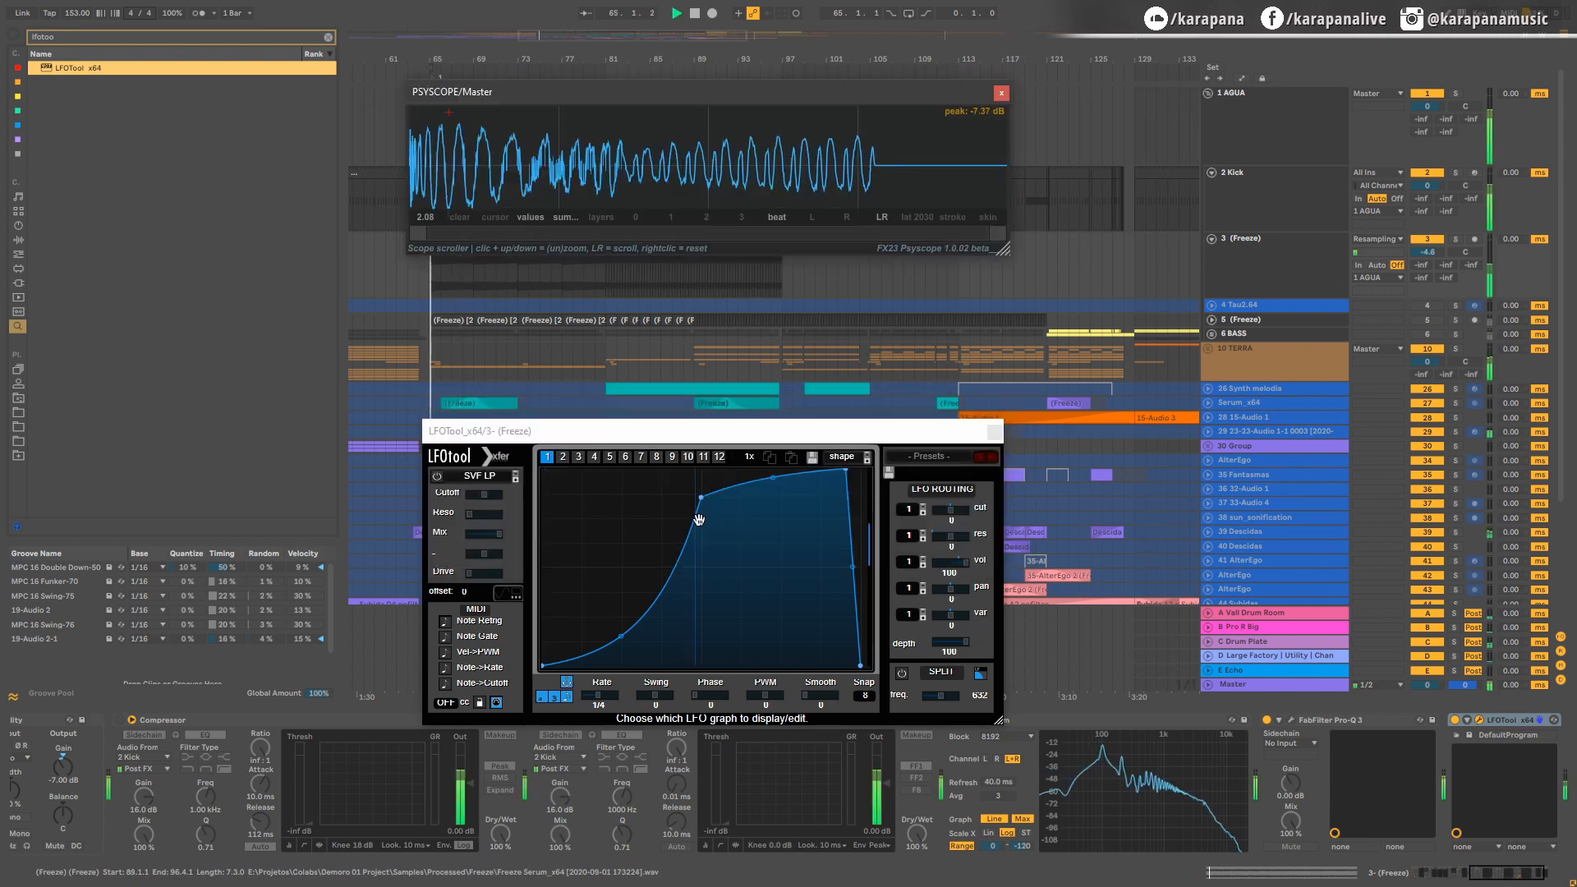
{"action": "left_click", "coordinate": [1337, 286]}
{"action": "left_click", "coordinate": [1454, 239]}
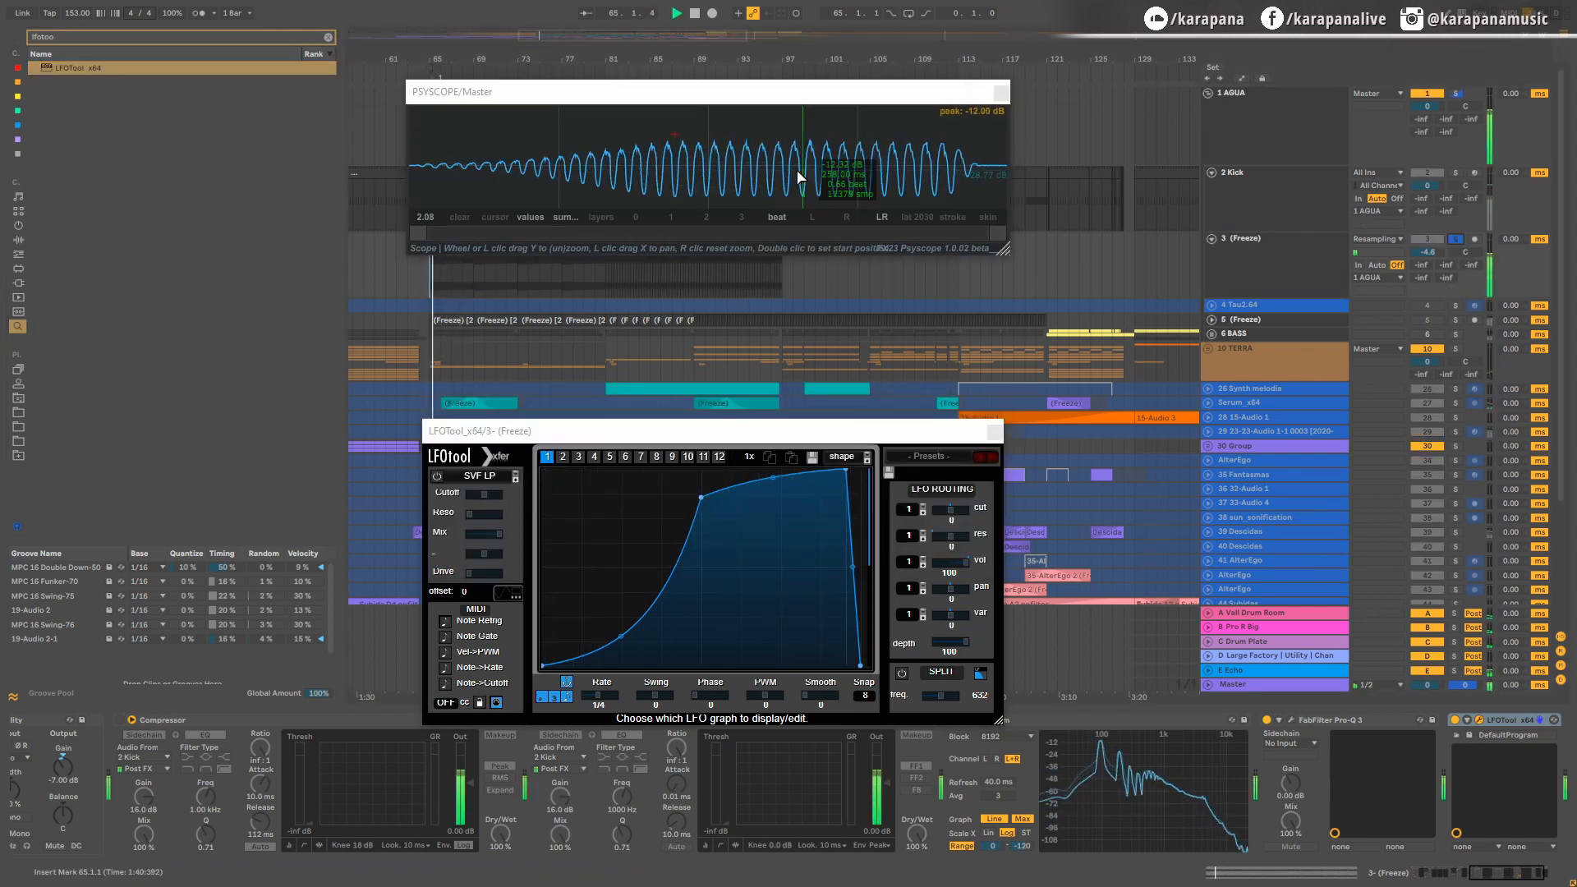
{"action": "left_click_drag", "start_coordinate": [701, 497], "coordinate": [707, 502]}
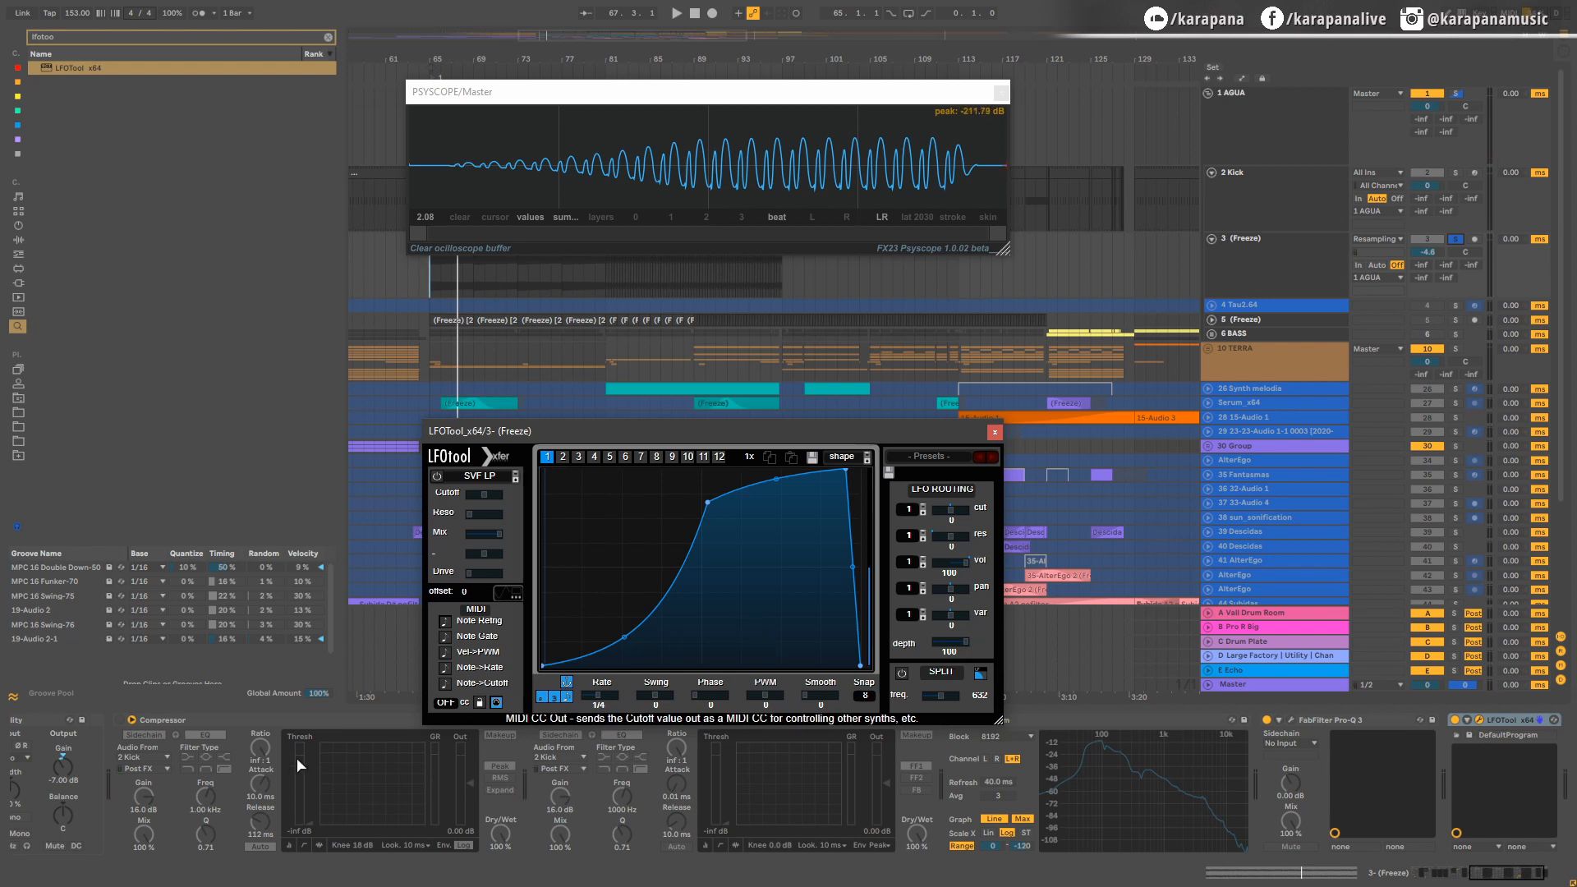
Step: Review the bass compressors, display the Kick track's devices, and move the LFOTool and PSYSCOPE windows clear of the kick clips
{"action": "left_click", "coordinate": [271, 721]}
{"action": "left_click_drag", "start_coordinate": [267, 741], "coordinate": [454, 793]}
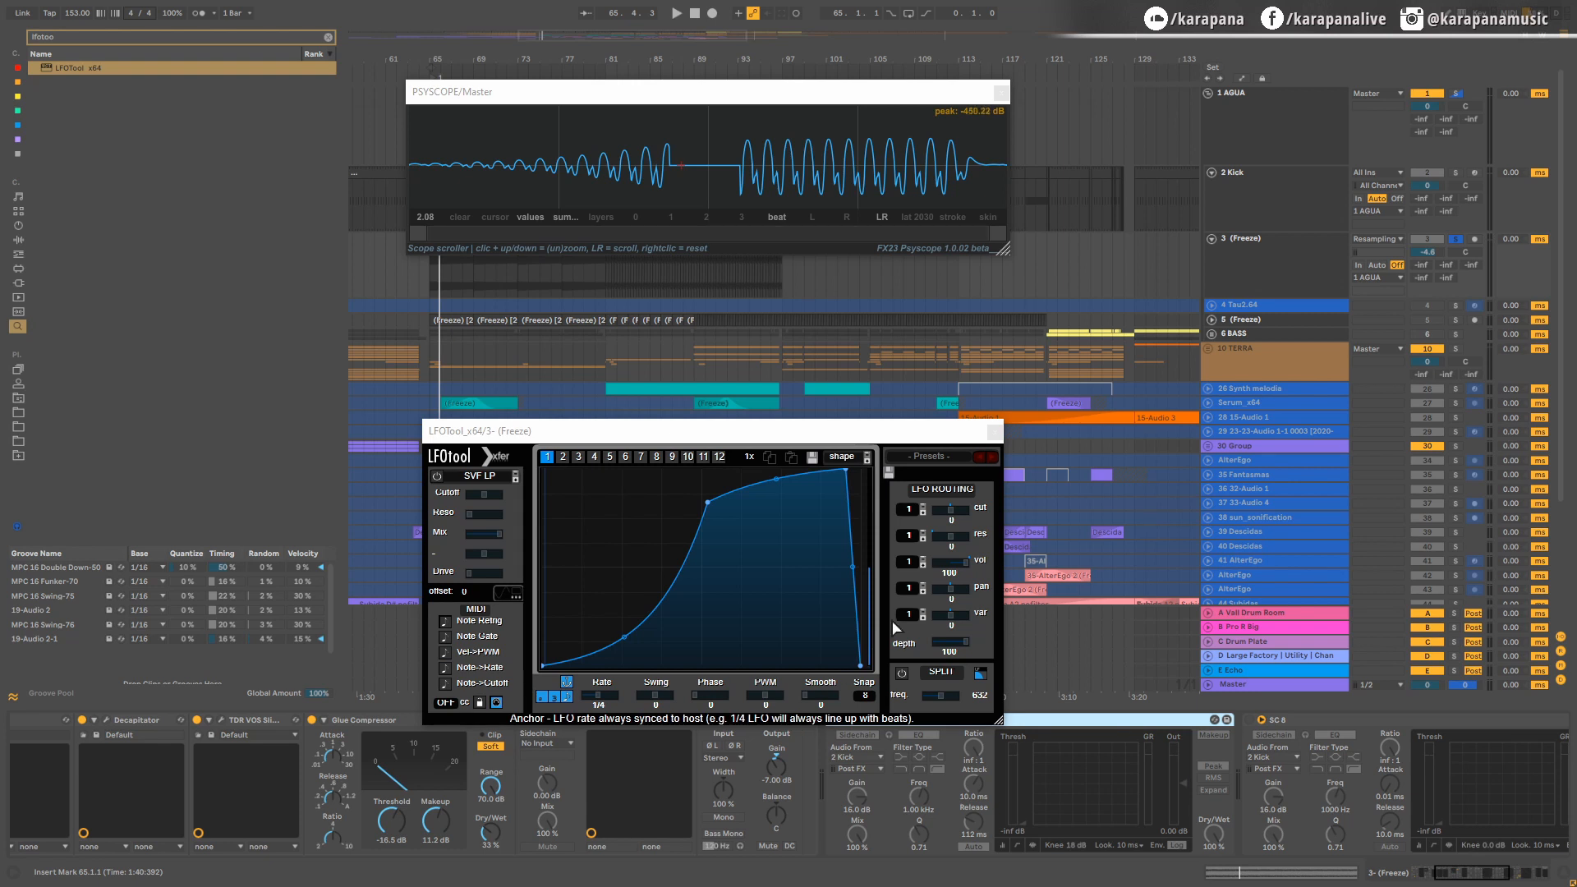
{"action": "left_click_drag", "start_coordinate": [828, 436], "coordinate": [907, 315]}
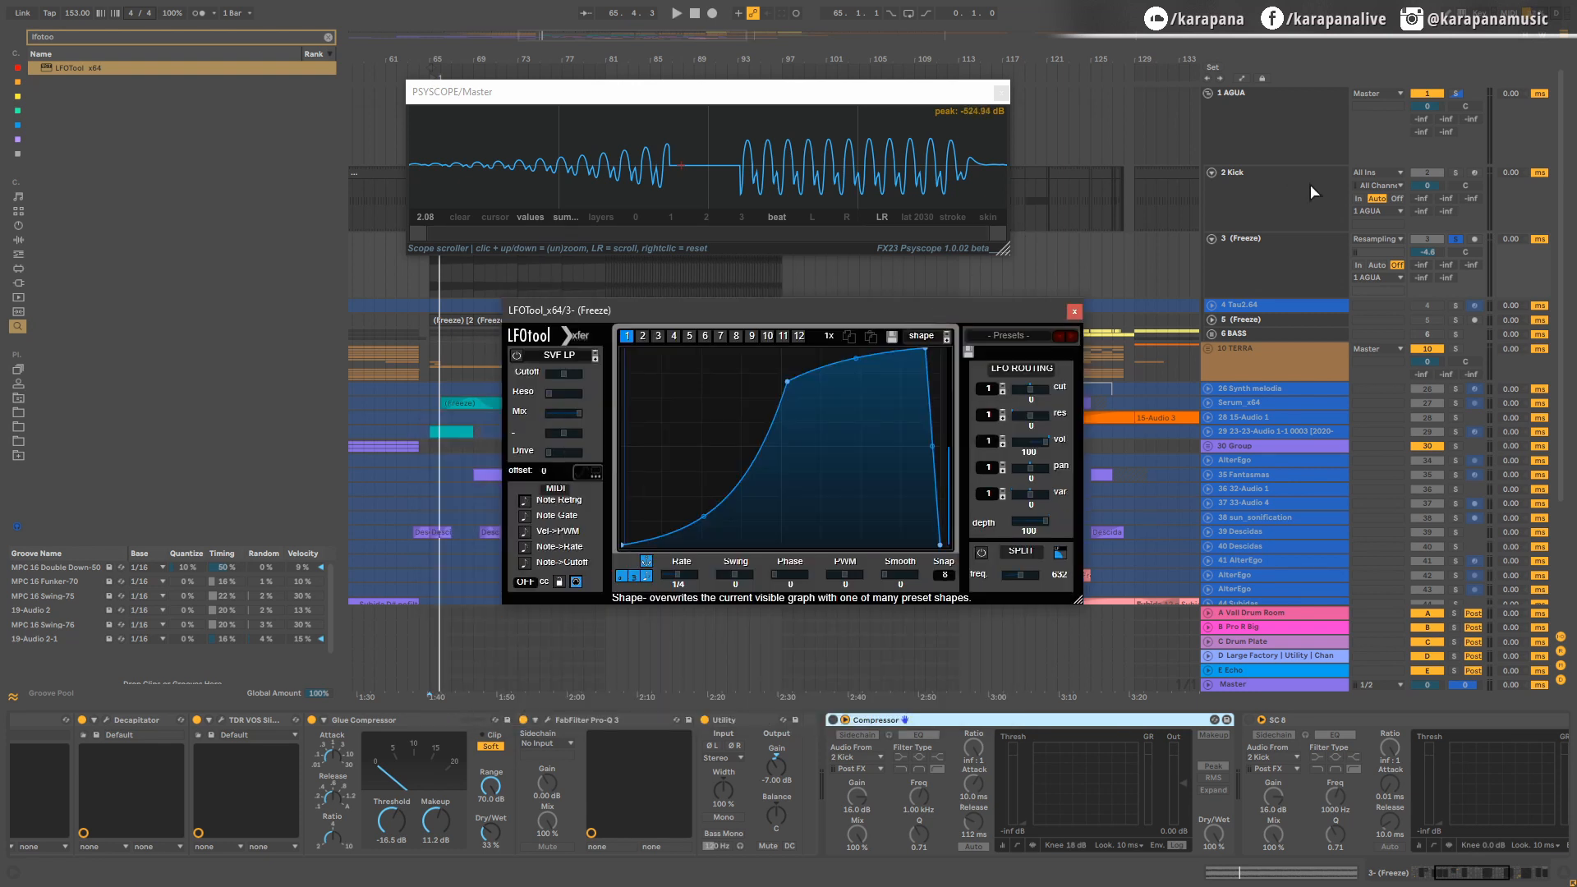
{"action": "left_click", "coordinate": [1278, 184]}
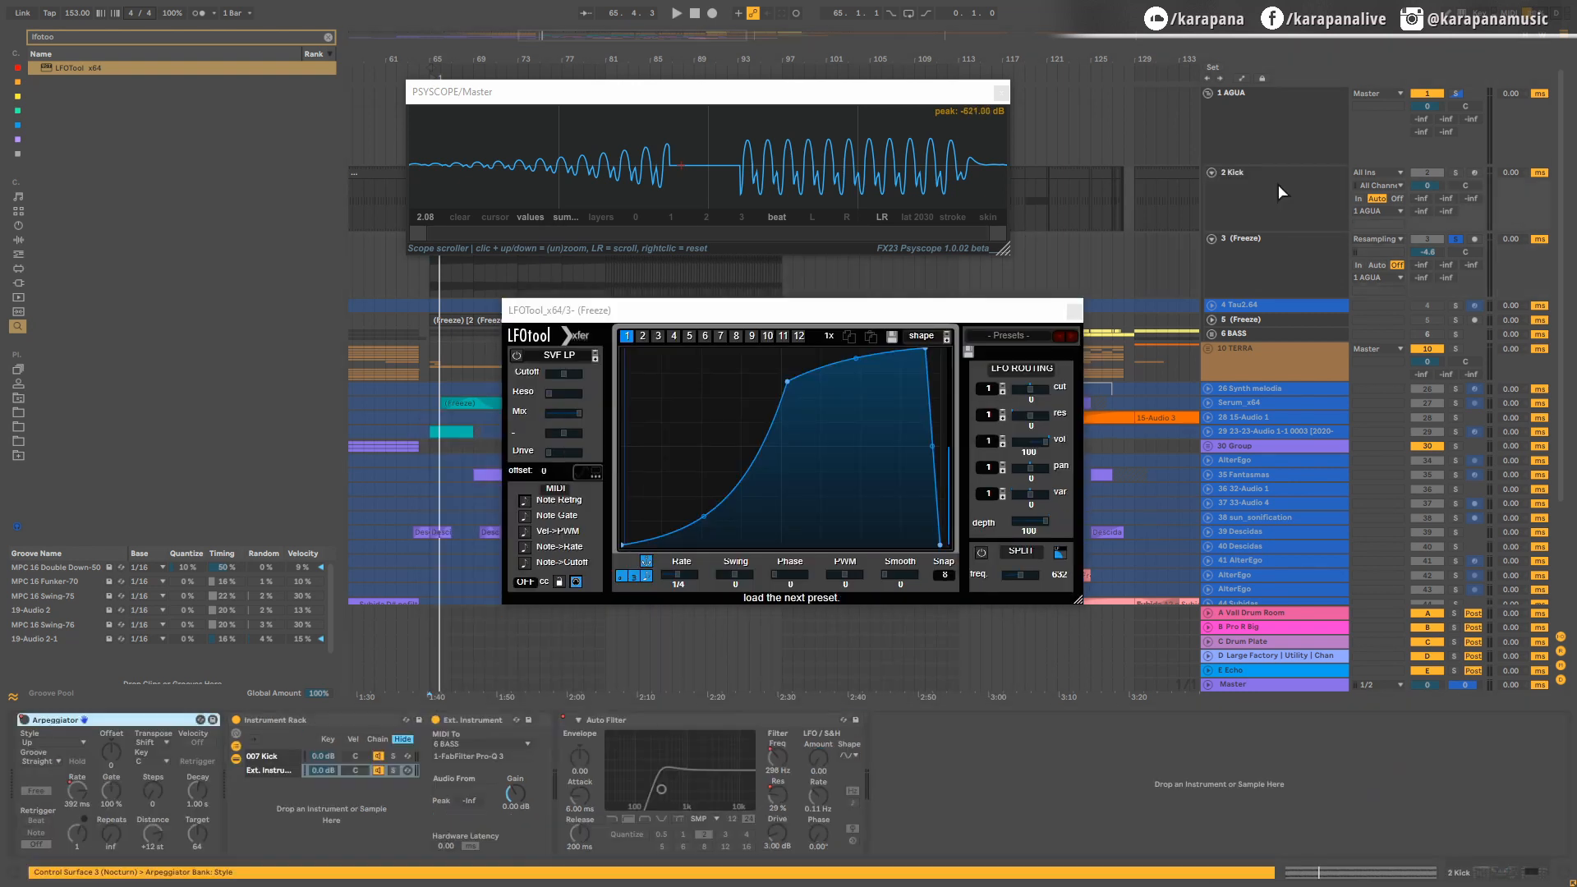
{"action": "left_click_drag", "start_coordinate": [768, 91], "coordinate": [776, 5]}
Step: Play the kick fill from 76.4.3 with the bass soloed and with only the AGUA group soloed to check the LFO ducking
{"action": "scroll", "coordinate": [593, 222], "scroll_direction": "up", "scroll_amount": 5}
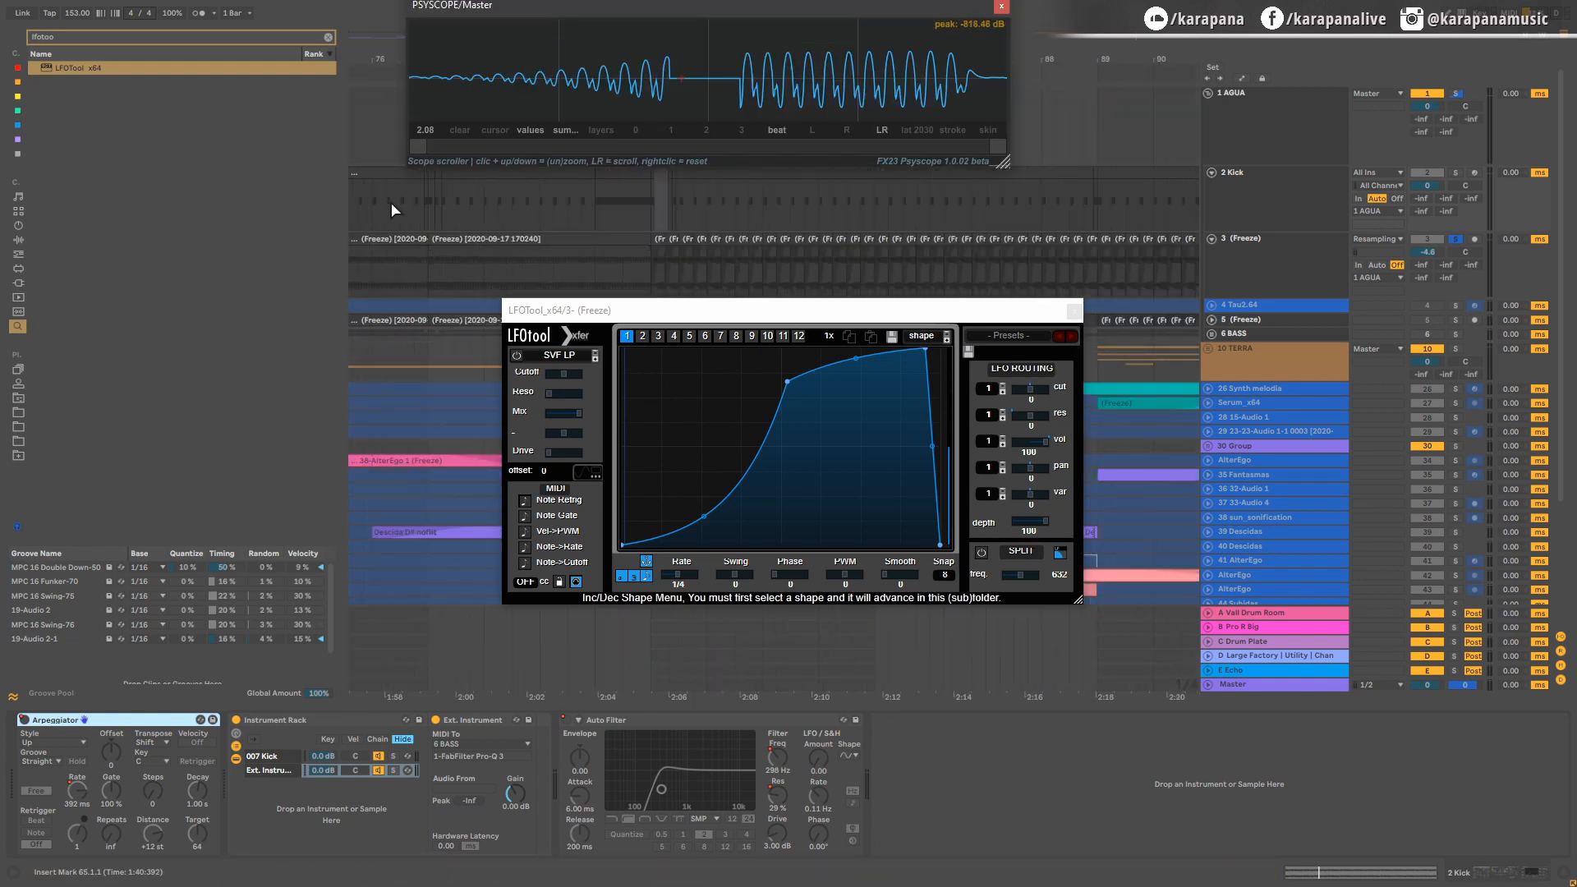
{"action": "scroll", "coordinate": [644, 214], "scroll_direction": "up", "scroll_amount": 4}
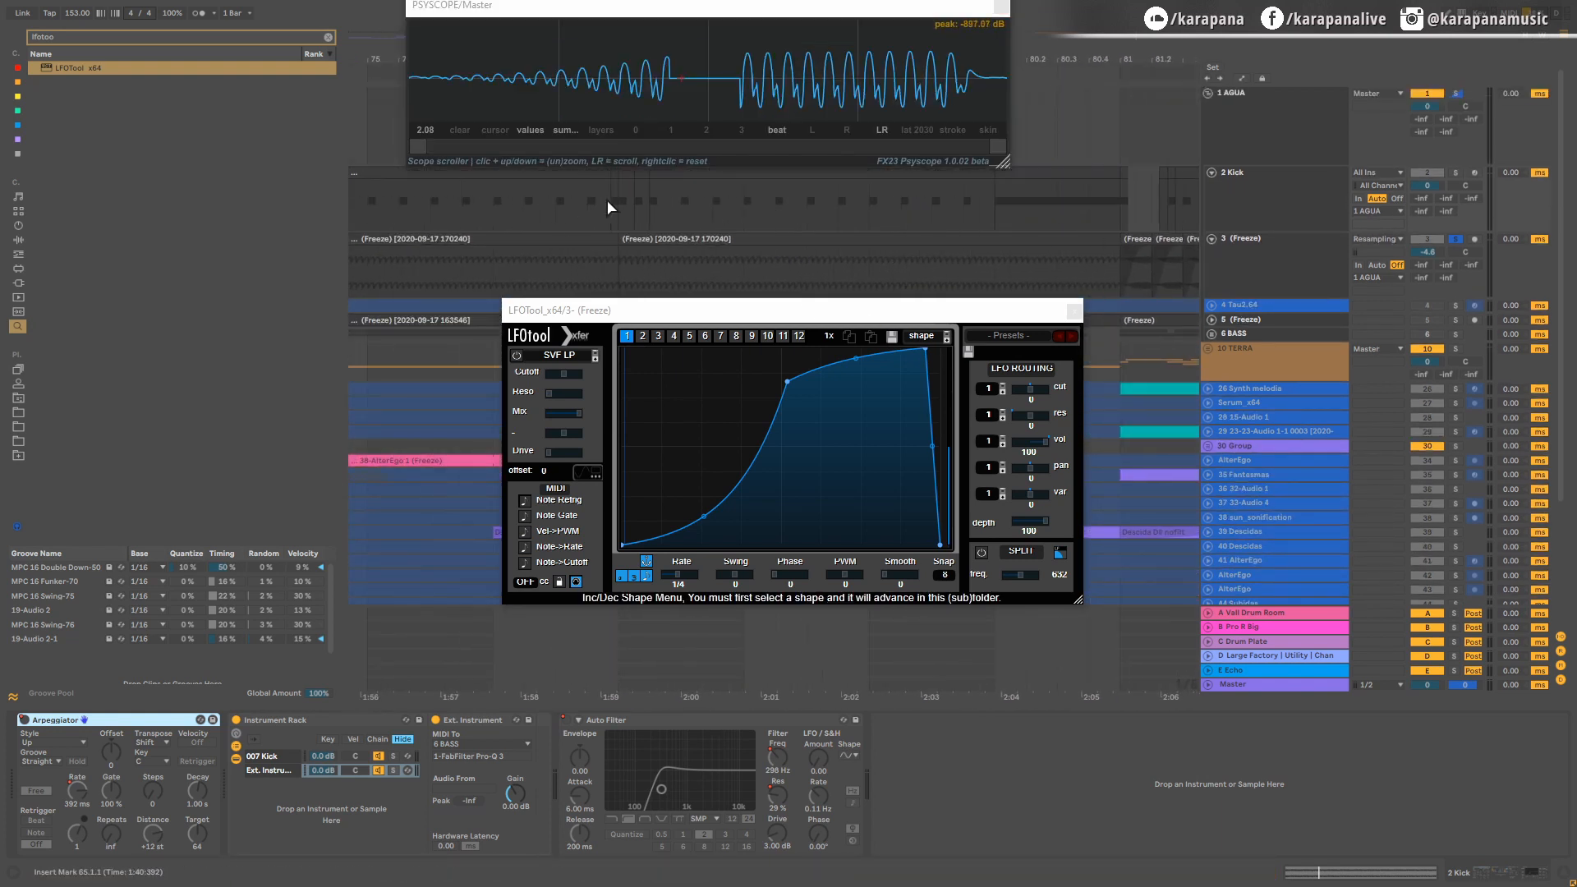
{"action": "left_click", "coordinate": [607, 207]}
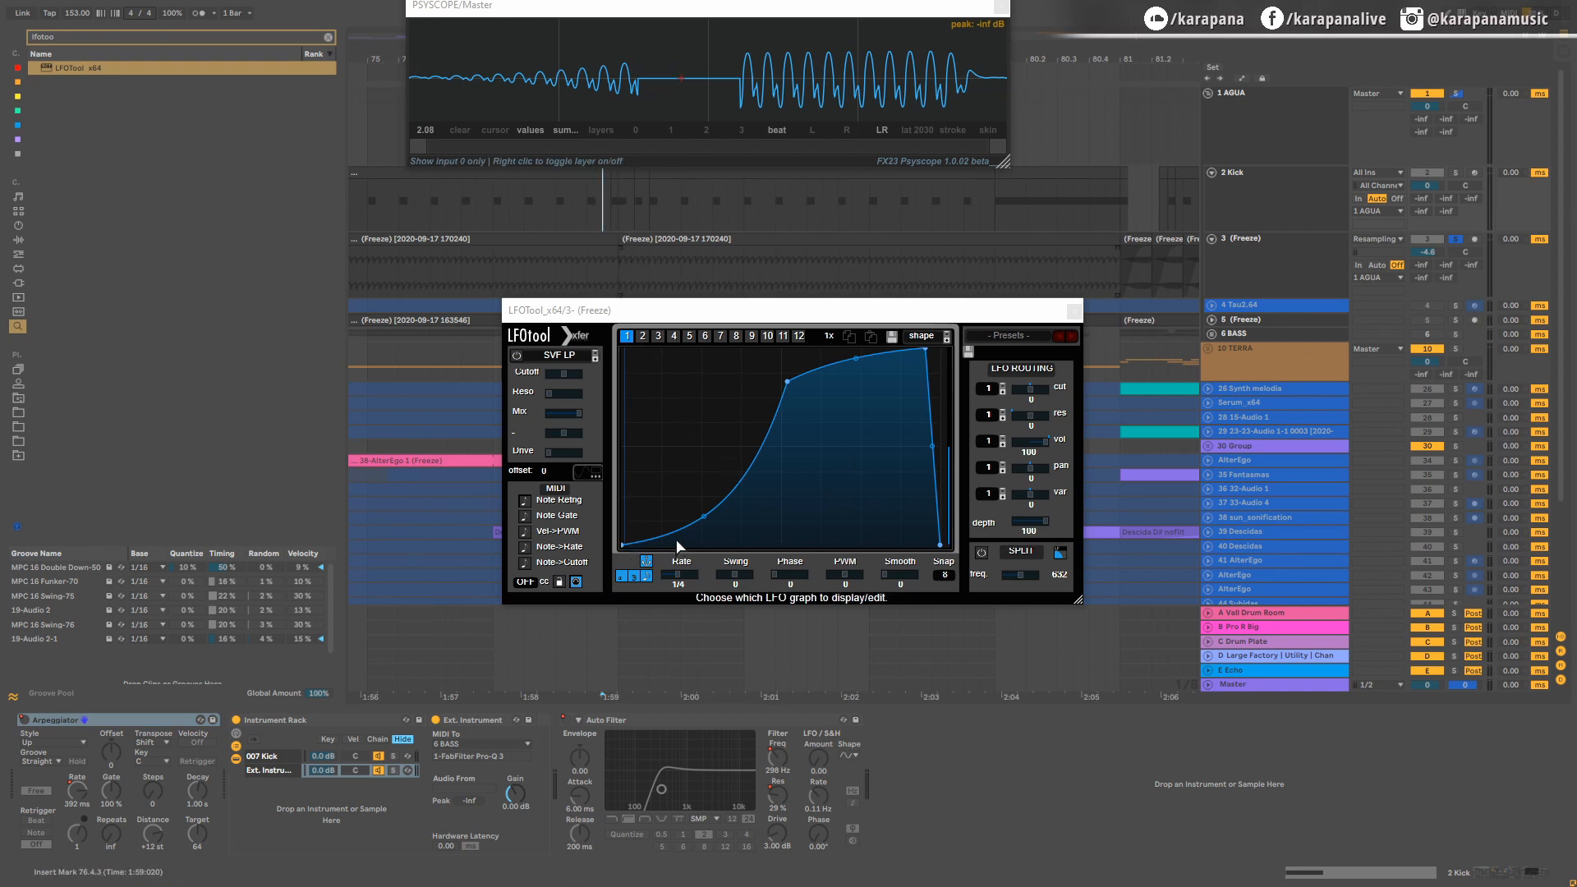
{"action": "key", "text": "space"}
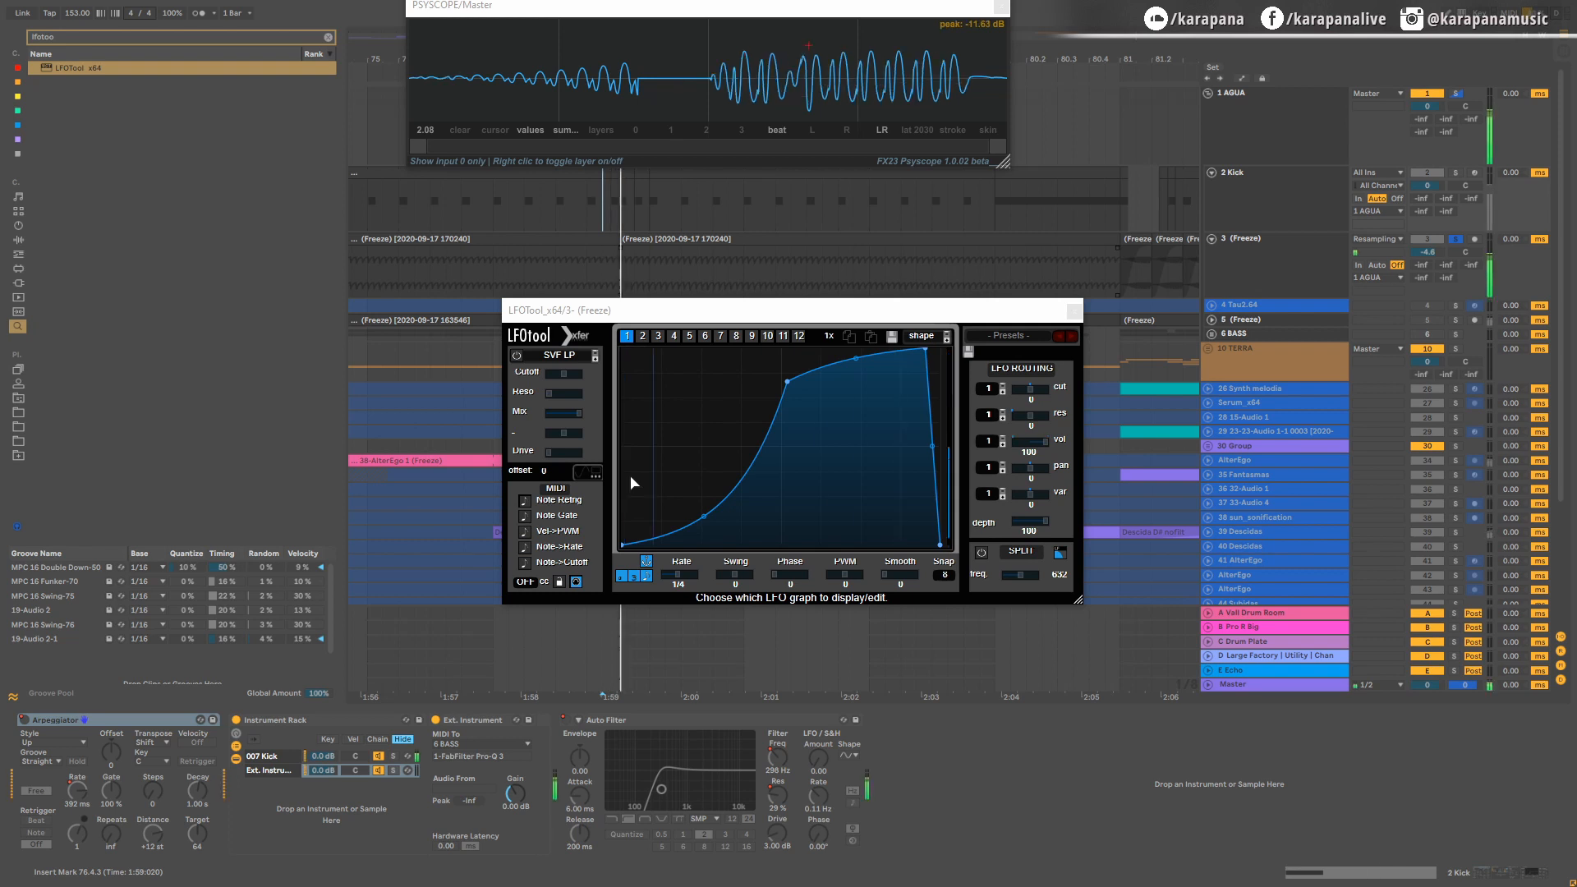
{"action": "left_click", "coordinate": [1455, 92]}
{"action": "key", "text": "space"}
{"action": "key", "text": "space"}
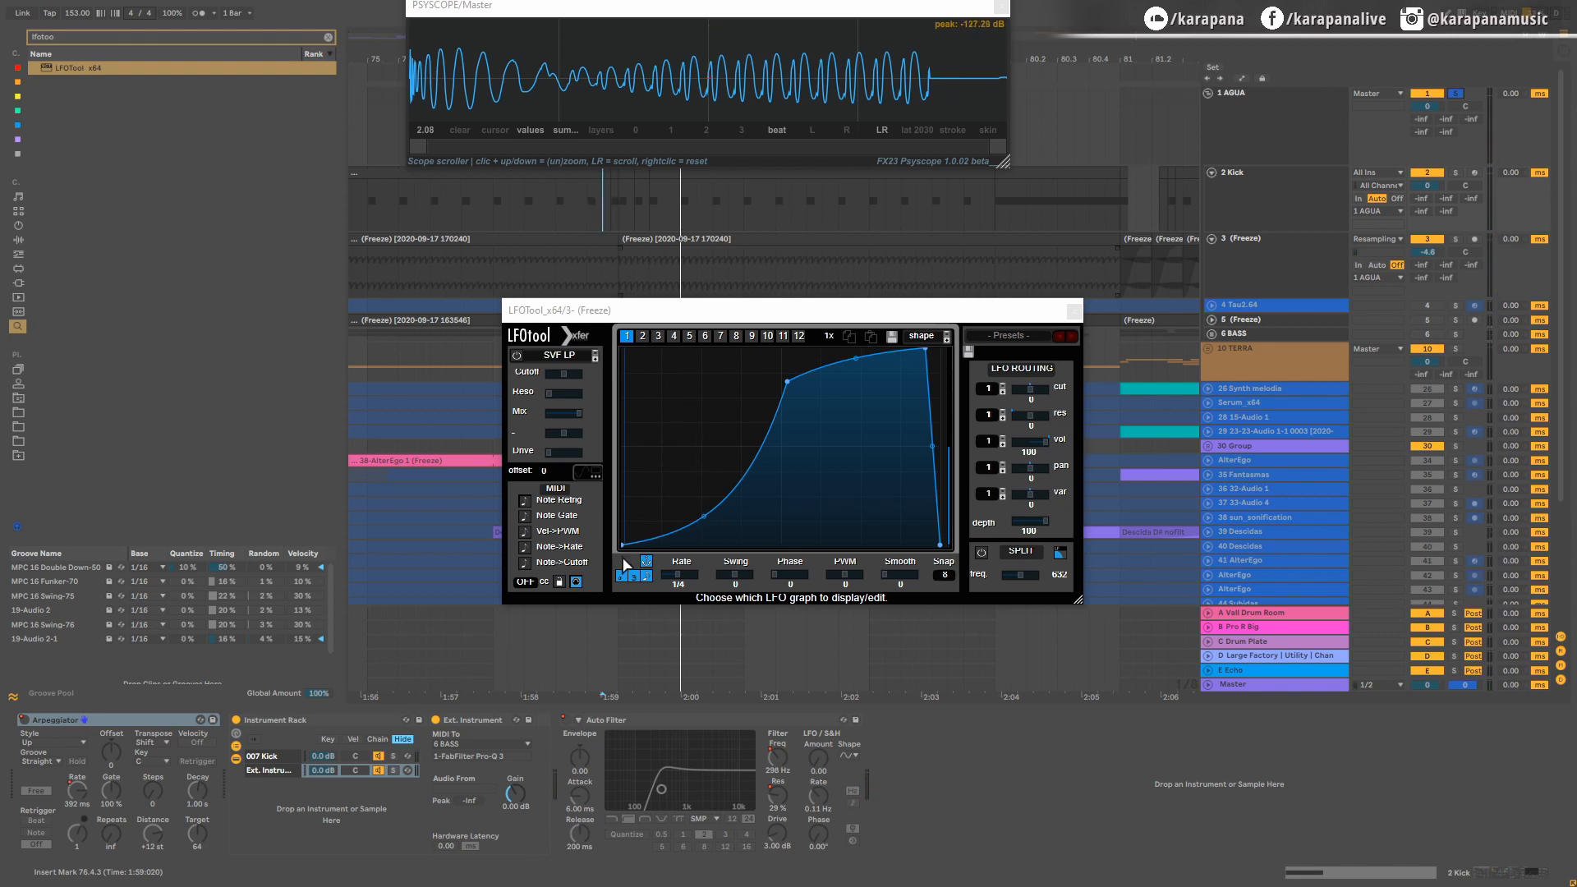
Step: Group the 007 Kick Simpler into an Instrument Rack and add an External Instrument as its second chain
{"action": "left_click", "coordinate": [1247, 195]}
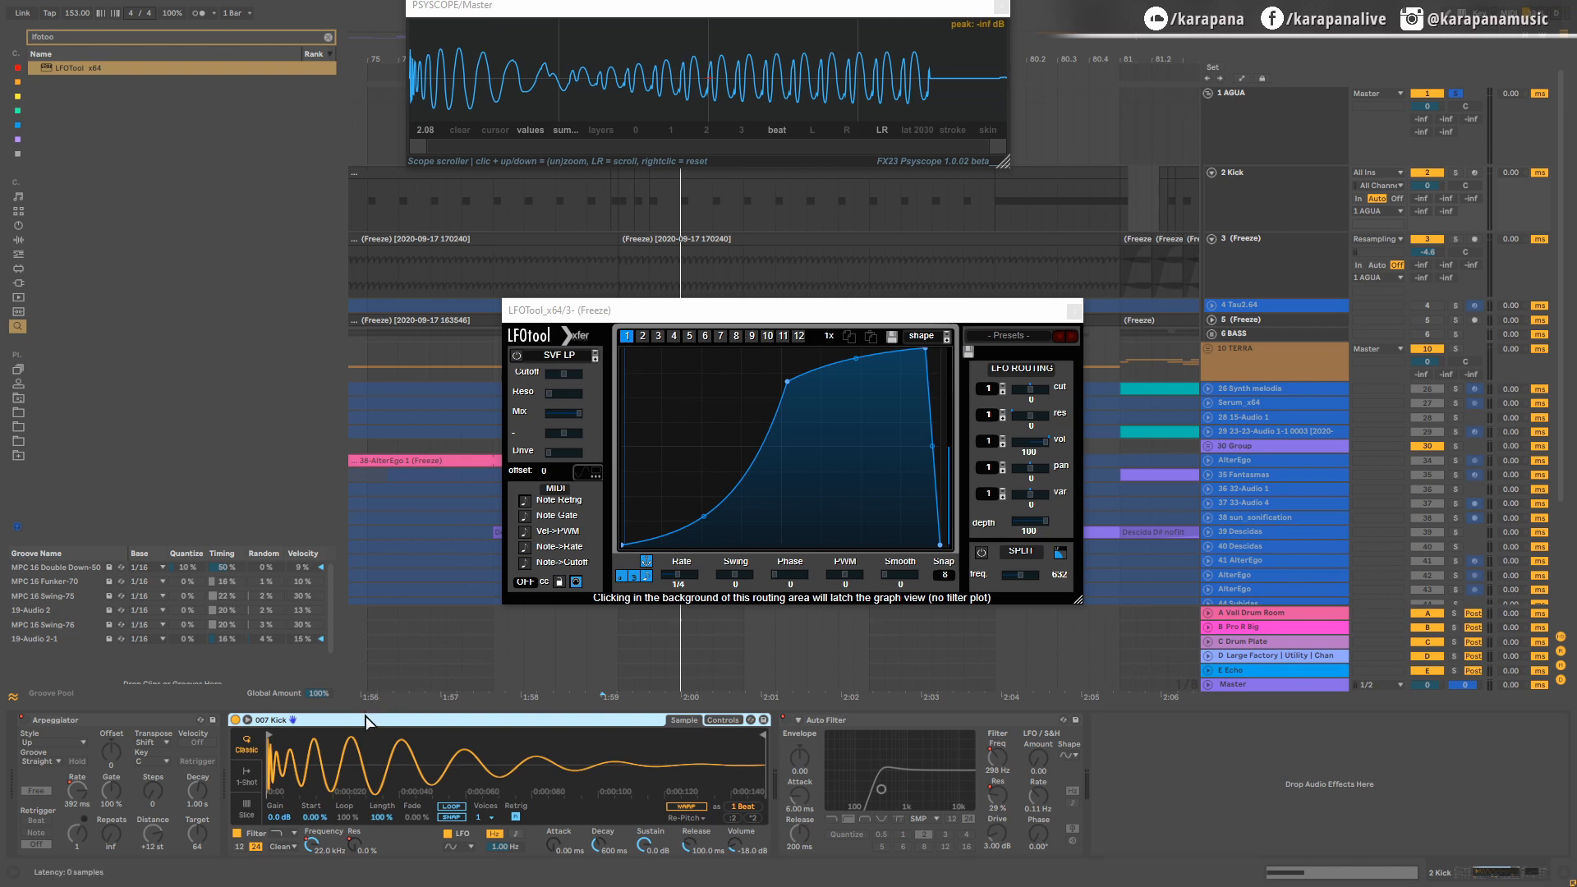
{"action": "left_click", "coordinate": [239, 746]}
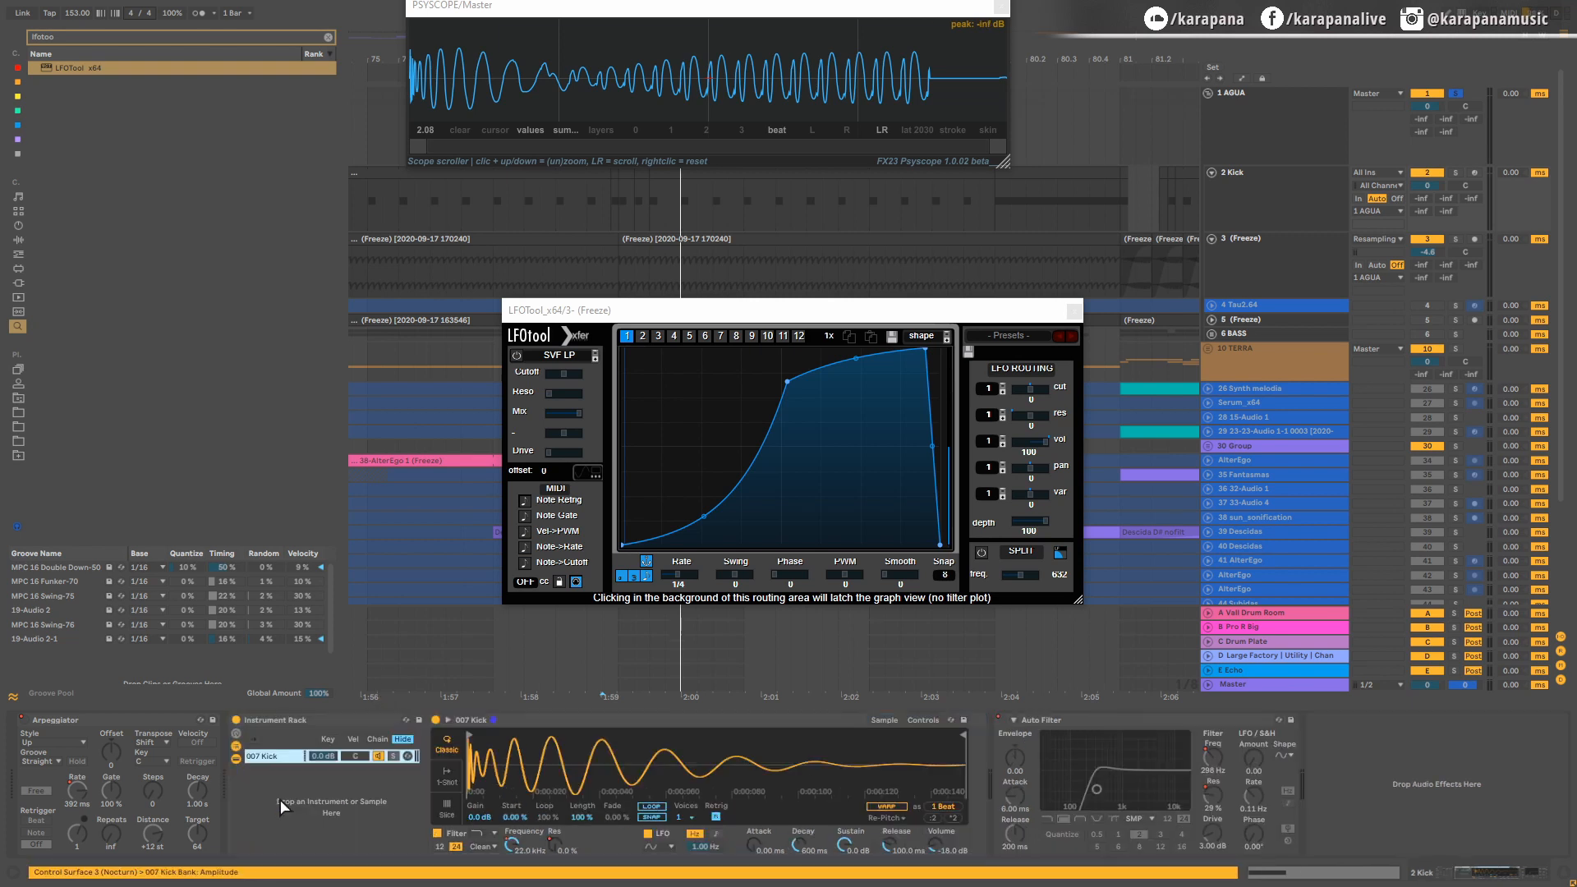
{"action": "key", "text": "ctrl+f"}
{"action": "type", "text": "exter"}
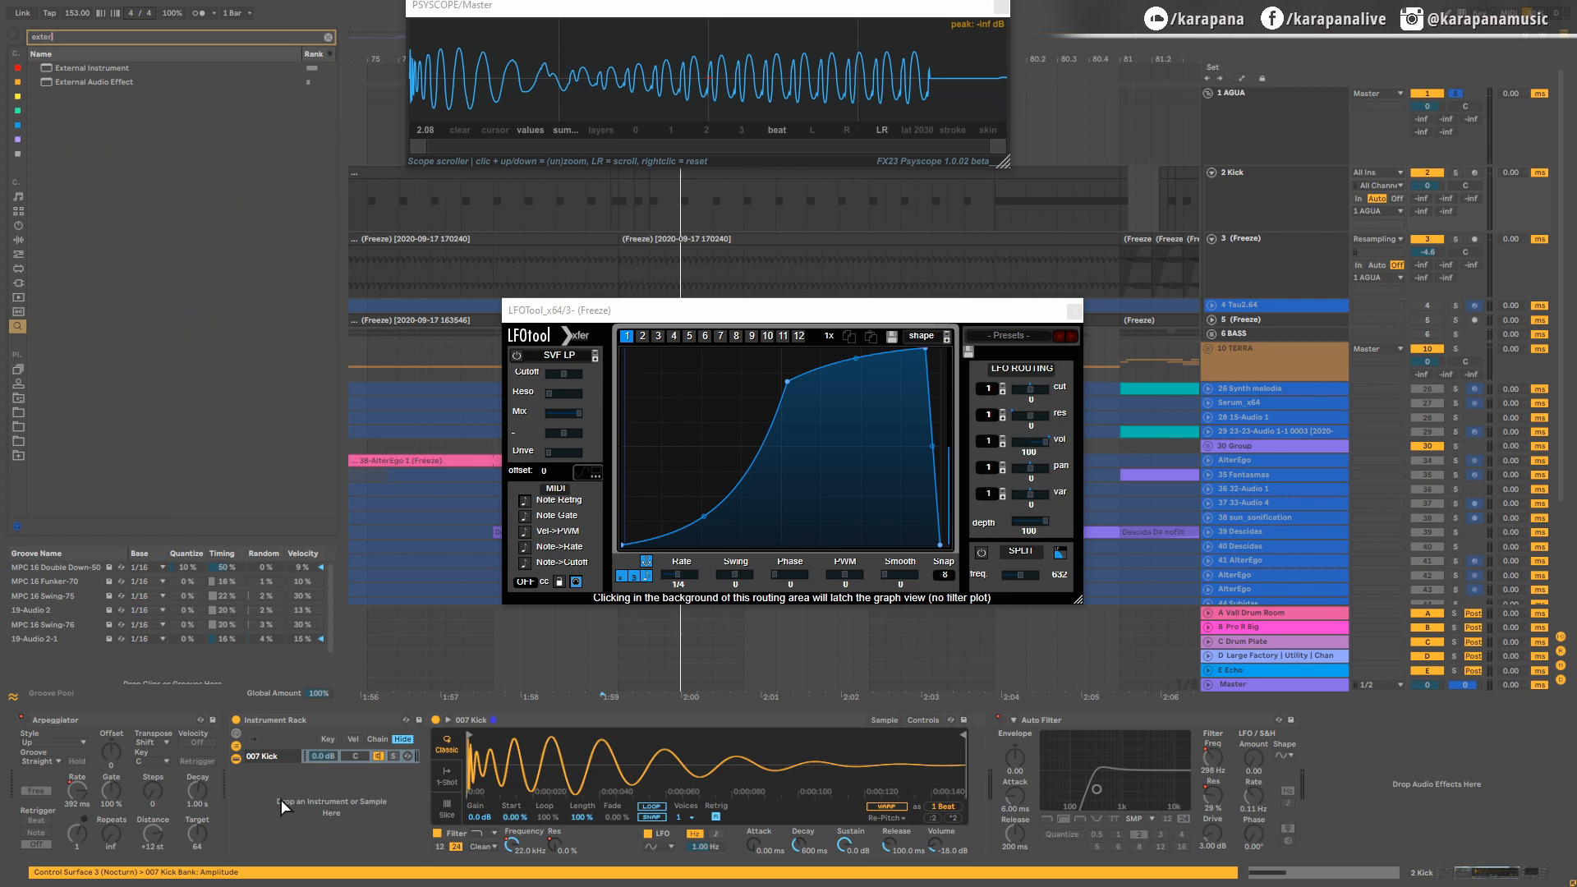
{"action": "type", "text": "nal"}
{"action": "left_click_drag", "start_coordinate": [72, 73], "coordinate": [296, 796]}
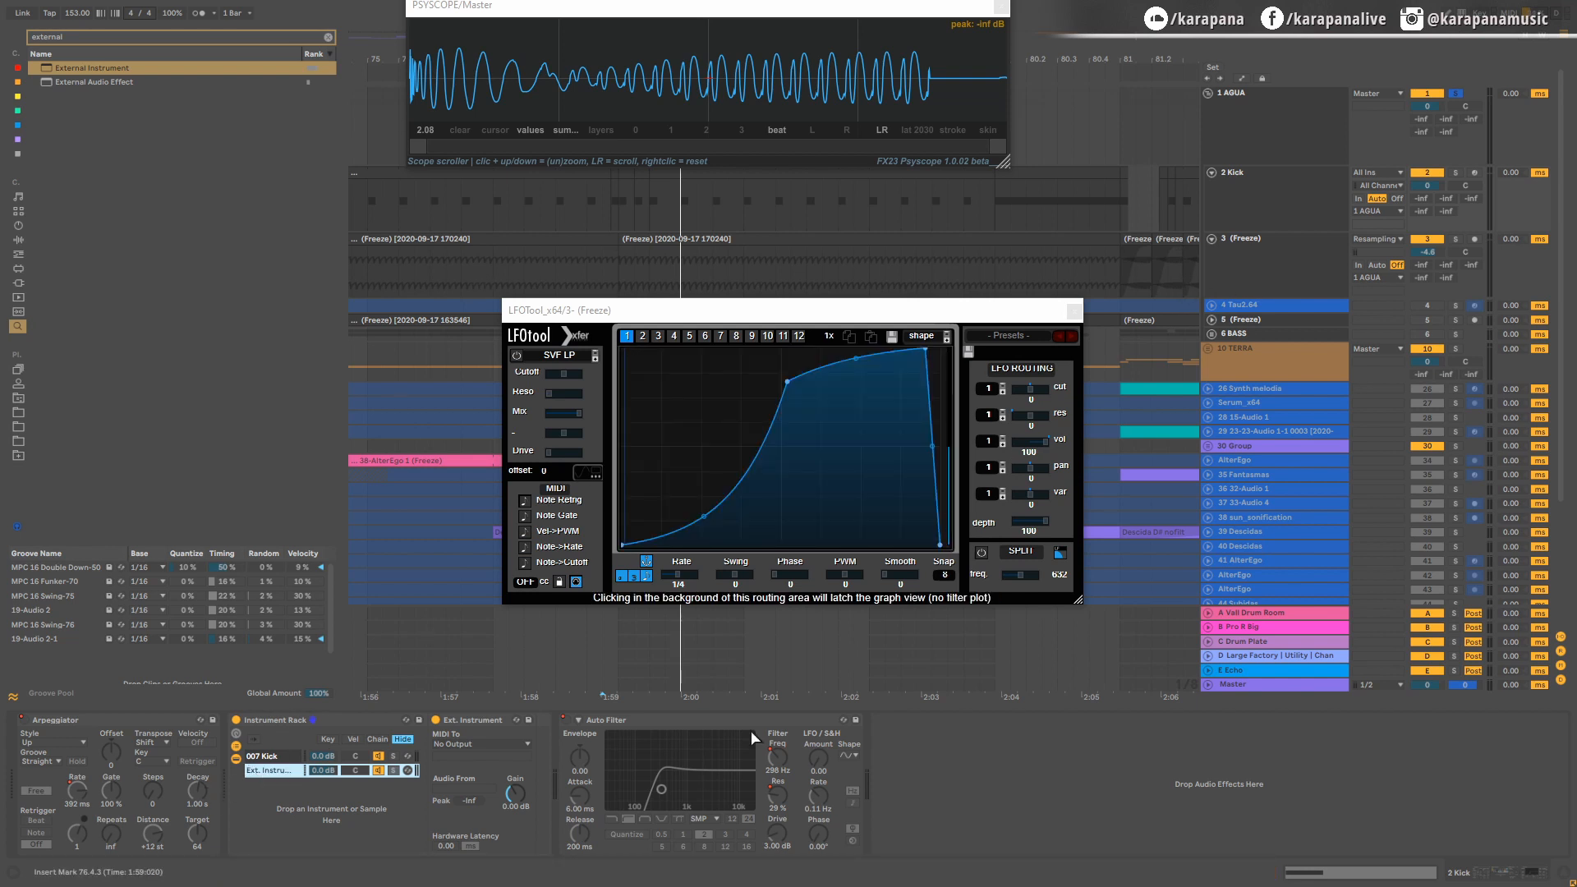
Step: Route the External Instrument's MIDI to LFOTool x64 on the 3-(Freeze) track and enable Note Retrig in LFOTool
{"action": "left_click", "coordinate": [505, 741]}
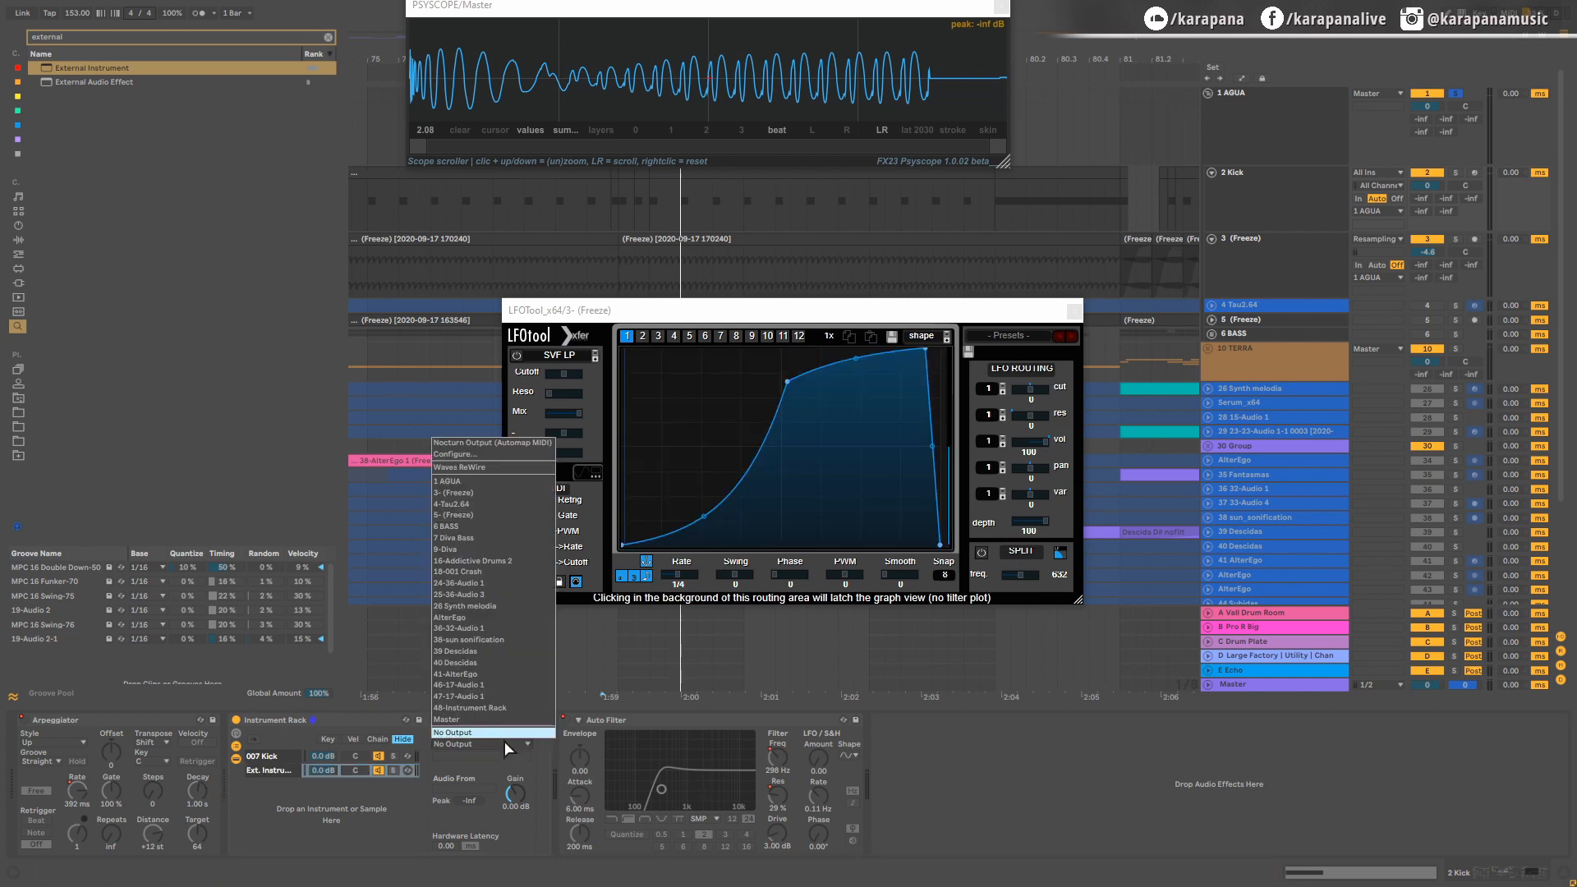
{"action": "left_click", "coordinate": [471, 494]}
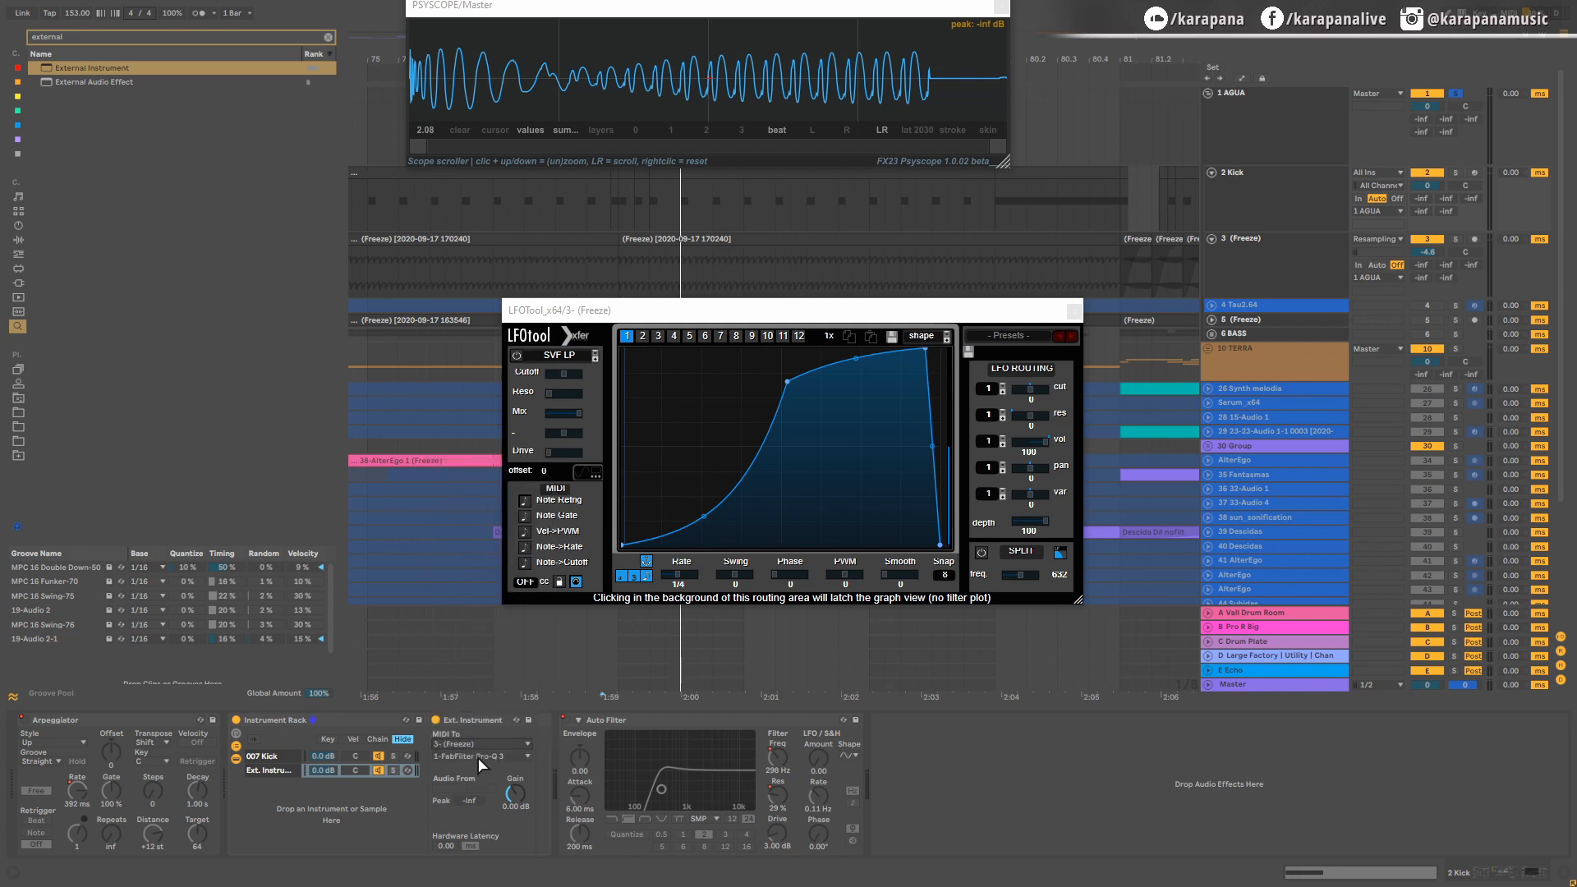
{"action": "left_click", "coordinate": [478, 757]}
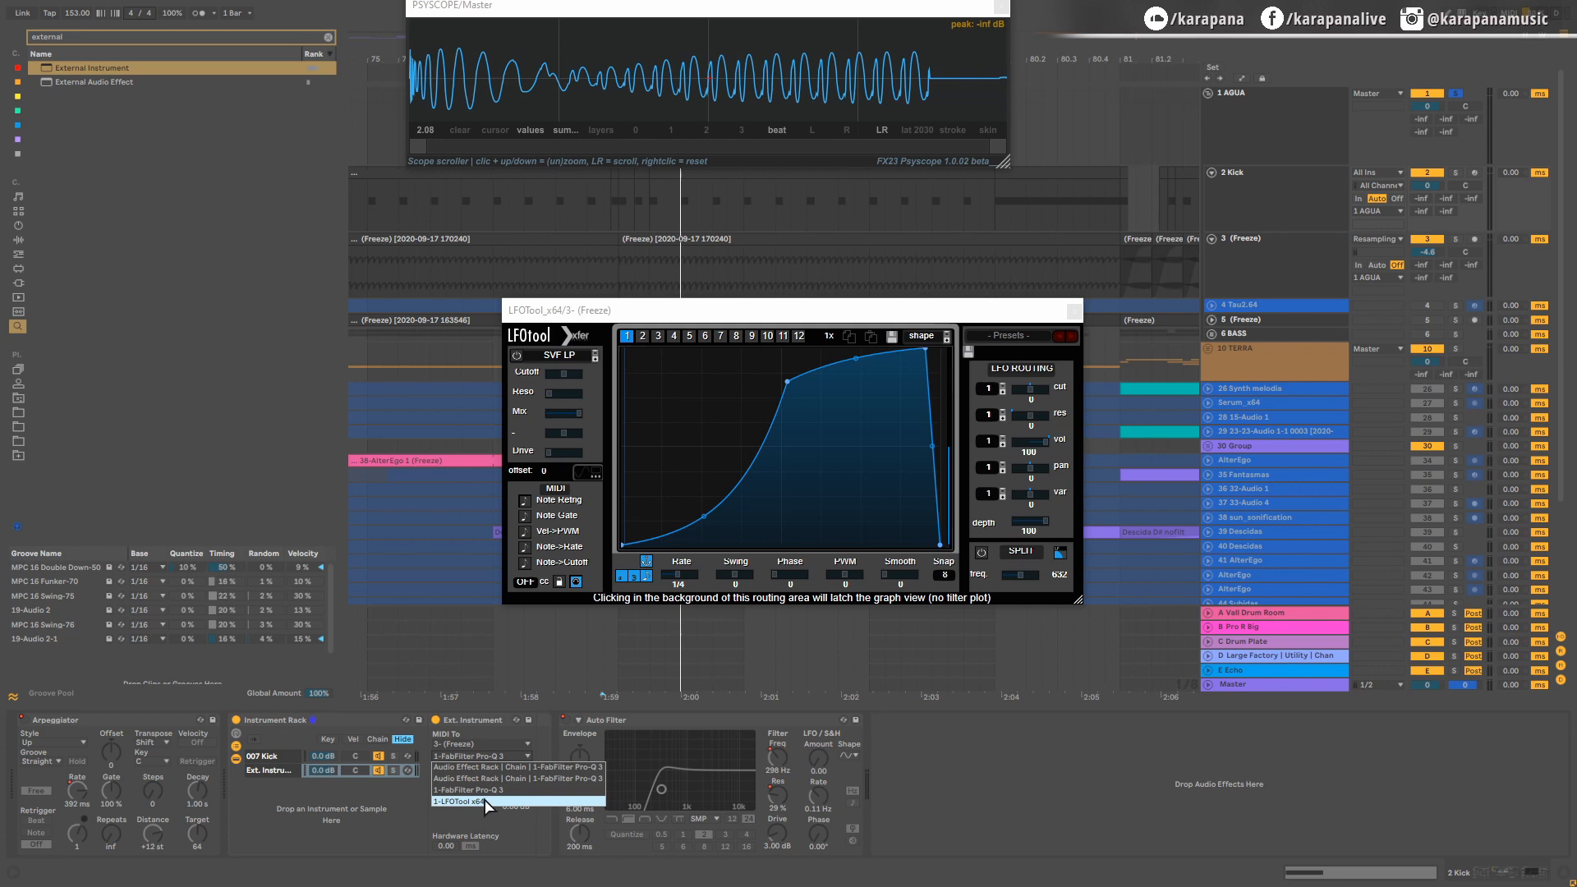
{"action": "left_click", "coordinate": [485, 800]}
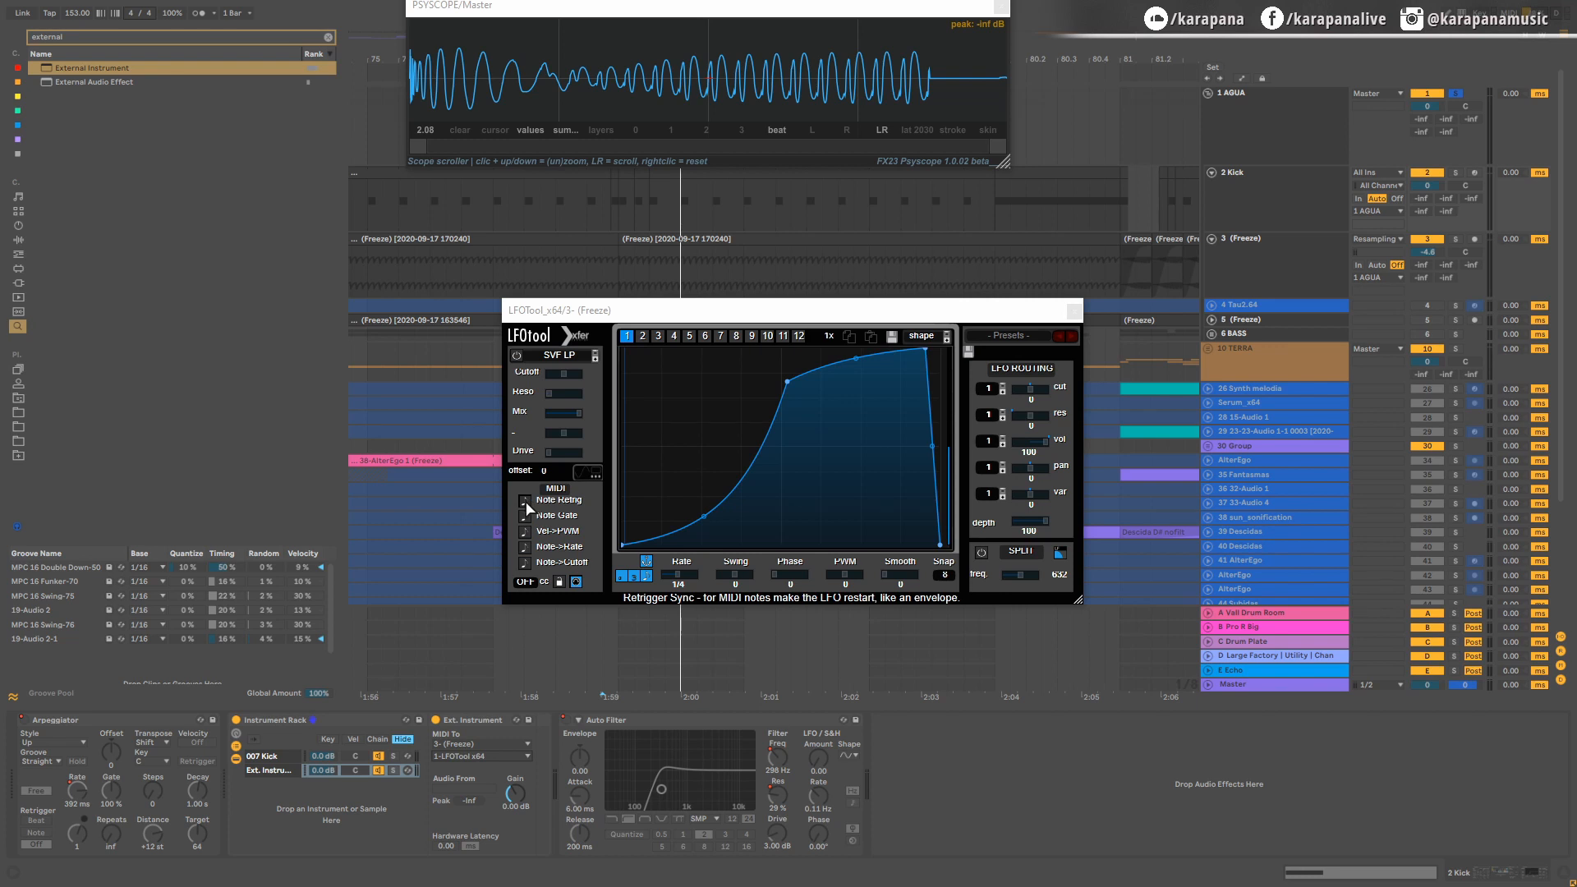
{"action": "left_click", "coordinate": [524, 501]}
Step: Play the kick fill from 76.4.1 with the AGUA group, and solo the bass track to check the note-triggered ducking
{"action": "left_click", "coordinate": [587, 203]}
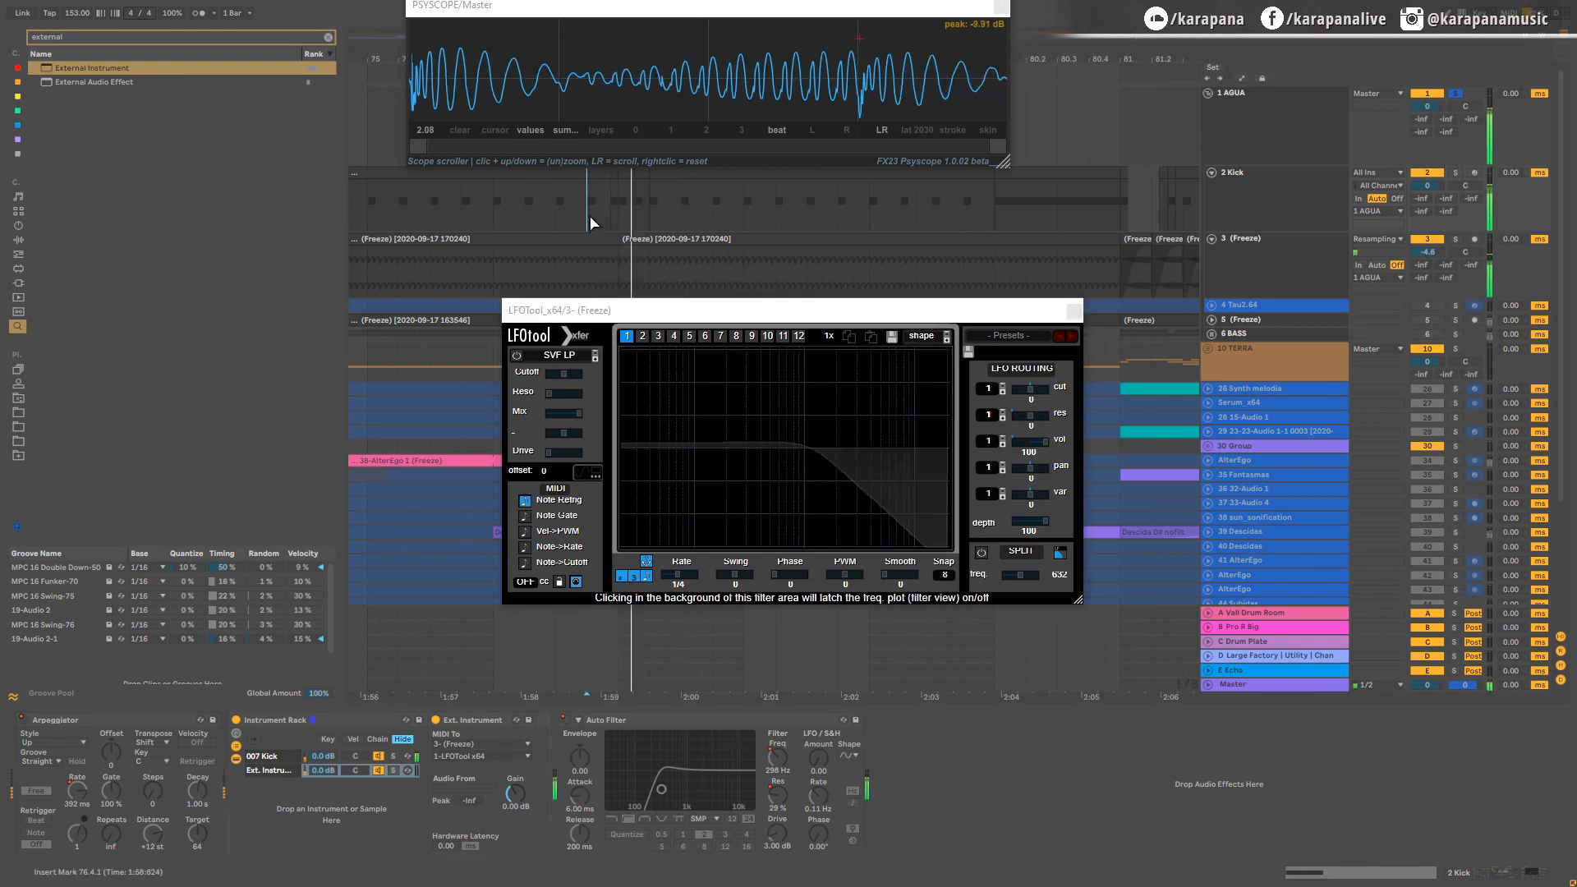
{"action": "key", "text": "space"}
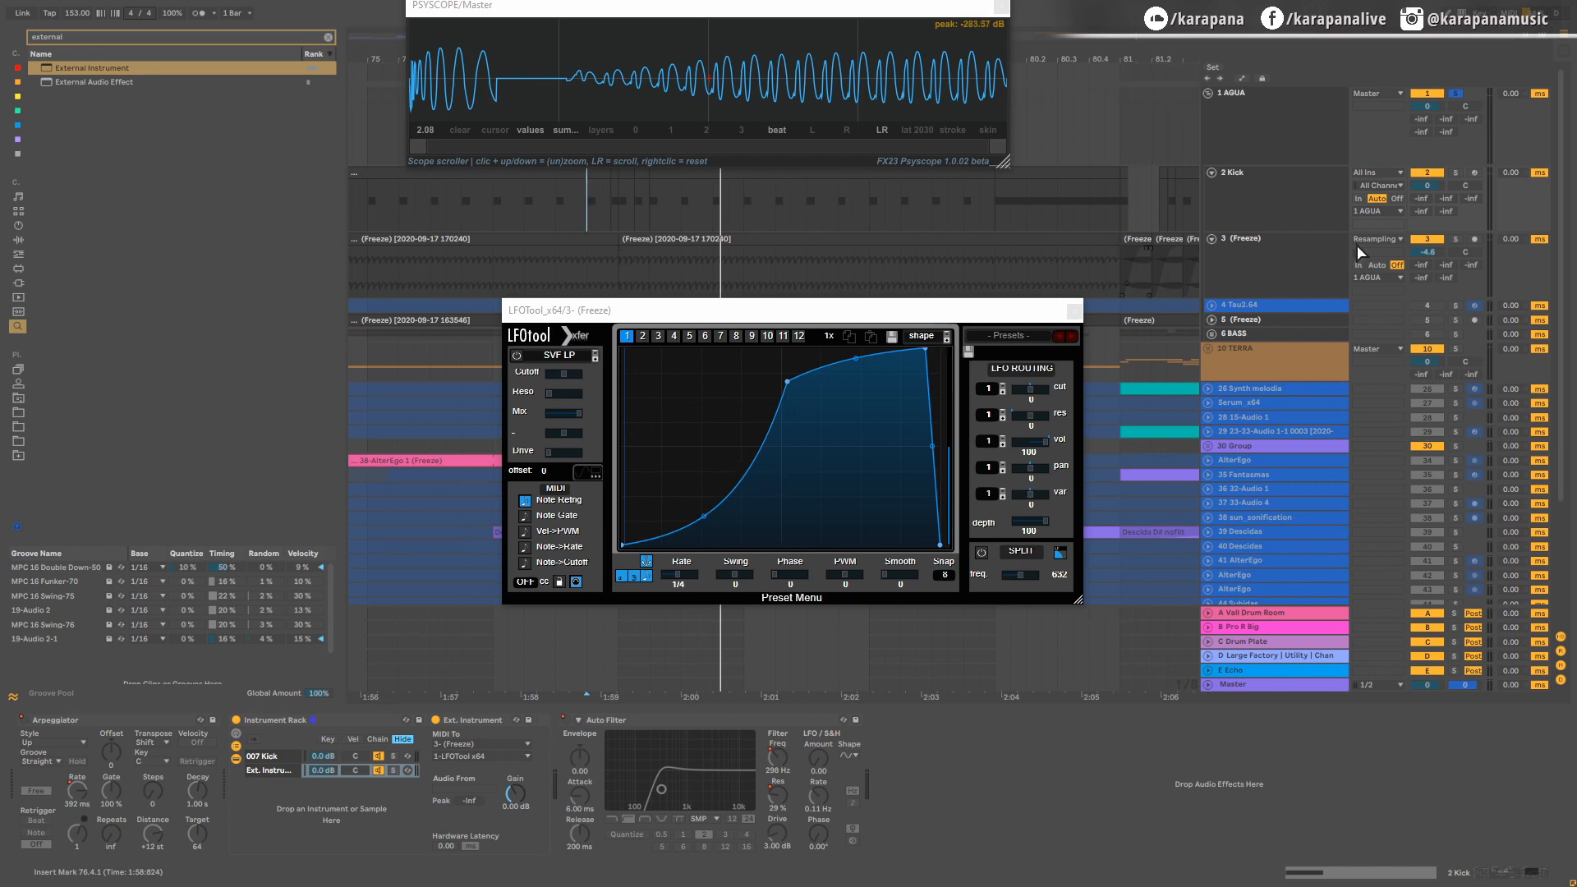
{"action": "left_click", "coordinate": [1455, 239]}
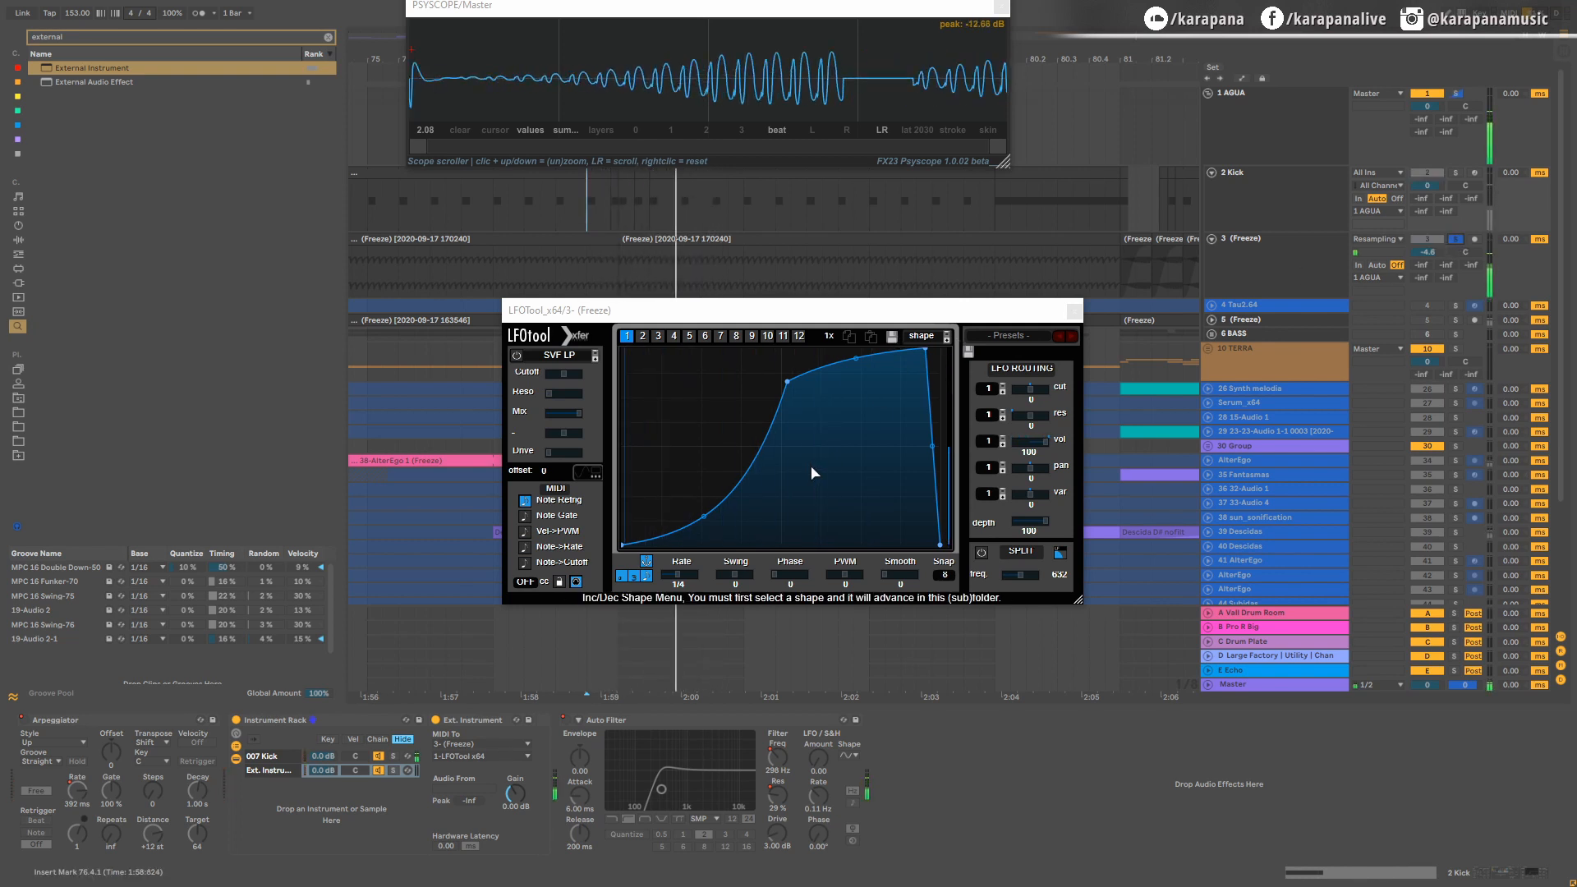
Step: Reshape the LFOTool curve to start at full level, drop almost immediately to zero, and rise along an inward-bowed curve to the middle point
{"action": "left_click", "coordinate": [622, 546]}
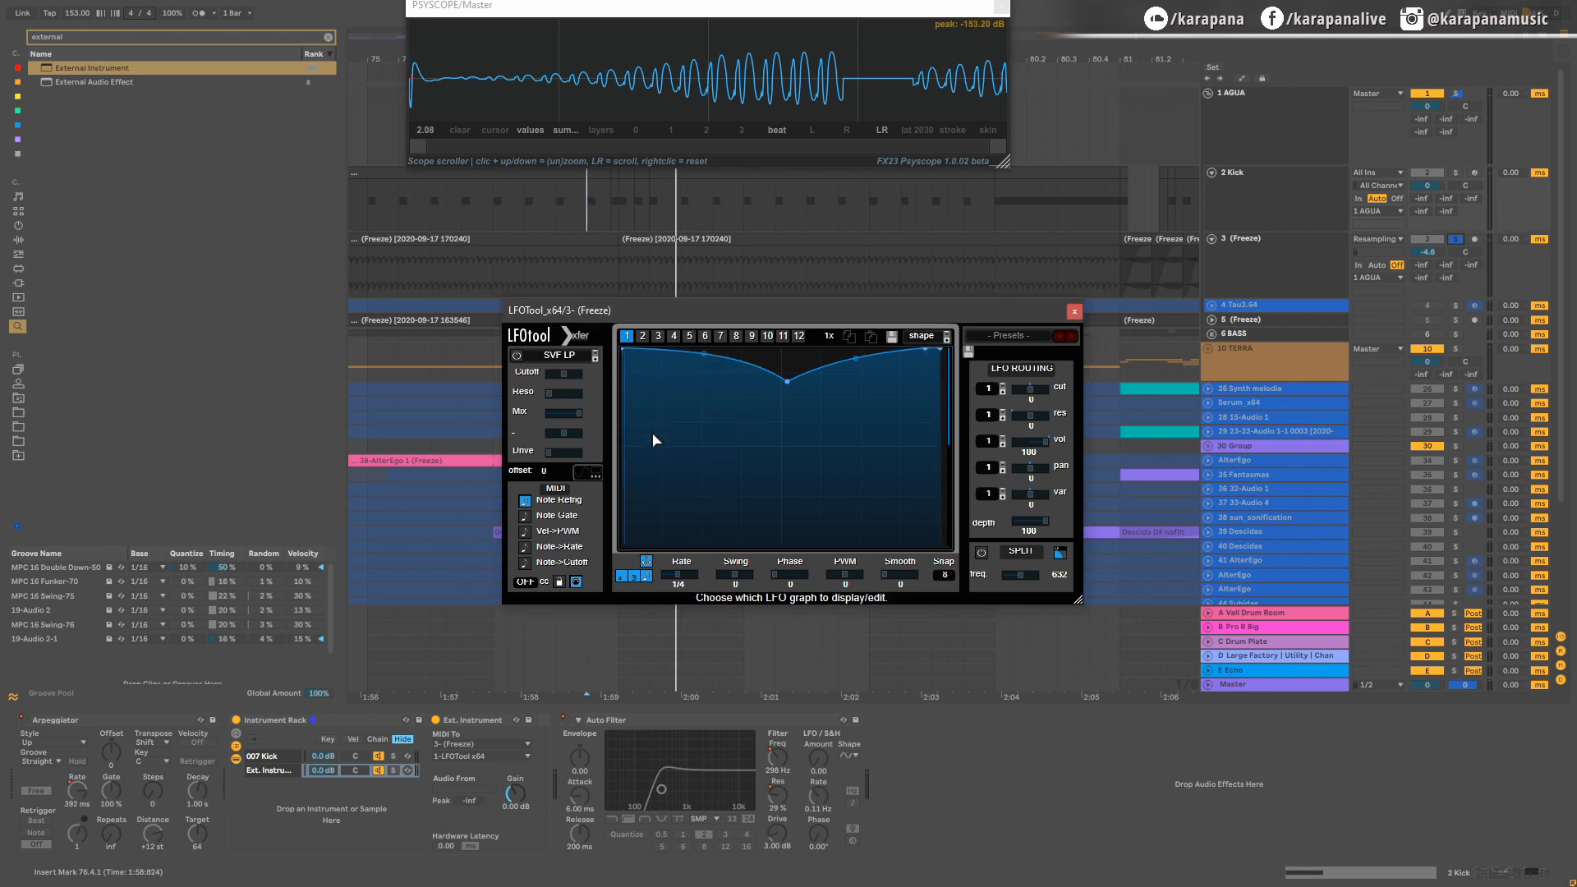
{"action": "double_click", "coordinate": [639, 548]}
{"action": "left_click_drag", "start_coordinate": [632, 384], "coordinate": [621, 420]}
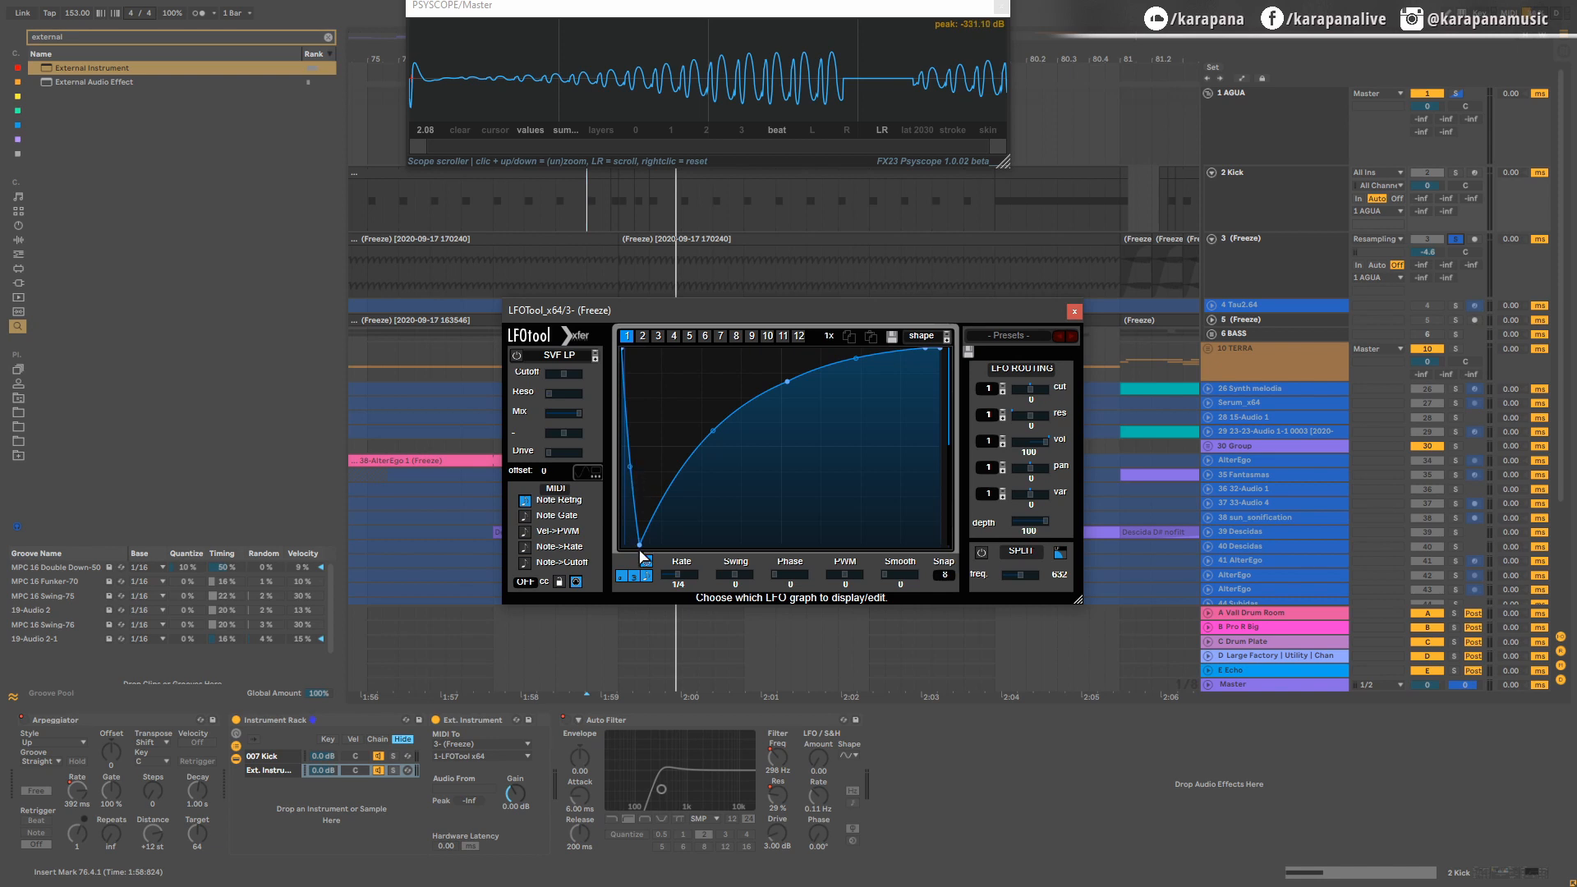
{"action": "left_click_drag", "start_coordinate": [639, 545], "coordinate": [626, 568]}
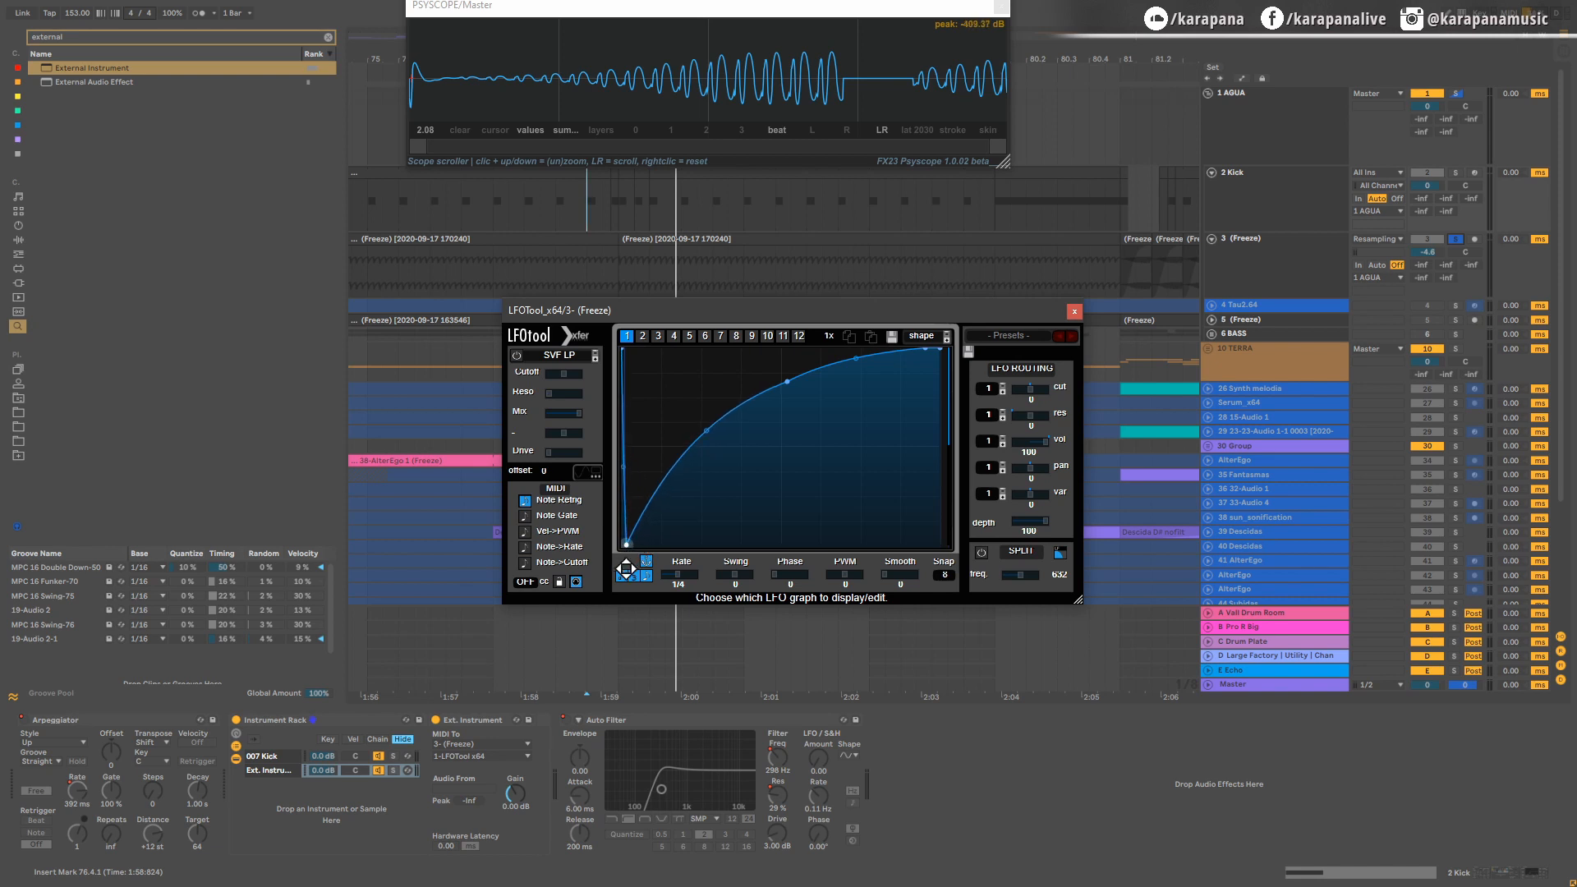
{"action": "left_click_drag", "start_coordinate": [706, 435], "coordinate": [724, 470]}
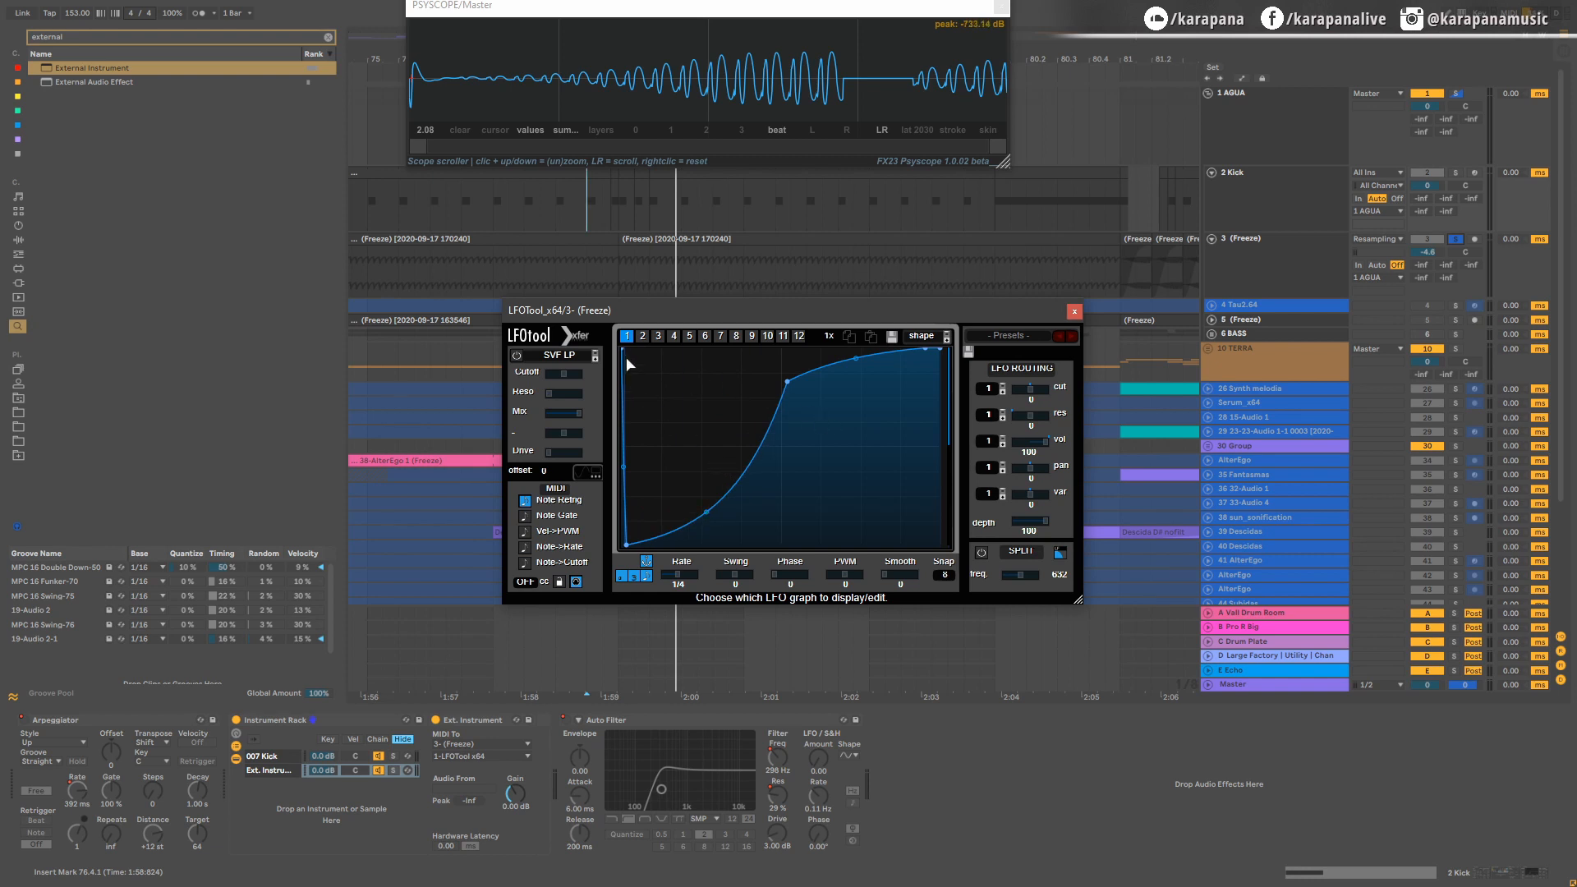
Step: Play the kick section while moving the LFO curve's zero-level dip later and adjusting the height of the middle point
{"action": "key", "text": "space"}
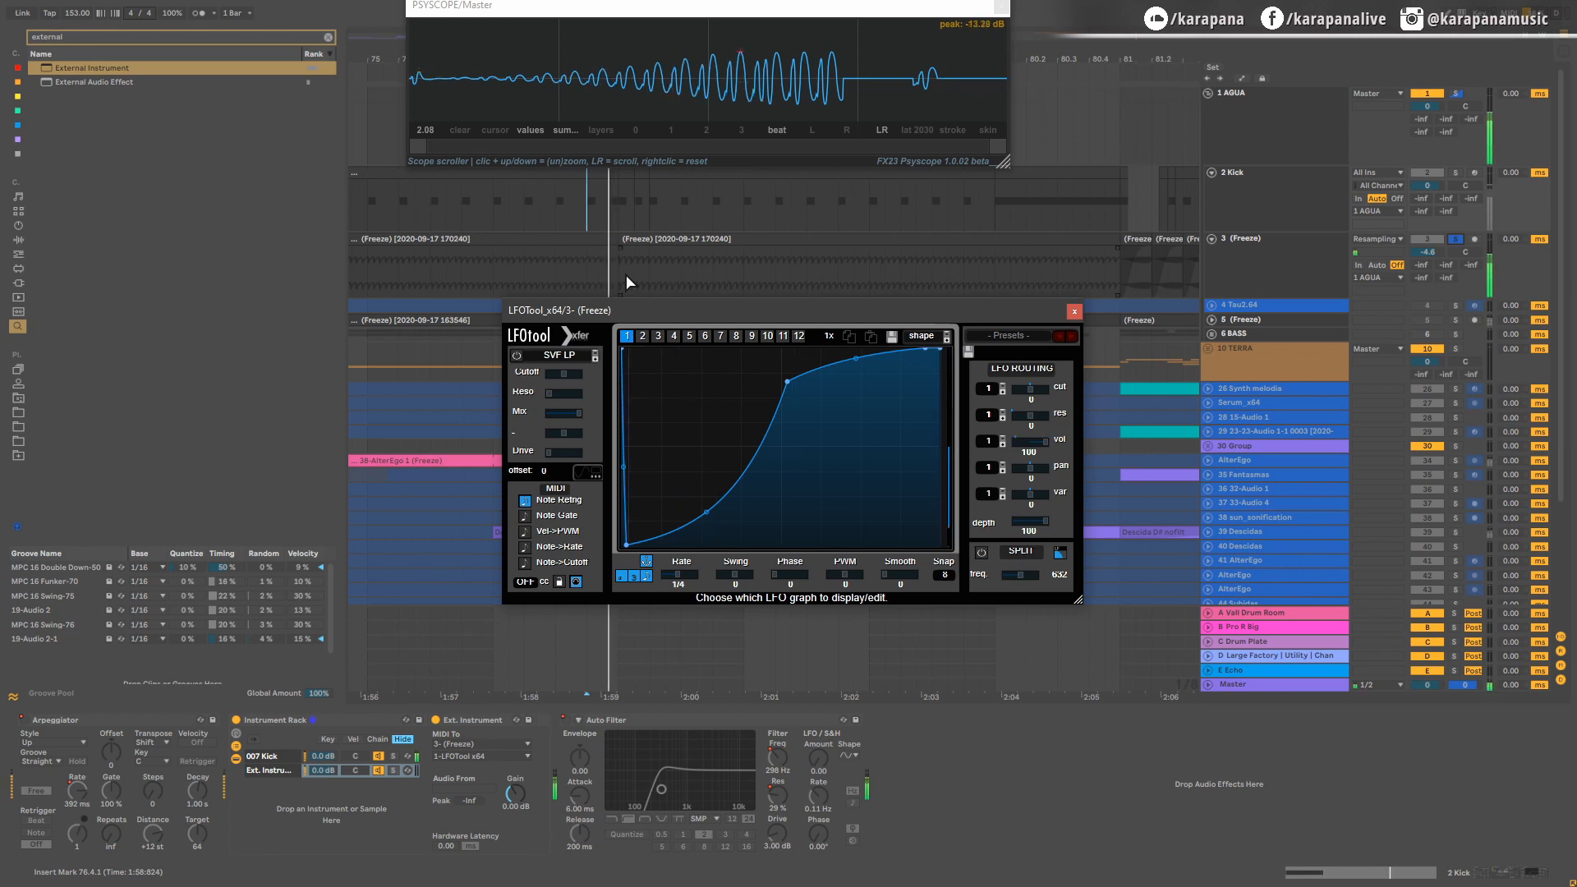
{"action": "left_click_drag", "start_coordinate": [626, 545], "coordinate": [662, 561]}
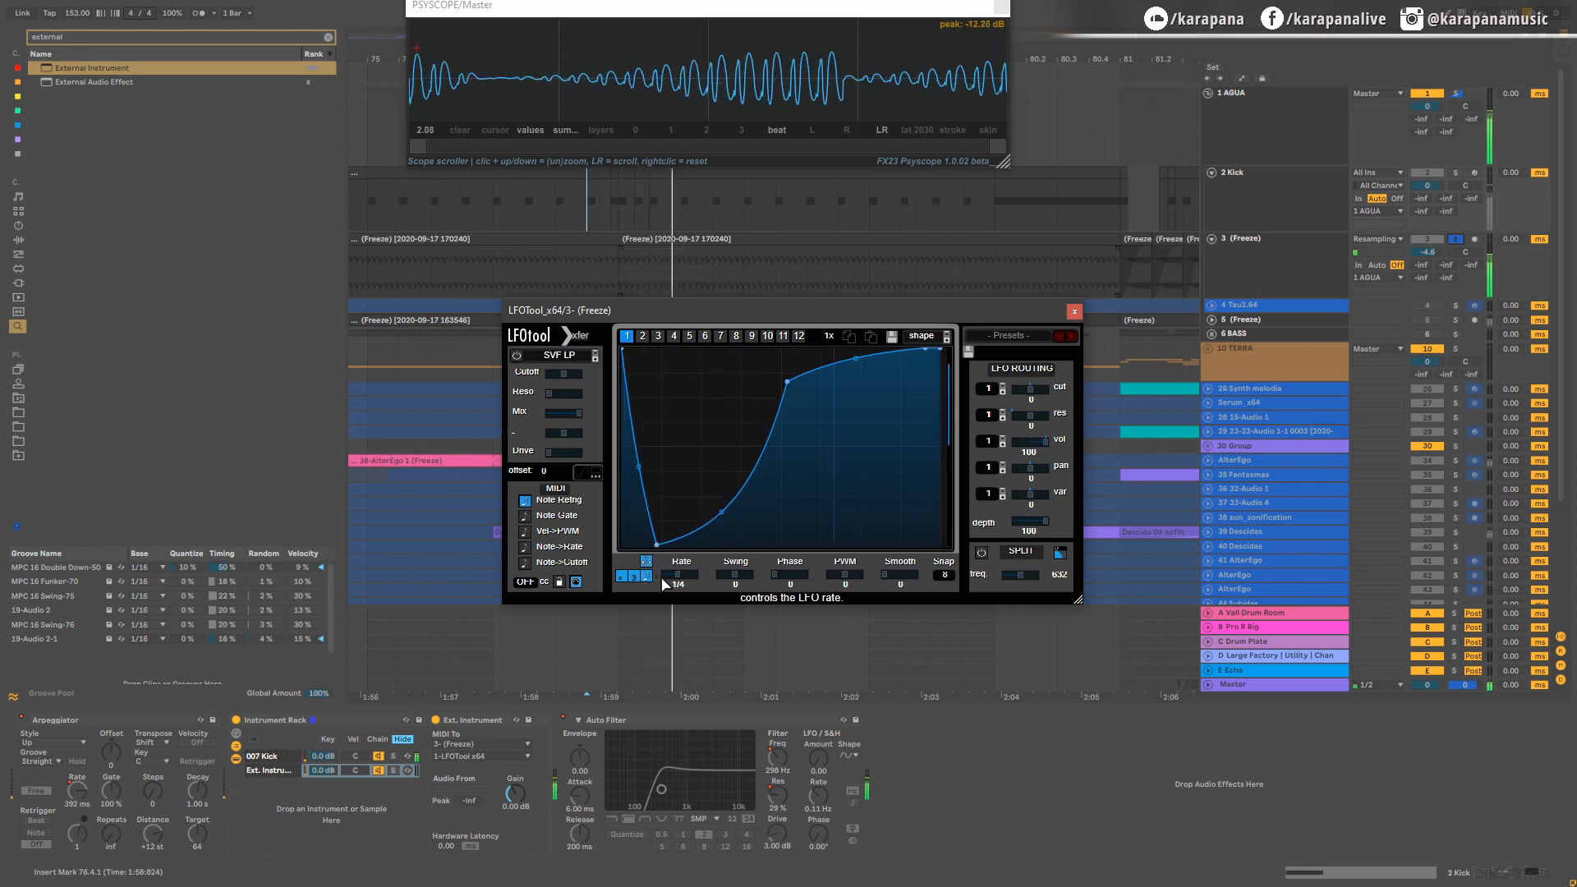
{"action": "left_click_drag", "start_coordinate": [788, 380], "coordinate": [781, 349]}
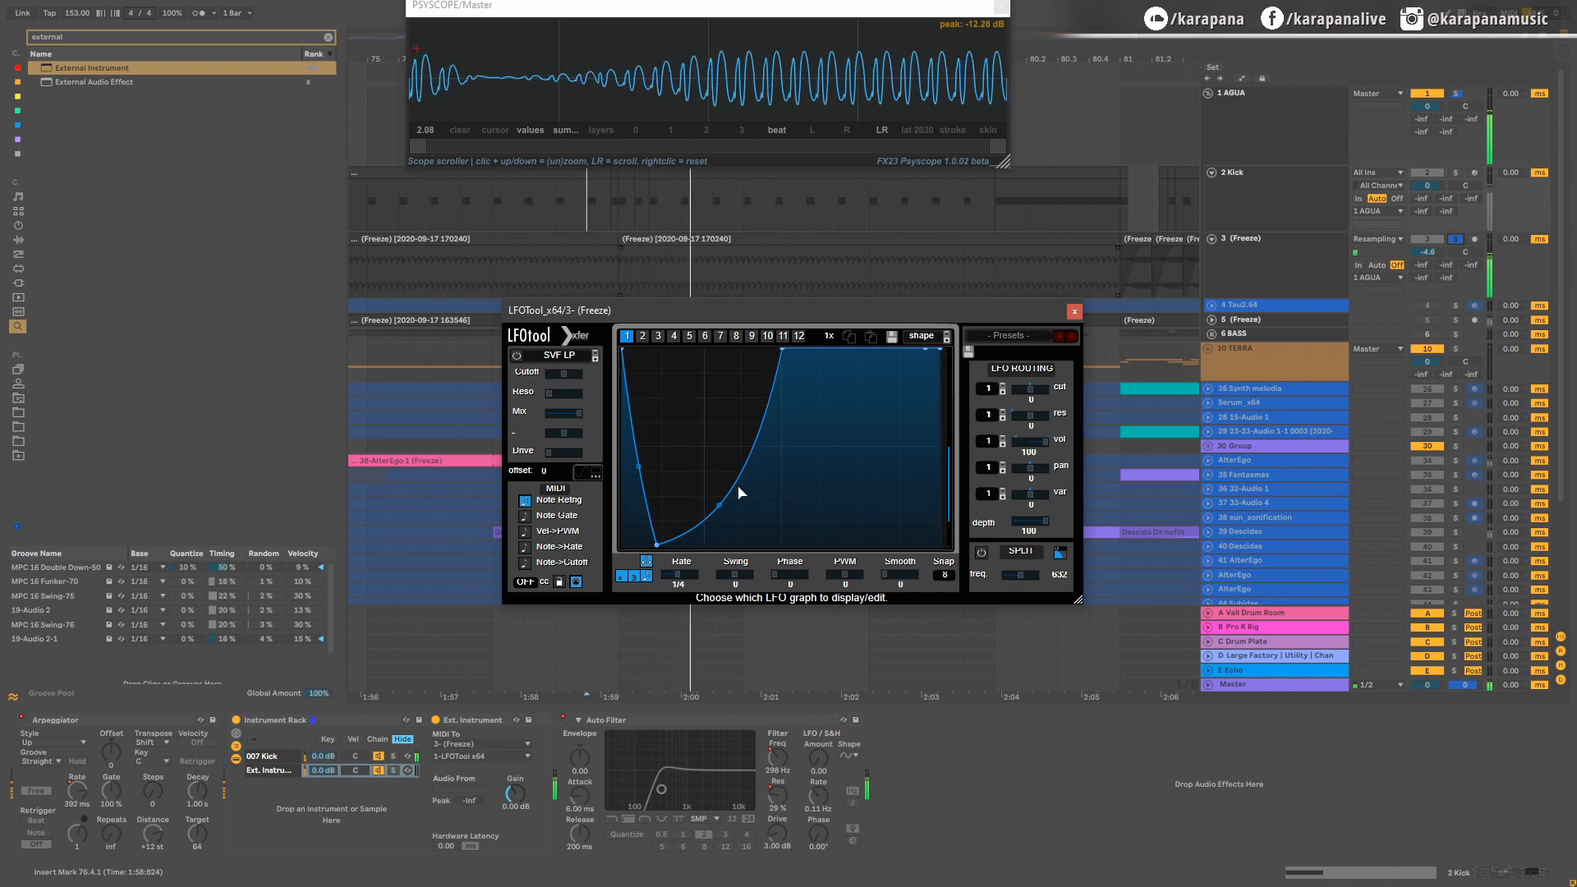
{"action": "left_click_drag", "start_coordinate": [781, 350], "coordinate": [783, 383]}
{"action": "left_click_drag", "start_coordinate": [657, 542], "coordinate": [662, 550]}
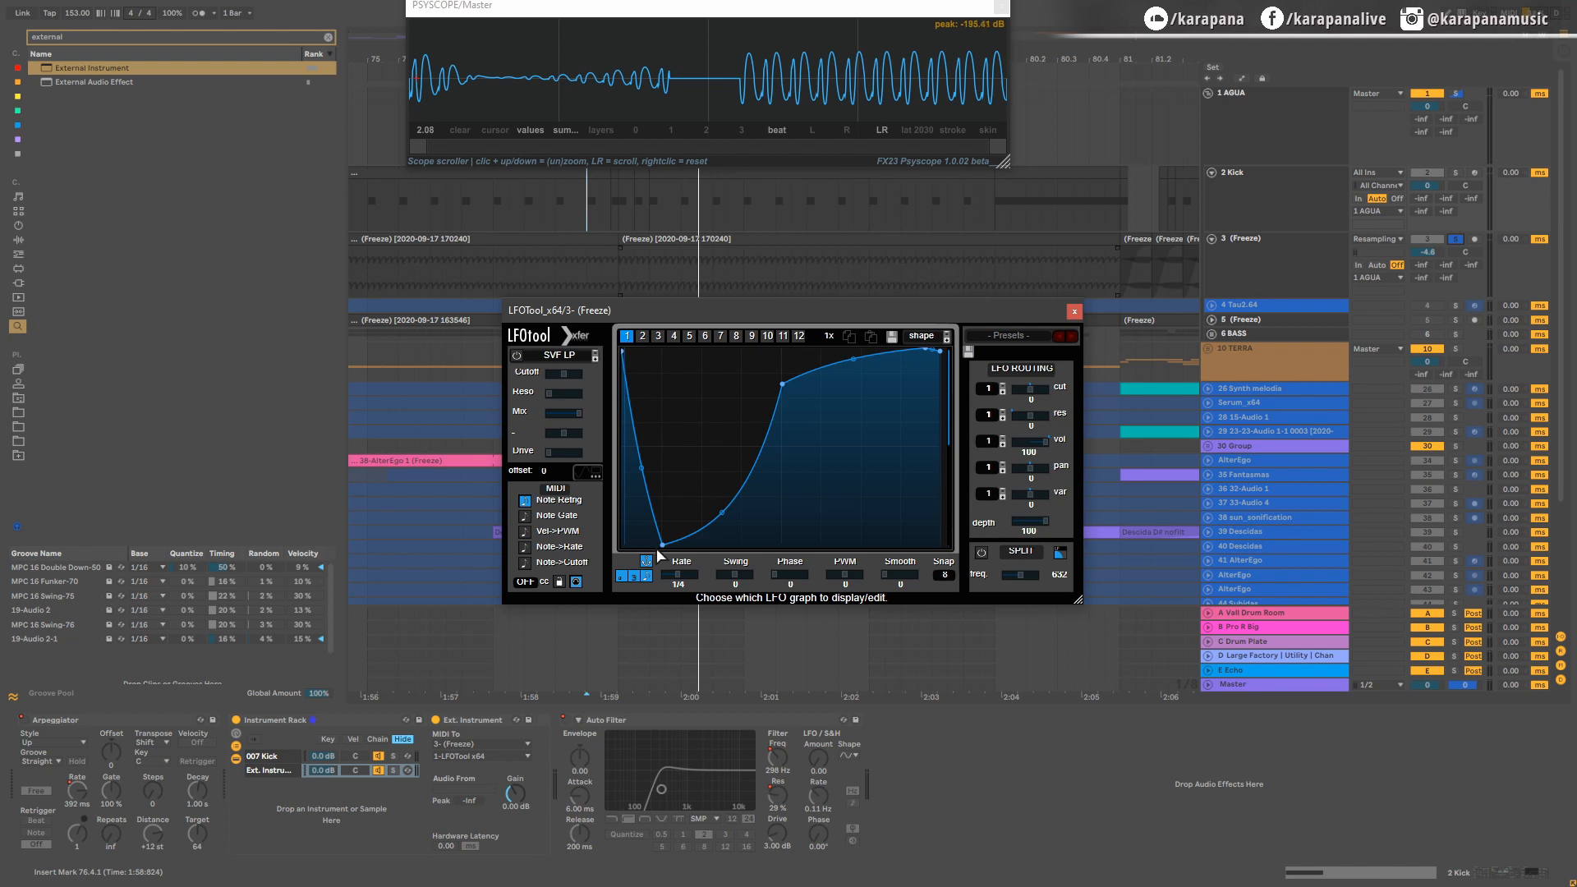
Step: Raise the LFO curve's early dip back to full level and close LFOTool
{"action": "left_click_drag", "start_coordinate": [665, 541], "coordinate": [647, 309]}
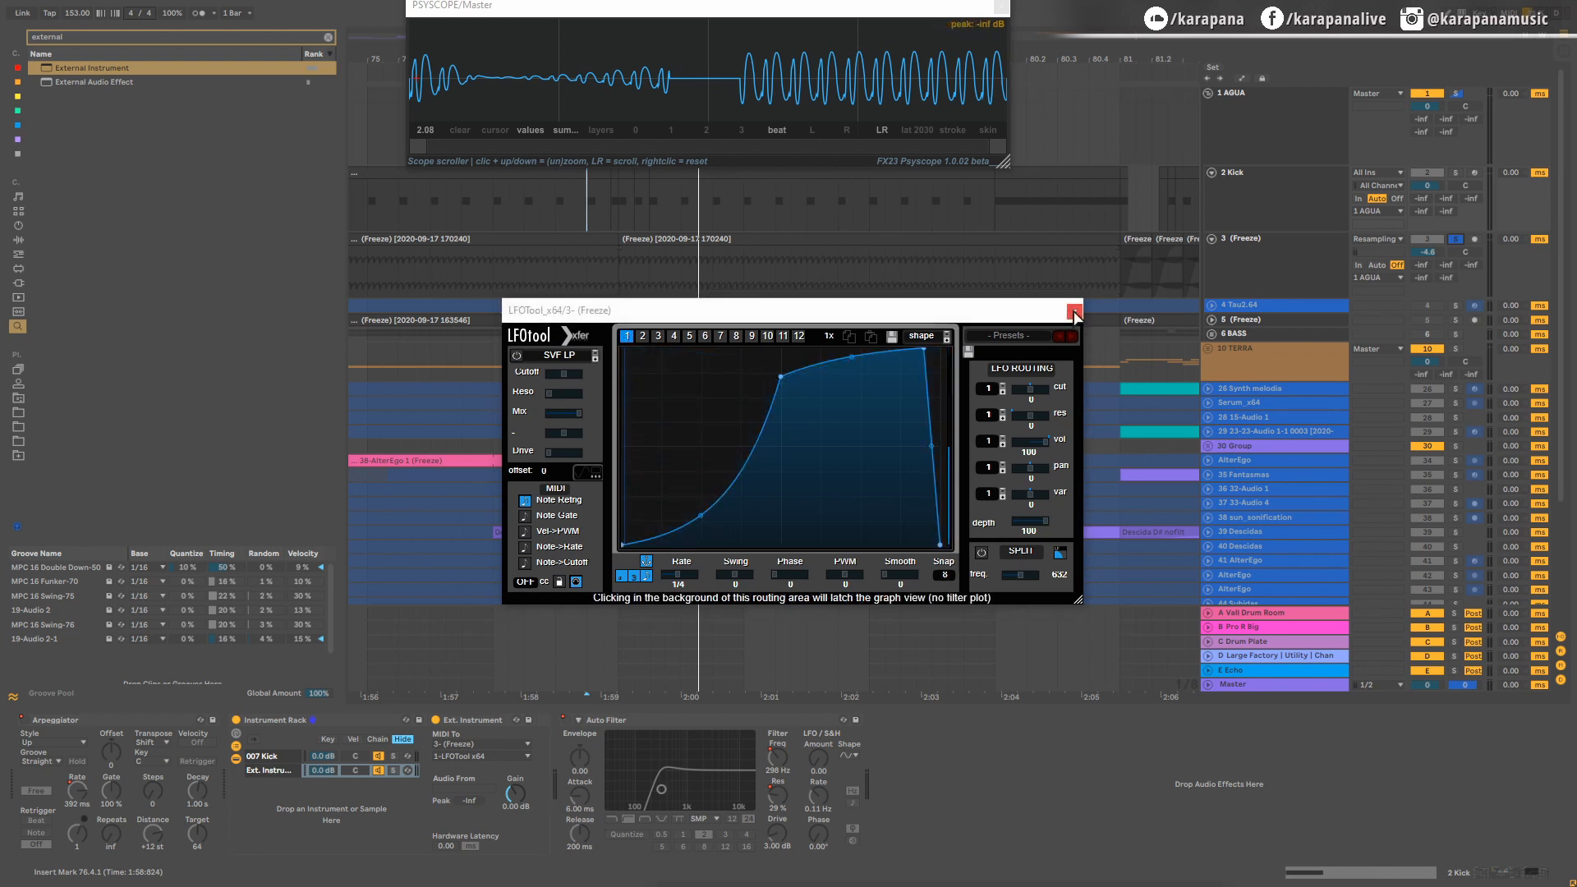
{"action": "left_click", "coordinate": [1074, 311]}
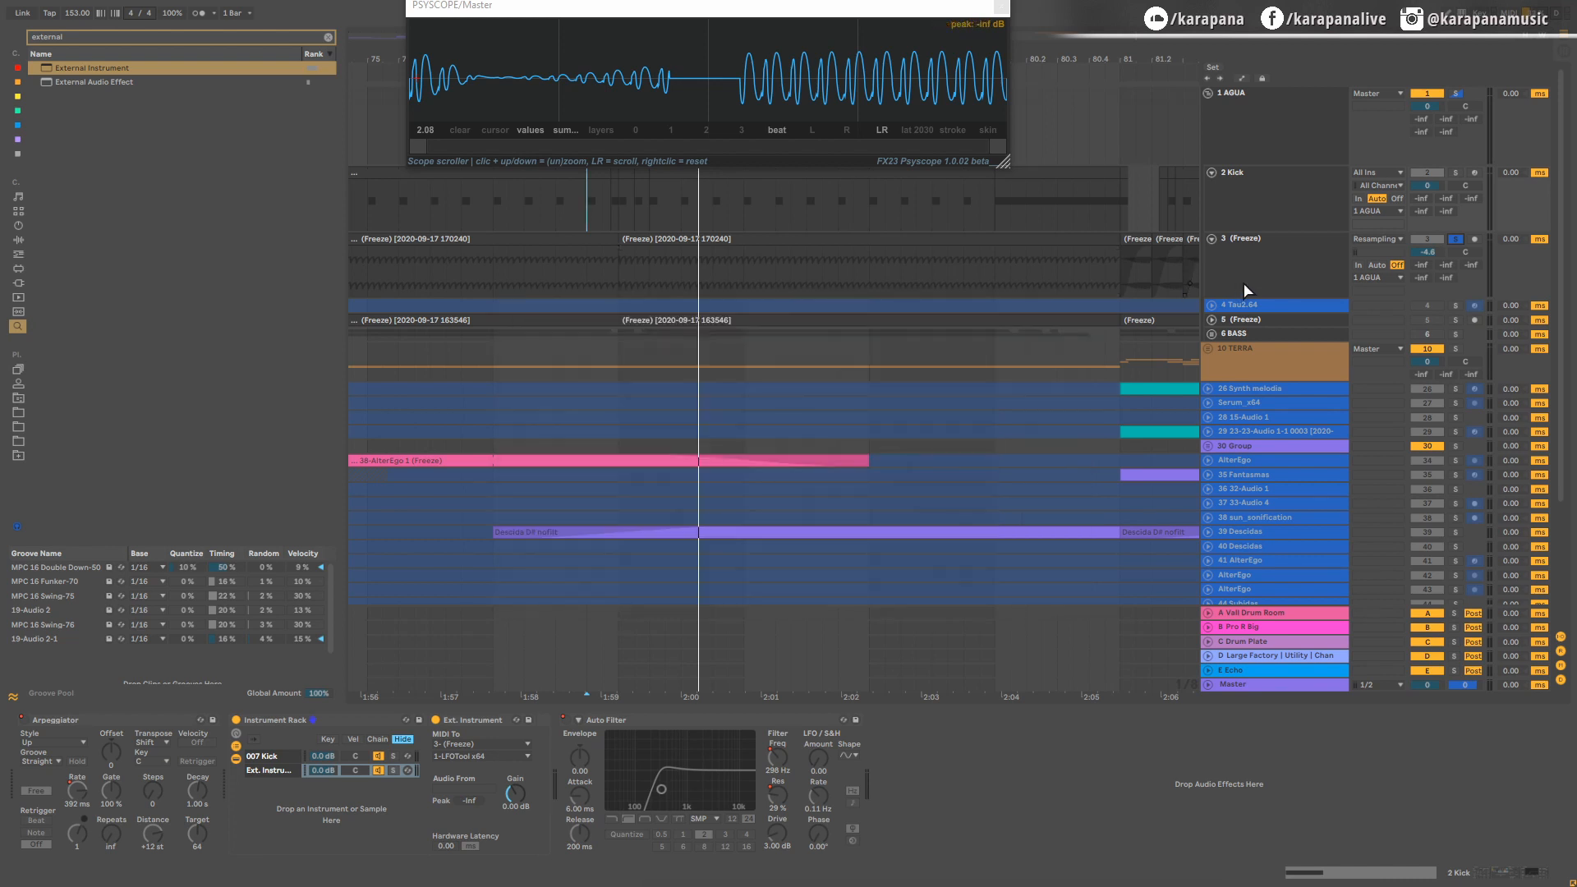
Step: In Pro-Q 3 on the 3-(Freeze) track, set up a dynamic bell cut at about 60 Hz with a threshold of about -36.7 dB
{"action": "left_click", "coordinate": [1247, 290]}
{"action": "left_click_drag", "start_coordinate": [1452, 871], "coordinate": [1493, 870]}
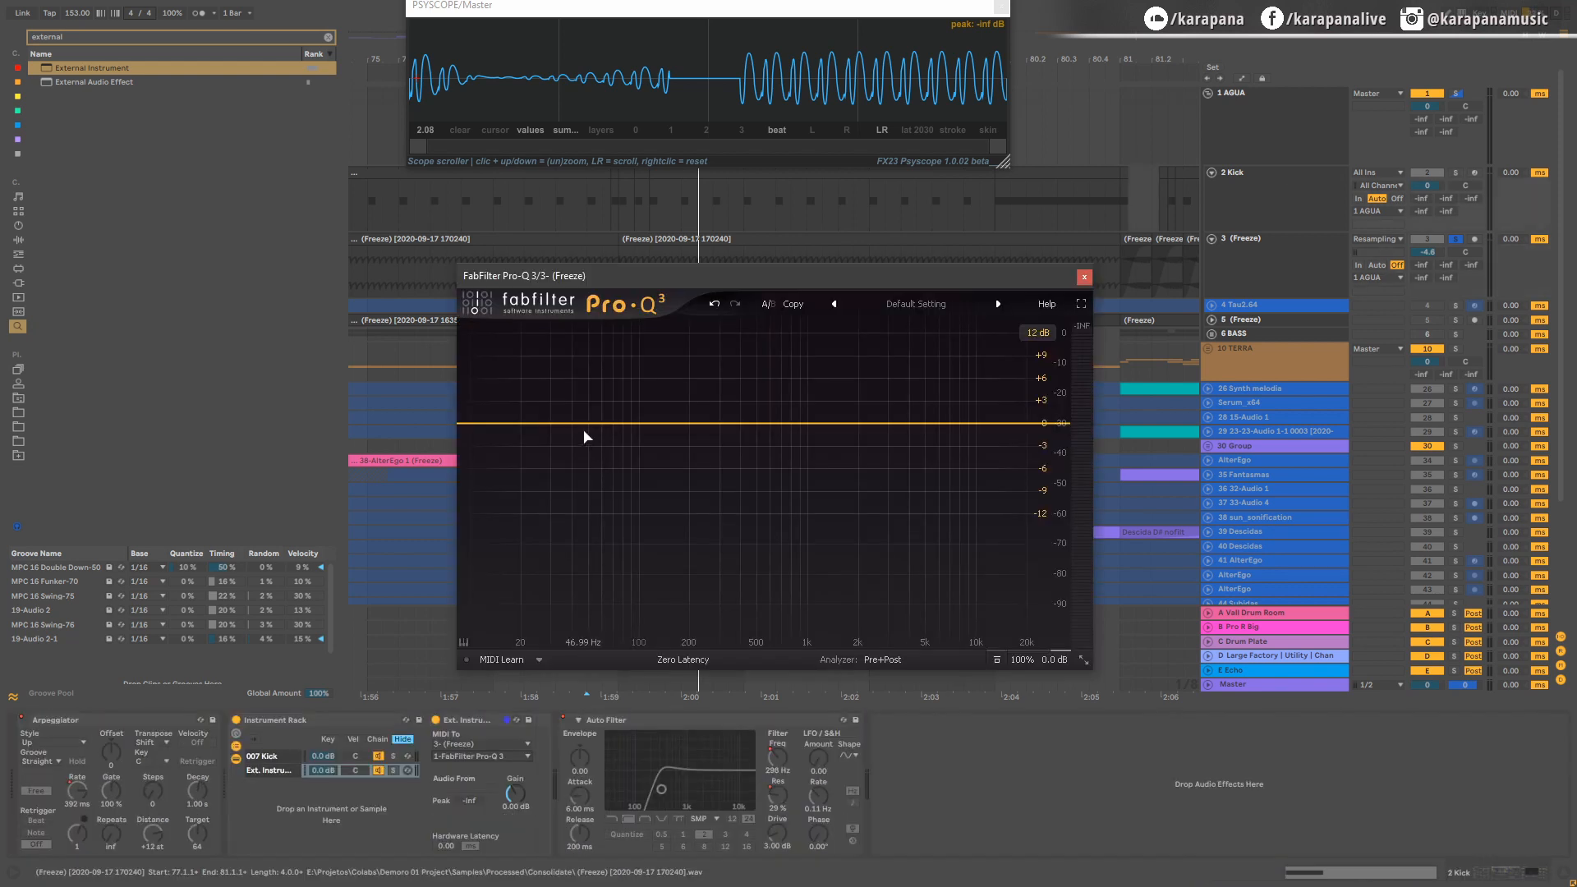
{"action": "left_click", "coordinate": [601, 424]}
{"action": "left_click_drag", "start_coordinate": [681, 577], "coordinate": [611, 757]}
{"action": "left_click", "coordinate": [656, 542]}
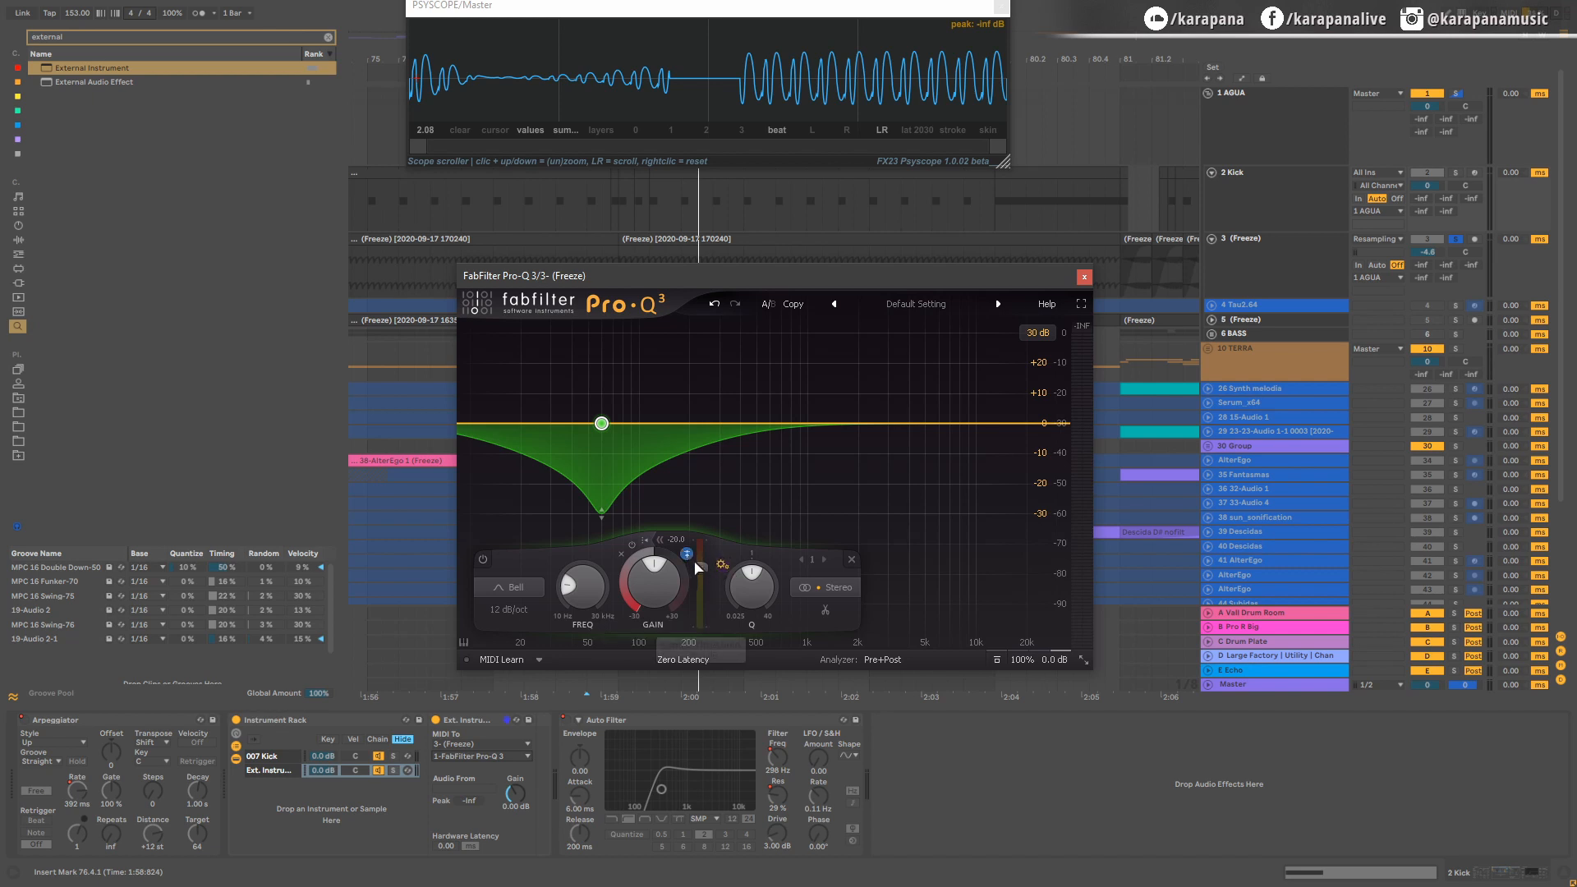
{"action": "left_click_drag", "start_coordinate": [700, 567], "coordinate": [704, 597]}
{"action": "key", "text": "space"}
{"action": "key", "text": "space"}
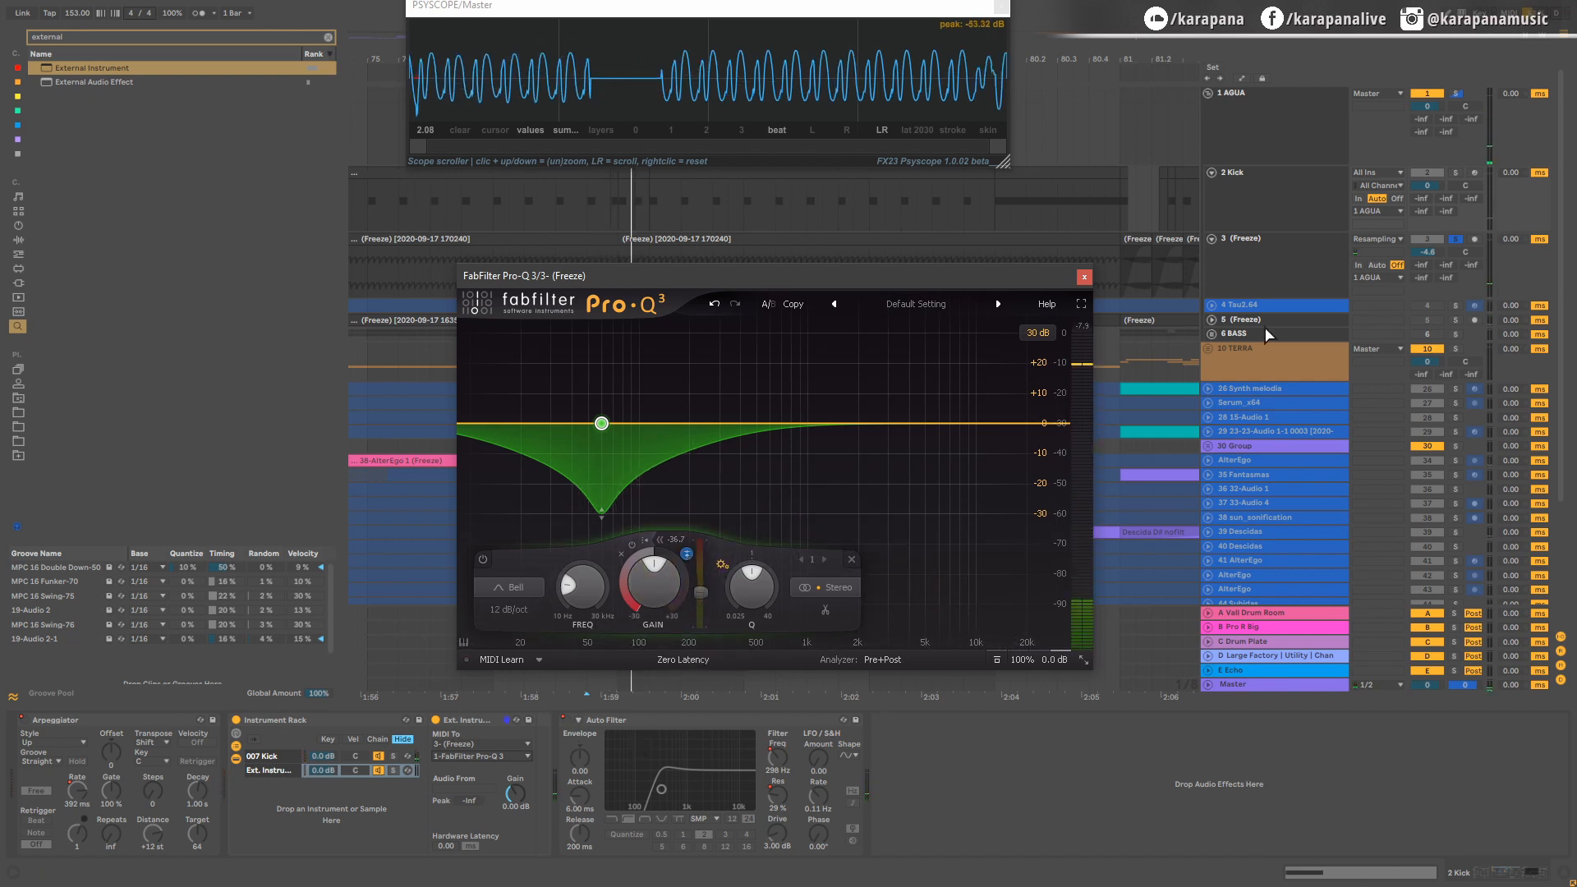
Step: Set the sidechain input of the bass track's FabFilter Pro-Q 3 to 2 Kick
{"action": "left_click", "coordinate": [1260, 264]}
{"action": "left_click", "coordinate": [1213, 743]}
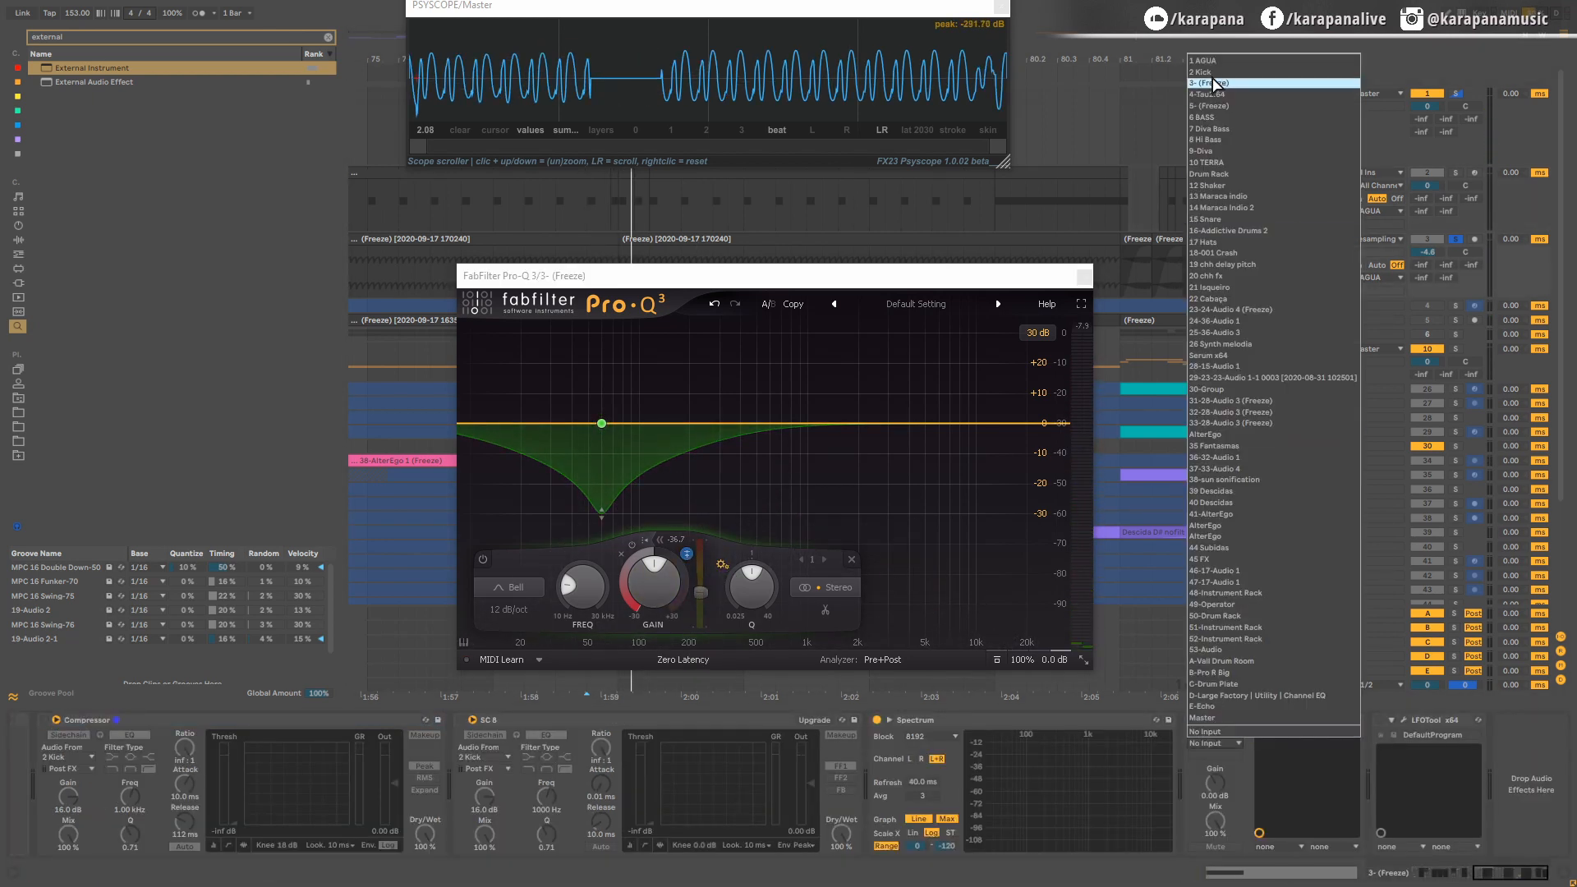
{"action": "left_click", "coordinate": [1225, 72]}
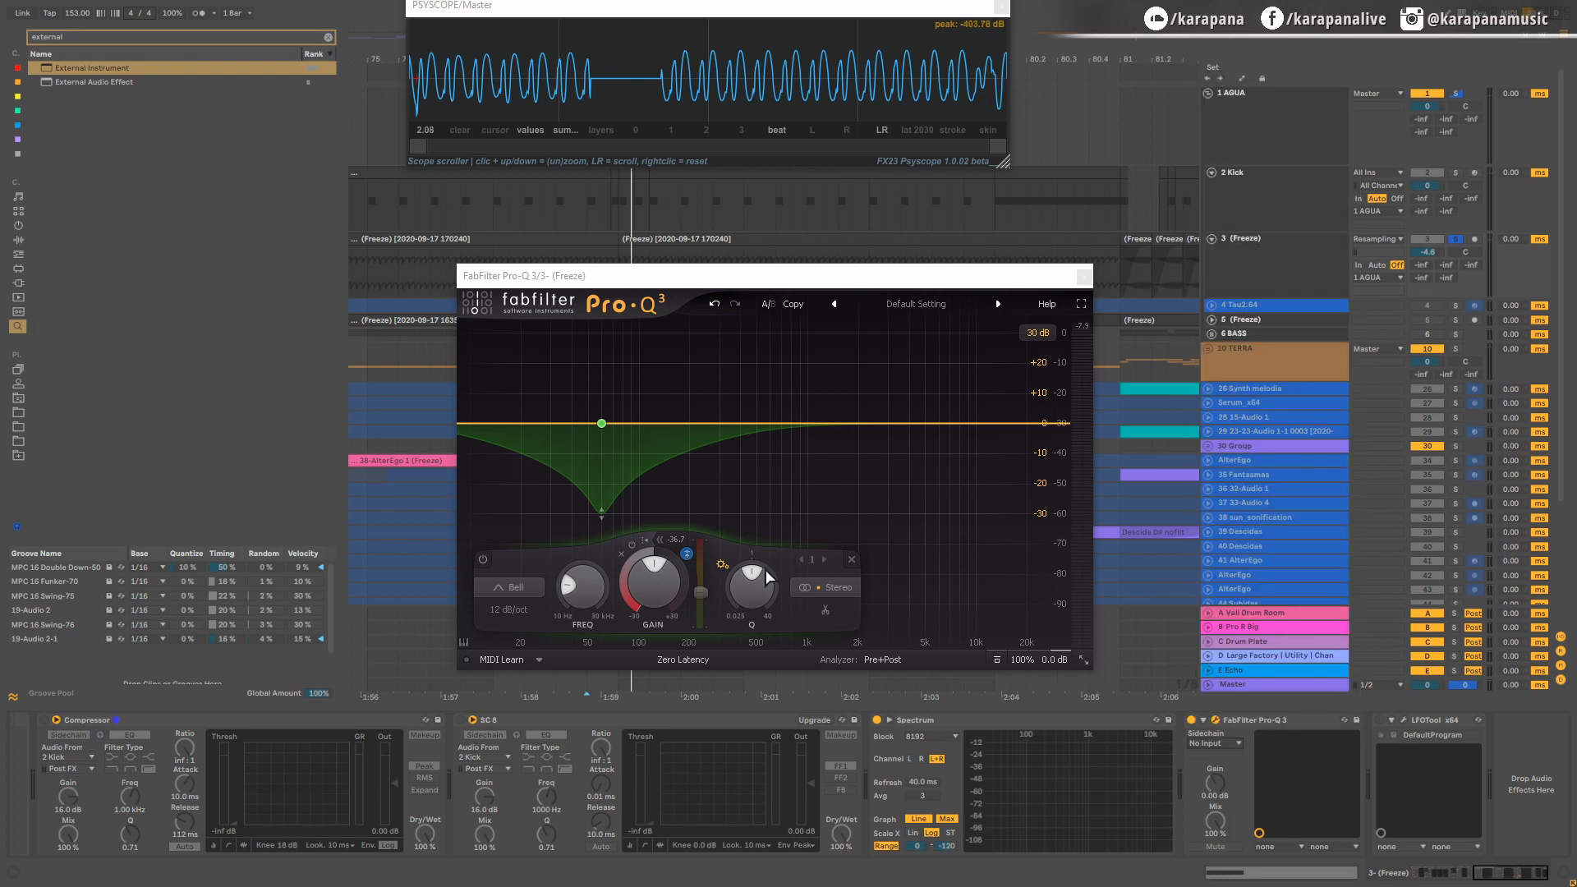
{"action": "left_click", "coordinate": [534, 661]}
{"action": "left_click", "coordinate": [749, 657]}
{"action": "key", "text": "space"}
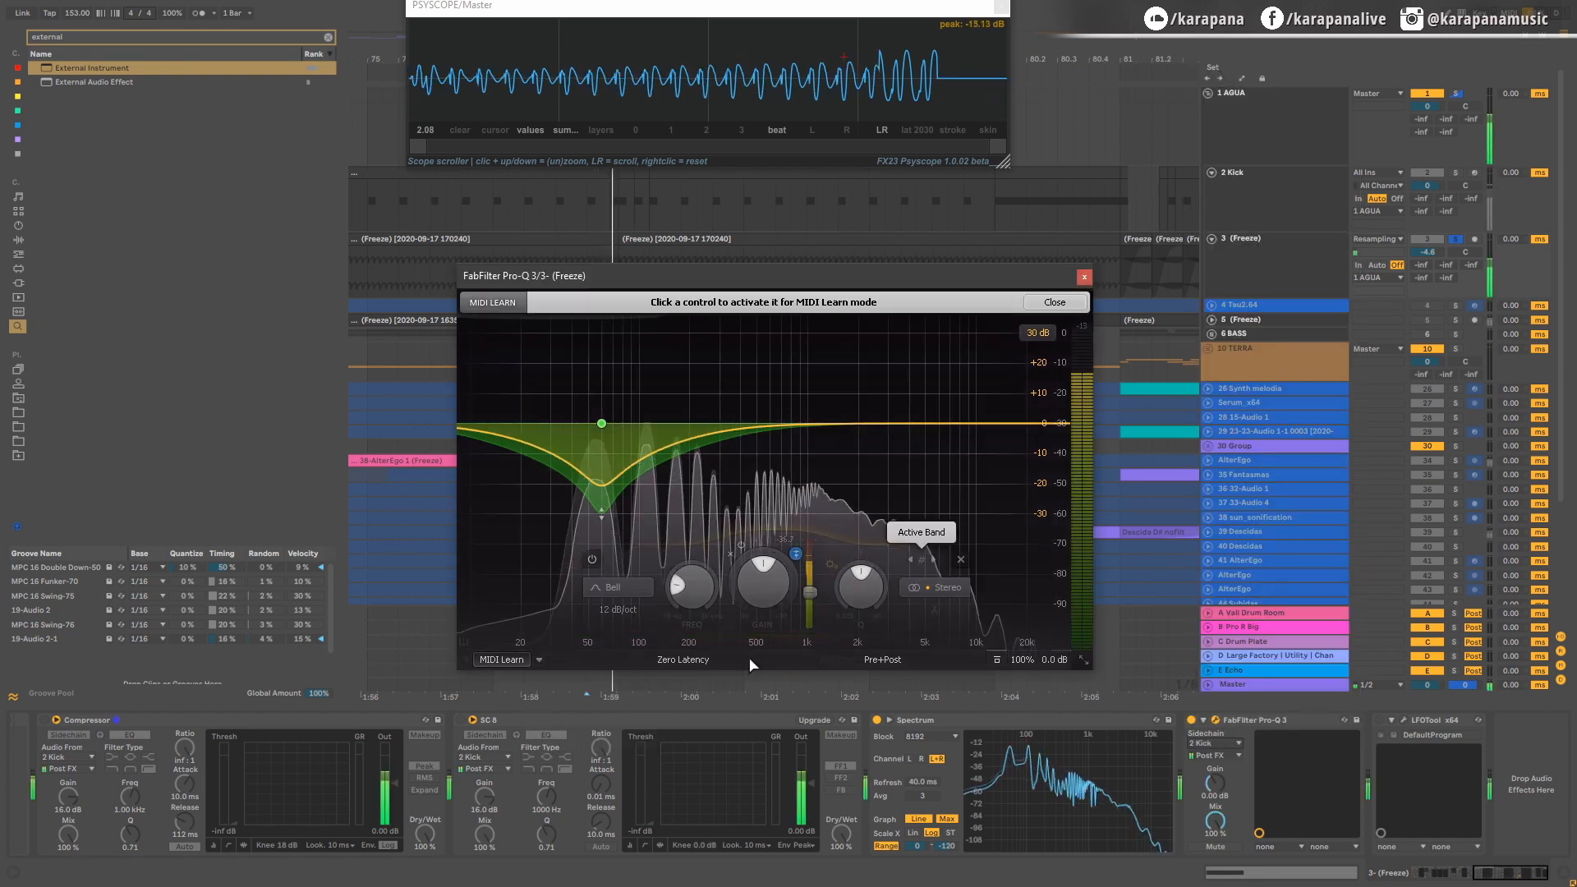
{"action": "left_click", "coordinate": [763, 582]}
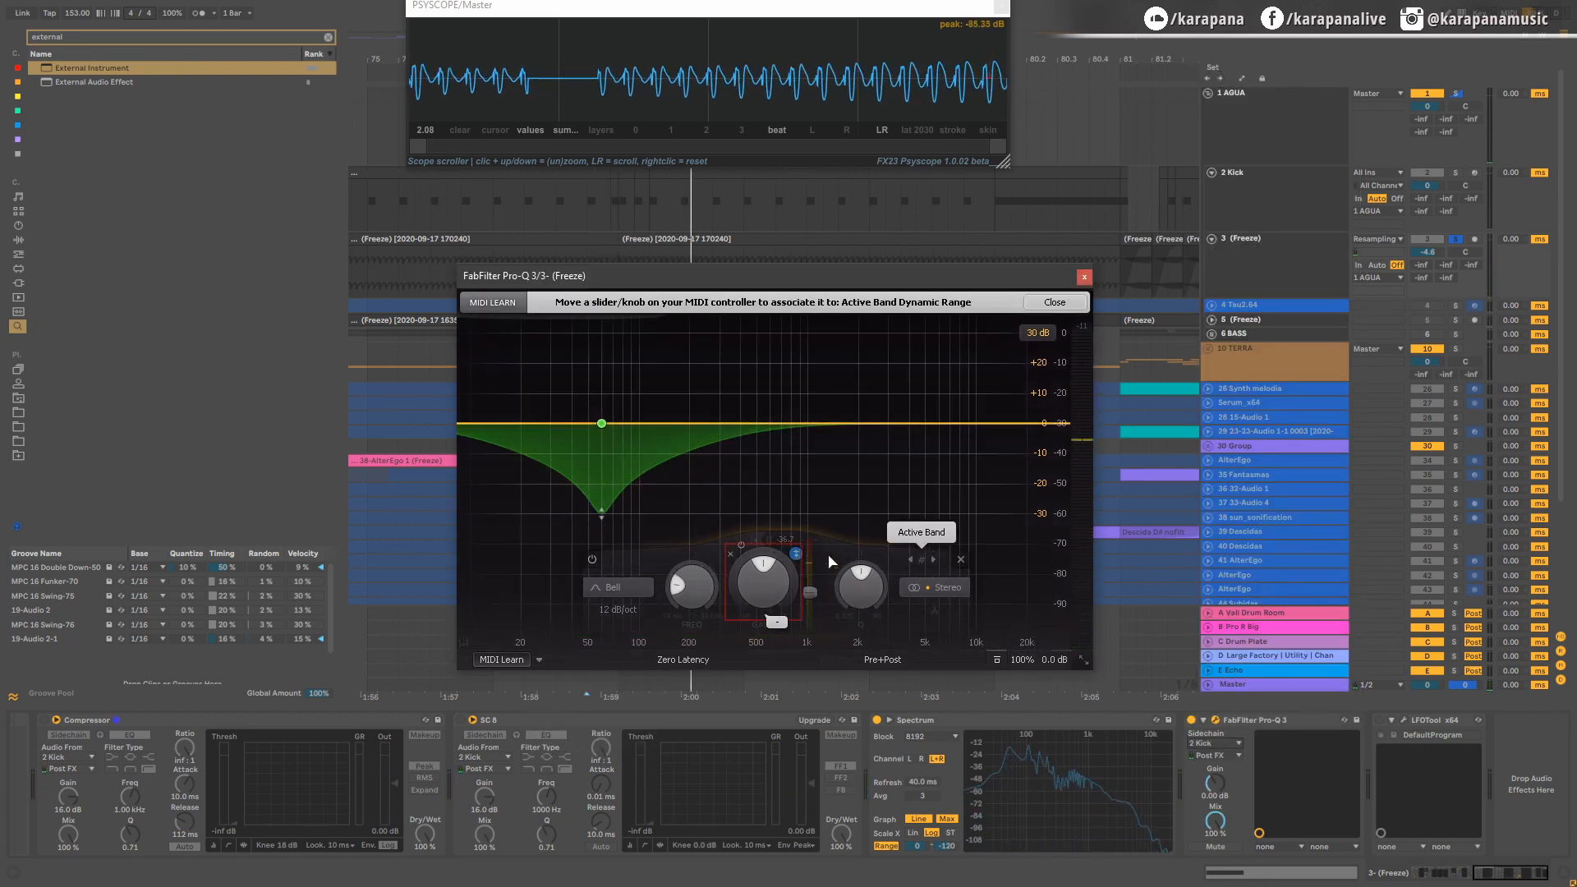
{"action": "left_click", "coordinate": [602, 466]}
{"action": "left_click", "coordinate": [660, 583]}
{"action": "left_click", "coordinate": [872, 579]}
{"action": "left_click", "coordinate": [540, 660]}
{"action": "left_click", "coordinate": [572, 680]}
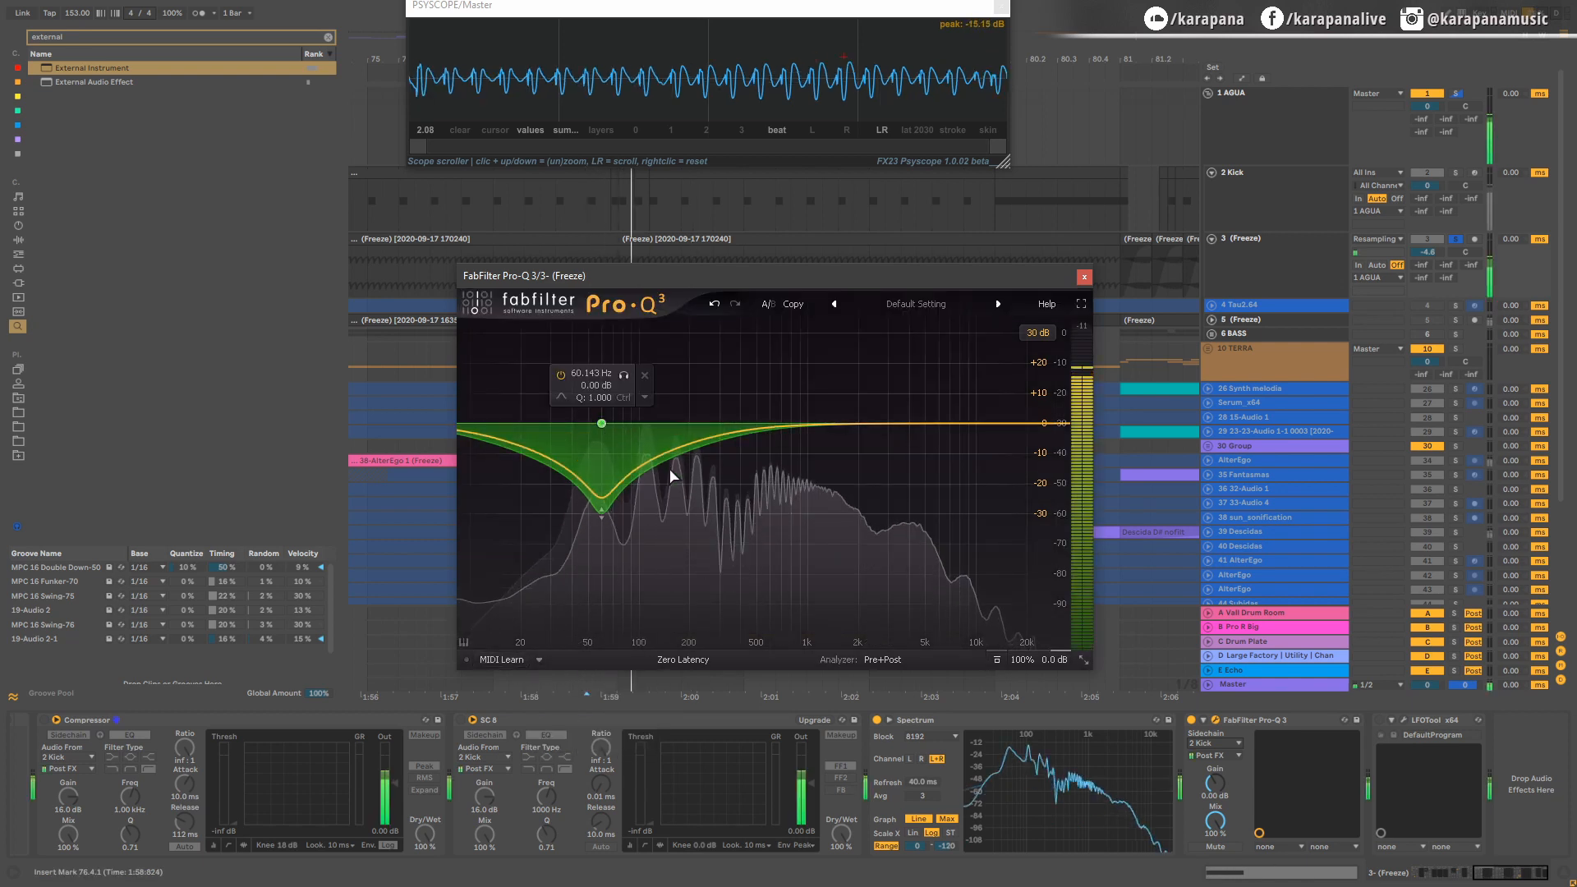
Step: Play the kick section to check the dynamic 60 Hz band, and raise its threshold to about -17.8 dB
{"action": "left_click", "coordinate": [600, 425]}
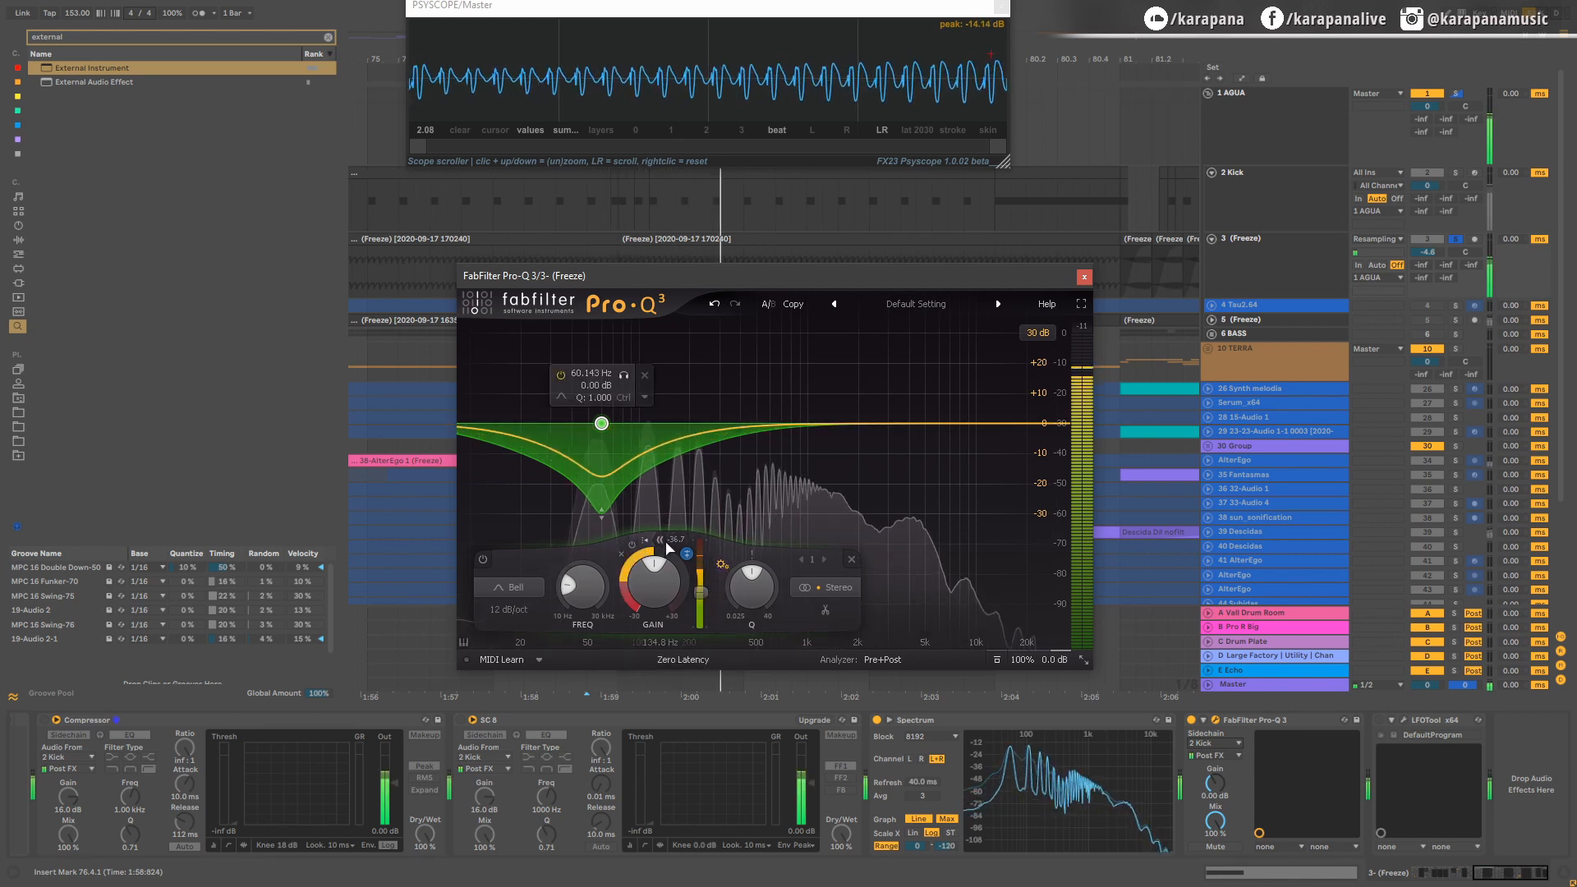
{"action": "key", "text": "space"}
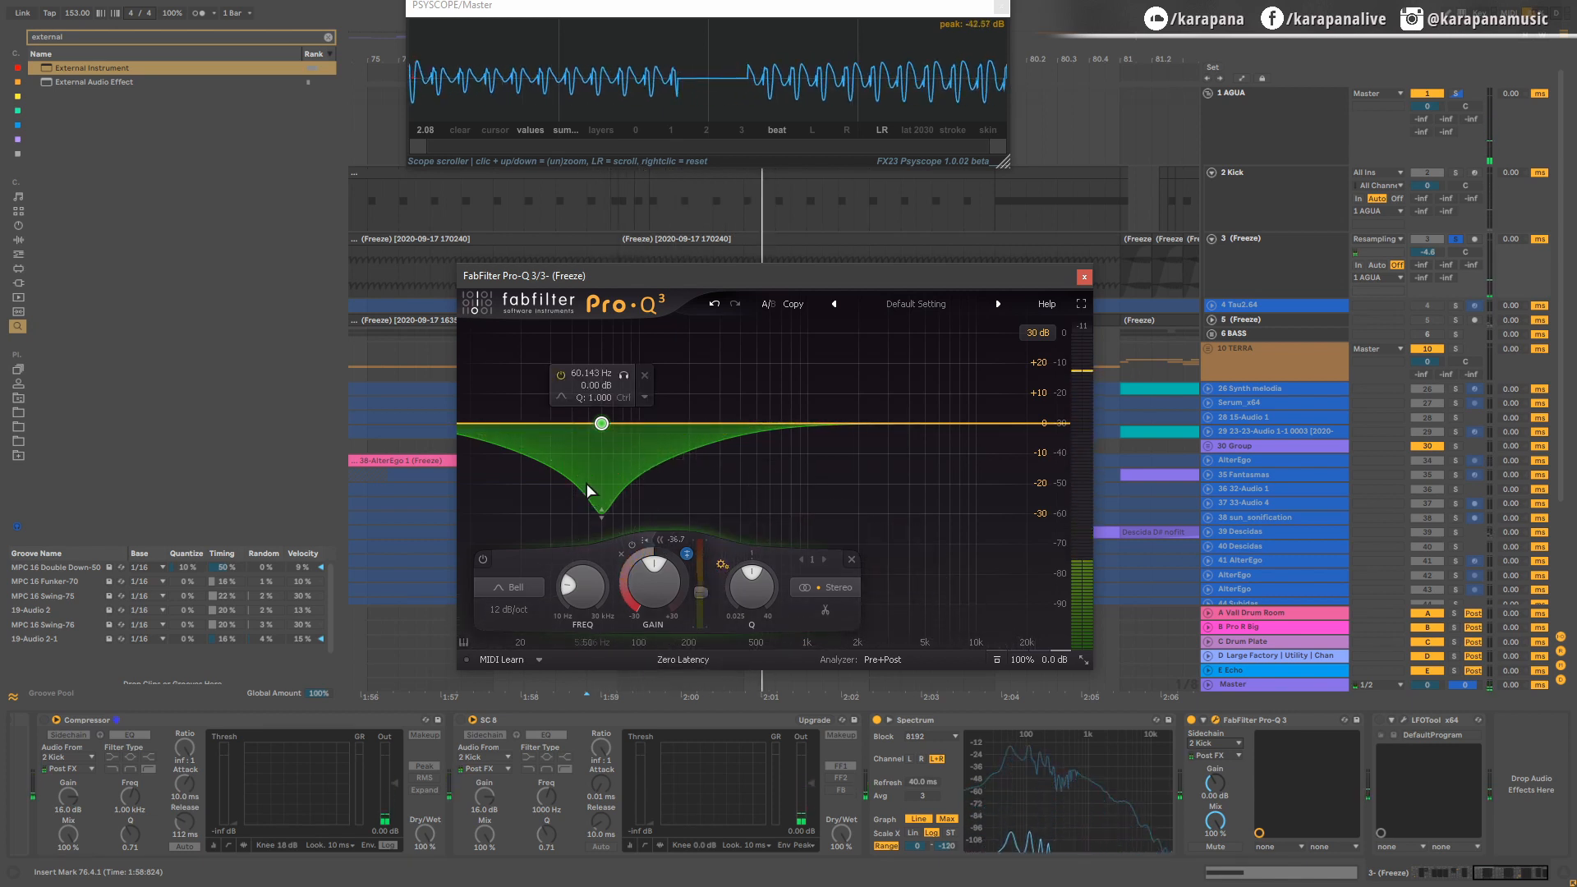
{"action": "key", "text": "space"}
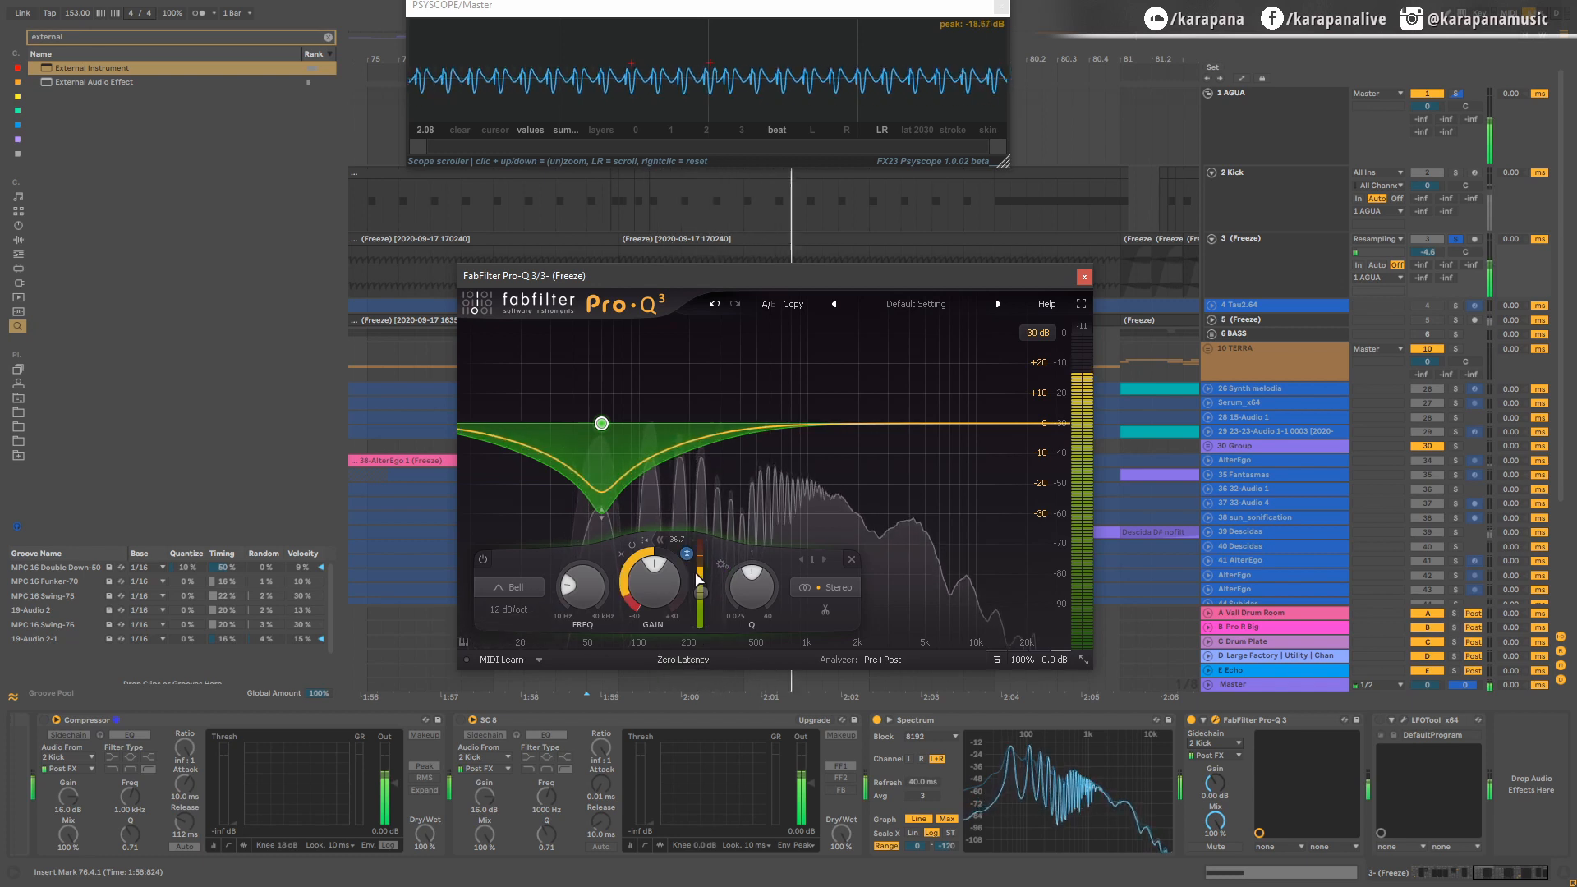
{"action": "left_click_drag", "start_coordinate": [708, 599], "coordinate": [706, 563]}
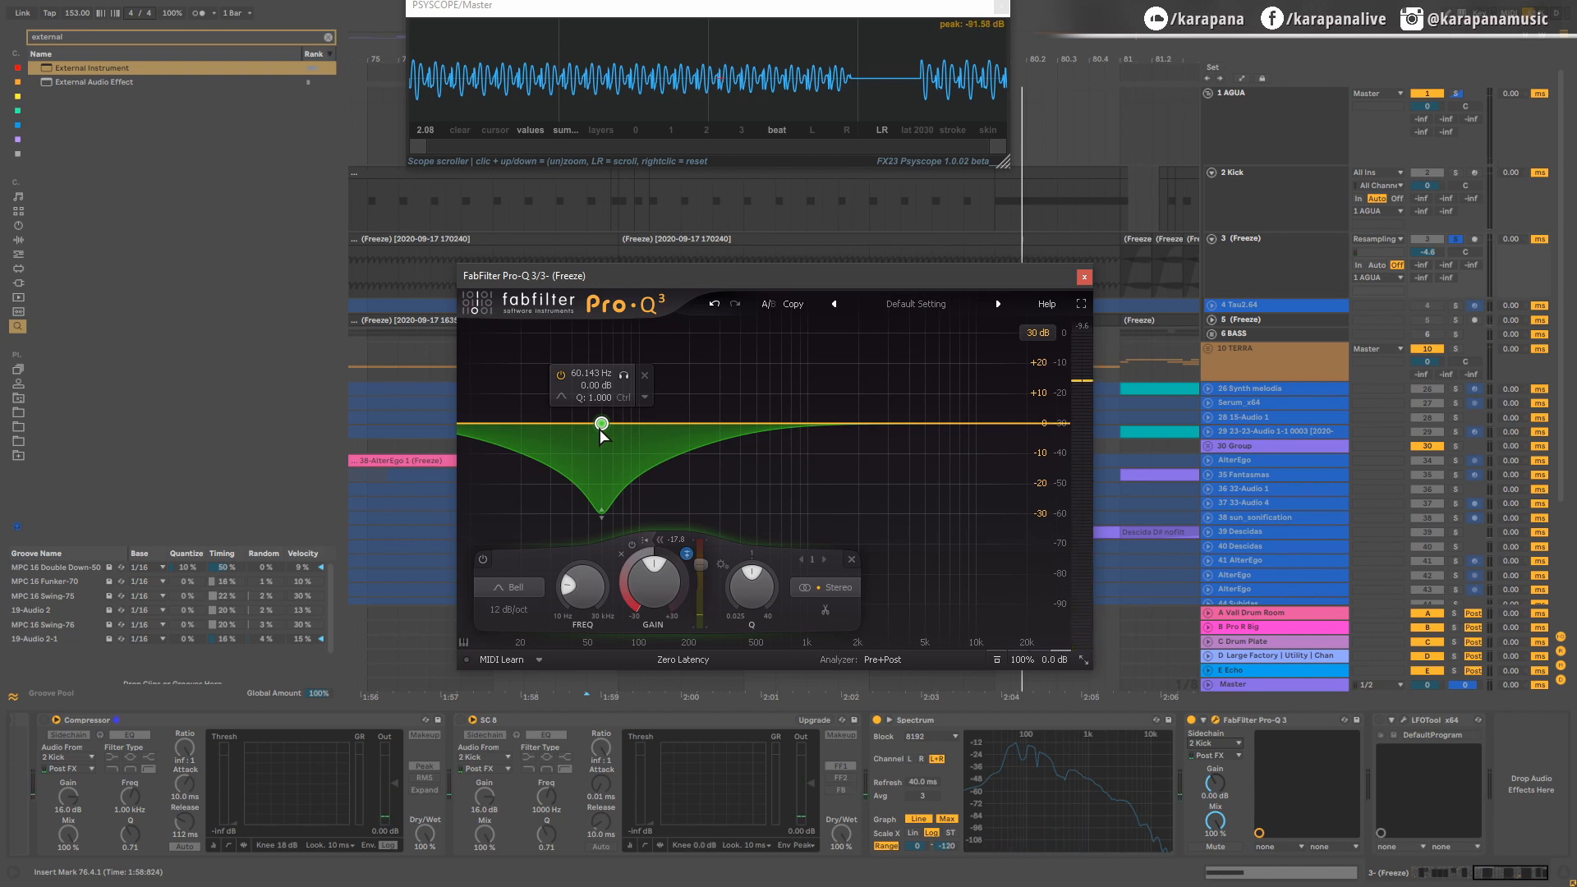
Step: Move the dynamic band to about 286 Hz at -4.36 dB, lower its threshold to about -28.9 dB during playback, and close Pro-Q 3
{"action": "left_click_drag", "start_coordinate": [600, 430], "coordinate": [821, 441]}
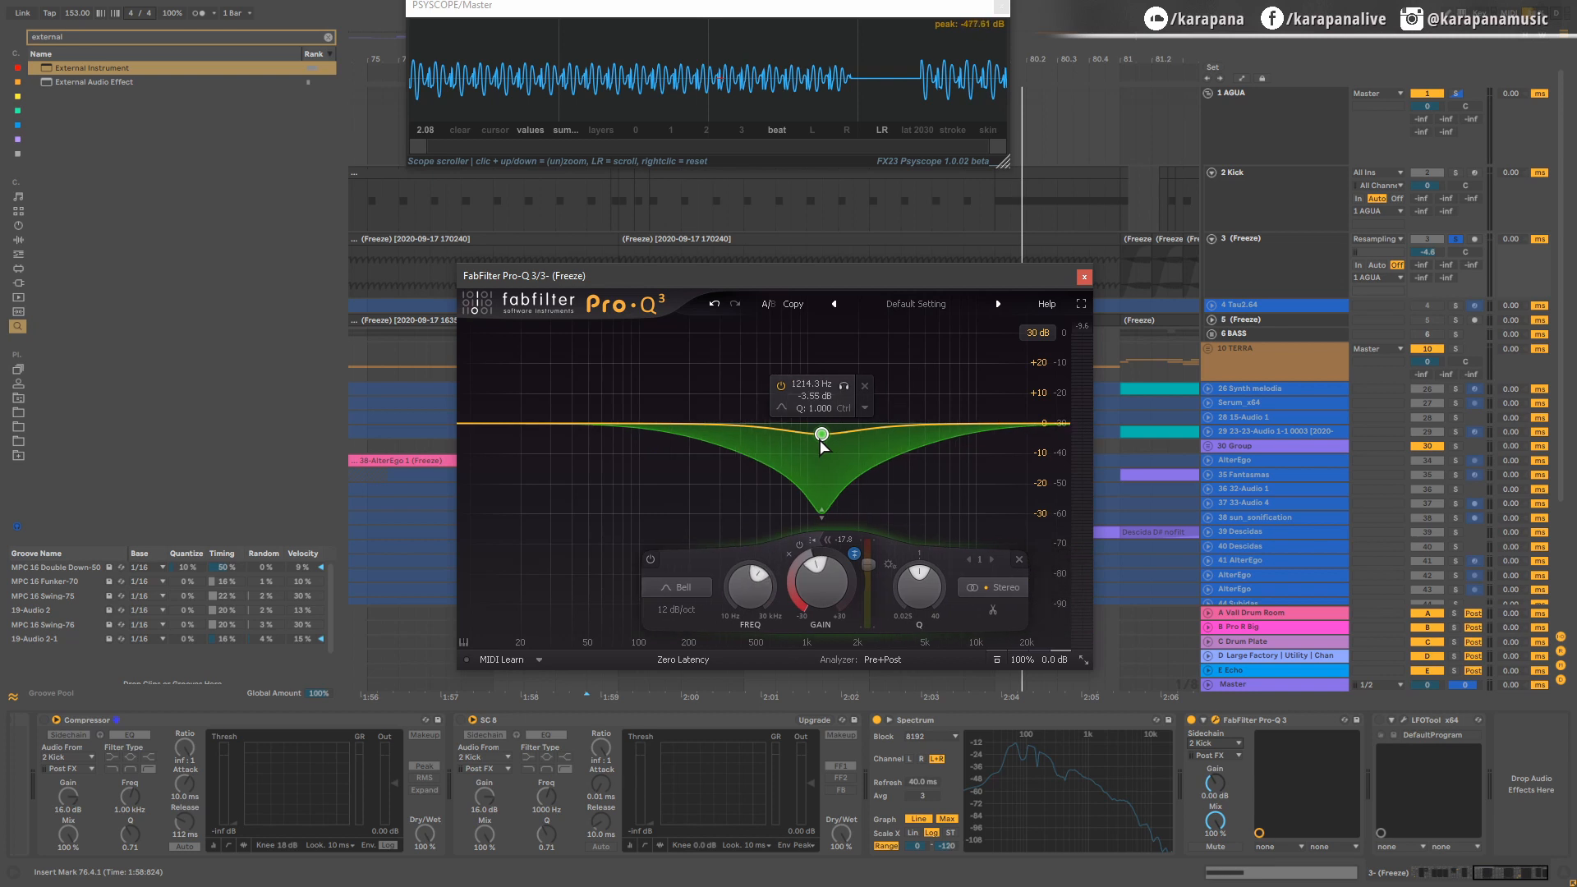
{"action": "left_click_drag", "start_coordinate": [821, 435], "coordinate": [715, 437]}
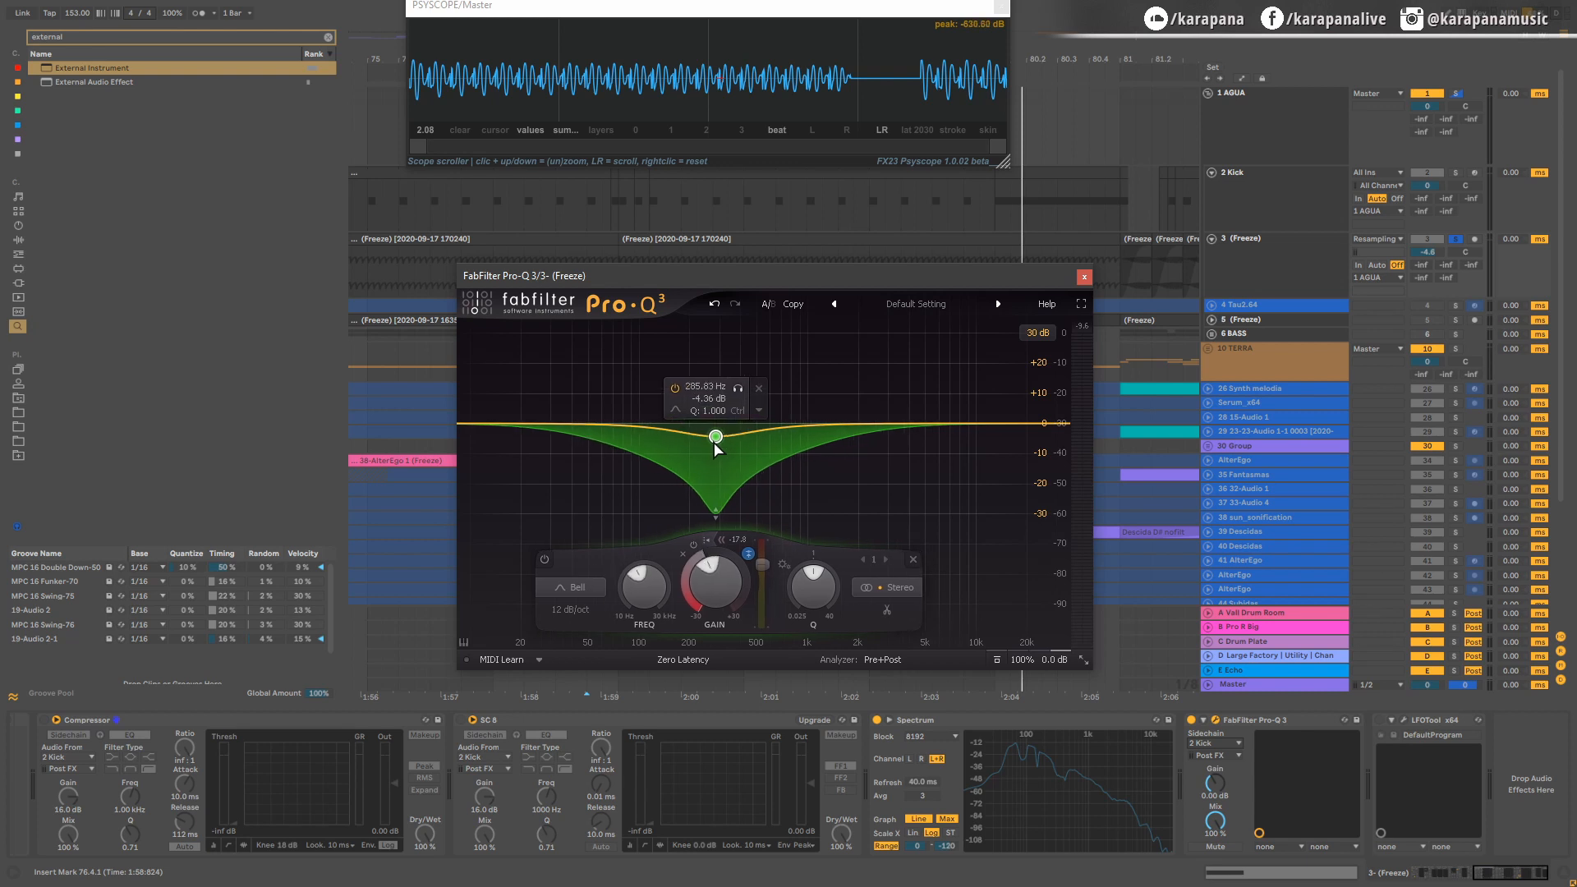
{"action": "key", "text": "space"}
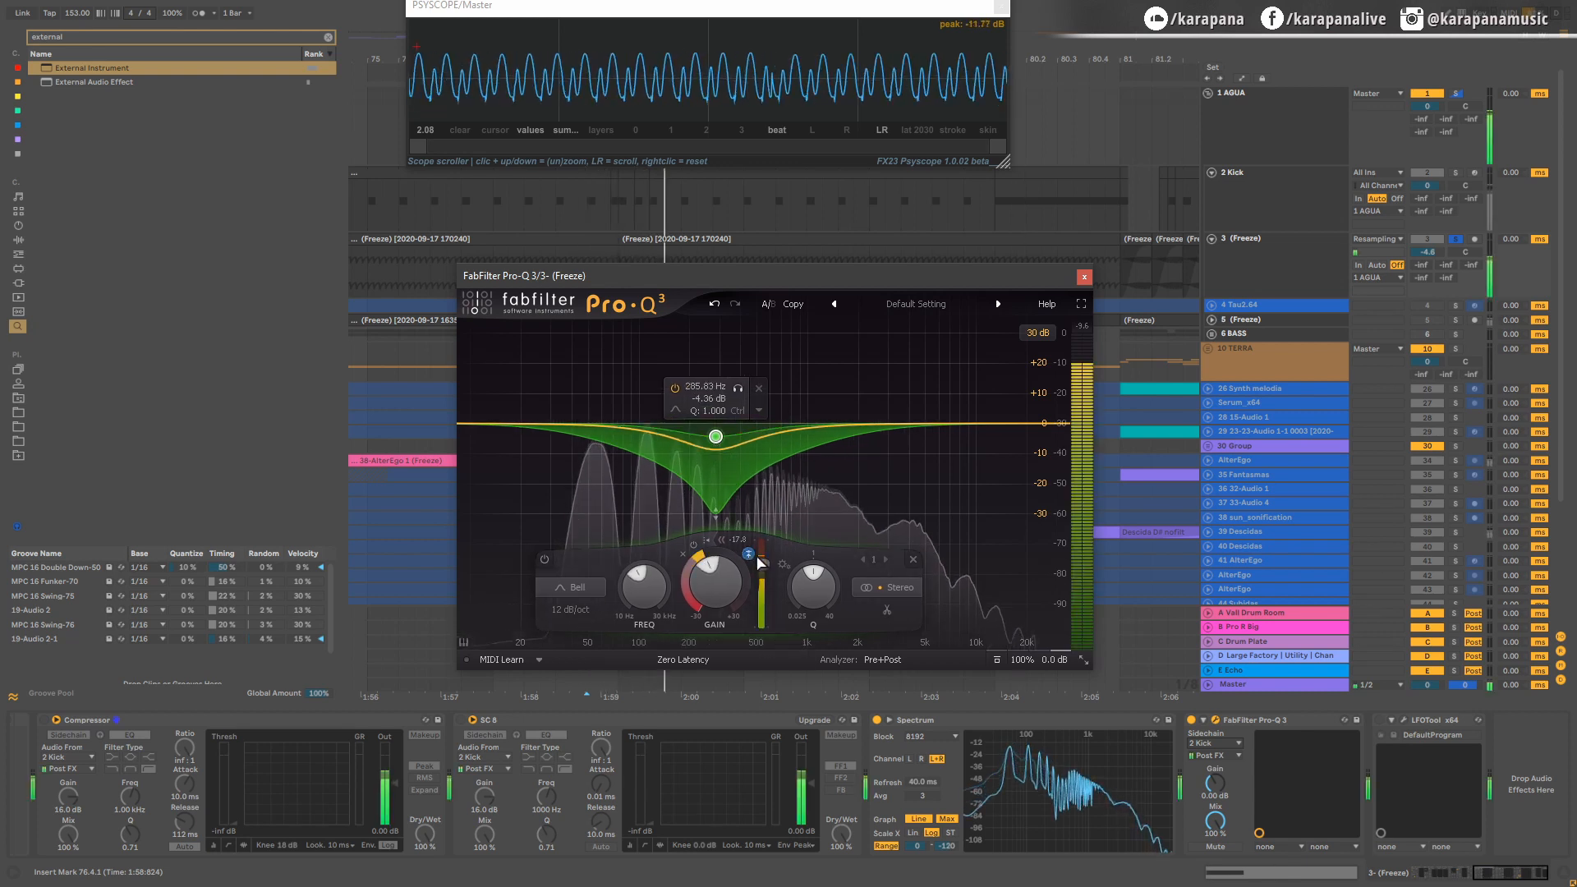
{"action": "left_click_drag", "start_coordinate": [768, 573], "coordinate": [767, 586]}
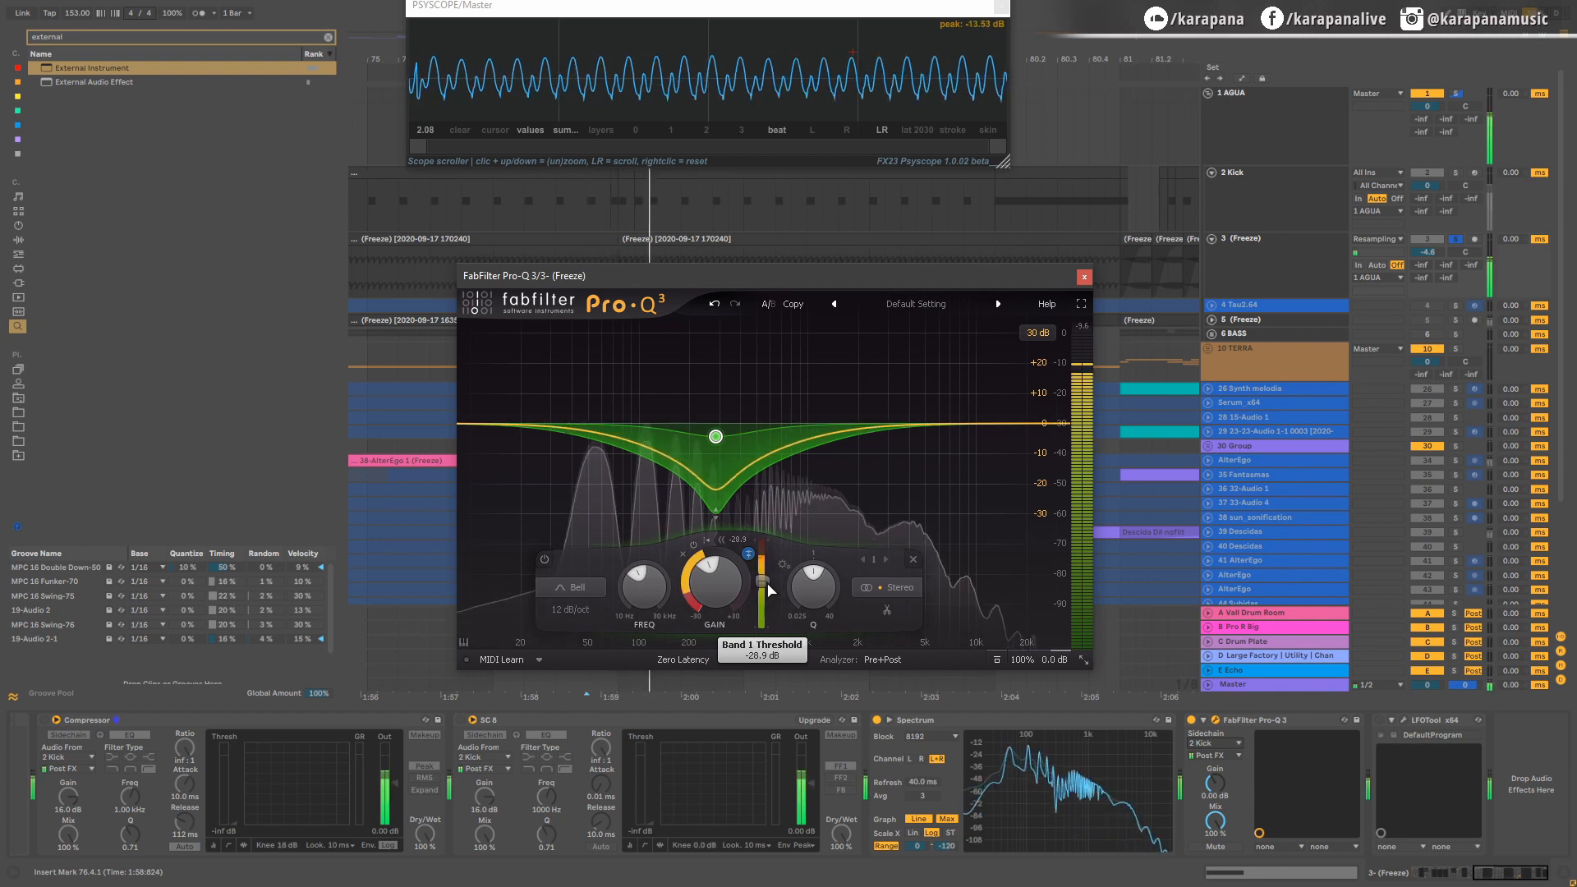
{"action": "left_click", "coordinate": [1083, 276]}
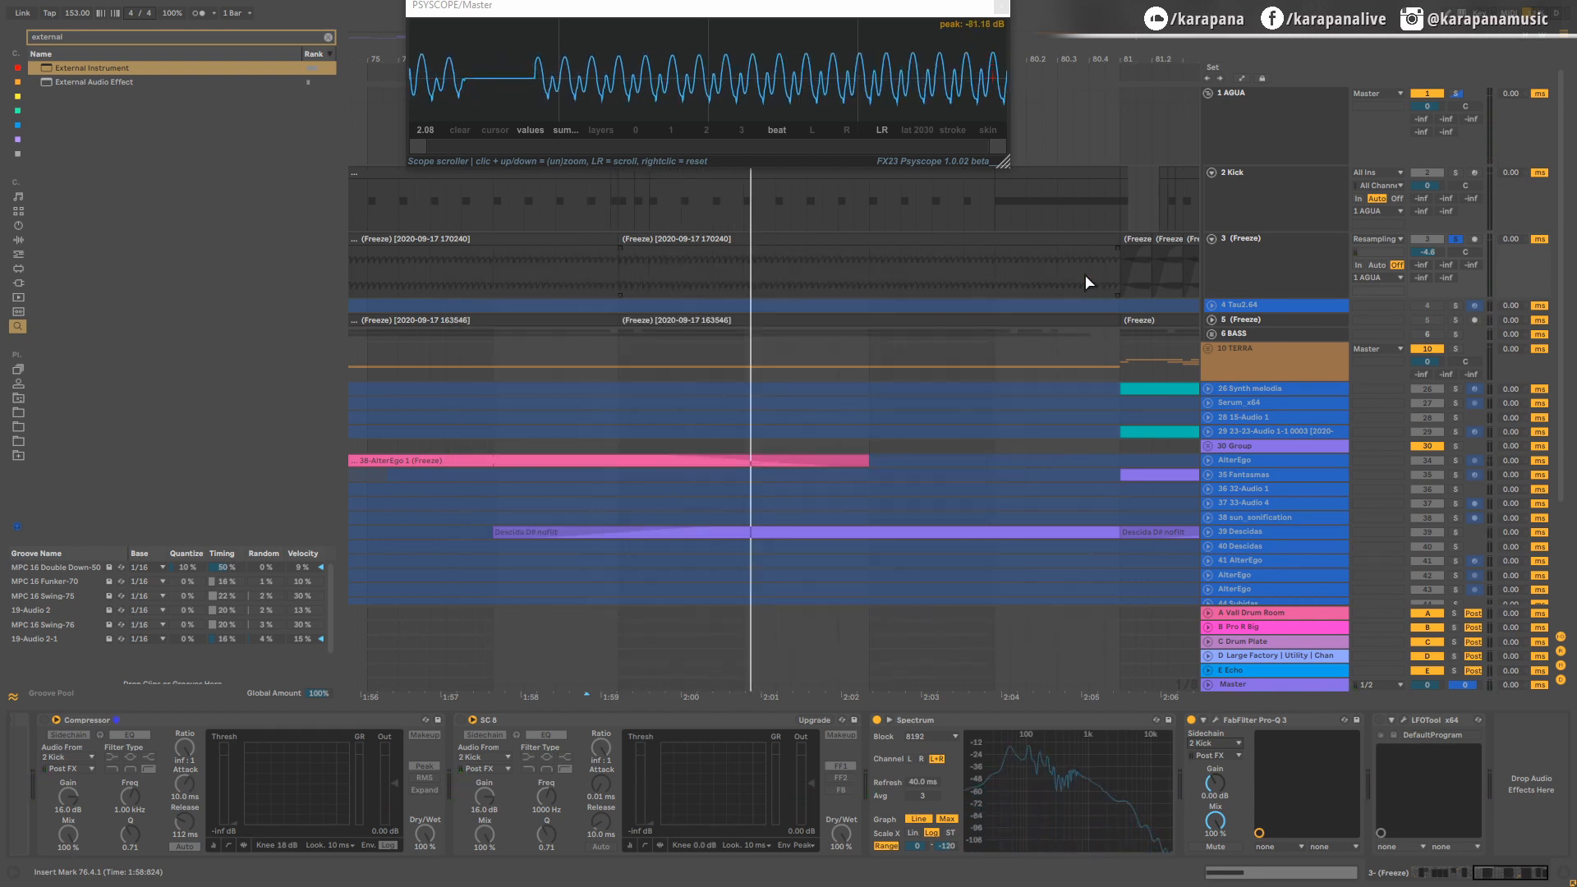
Step: Bypass Pro-Q 3 on the bass track and re-enable both kick-sidechained compressors
{"action": "left_click", "coordinate": [1249, 257]}
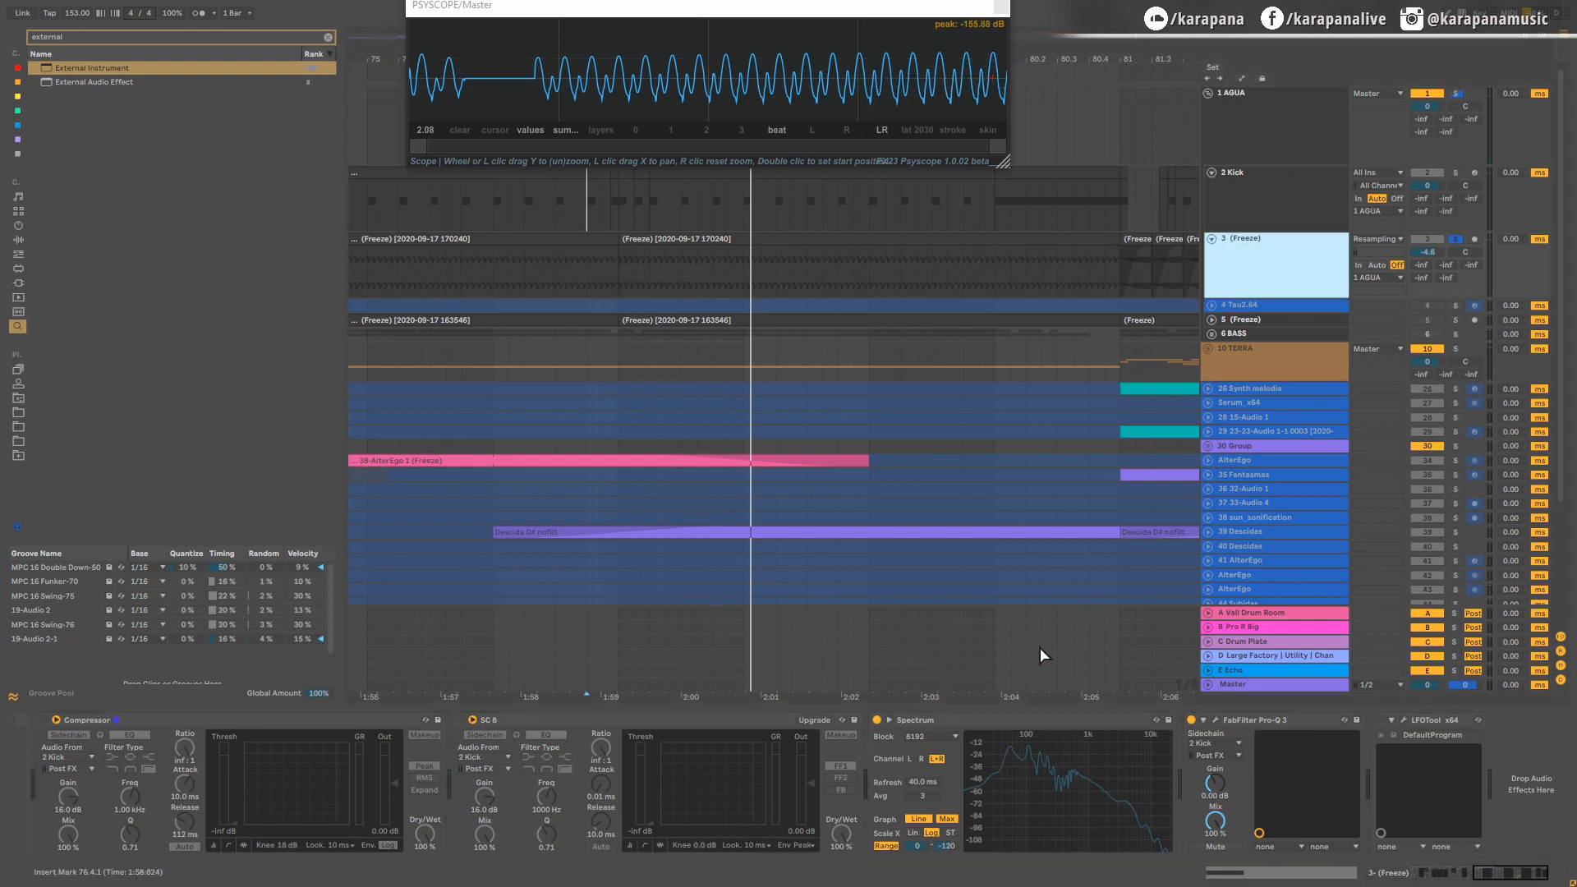
{"action": "left_click", "coordinate": [1193, 725]}
{"action": "left_click", "coordinate": [461, 719]}
{"action": "left_click", "coordinate": [43, 718]}
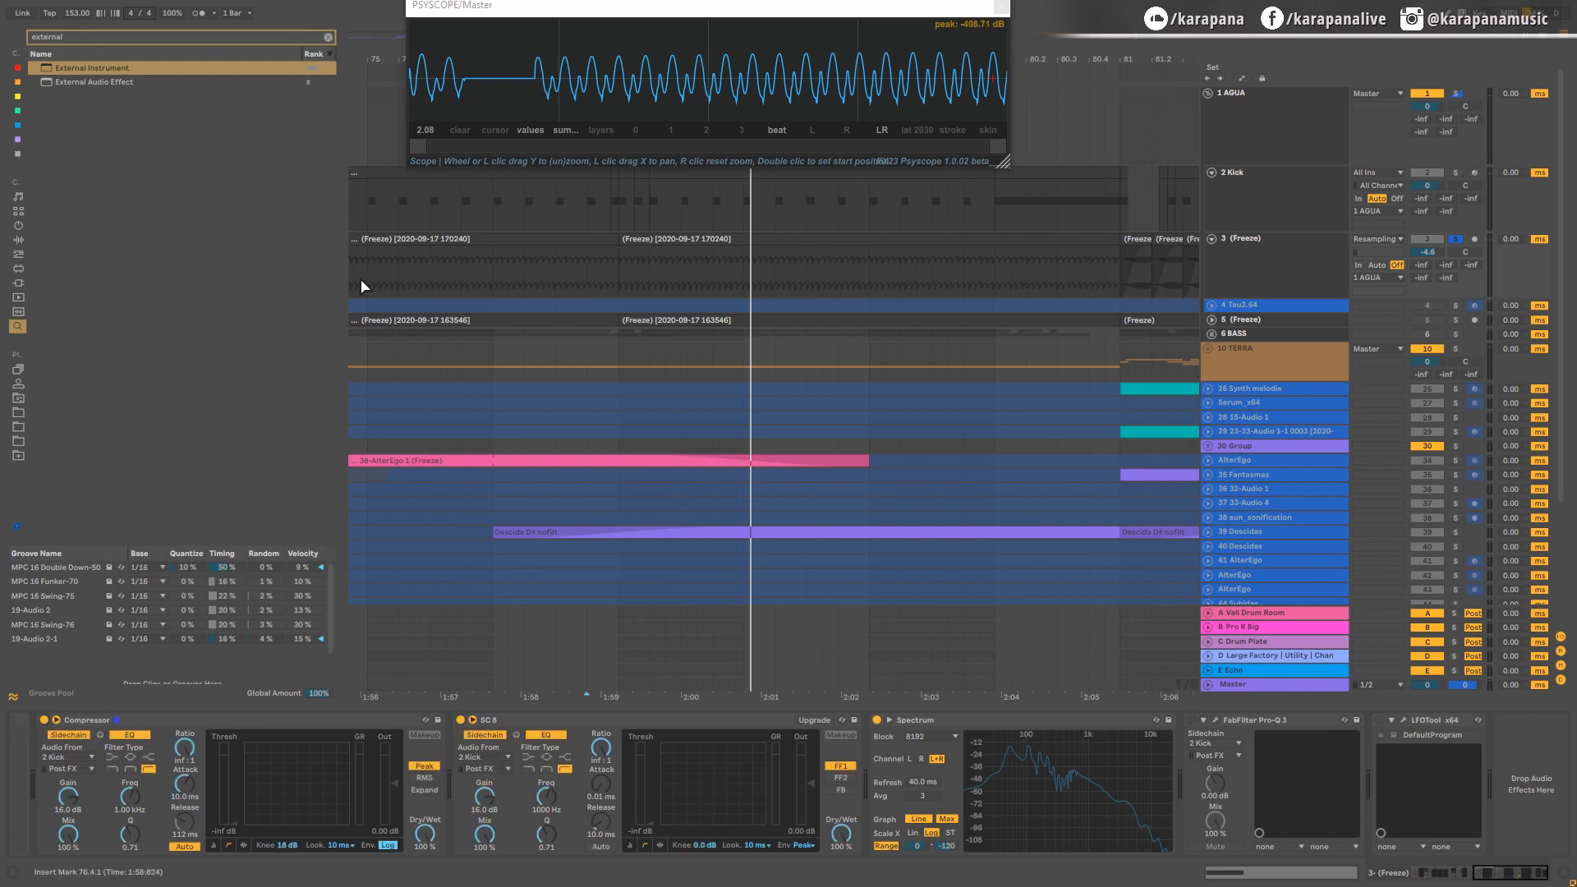
Step: Play the arrangement from 65.1.1 with the AGUA group unsoloed to hear the full mix, and close PSYSCOPE
{"action": "scroll", "coordinate": [381, 267], "scroll_direction": "down", "scroll_amount": 12}
{"action": "left_click", "coordinate": [461, 273]}
{"action": "key", "text": "space"}
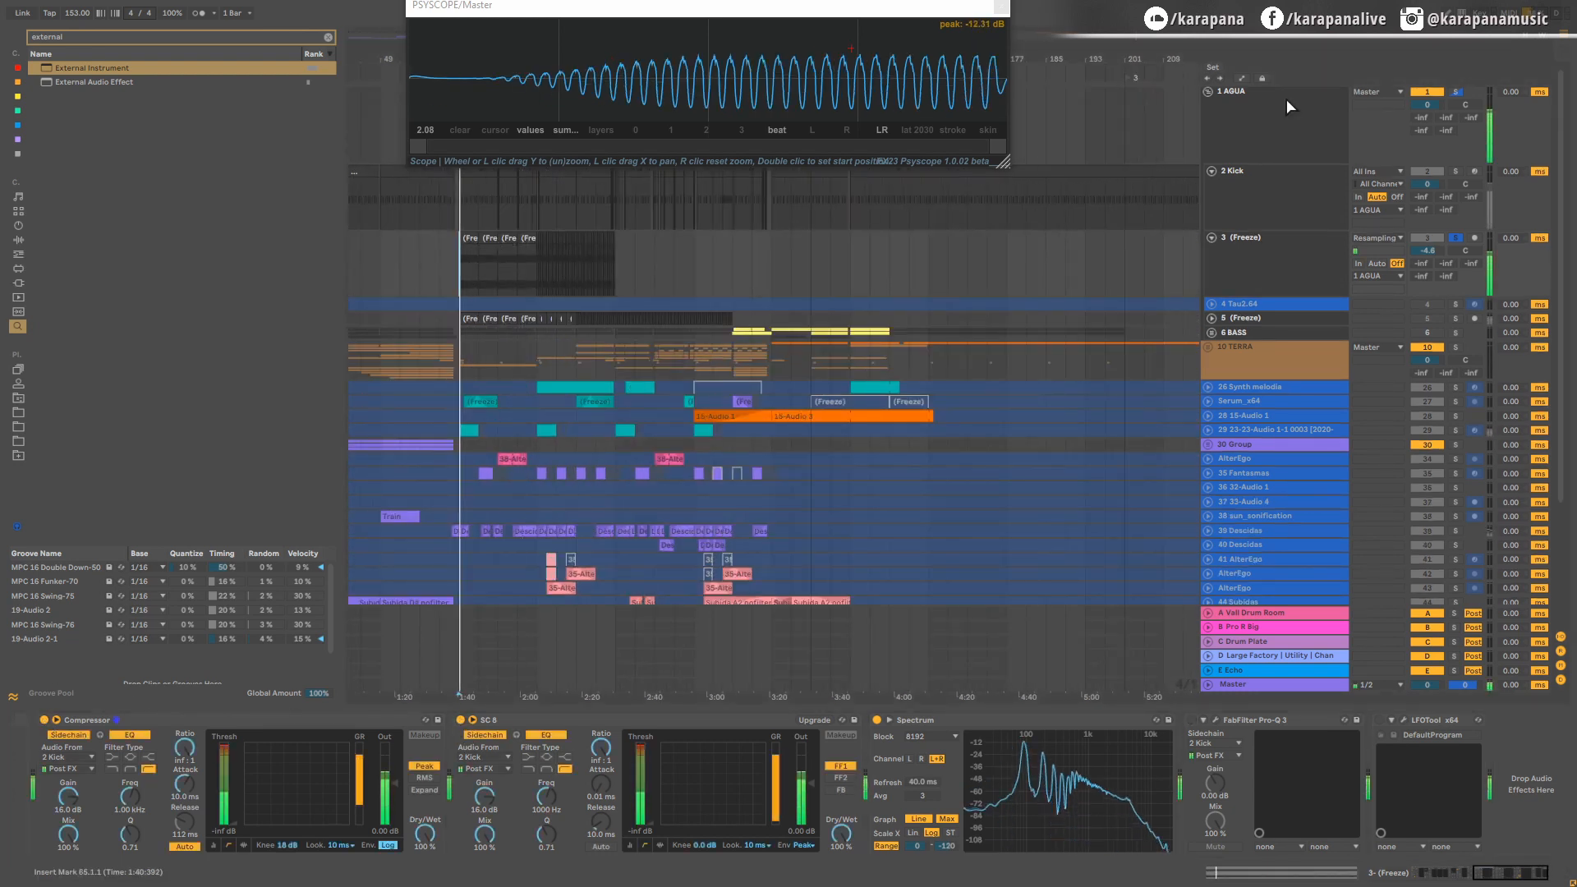
{"action": "left_click", "coordinate": [1456, 92]}
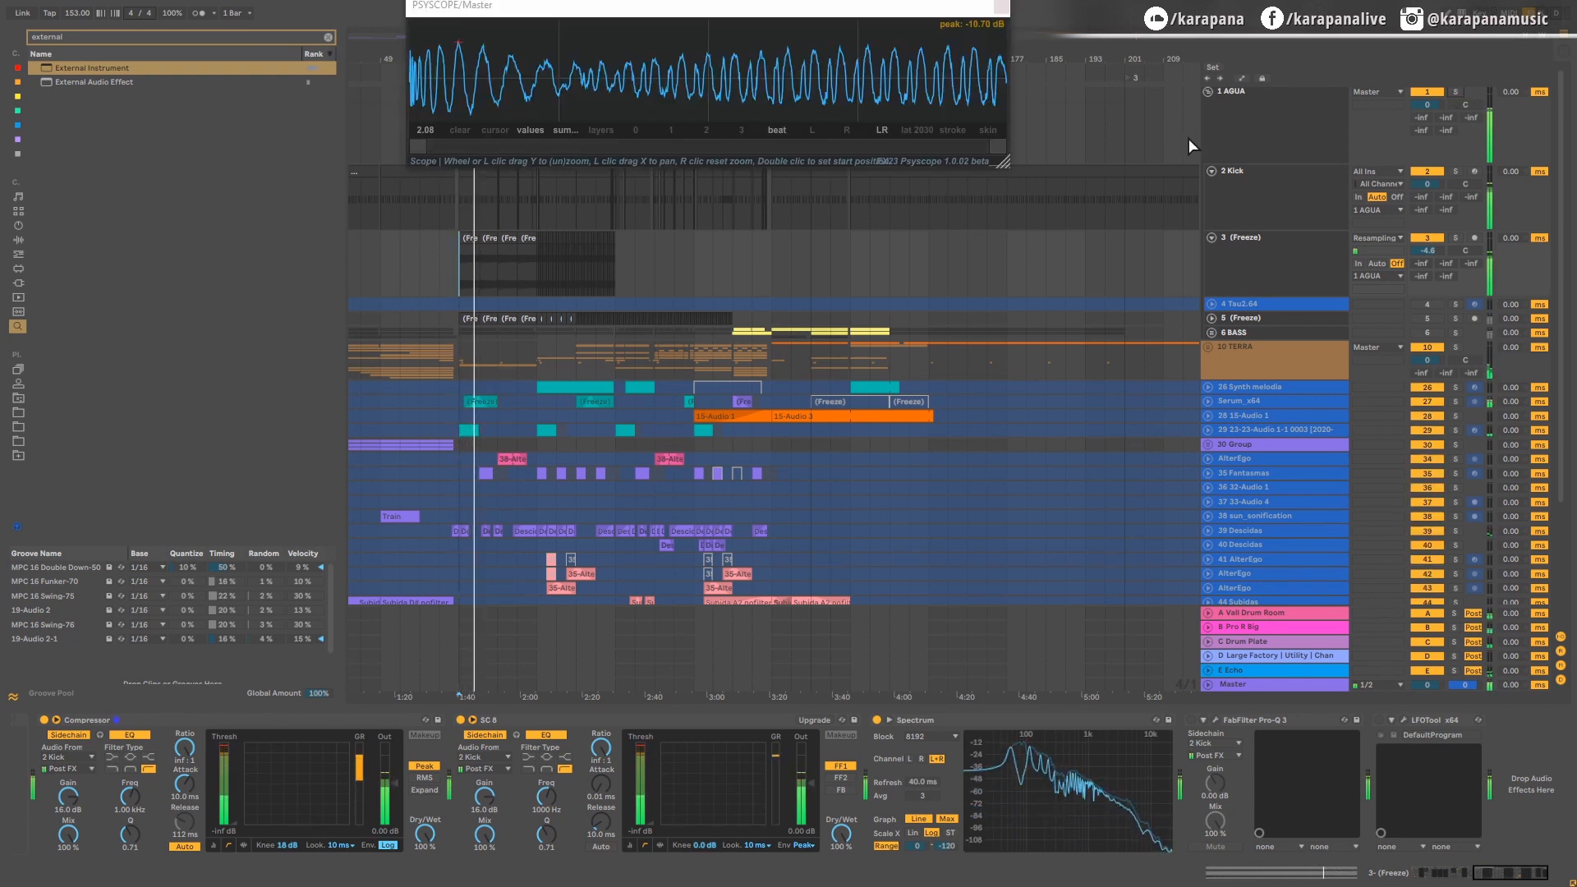
{"action": "left_click", "coordinate": [1001, 7]}
Step: Turn off the first bass Compressor's automatic release, balance the bass track volume at about -6 dB during playback, and stop playback
{"action": "left_click_drag", "start_coordinate": [1427, 251], "coordinate": [1427, 272]}
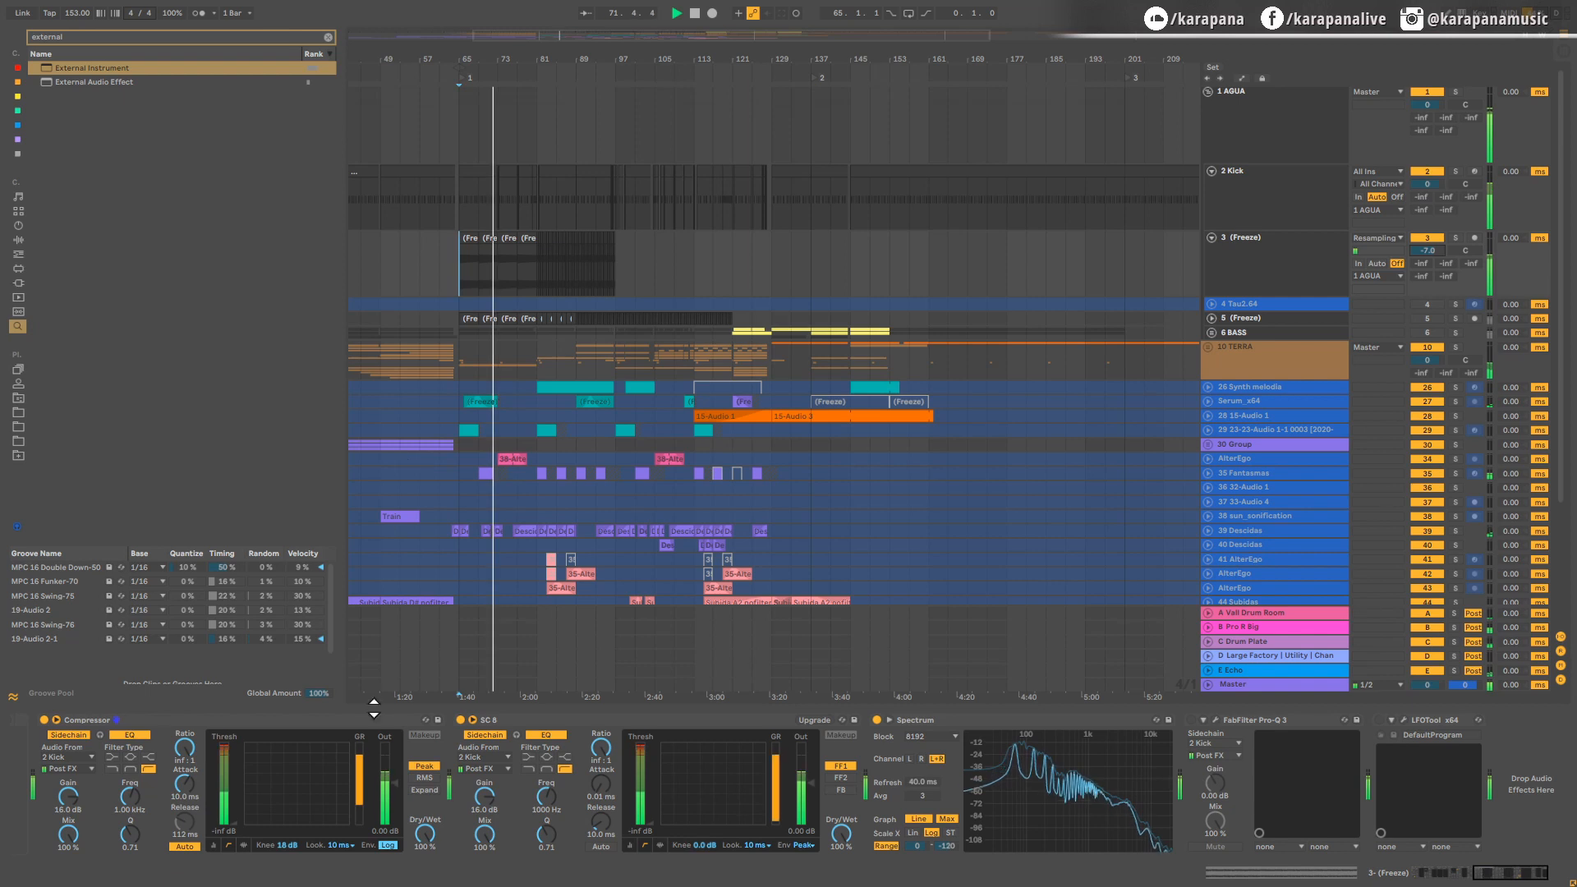
{"action": "left_click", "coordinate": [189, 847]}
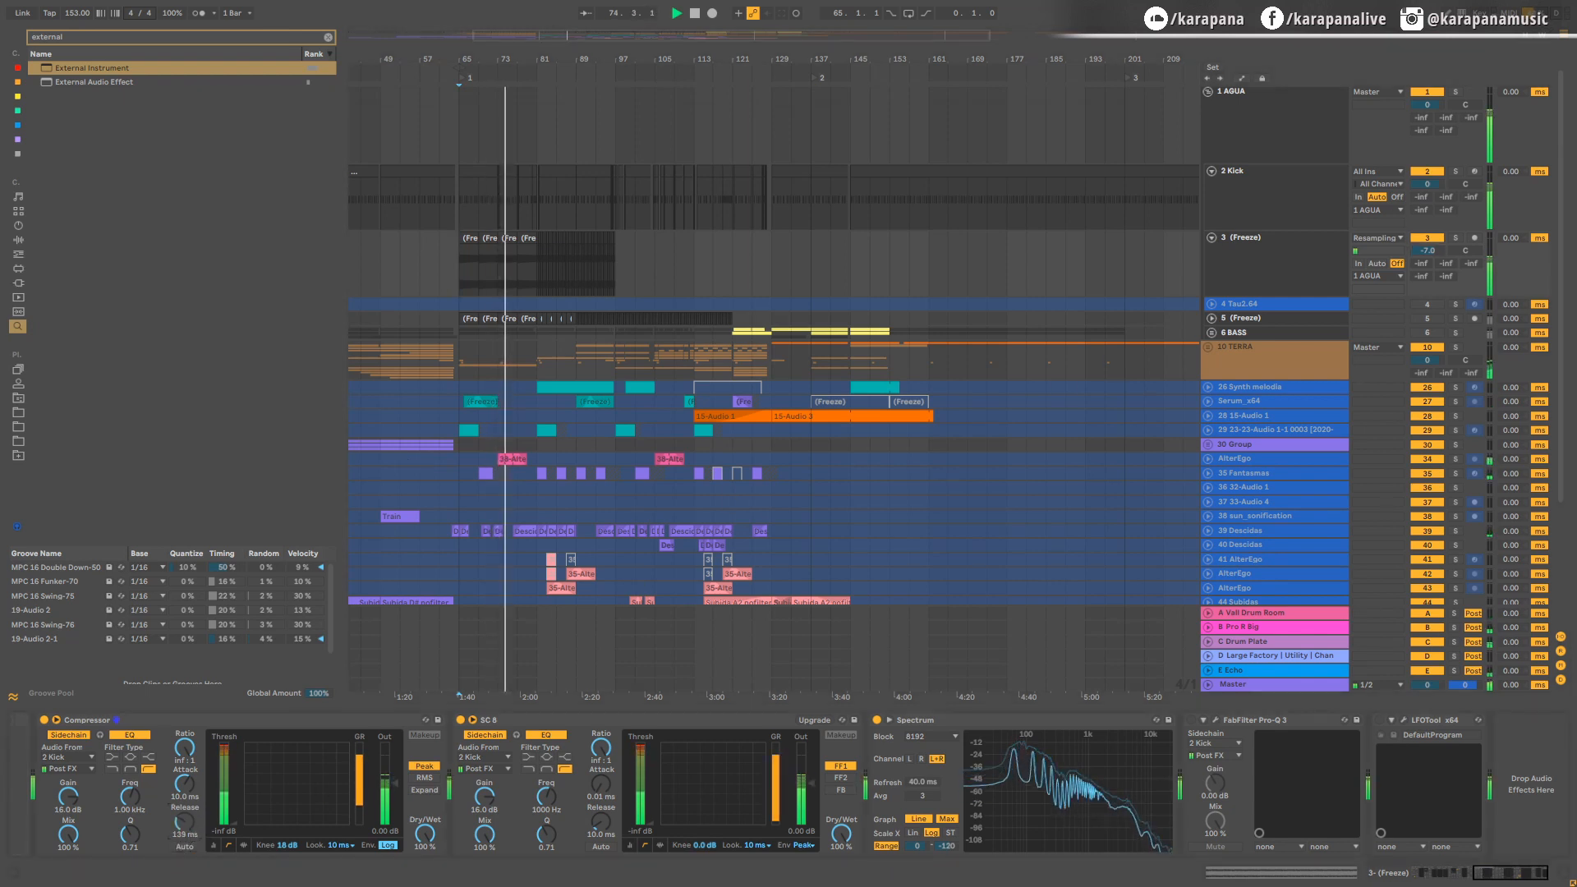
{"action": "left_click_drag", "start_coordinate": [1427, 251], "coordinate": [1427, 244]}
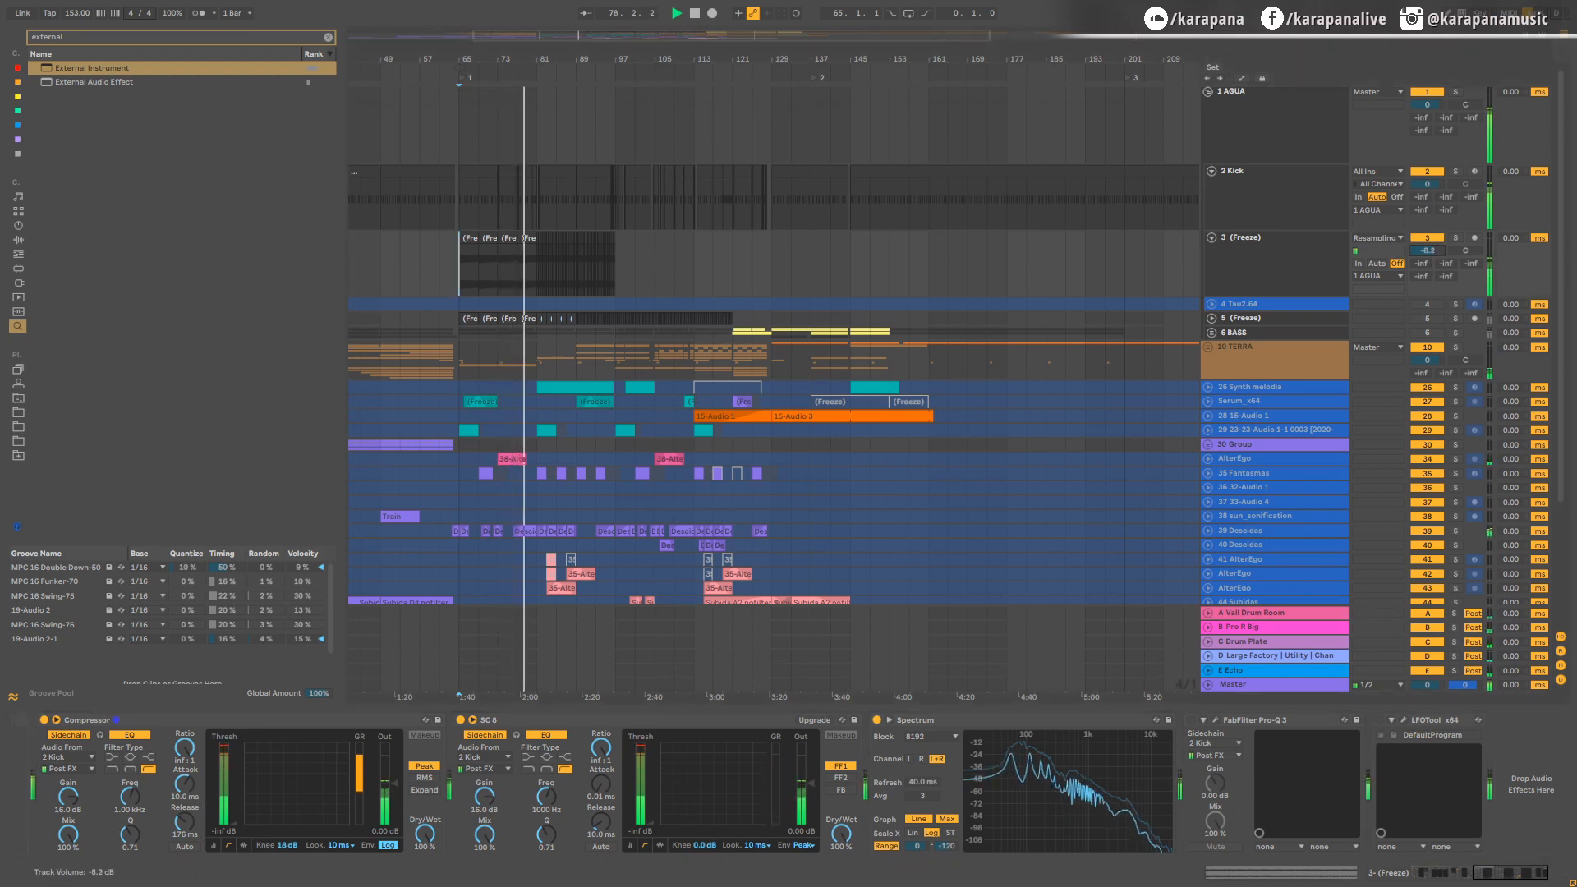
{"action": "left_click_drag", "start_coordinate": [1427, 251], "coordinate": [1428, 249]}
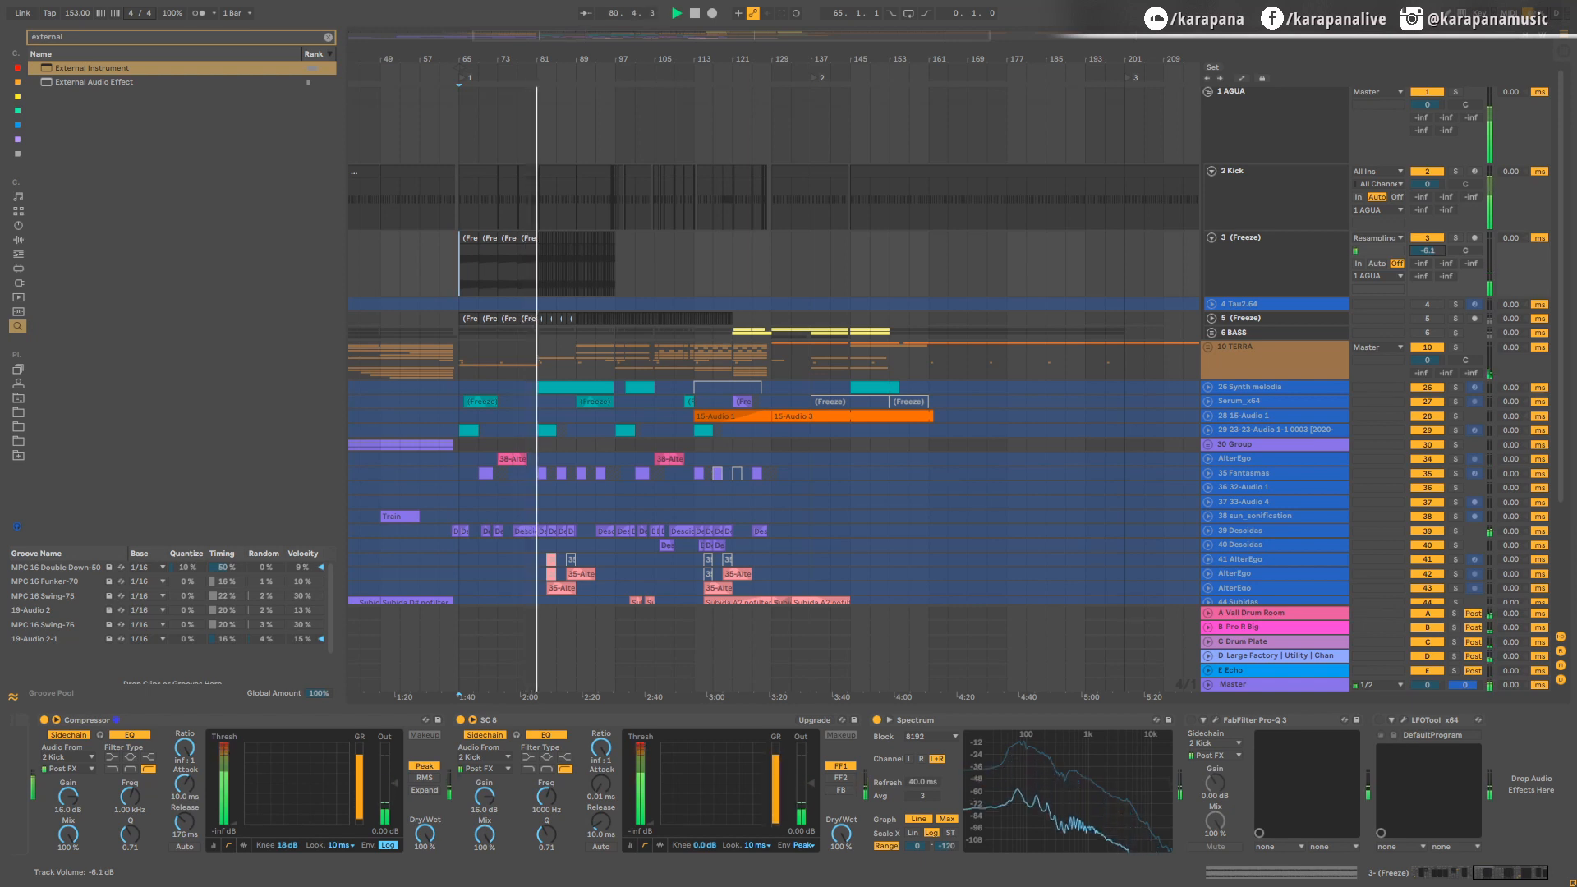
{"action": "left_click_drag", "start_coordinate": [1431, 248], "coordinate": [1431, 250]}
{"action": "key", "text": "space"}
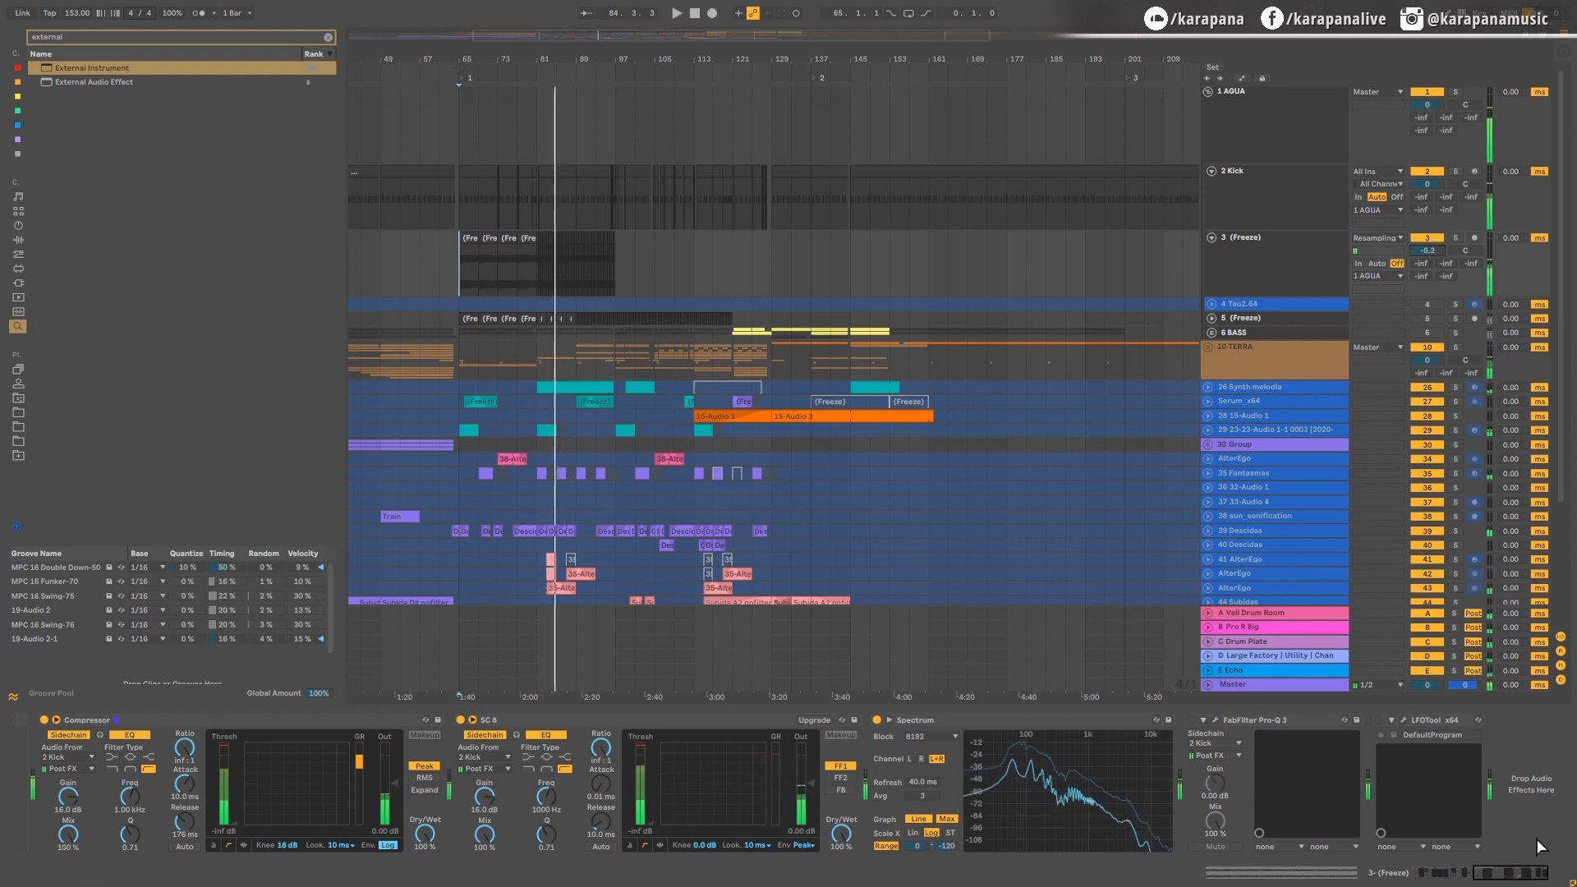
{"action": "left_click", "coordinate": [1524, 811]}
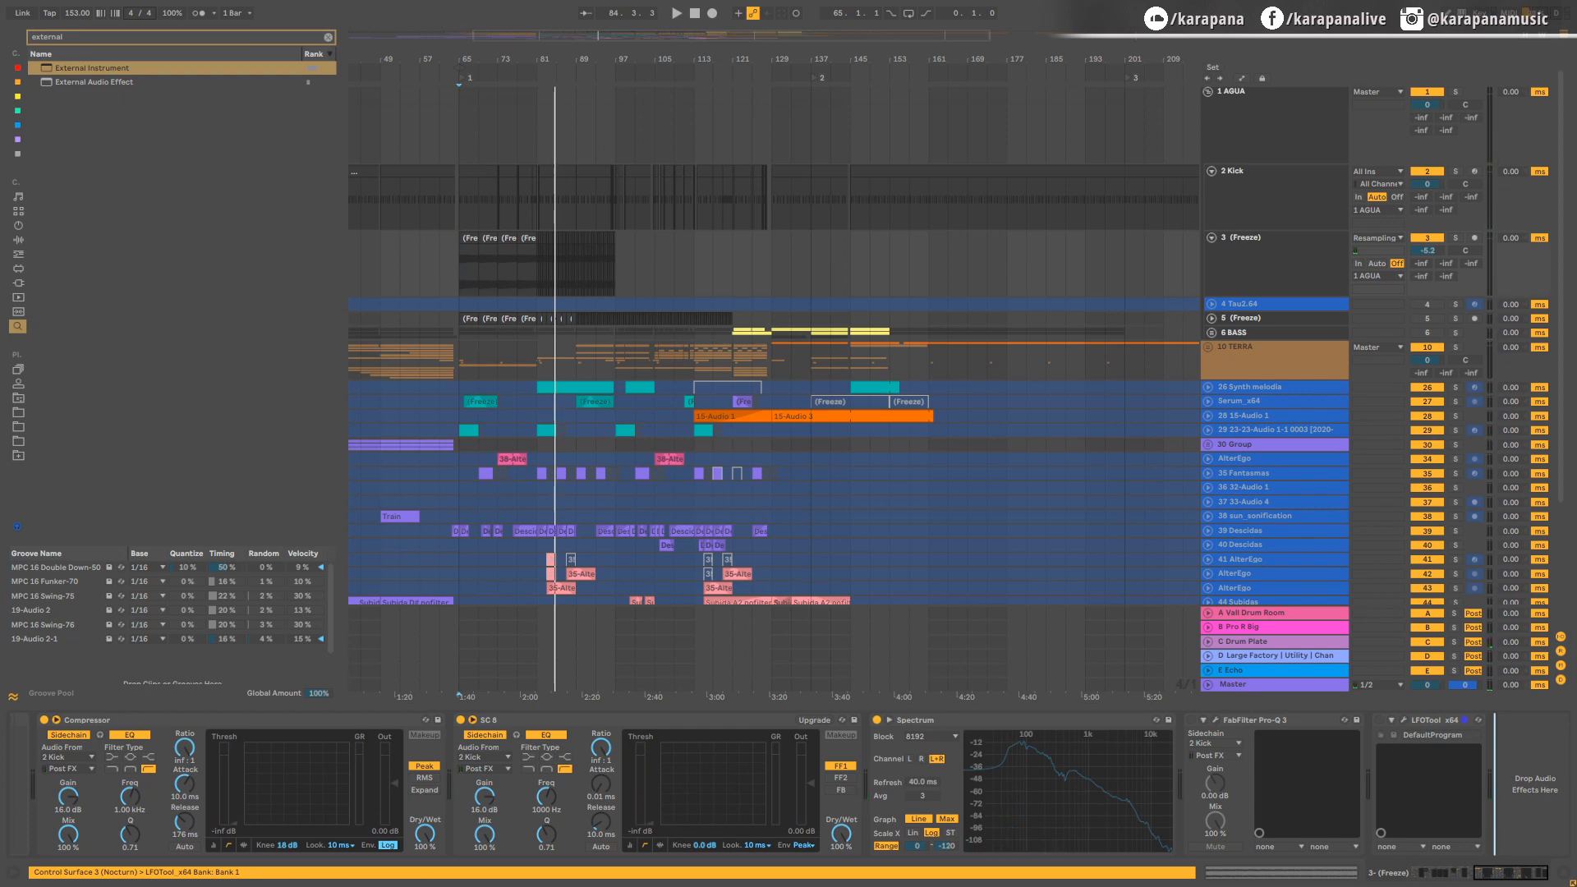